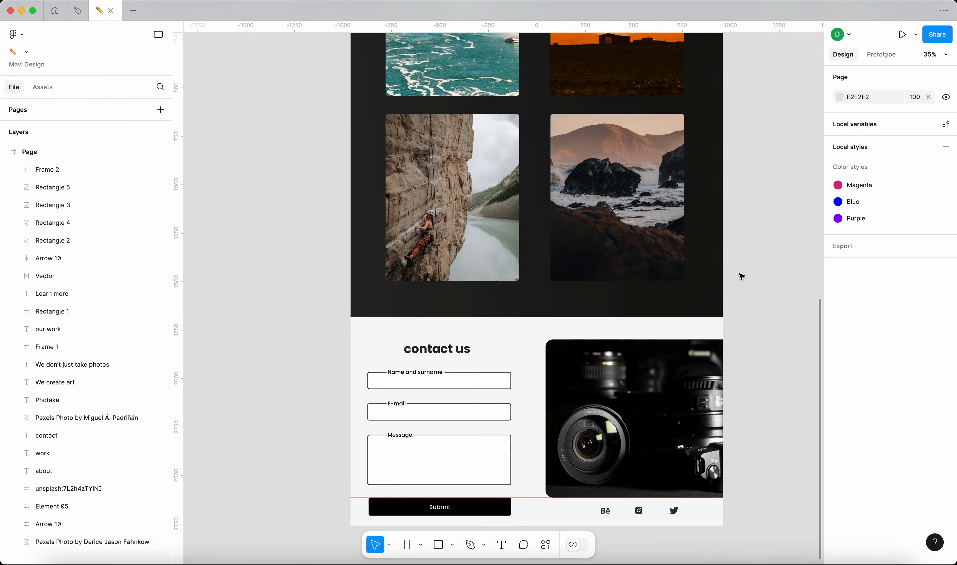
Look over the original Photake page, from the contact form up through the work, offer and hero sections.
scroll(741, 275, down, 2)
scroll(739, 280, up, 10)
scroll(739, 285, down, 3)
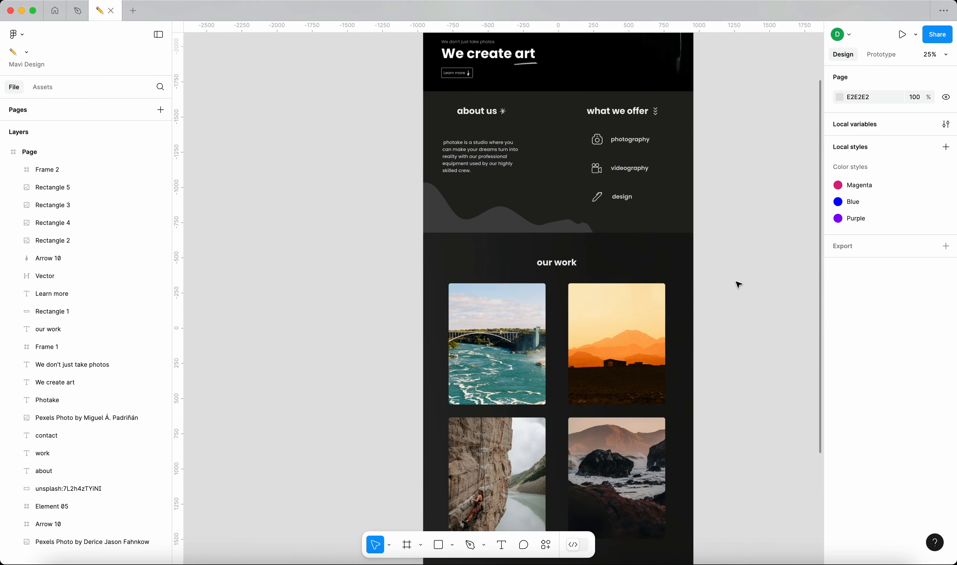
scroll(739, 284, up, 5)
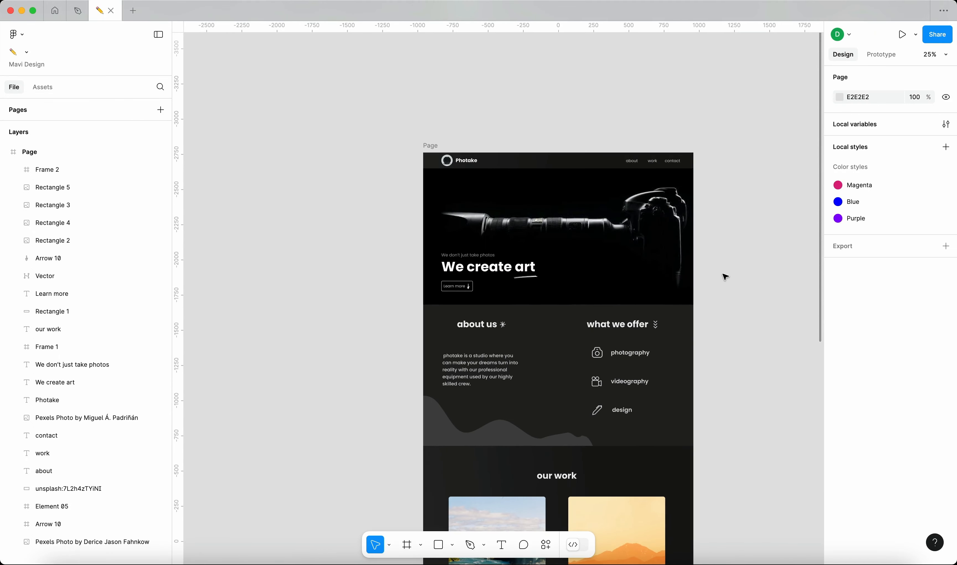
scroll(635, 212, up, 3)
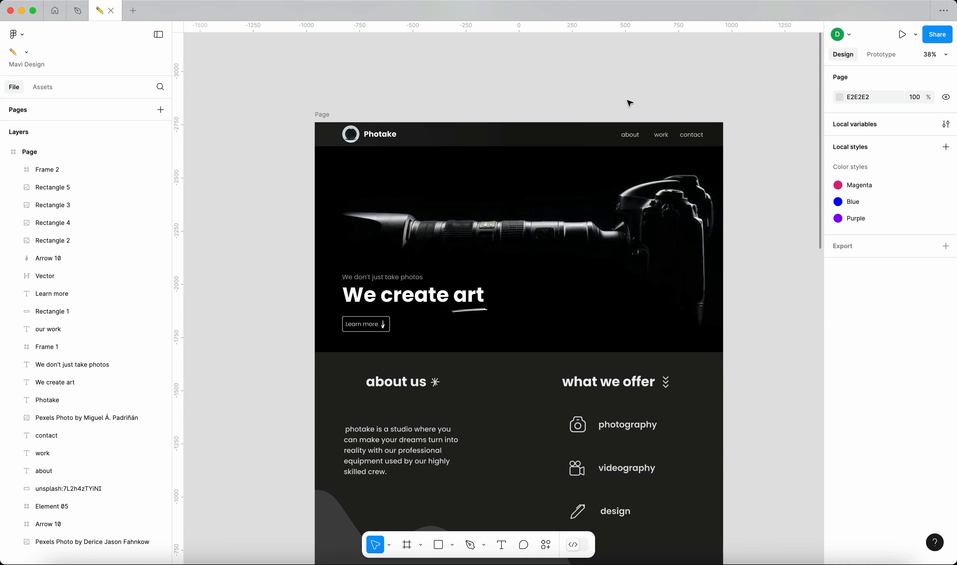
drag(636, 99, 596, 100)
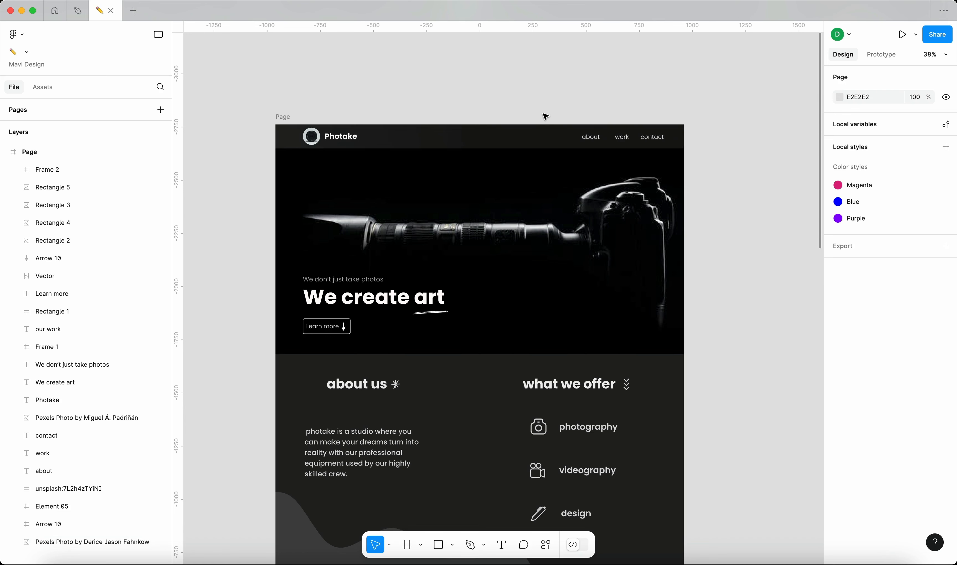
scroll(540, 123, down, 2)
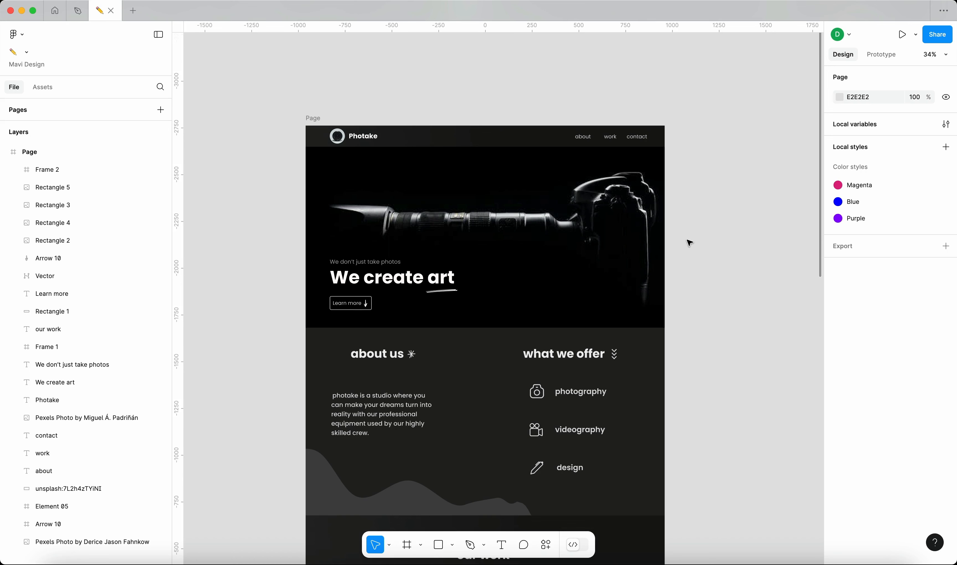
scroll(616, 360, down, 2)
scroll(615, 360, left, 1)
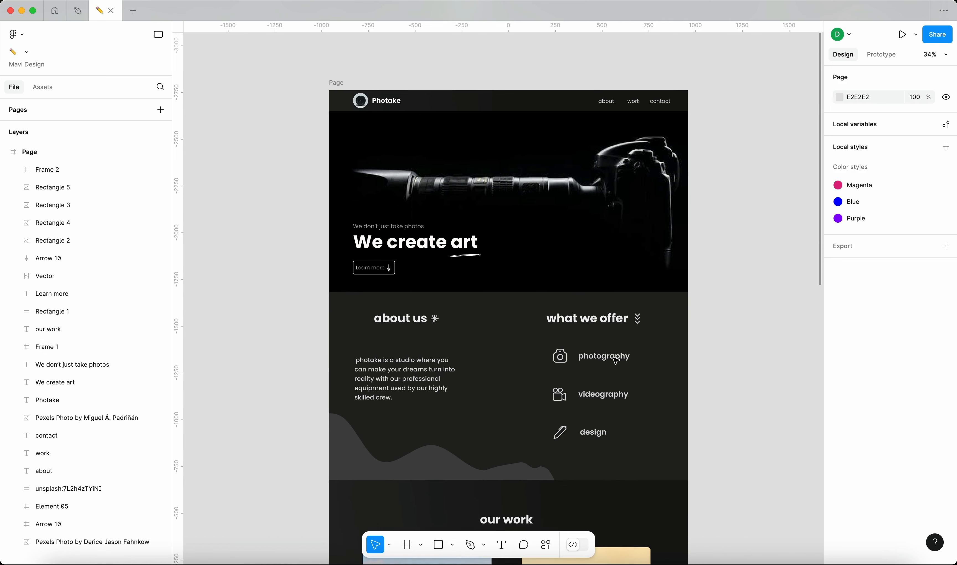
Inspect the font sizes of the about us paragraph and the "We create art" heading at 100% zoom.
key(super+0)
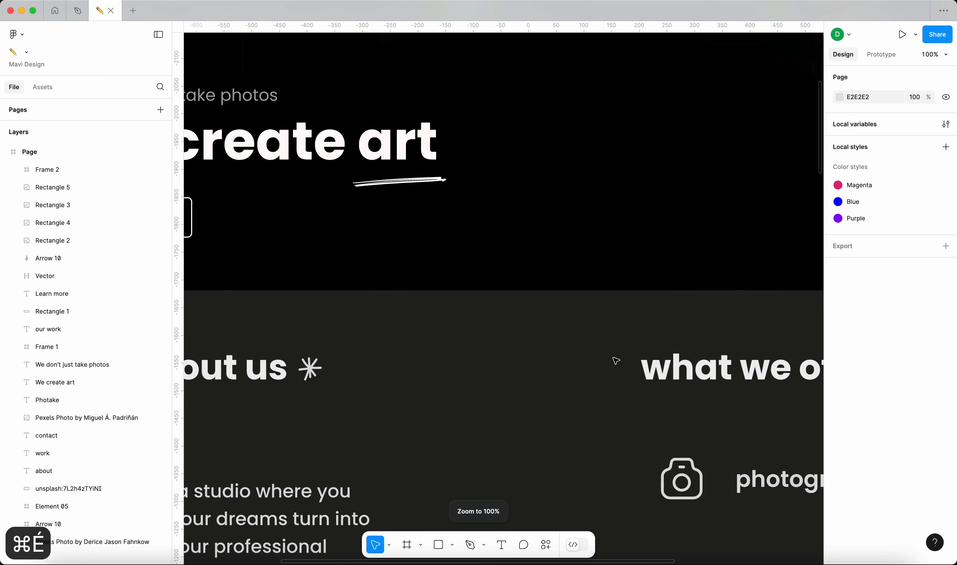
scroll(616, 360, down, 5)
scroll(615, 360, left, 4)
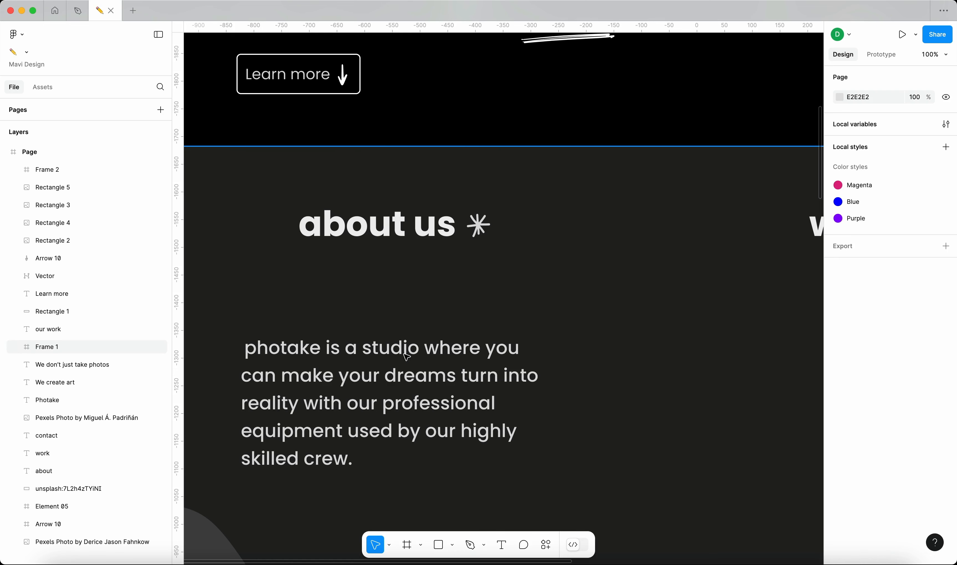
click(352, 363)
click(902, 371)
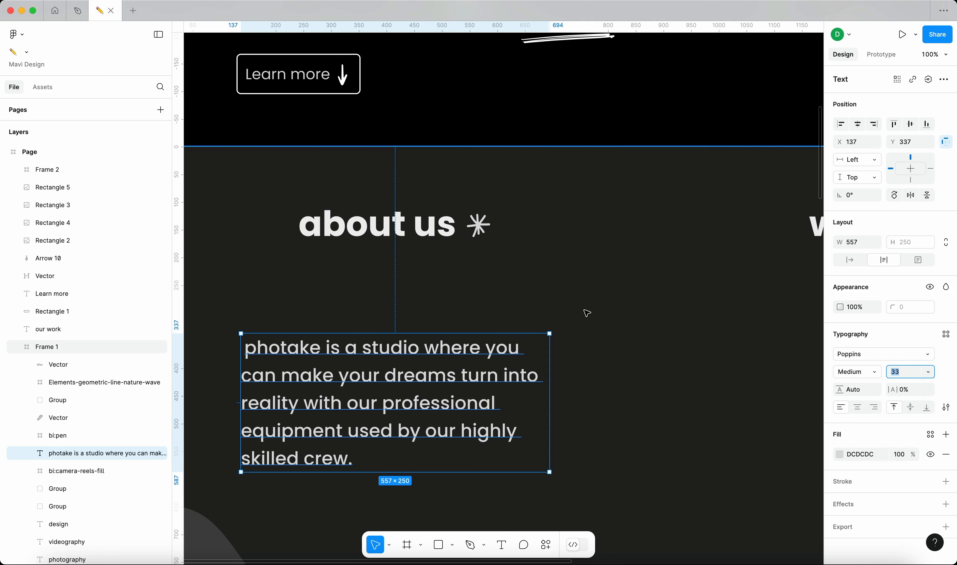
key(shift+1)
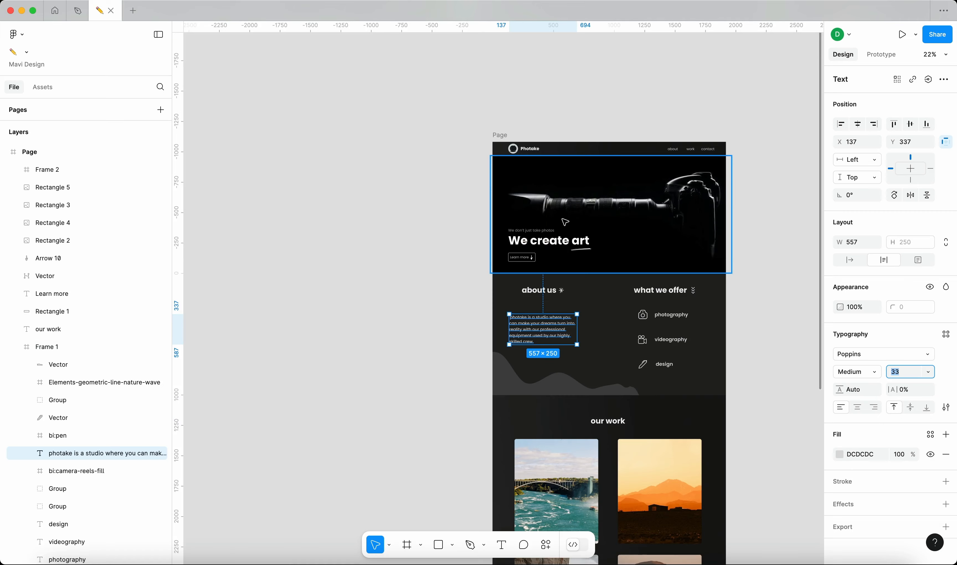
click(555, 248)
key(shift+2)
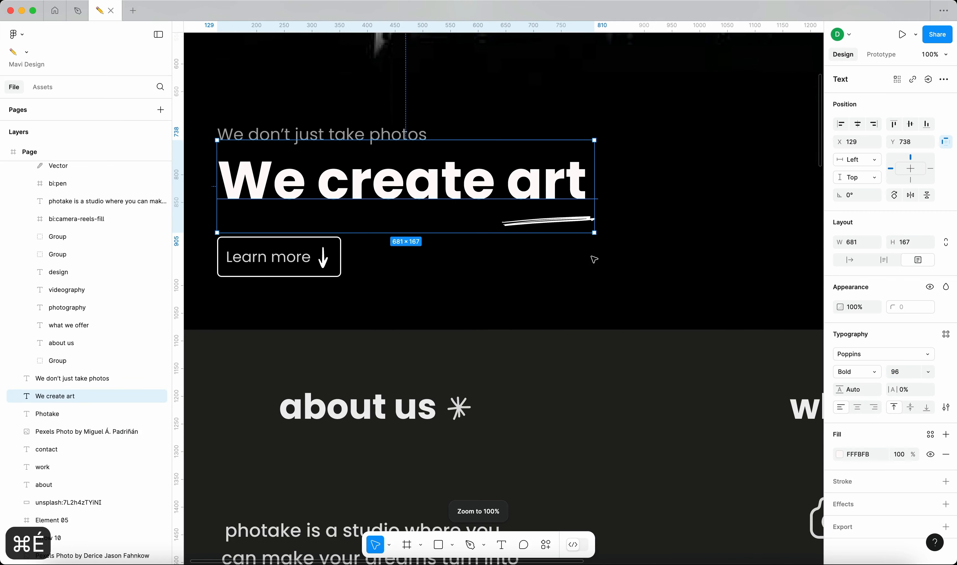
scroll(594, 259, down, 5)
scroll(680, 241, right, 5)
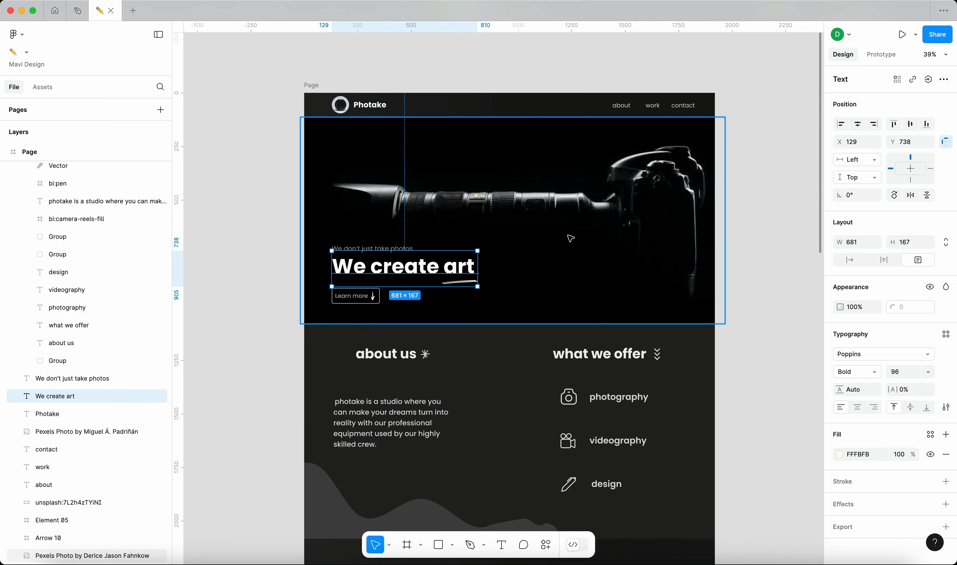
Draw a frame beside the original page, set its width to 1600 and extend its height to about 2199.
key(Escape)
scroll(635, 105, down, 3)
scroll(496, 172, right, 5)
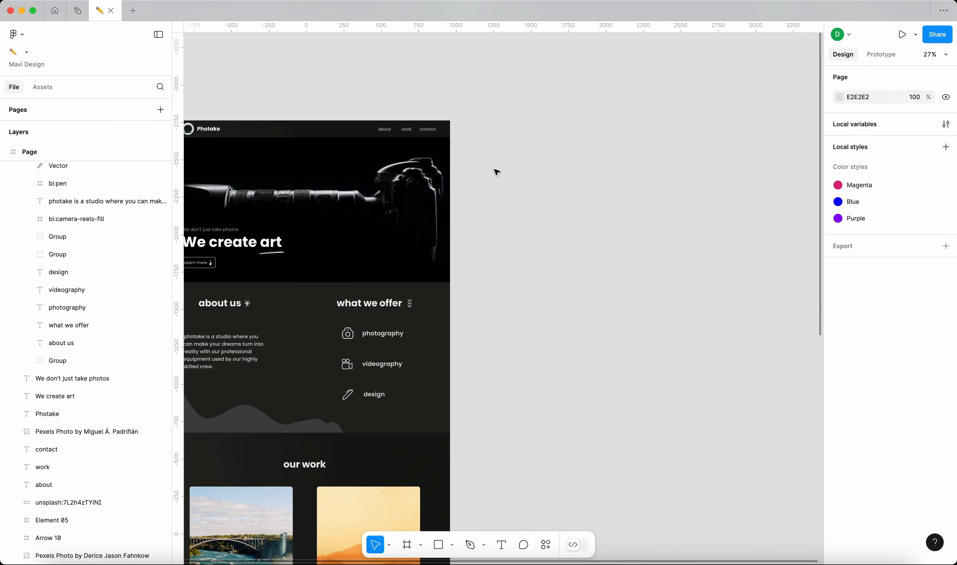
scroll(524, 191, left, 3)
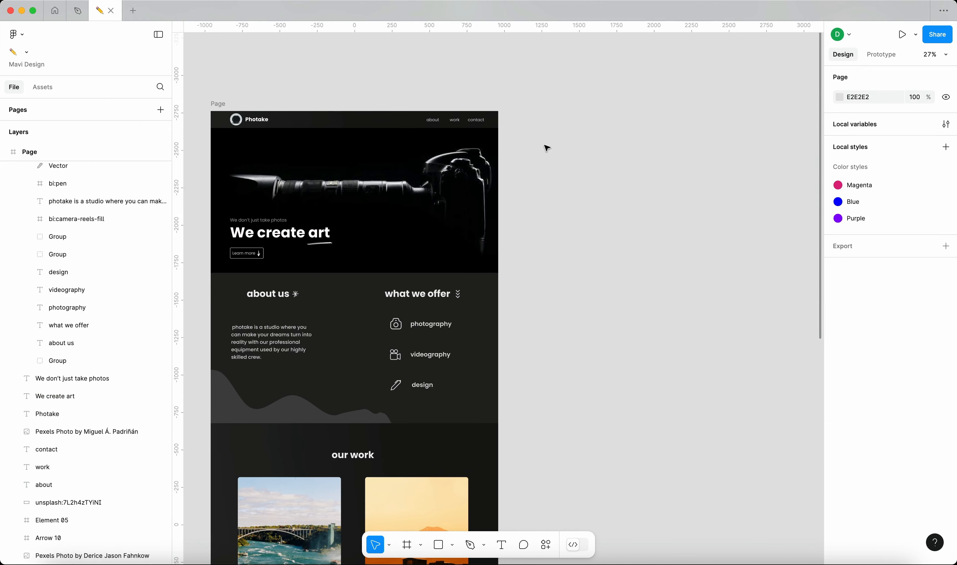
key(f)
drag(535, 111, 681, 213)
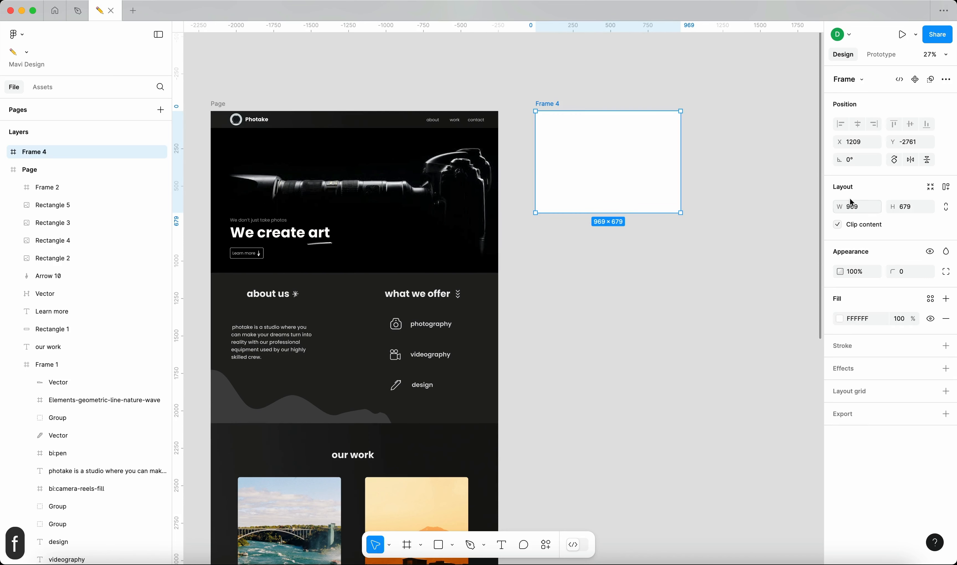
click(860, 209)
text(1600)
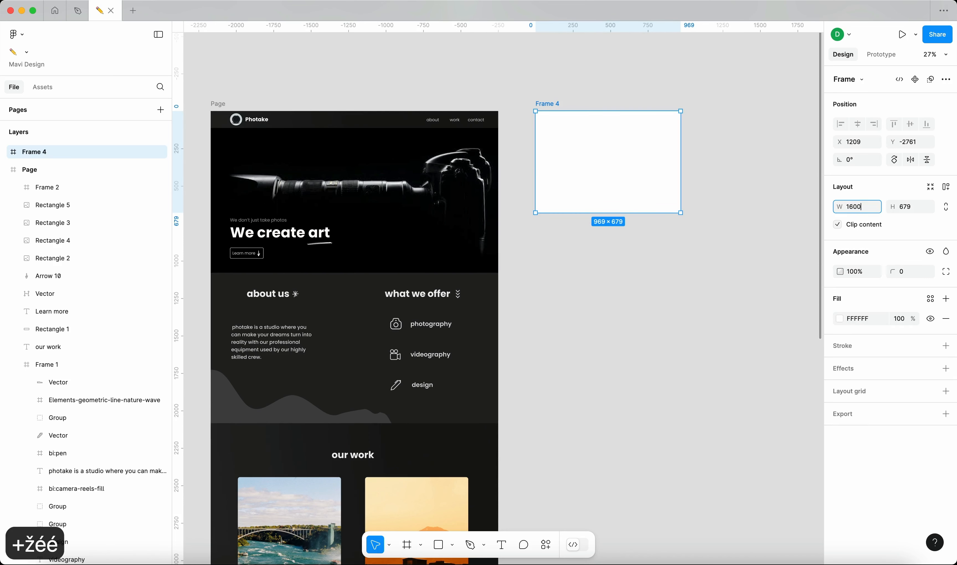
key(Return)
drag(709, 213, 708, 441)
Change the new frame's fill color to black, 000000.
click(840, 318)
click(865, 319)
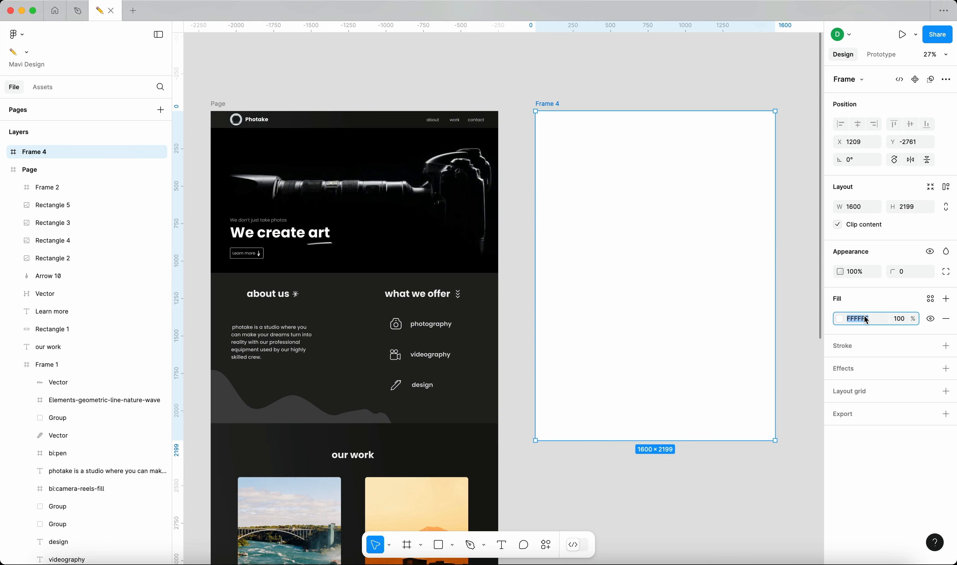
key(Return)
Rename the black frame "redesigned" and move it slightly closer to the original page.
key(super+r)
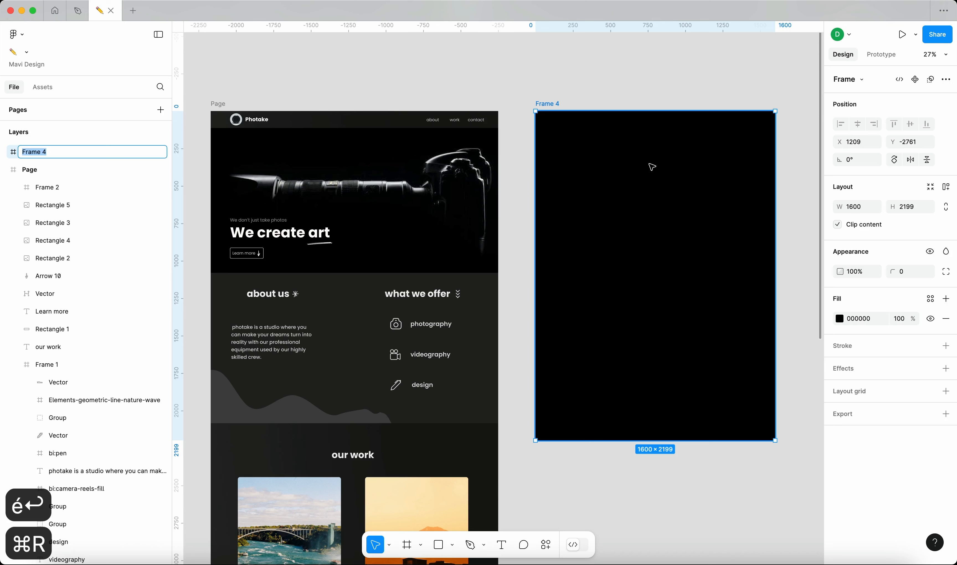
text(redesigned)
drag(588, 96, 580, 95)
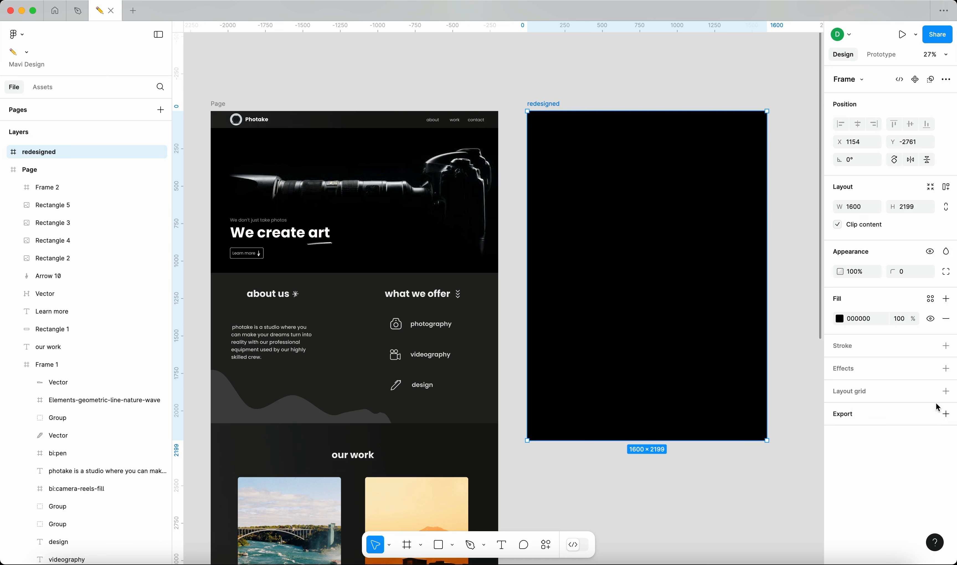
Add a layout grid of 12 columns to the redesigned frame.
click(946, 391)
click(859, 413)
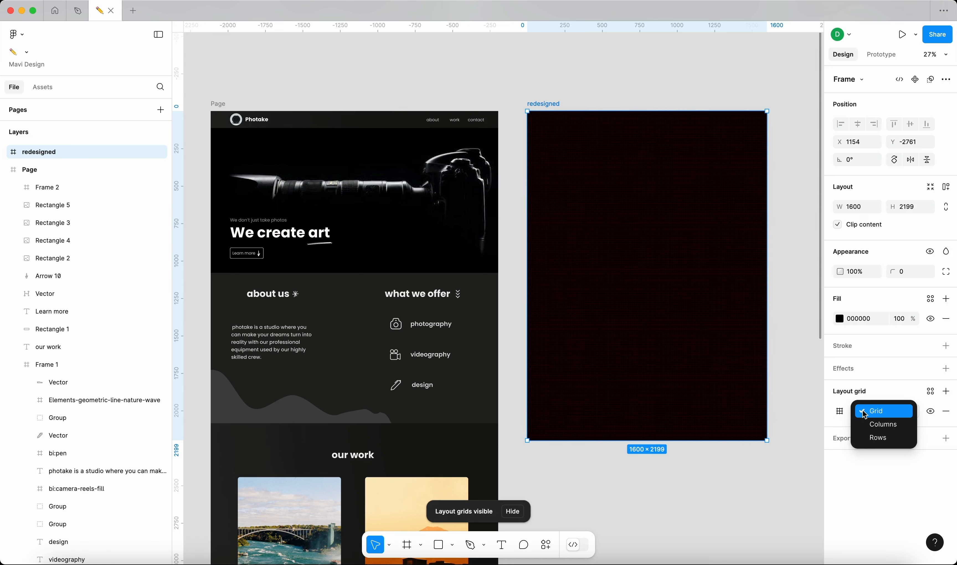
click(877, 424)
click(840, 413)
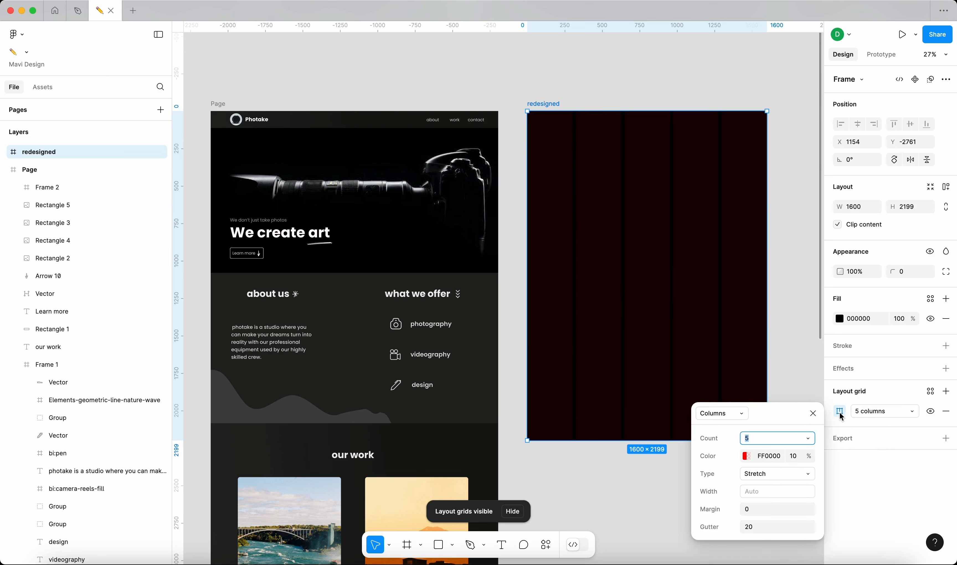
text(12)
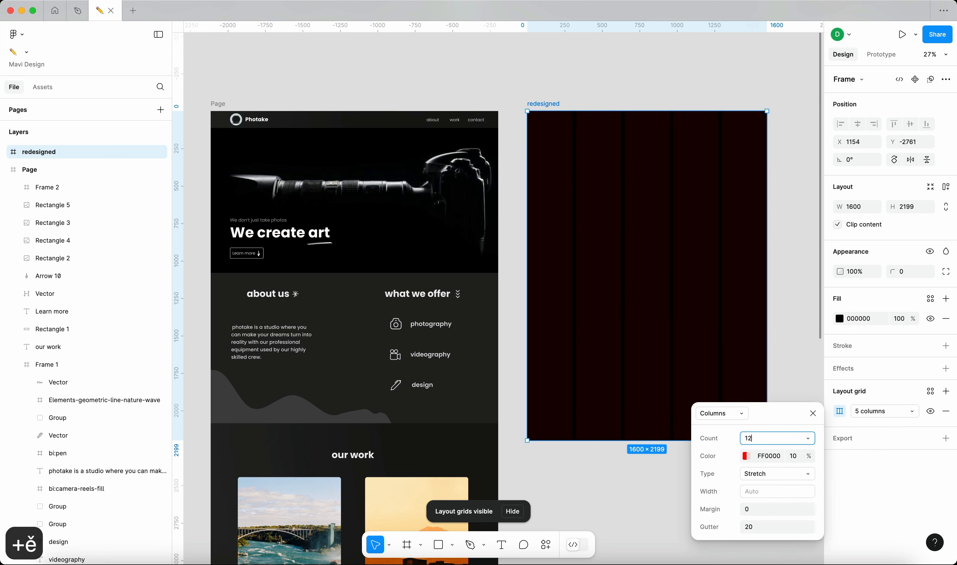
Center the grid columns with a column width of 74 and a gutter of 24.
click(779, 477)
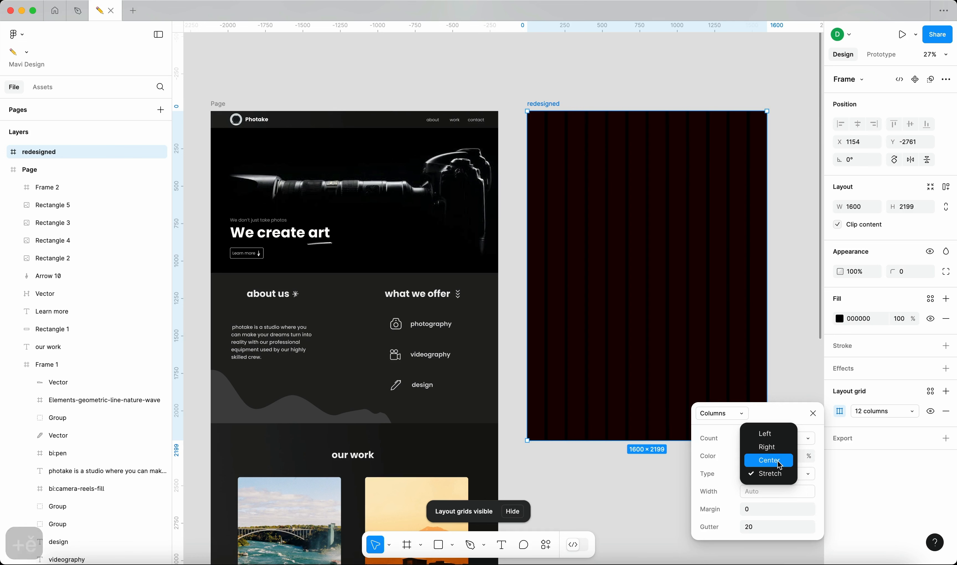
click(778, 459)
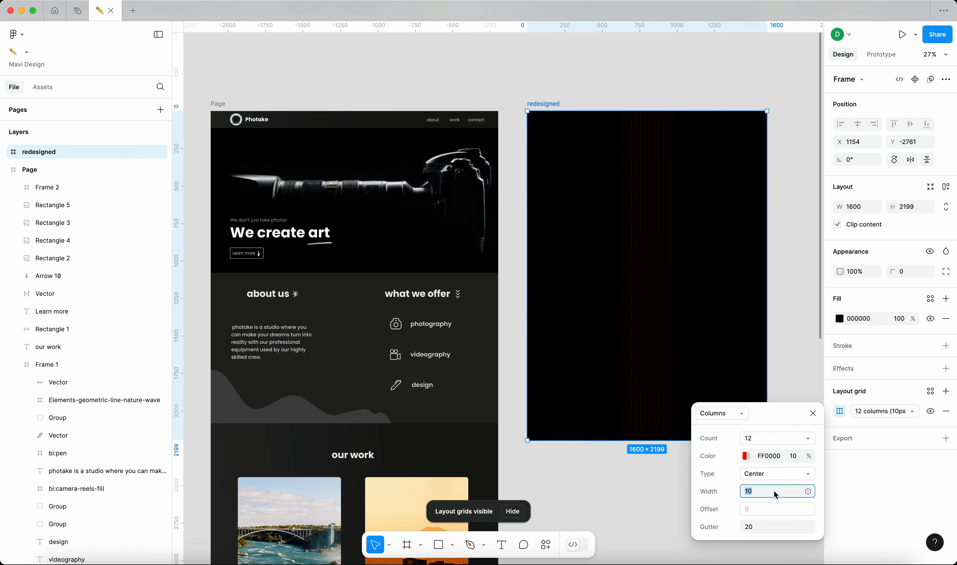
text(74)
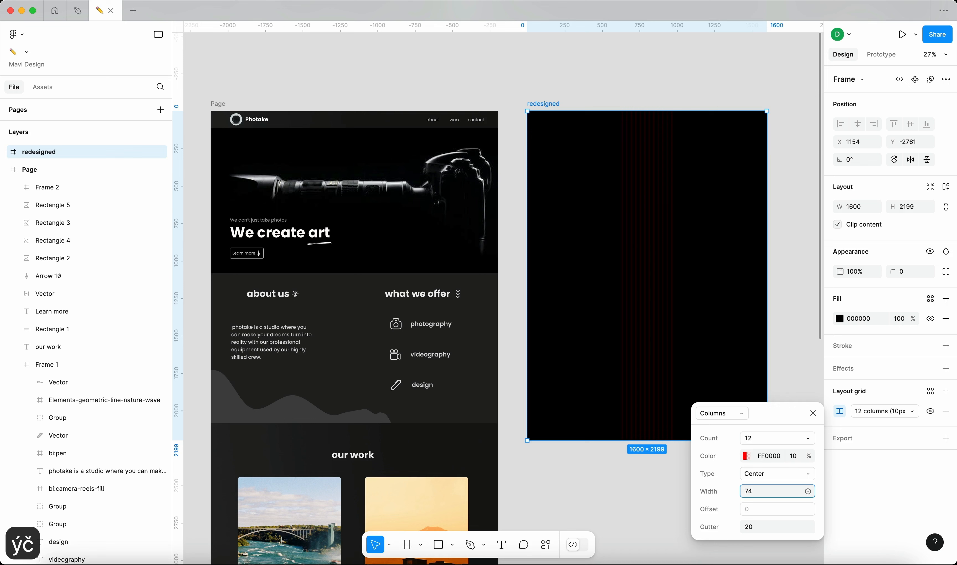
key(Tab)
text(24)
key(Return)
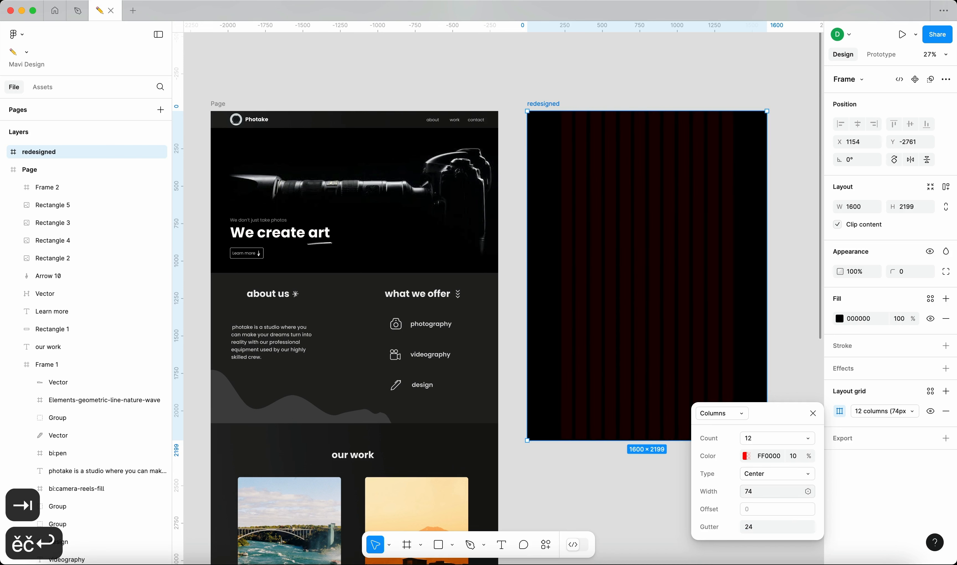
click(810, 413)
click(801, 340)
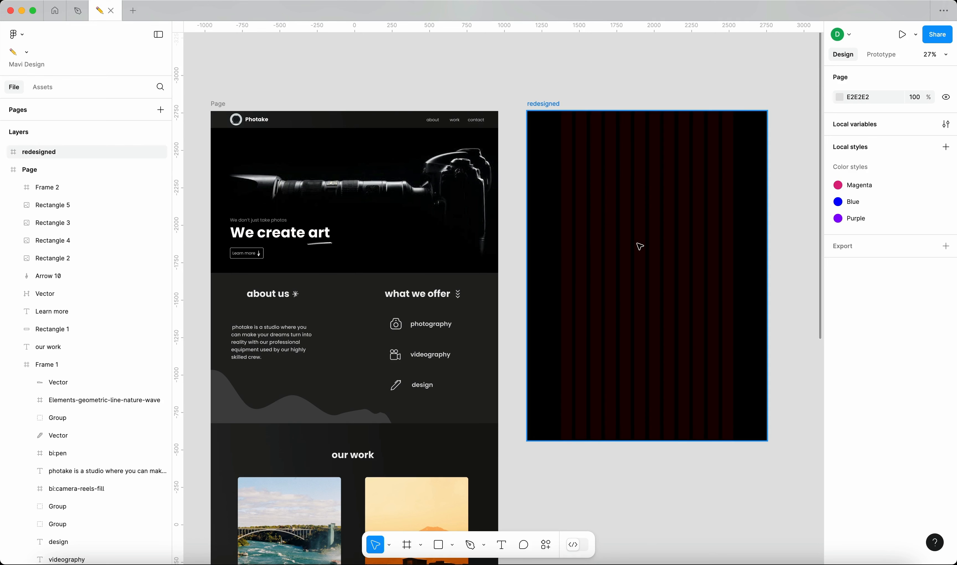
click(553, 104)
key(r)
drag(566, 86, 734, 99)
drag(571, 91, 559, 92)
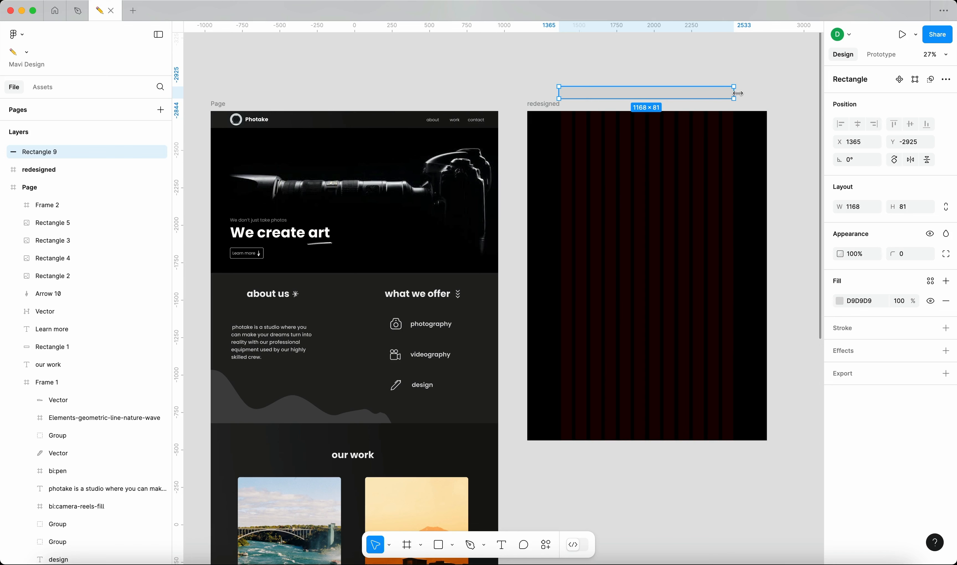
drag(734, 93, 739, 94)
click(722, 75)
click(719, 96)
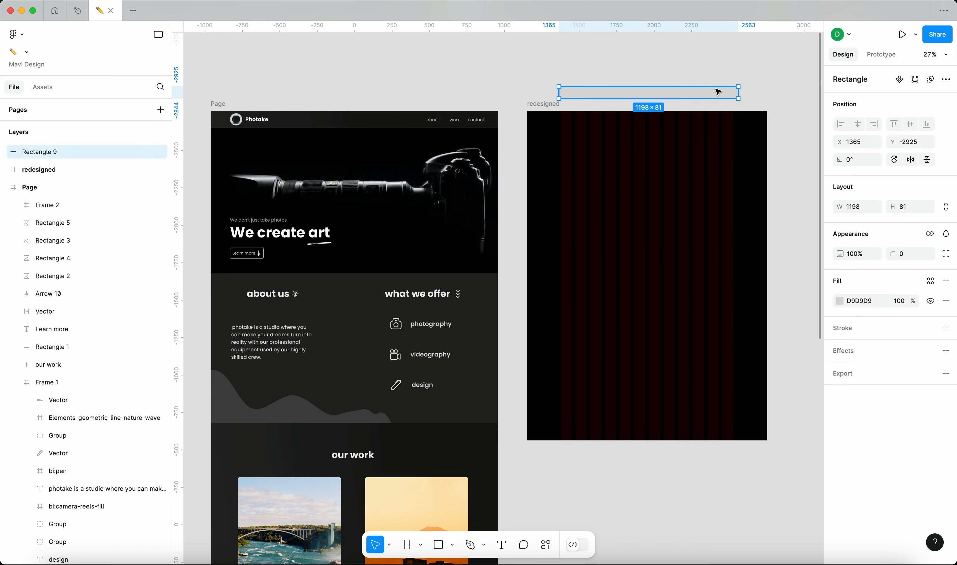
key(Delete)
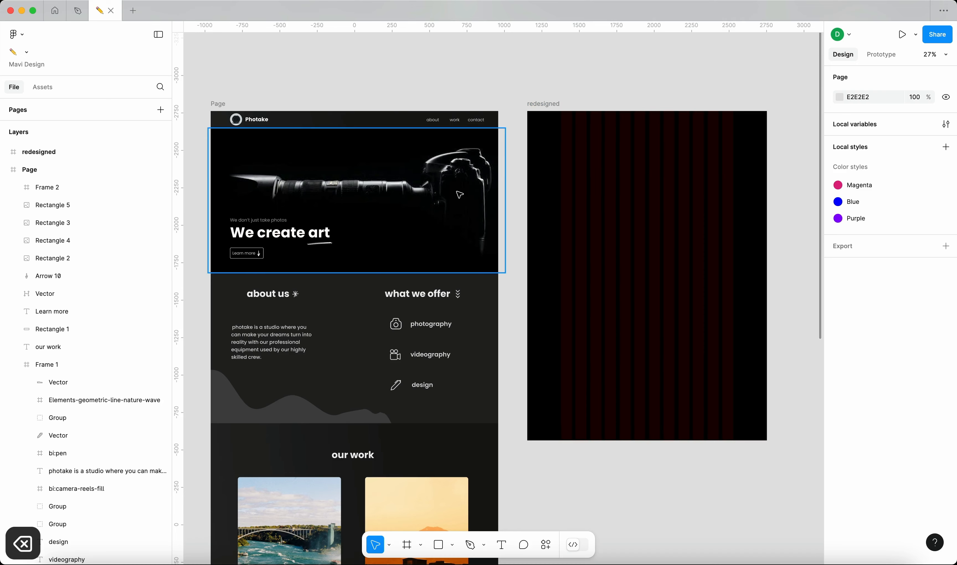
Copy the hero camera photo from the original page into the redesigned frame and scale it down, flush with the frame's right edge.
click(380, 205)
drag(363, 205, 642, 203)
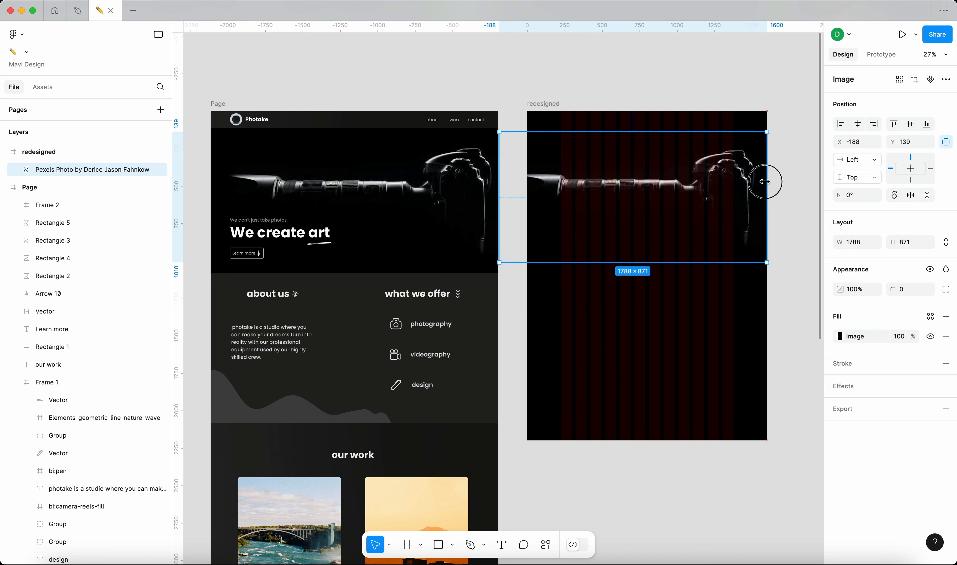
click(518, 186)
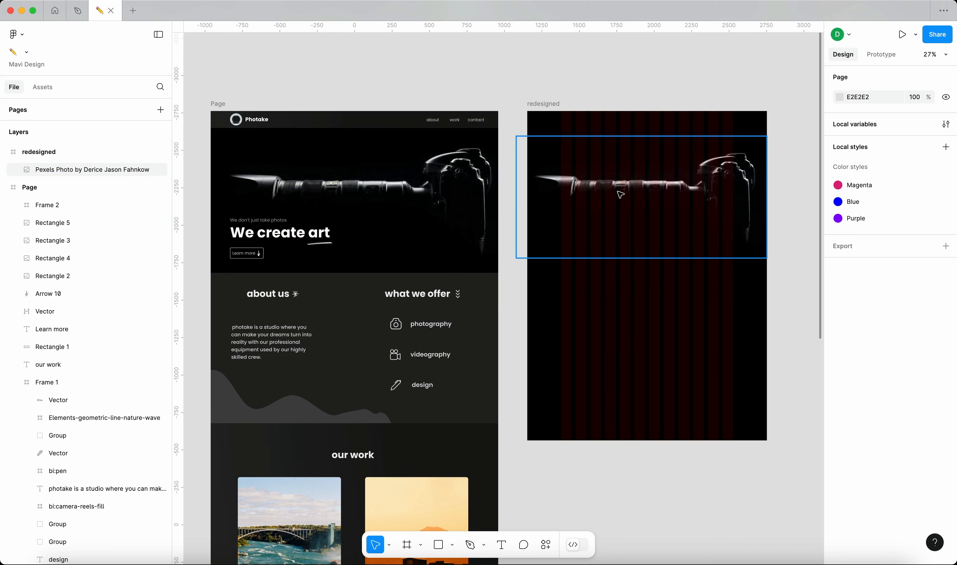
Hide the layout grids and copy the "We create art" heading into the redesigned frame above the lens of the camera photo.
key(ctrl+g)
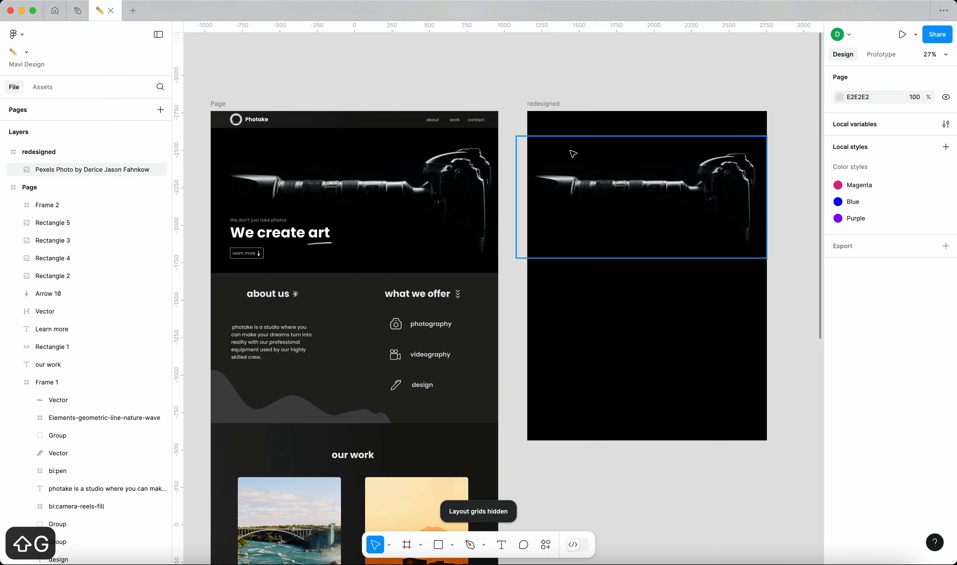
click(281, 233)
scroll(398, 214, up, 5)
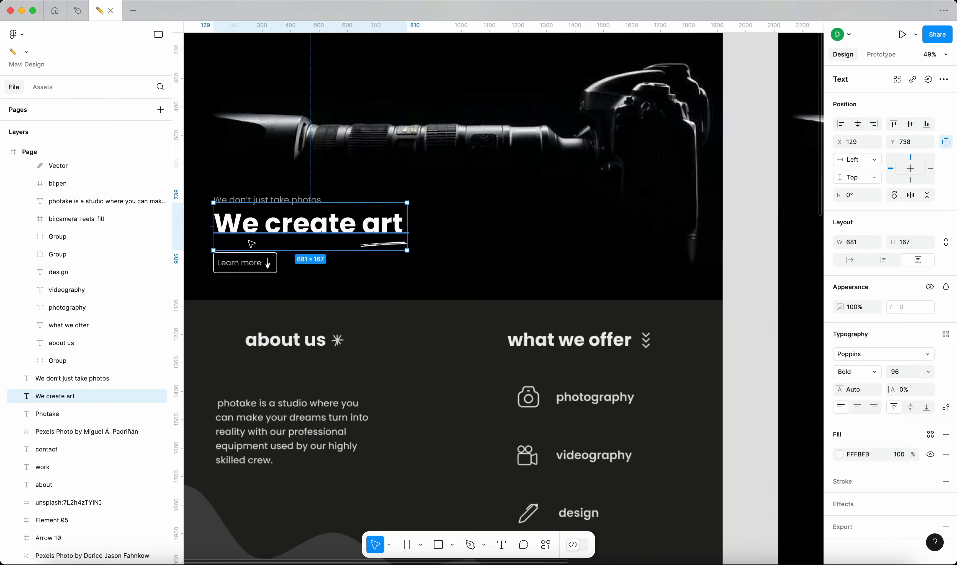
scroll(373, 231, down, 8)
drag(372, 231, 625, 162)
click(695, 102)
scroll(659, 140, up, 5)
click(629, 179)
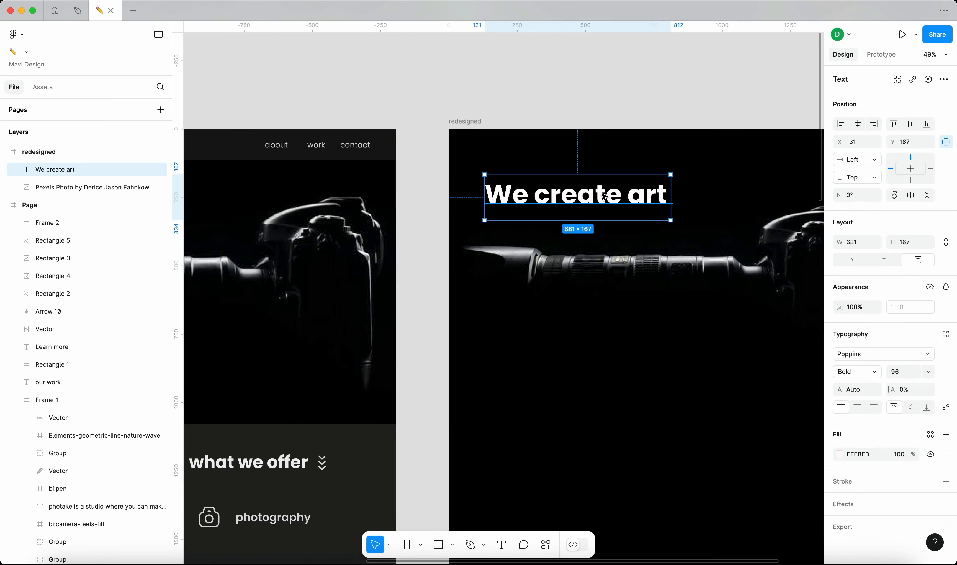
Show the layout grids and align the "We create art" heading with the first column's left edge at X 224, Y 182.
key(super+0)
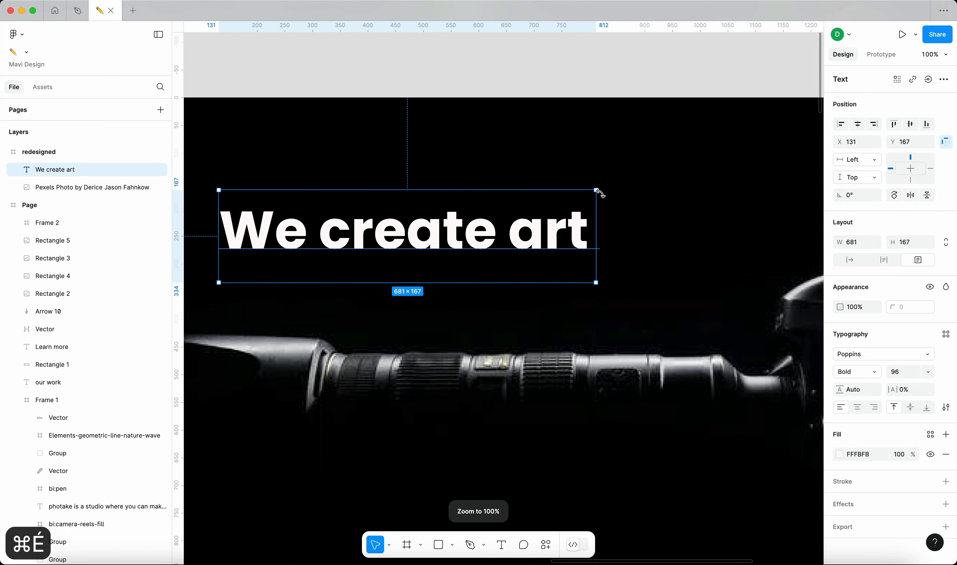
key(shift+g)
drag(309, 241, 361, 249)
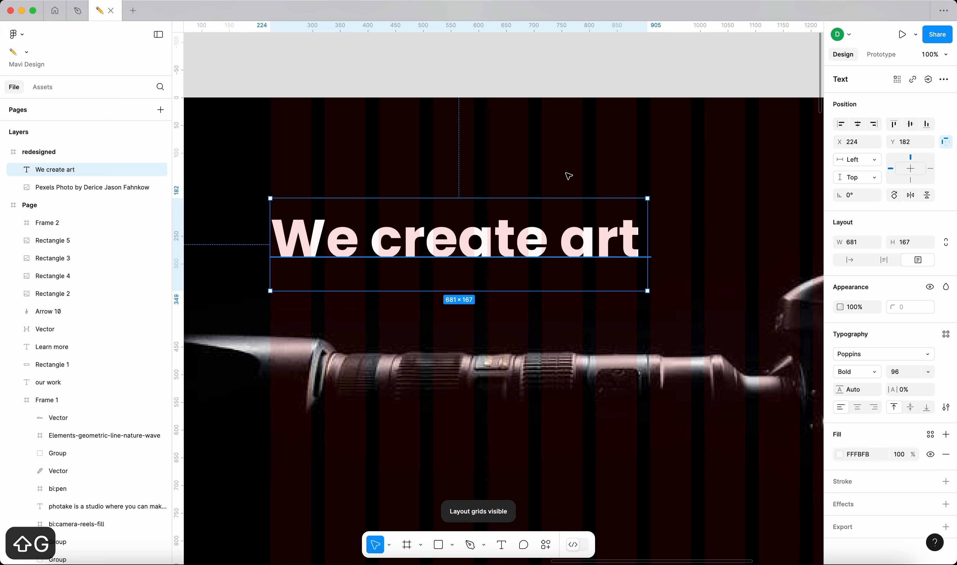
scroll(490, 236, down, 5)
scroll(477, 239, up, 3)
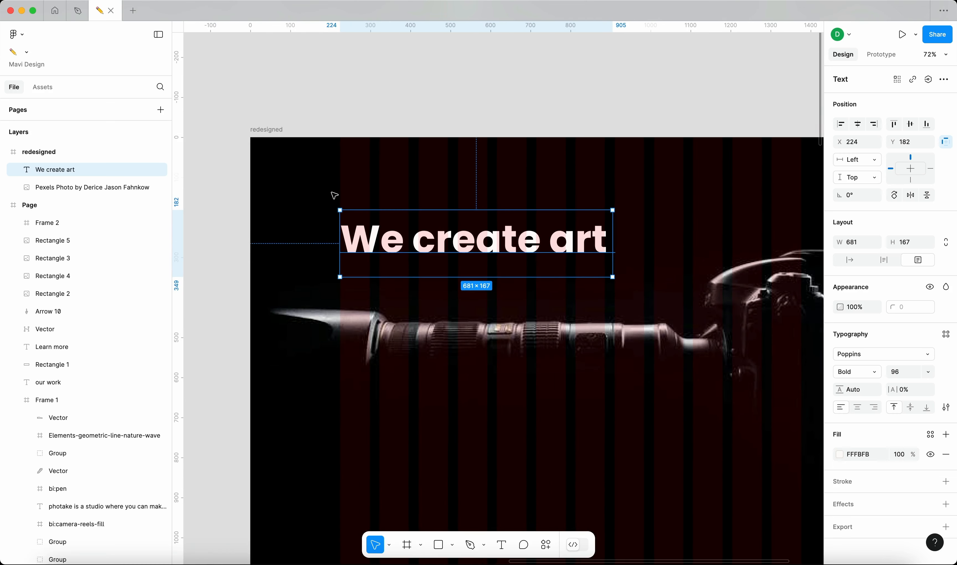
scroll(344, 152, up, 4)
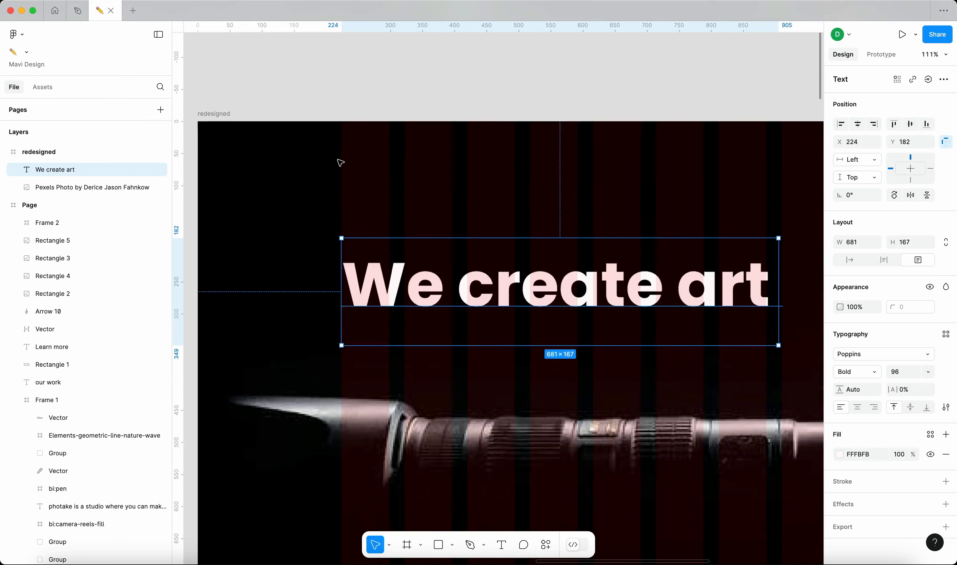
scroll(336, 170, down, 4)
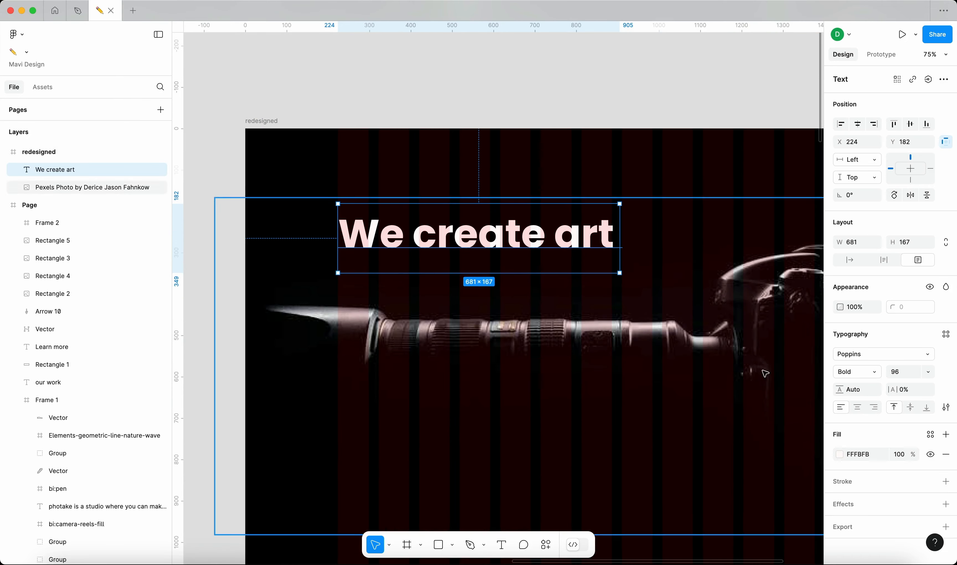
Set the redesigned frame's column grid colour opacity to 16%.
click(309, 126)
click(840, 475)
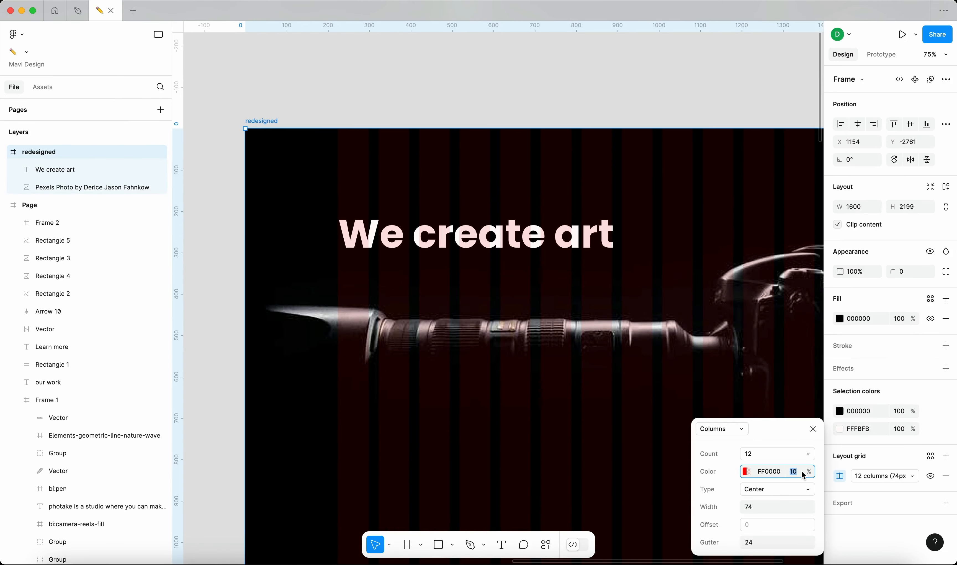
click(803, 472)
text(16)
key(Return)
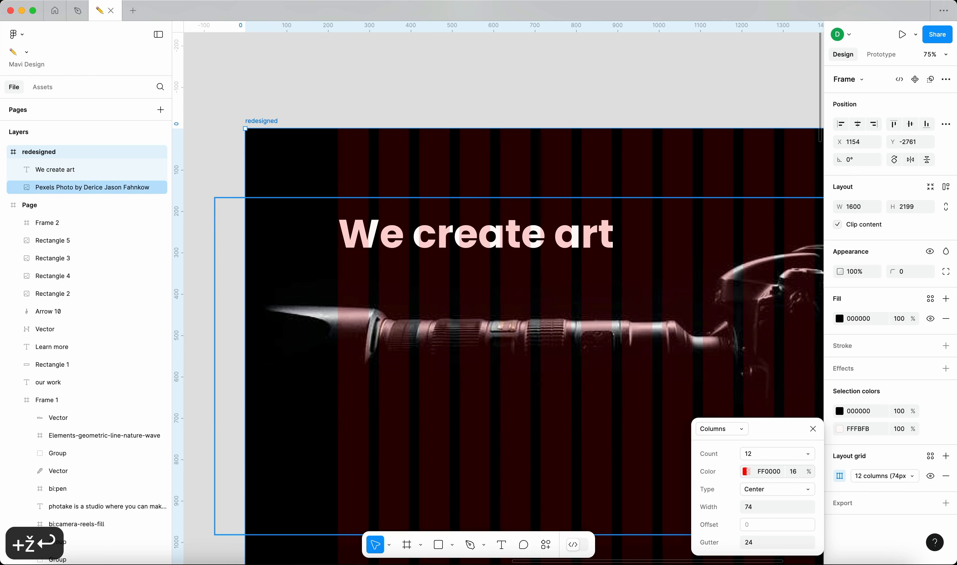
click(584, 106)
Set the heading's vertical trim to cap height to baseline and realign it with the first grid column at X 224.
click(465, 233)
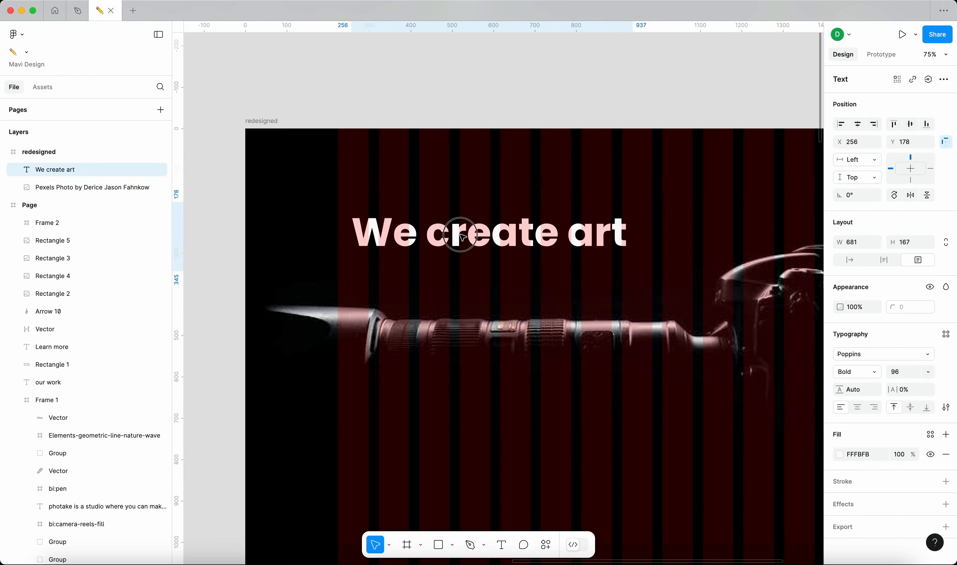
click(859, 391)
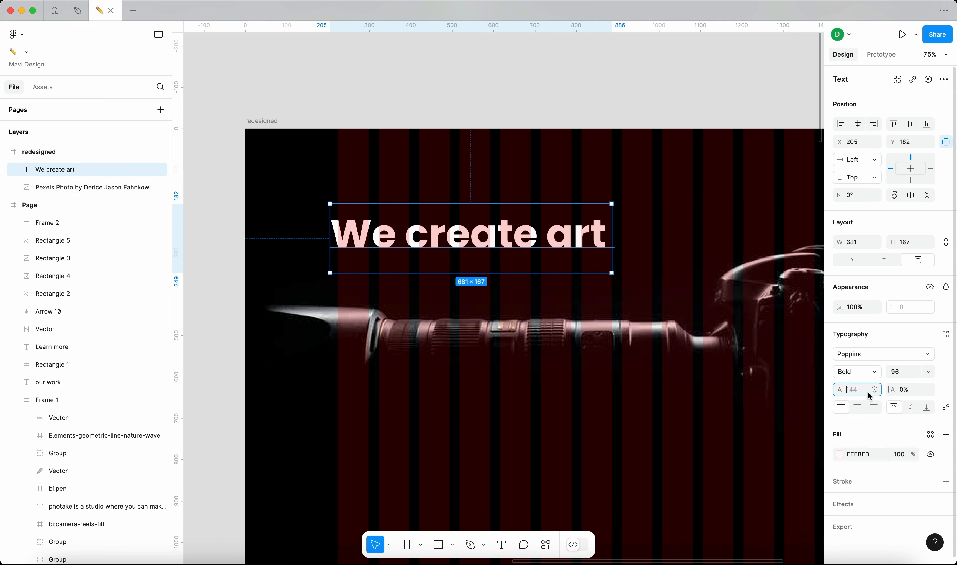
click(947, 407)
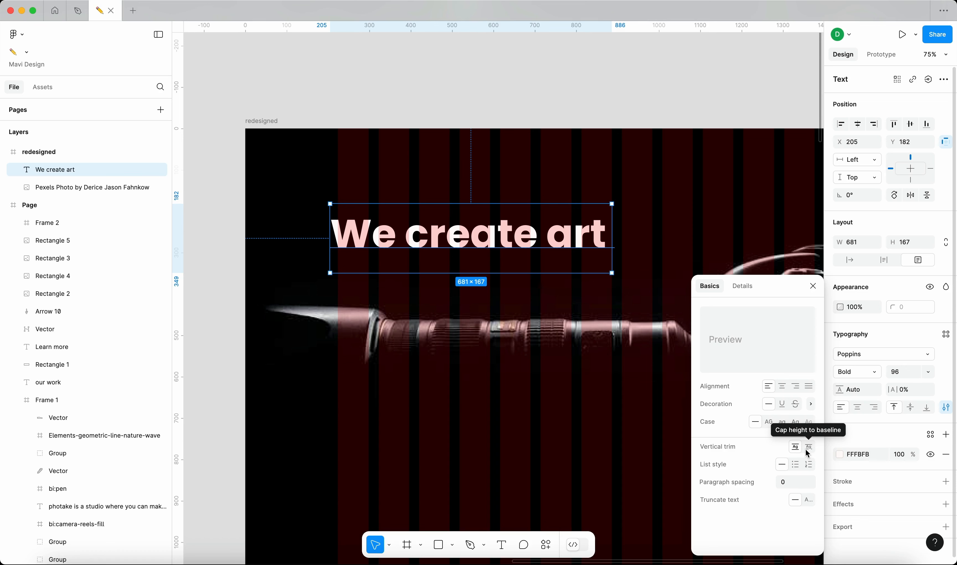
click(813, 287)
click(945, 410)
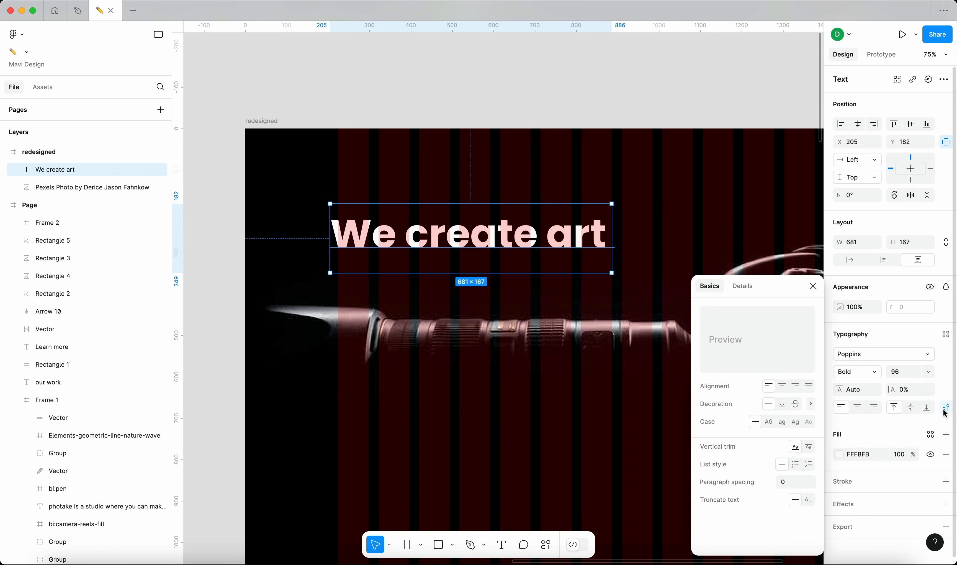
click(809, 449)
drag(431, 239, 434, 234)
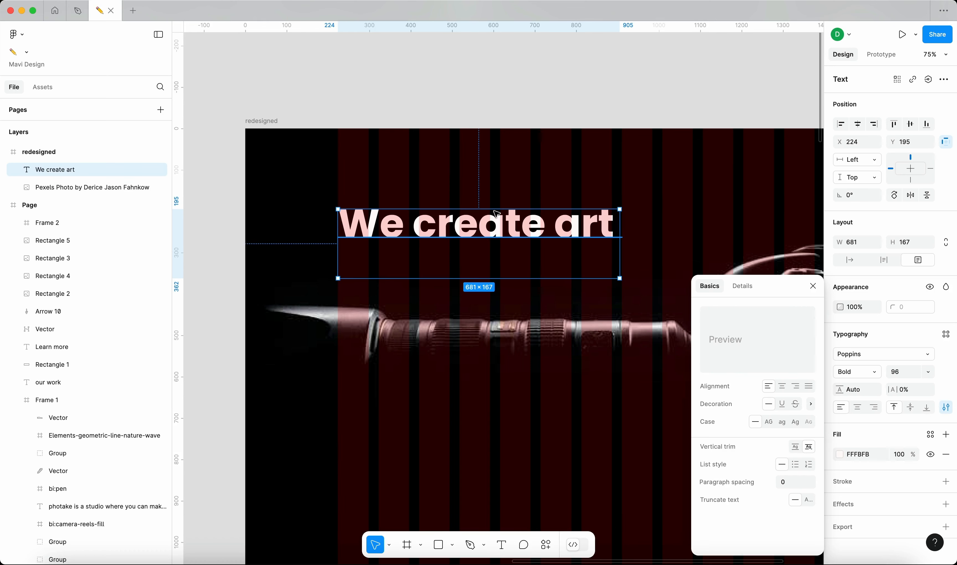
Set the "We create art" text box to auto width so it fits its single line of text.
double_click(438, 234)
click(396, 235)
key(Down)
key(Down)
key(BackSpace)
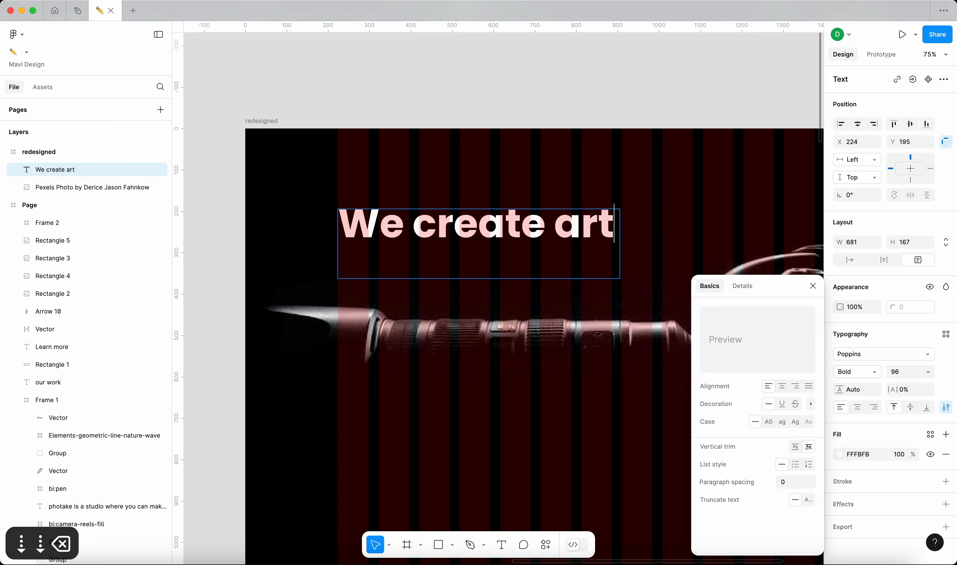
key(Escape)
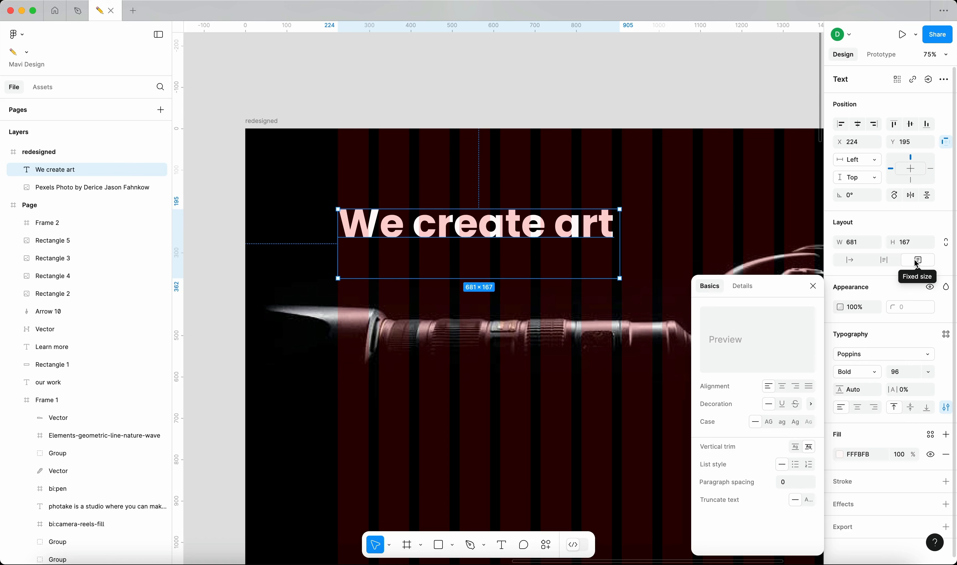
click(813, 285)
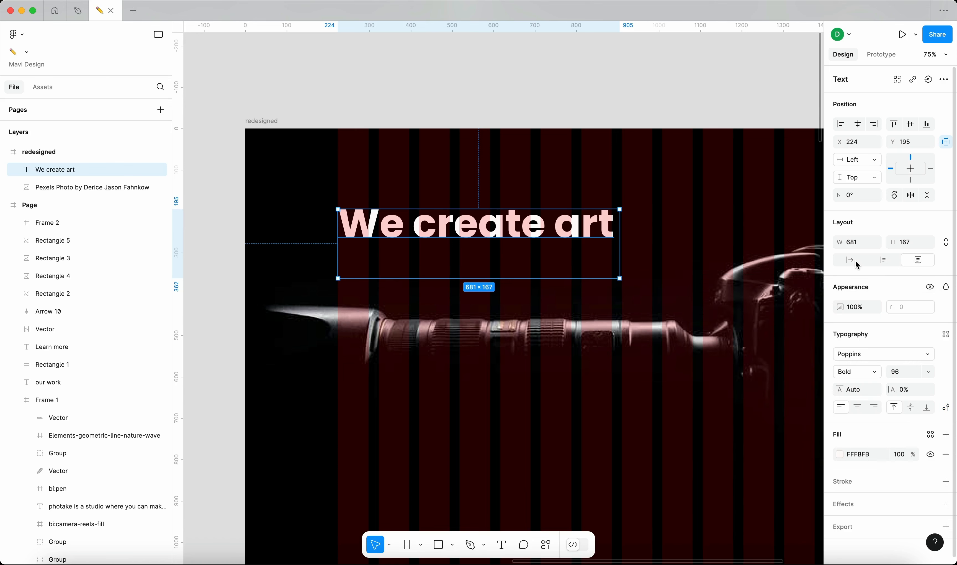
click(855, 263)
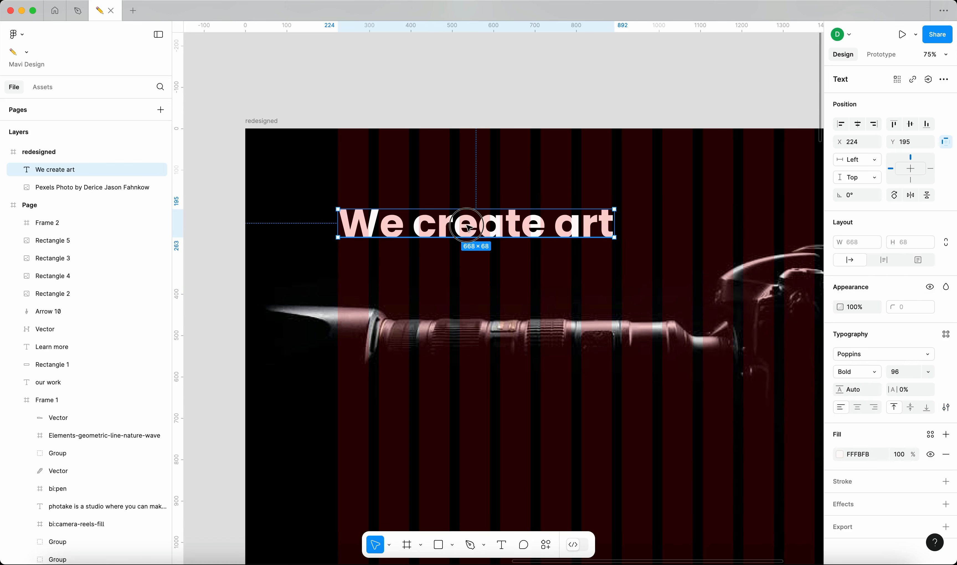
Move the "We create art" heading down to about X 218, Y 242 in the redesigned frame.
key(Escape)
scroll(553, 163, down, 10)
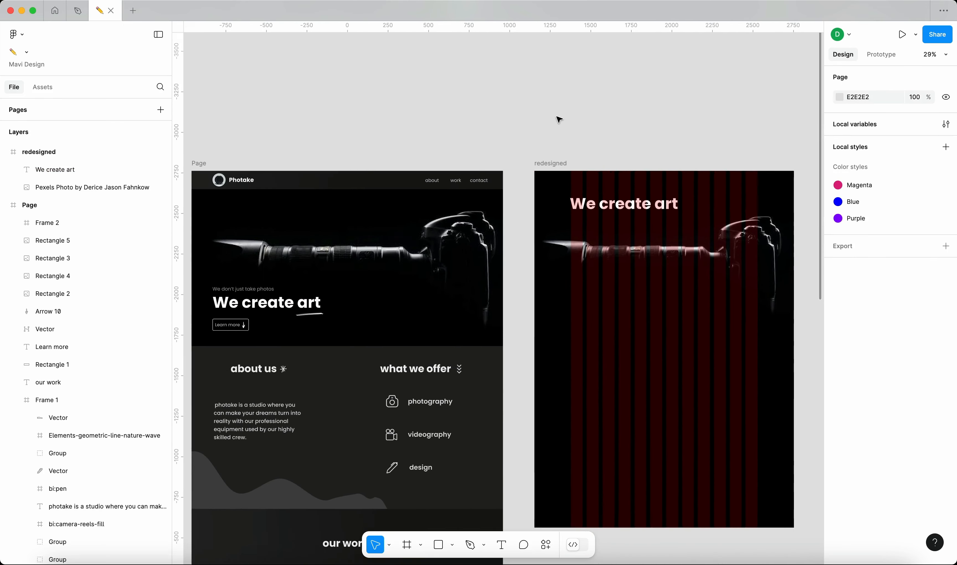
click(661, 222)
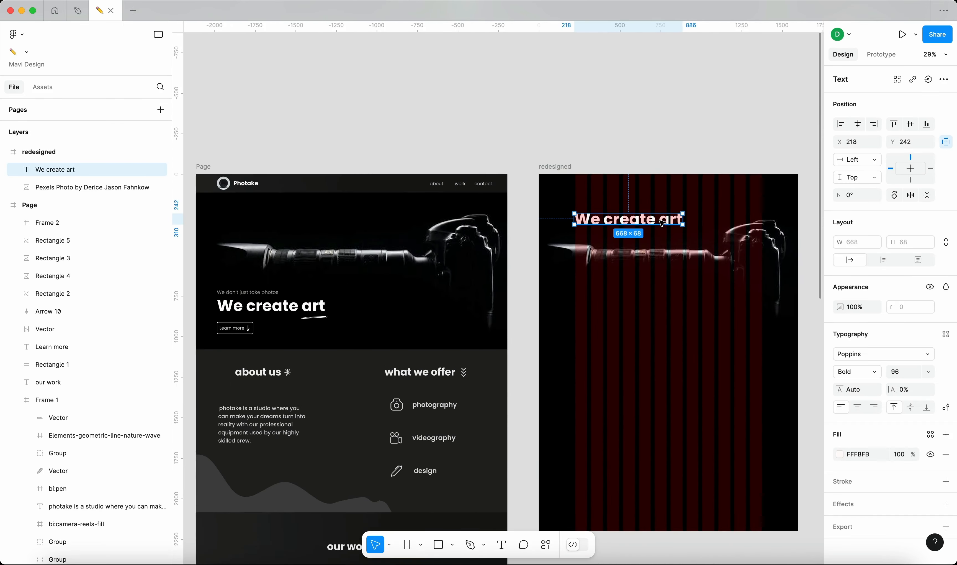
Scale the round lens image in the original page's header down to 60 × 60.
click(223, 183)
scroll(225, 184, up, 10)
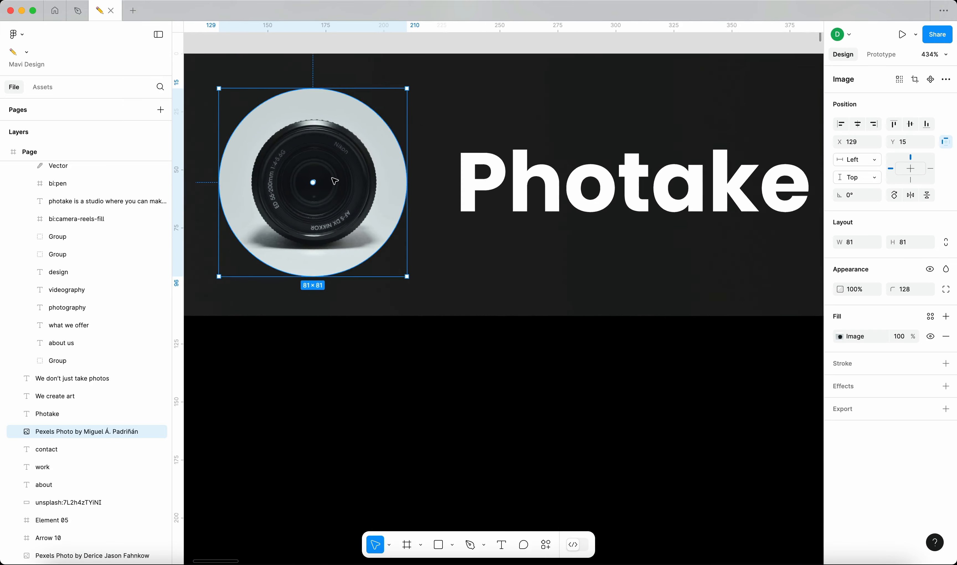
scroll(334, 180, down, 8)
click(361, 184)
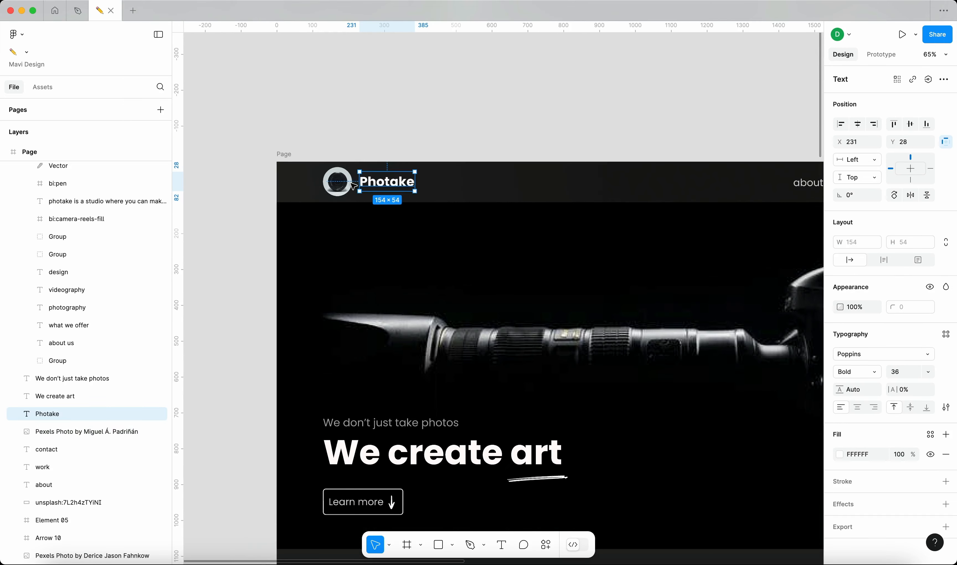
scroll(342, 191, up, 4)
click(280, 218)
scroll(263, 216, up, 3)
drag(275, 220, 321, 220)
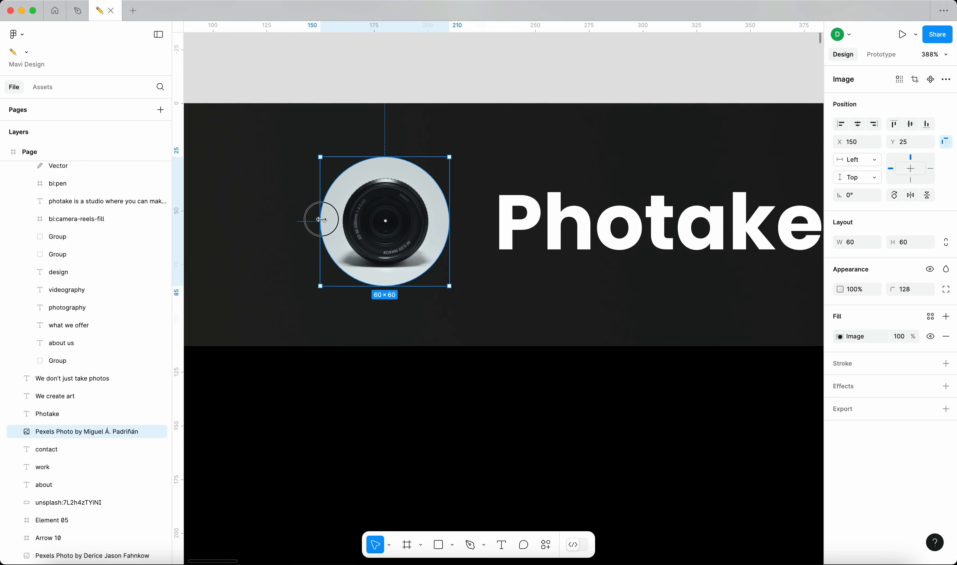
Trim the header's Photake text from cap height to baseline and reduce its font size to 32.
click(545, 216)
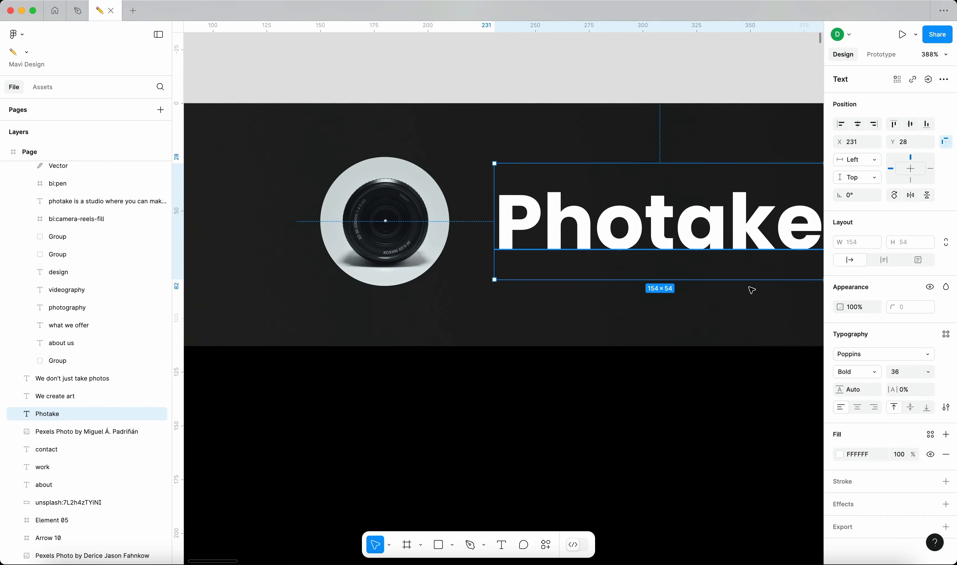
click(946, 407)
click(809, 446)
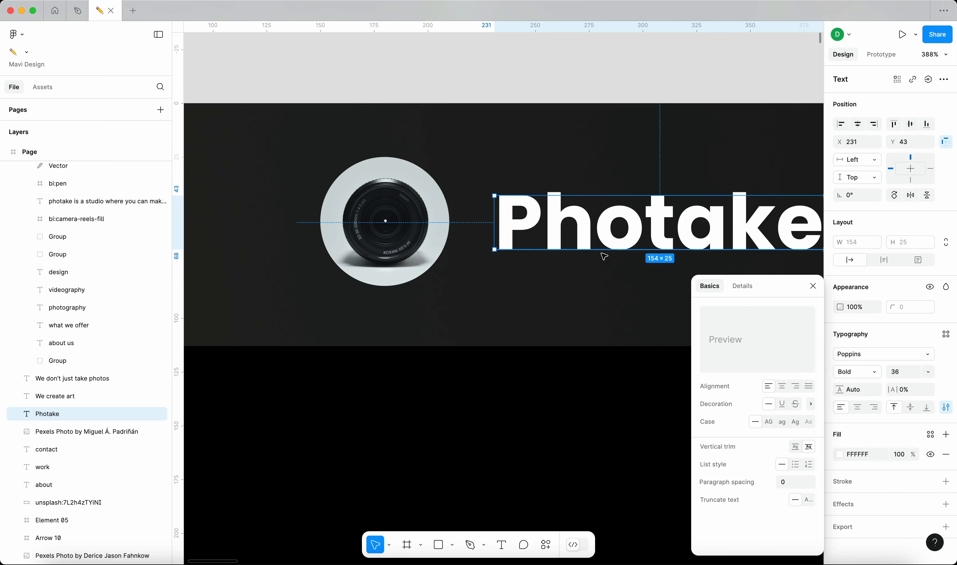
click(898, 373)
key(Down)
key(Down)
key(Down)
key(Down)
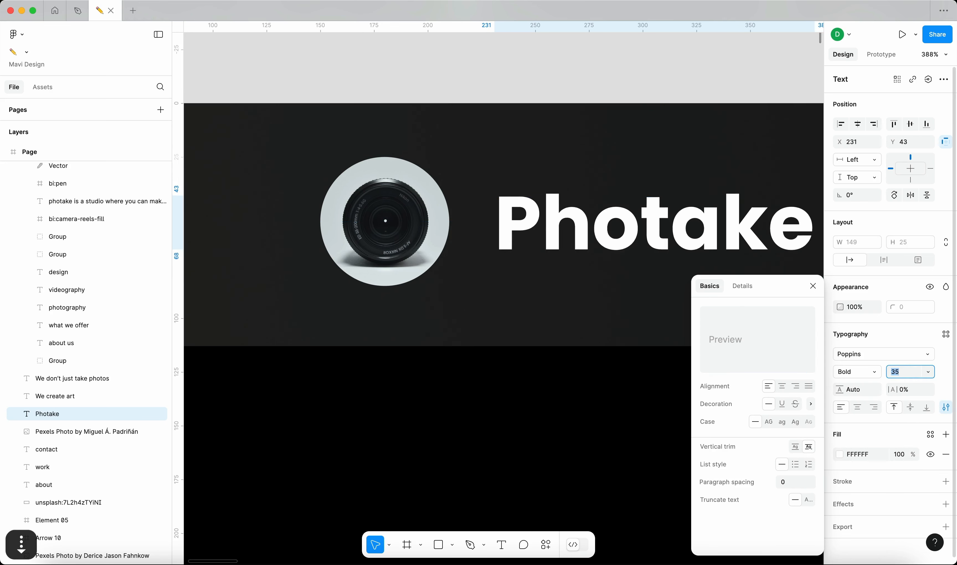
Scale the lens image down to 40 × 40 and move the Photake text closer, leaving a 12 px gap.
click(322, 231)
drag(321, 231, 364, 230)
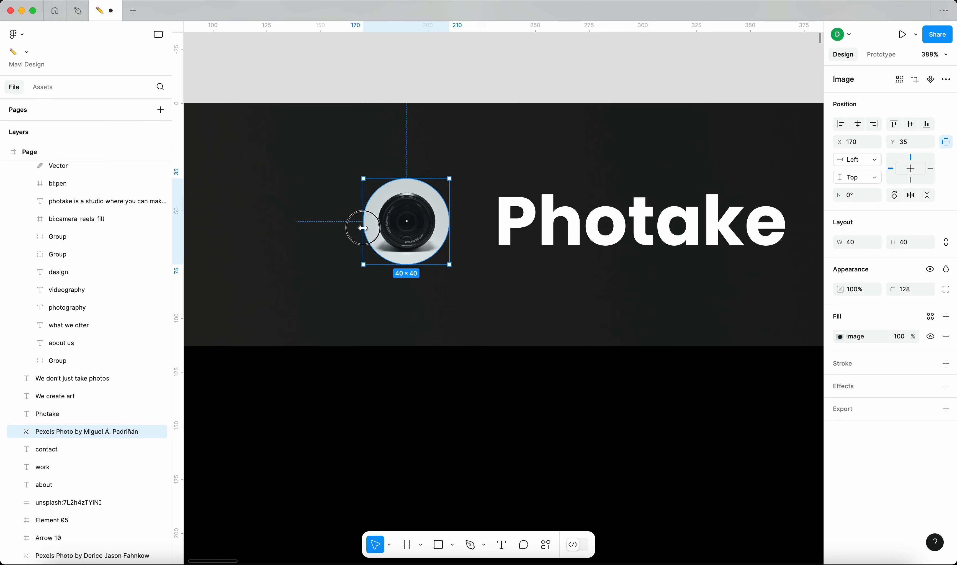
drag(637, 236, 614, 235)
scroll(536, 220, down, 5)
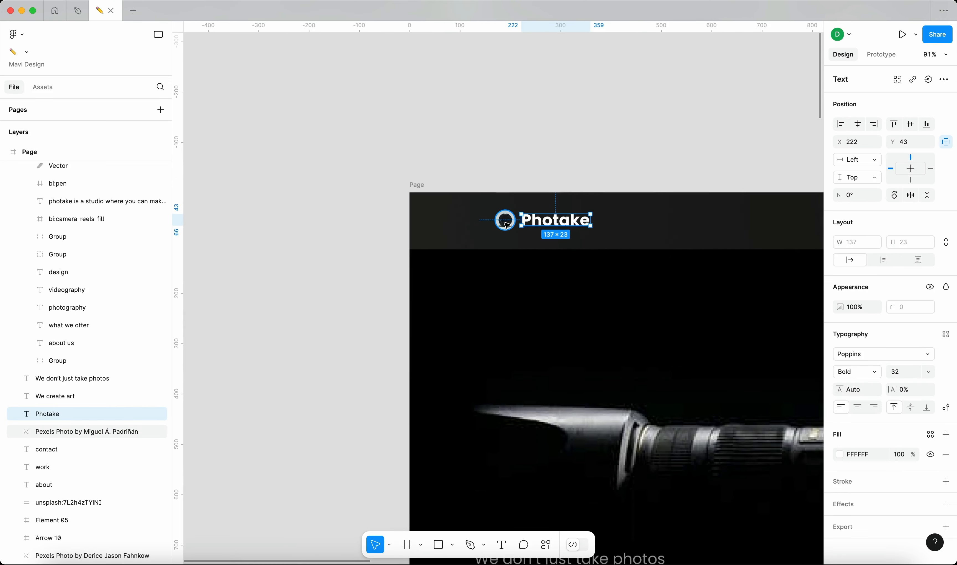
Copy the lens image and Photake text to the empty canvas above the original page and group the copies.
shift+click(513, 227)
key(super+z)
key(super+y)
key(super+z)
key(super+z)
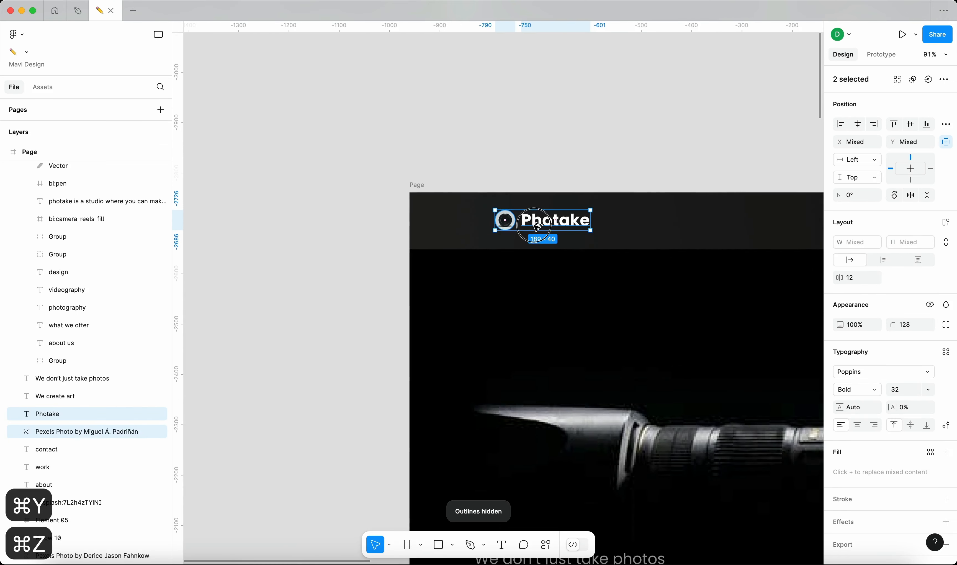
key(super+z)
key(super+g)
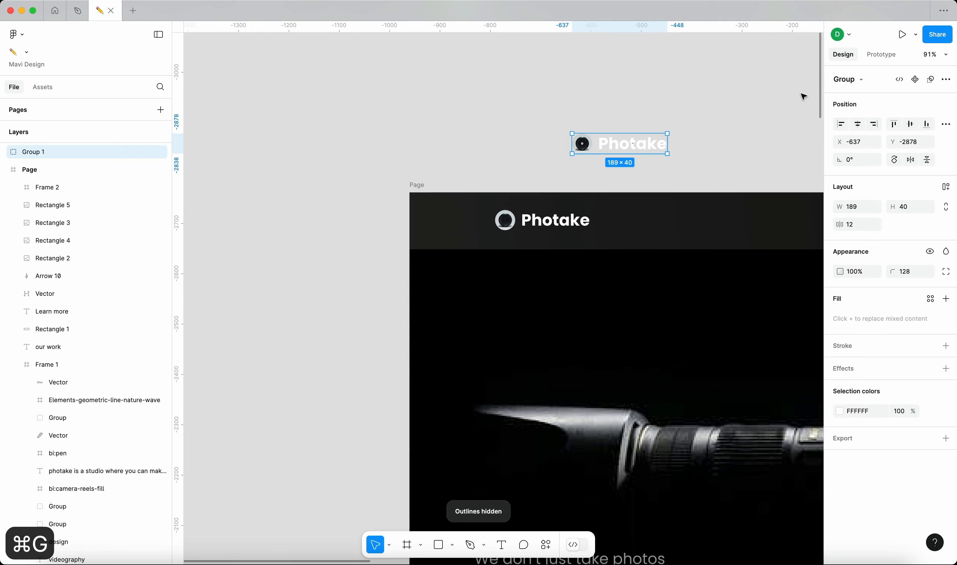
Turn the logo group into a component and place it above the redesigned frame.
click(914, 79)
scroll(589, 94, down, 5)
drag(589, 96, 782, 91)
scroll(783, 91, up, 5)
scroll(780, 100, right, 4)
scroll(780, 100, up, 2)
Rename the new component as logo.
key(super+r)
text(lo)
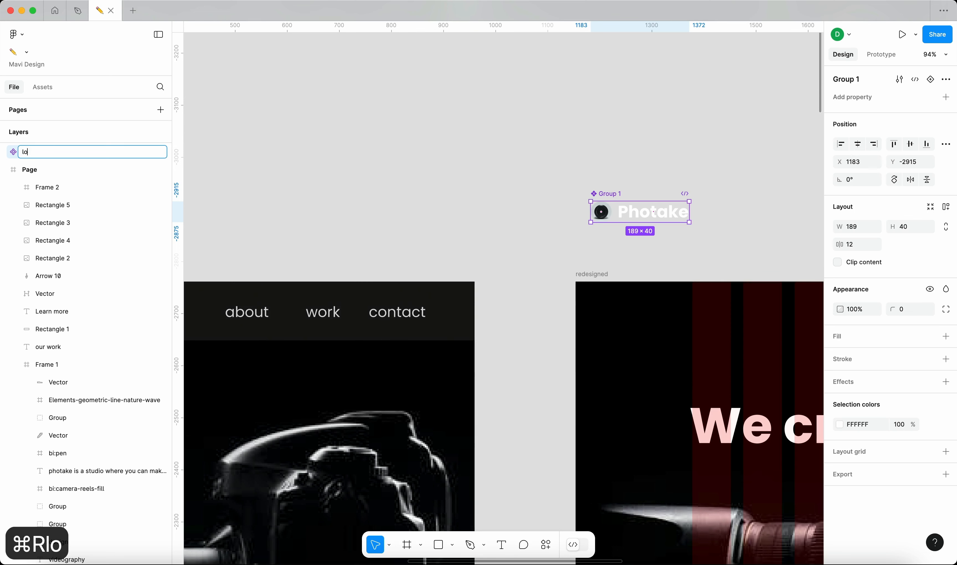
text(go)
key(Return)
click(660, 124)
Place an instance of the logo component in the redesigned frame at X 224, Y 28, aligned with the first grid column.
click(640, 219)
drag(640, 220, 749, 241)
scroll(749, 241, right, 4)
scroll(749, 241, down, 1)
drag(618, 212, 605, 286)
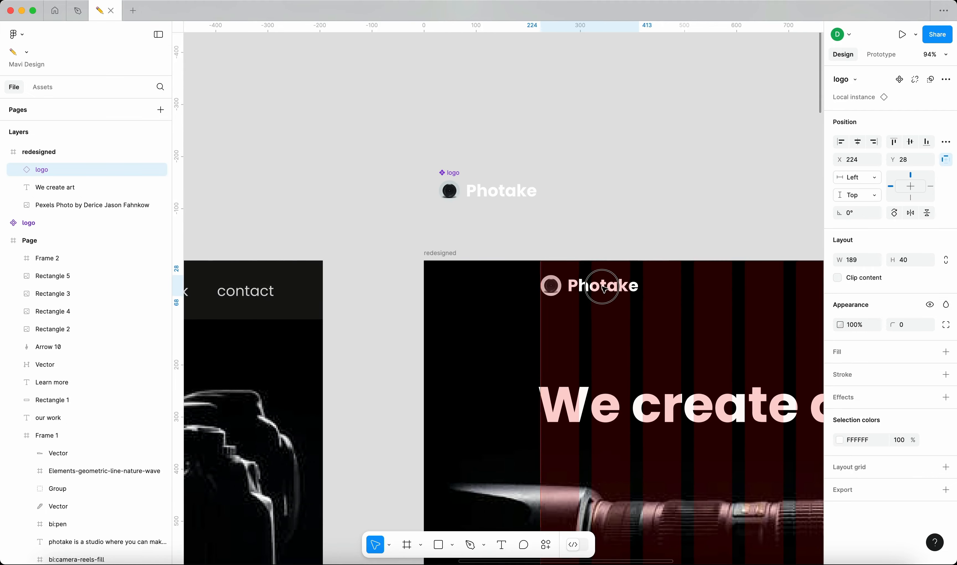
click(629, 208)
Hide the layout grids.
scroll(629, 208, down, 5)
scroll(314, 267, left, 4)
scroll(315, 267, down, 1)
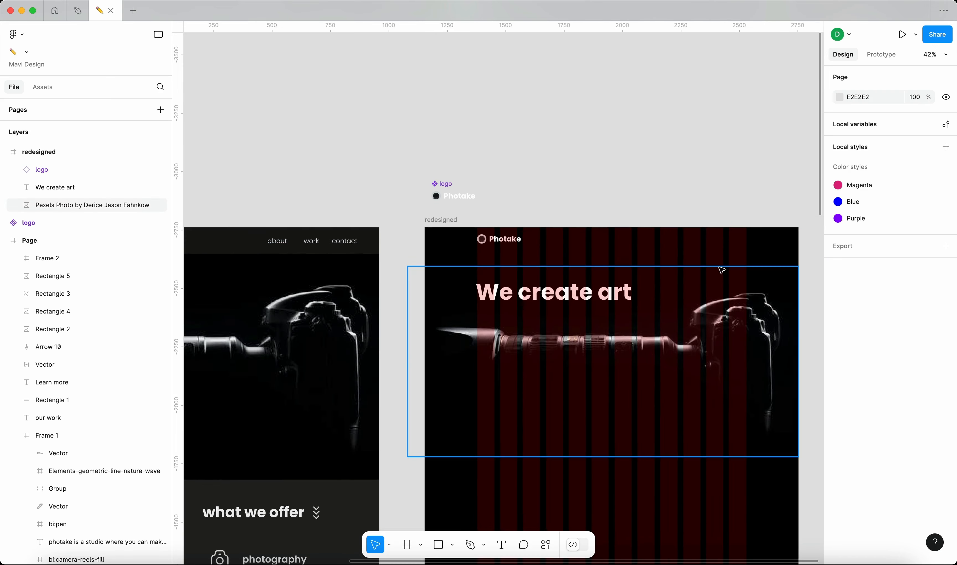
scroll(552, 255, left, 5)
scroll(553, 255, down, 2)
key(shift+g)
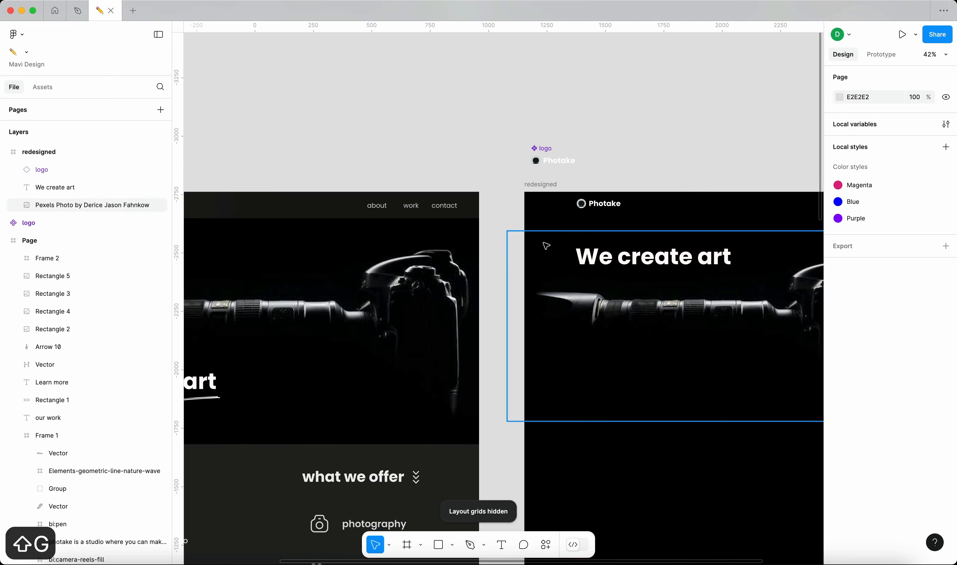
Add an "About" text label in the redesigned frame's header at about X 1064, Y 44.
scroll(474, 251, down, 5)
scroll(310, 260, up, 3)
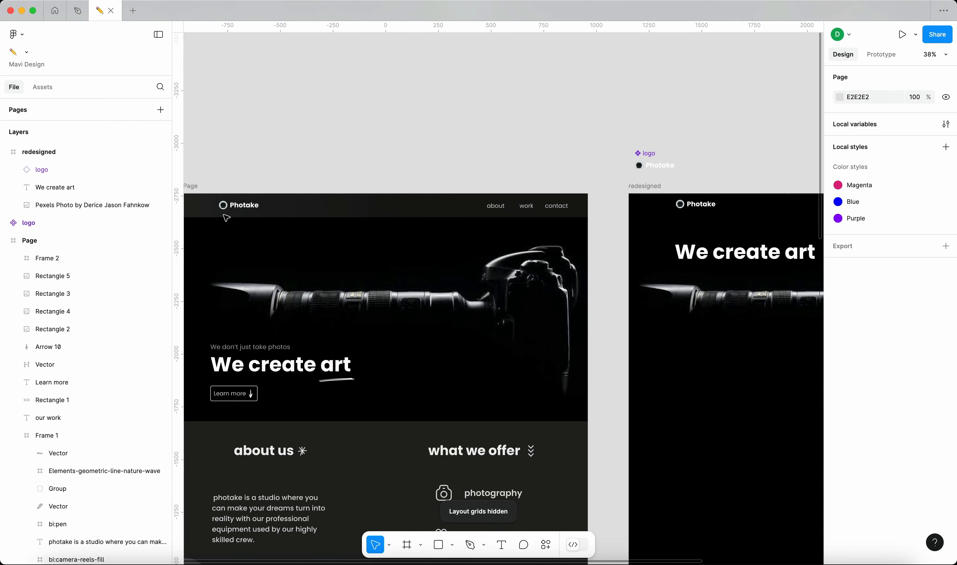
scroll(442, 145, right, 5)
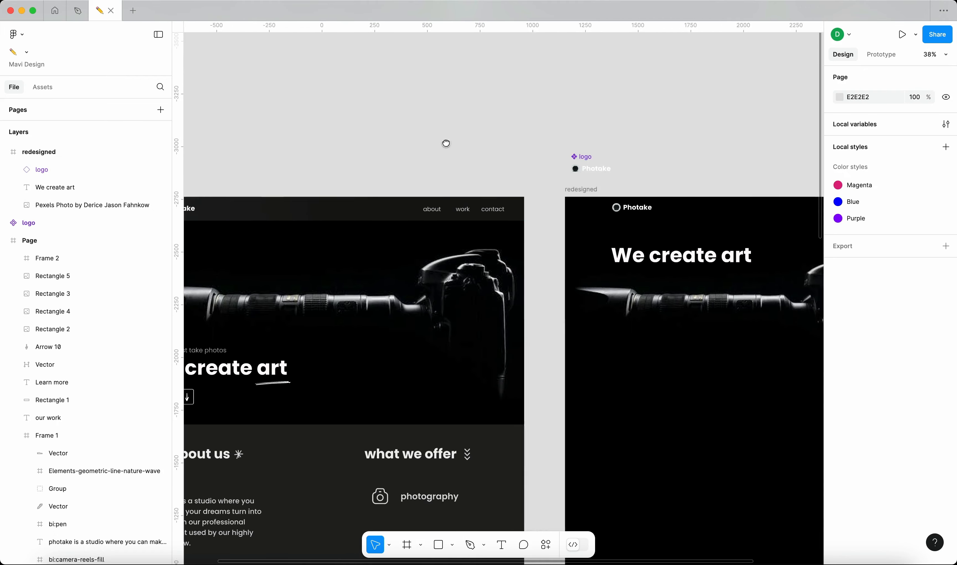
click(299, 209)
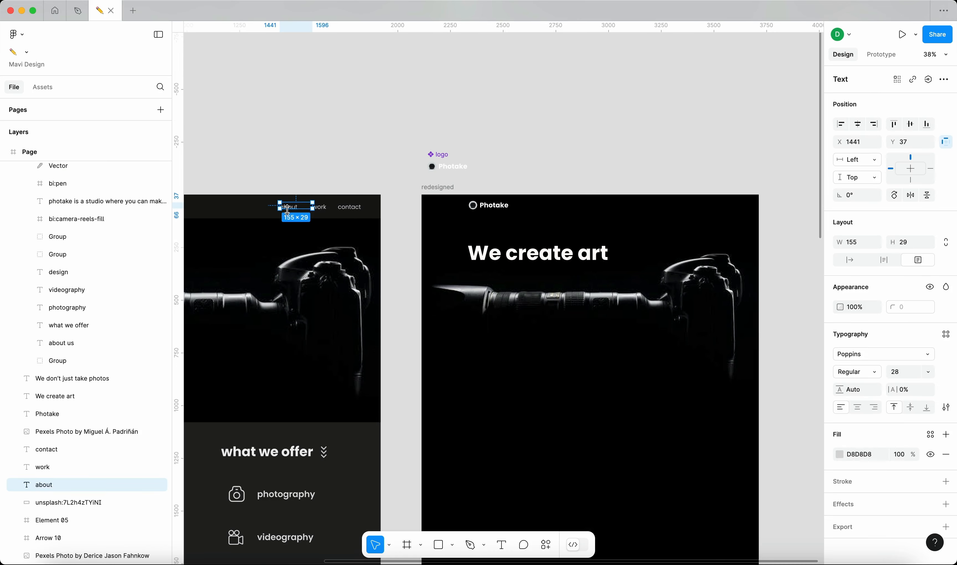
click(335, 175)
key(t)
click(646, 207)
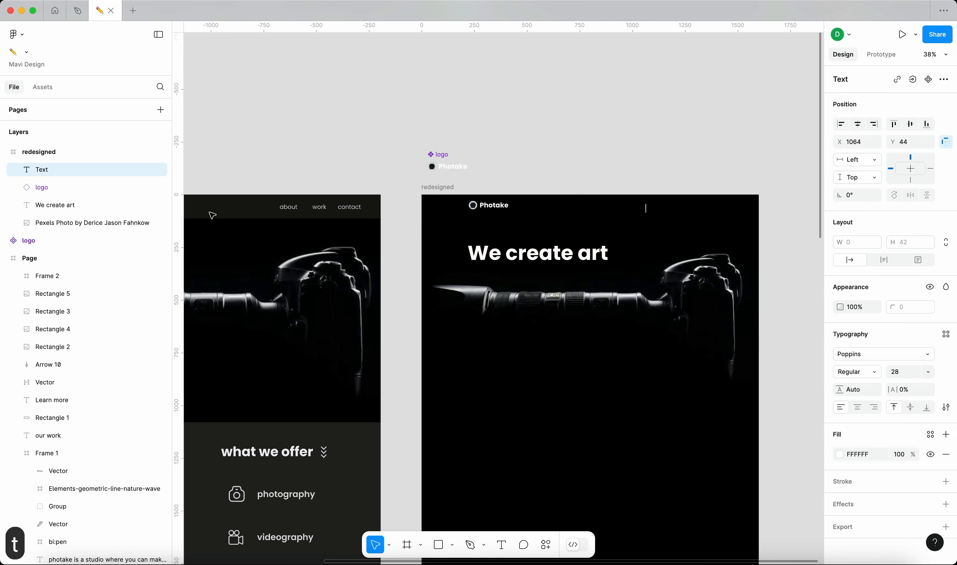
text(About)
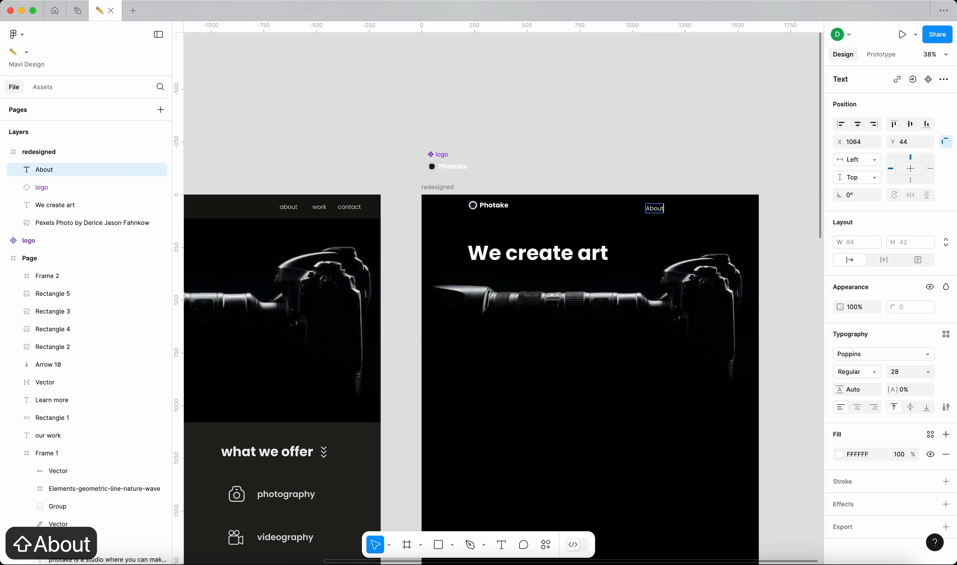
key(Escape)
Set the font size of the "About" label to 20.
scroll(626, 253, up, 5)
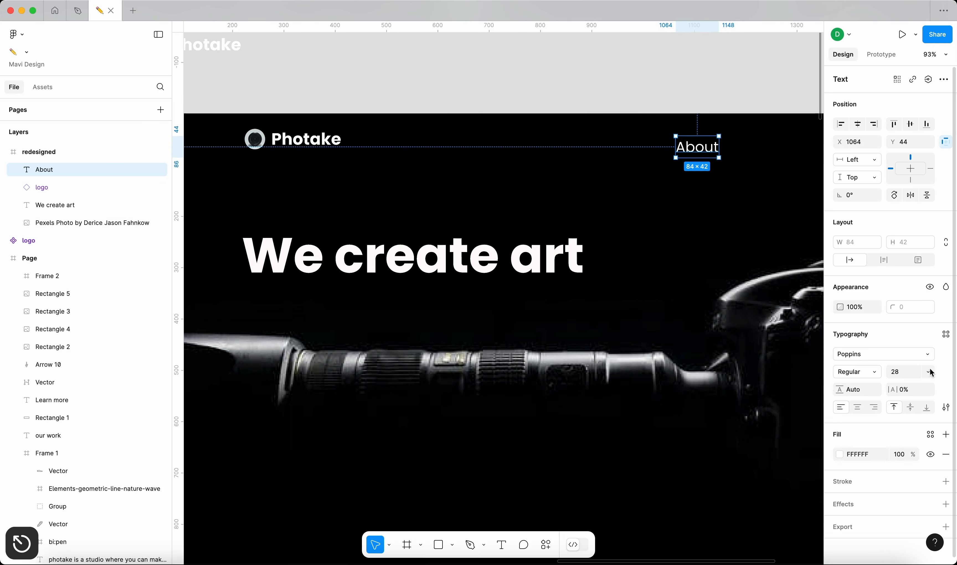
key(shift+Down)
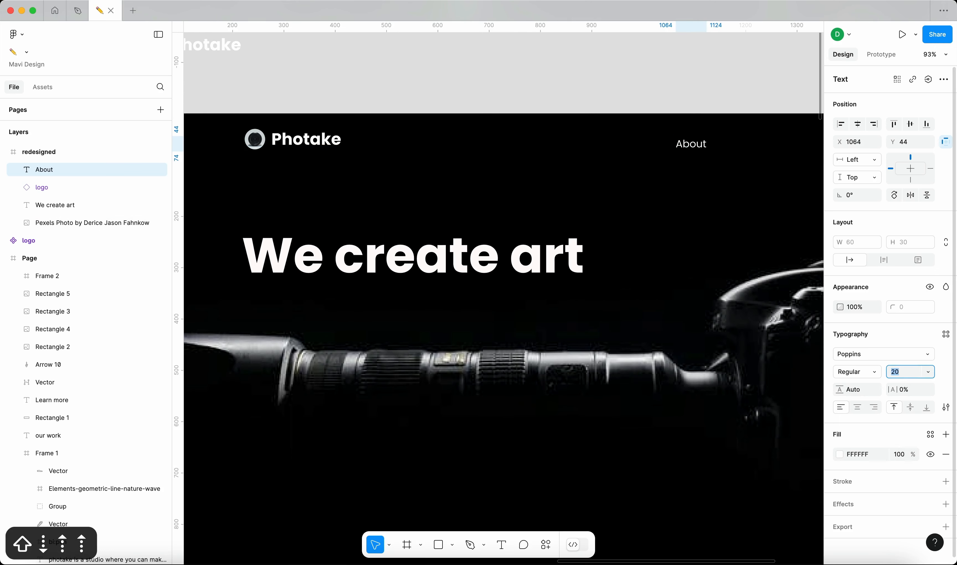
key(Return)
Duplicate the "About" label twice along the same row to make three navigation items, the last at about X 1266.
scroll(725, 240, right, 5)
scroll(725, 239, up, 1)
alt+drag(561, 170, 662, 167)
scroll(585, 202, down, 5)
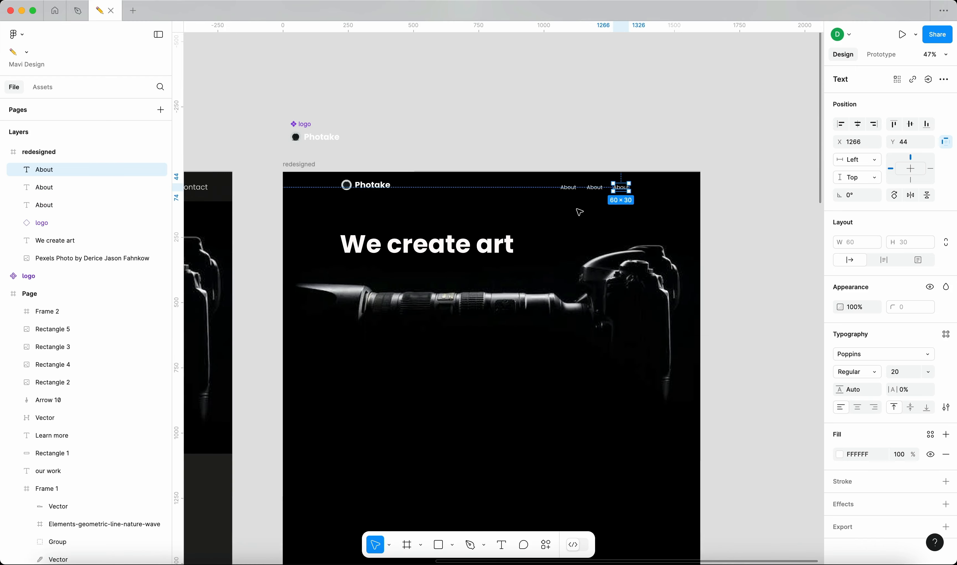
Group the three "About" labels in a horizontal auto layout with a gap of 40.
scroll(590, 192, up, 5)
shift+click(594, 187)
shift+click(568, 187)
key(shift+a)
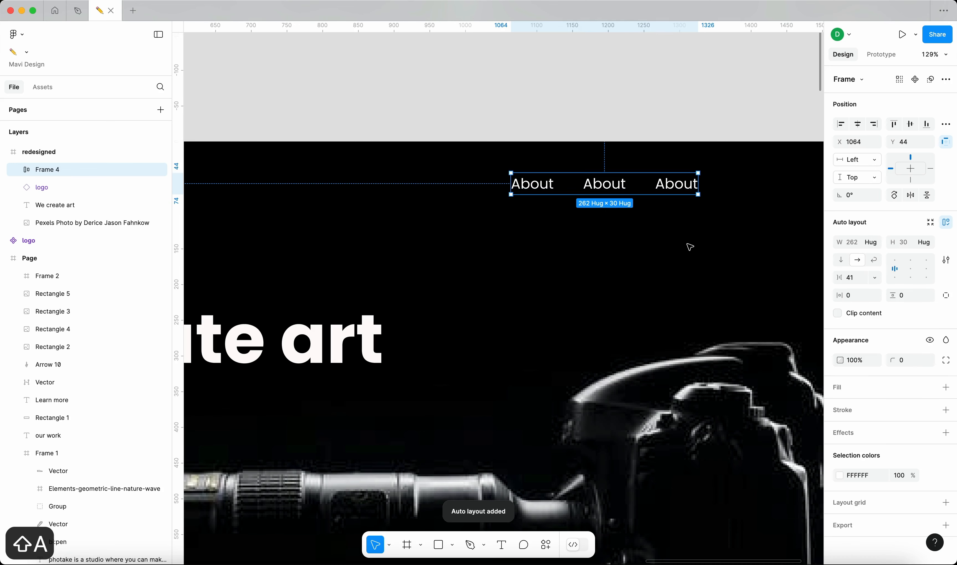
key(Down)
key(Return)
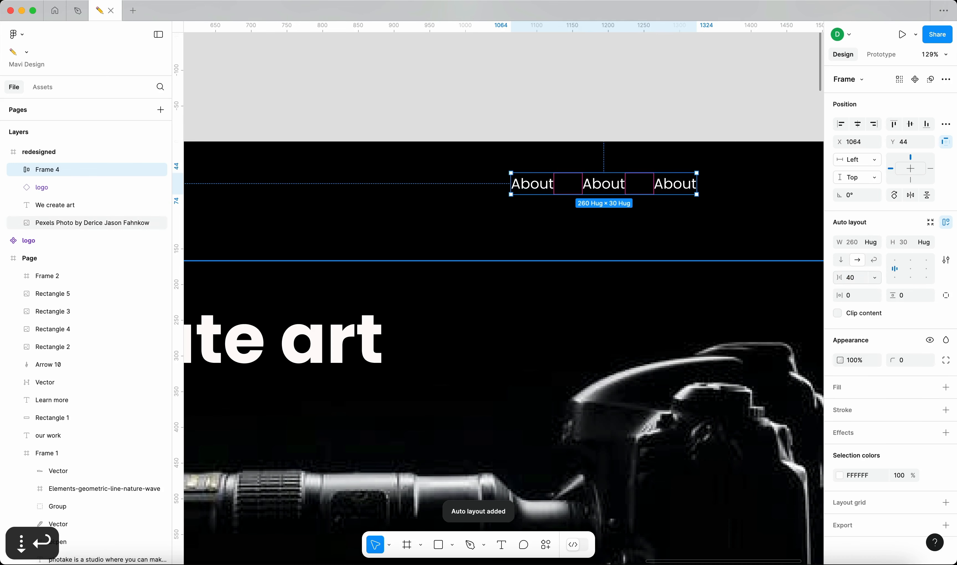
click(596, 112)
Examine the original page's navigation, services section and work gallery next to the redesigned frame.
scroll(597, 112, down, 5)
scroll(415, 238, down, 3)
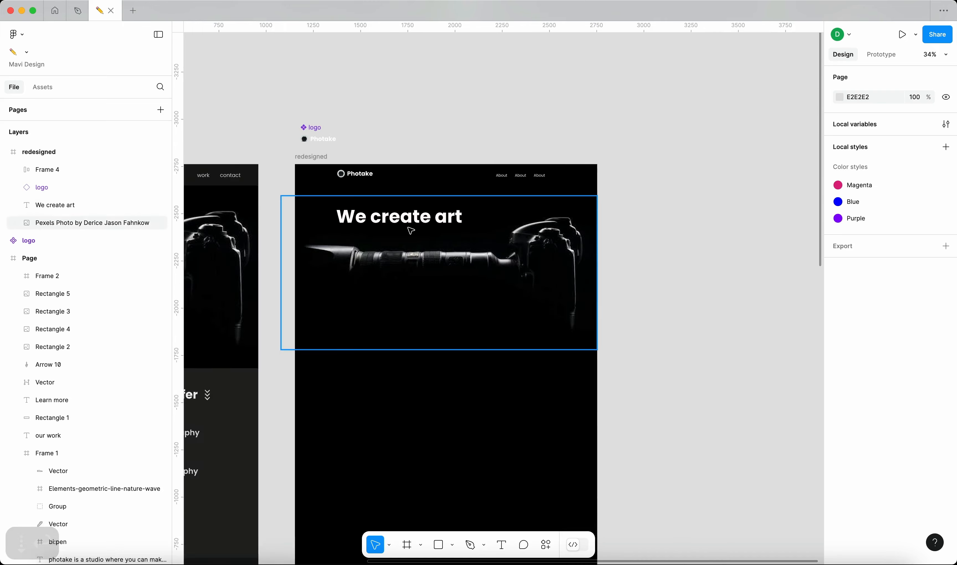
scroll(415, 237, left, 5)
scroll(371, 262, down, 2)
scroll(371, 262, up, 2)
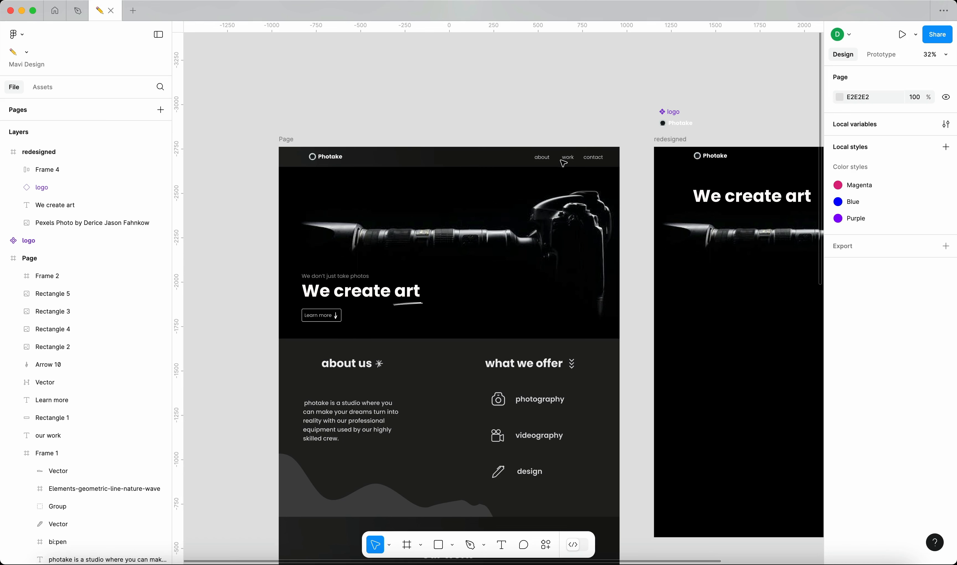
click(568, 163)
click(564, 123)
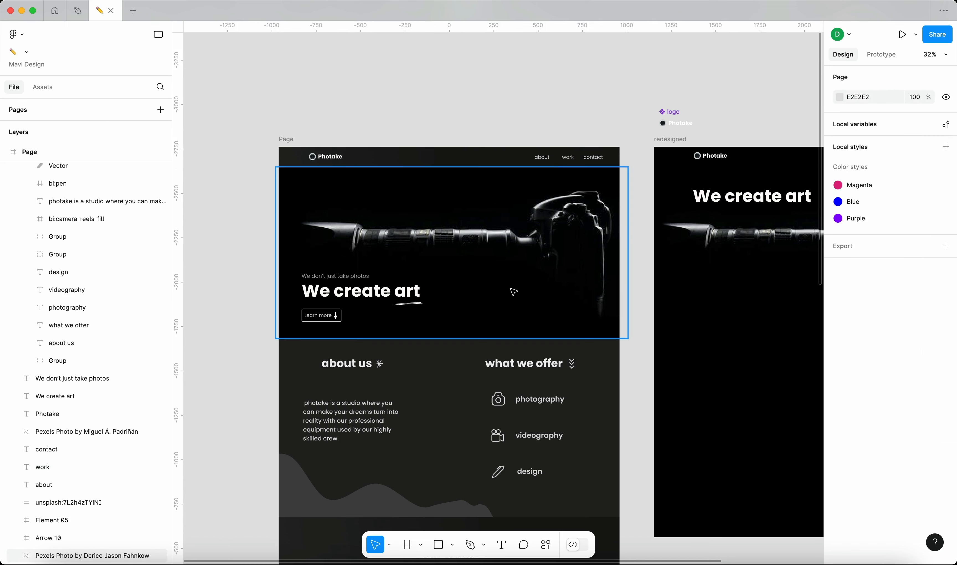
click(526, 401)
scroll(530, 388, down, 5)
scroll(531, 387, down, 5)
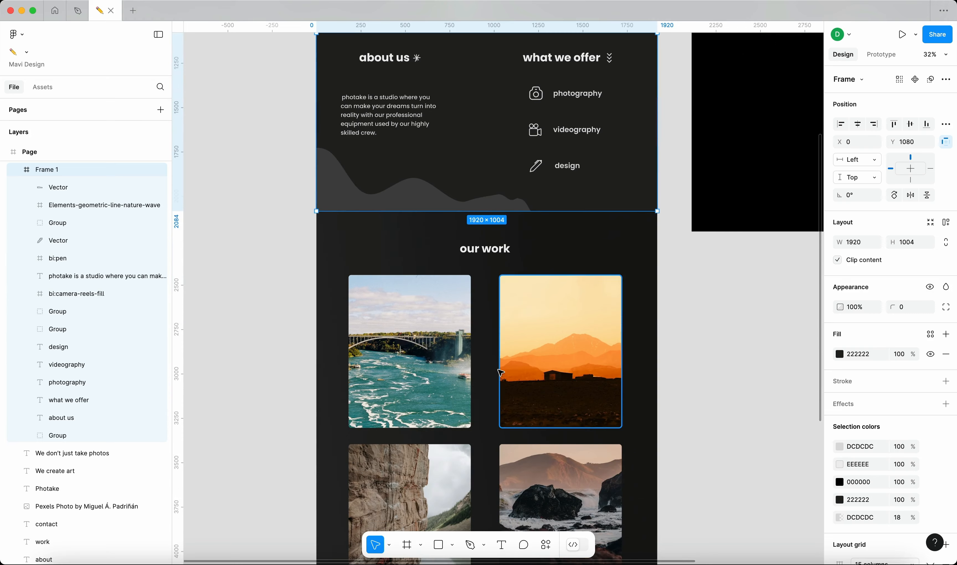
click(405, 331)
click(703, 336)
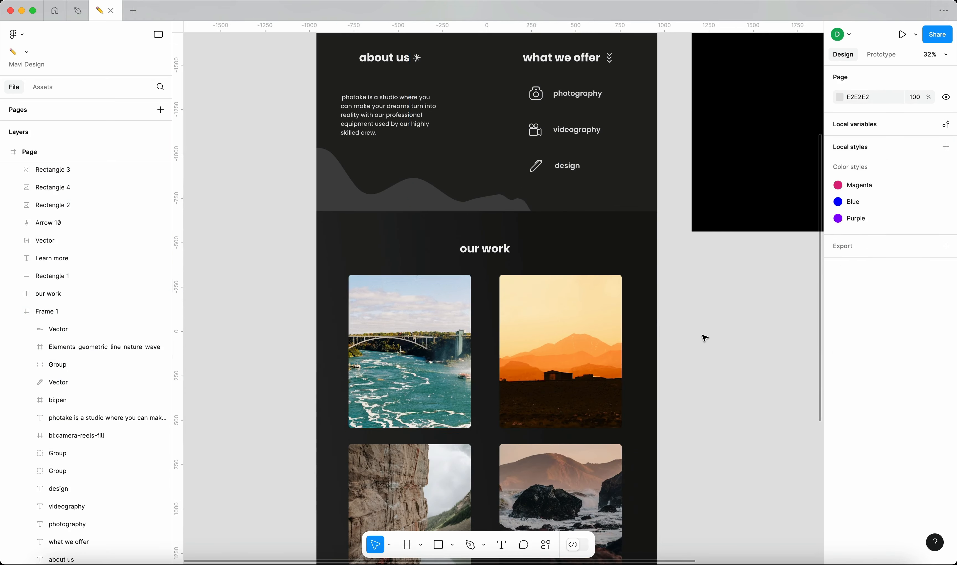
scroll(703, 336, down, 5)
click(365, 112)
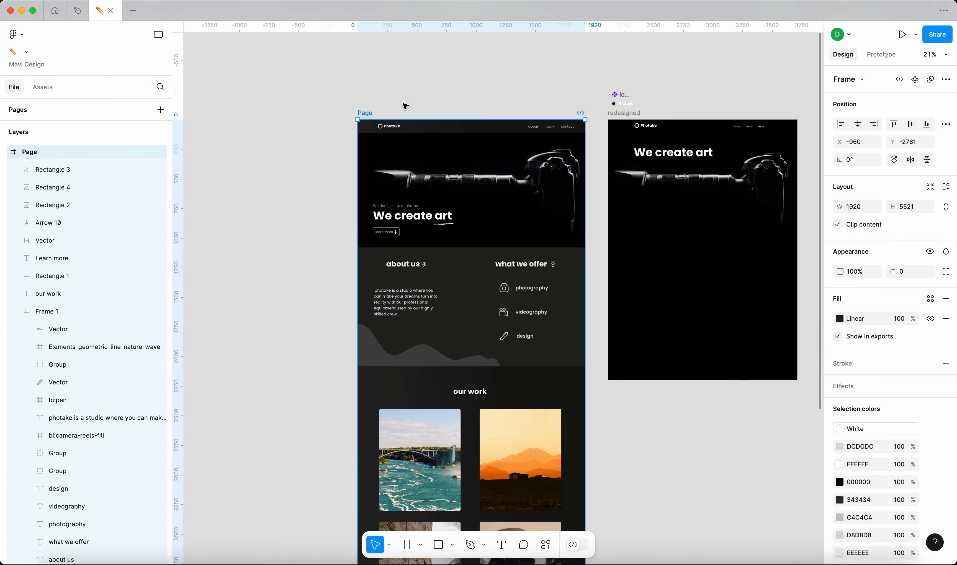
click(474, 107)
scroll(475, 107, right, 3)
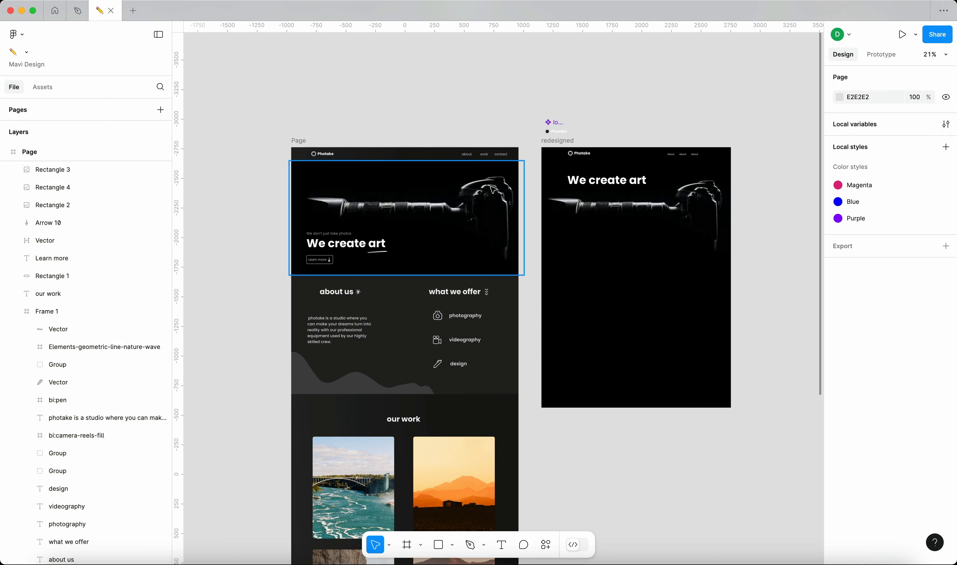
click(467, 154)
click(641, 128)
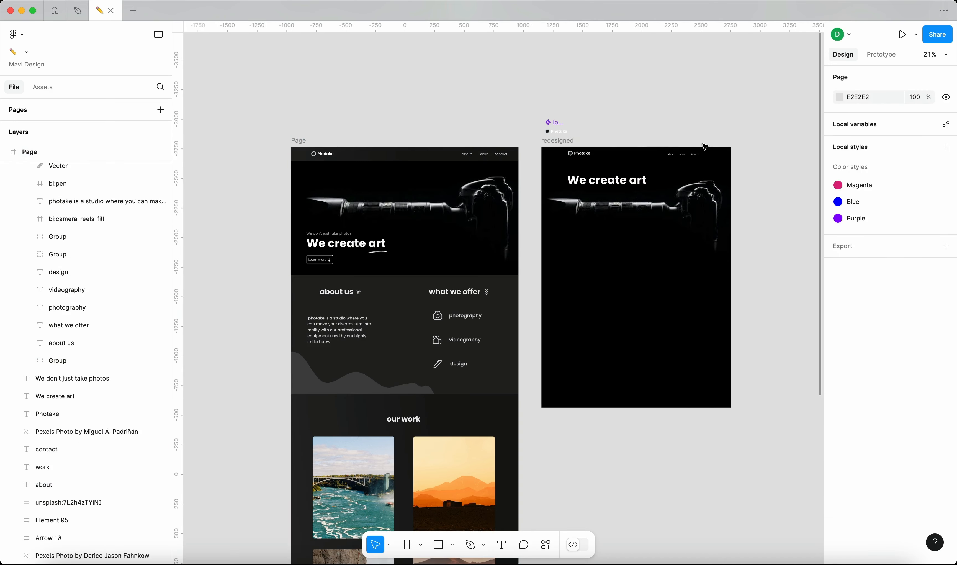
Change the second navigation label to "Work" and the third to "Contact".
scroll(697, 144, up, 5)
scroll(685, 169, up, 2)
scroll(679, 176, down, 5)
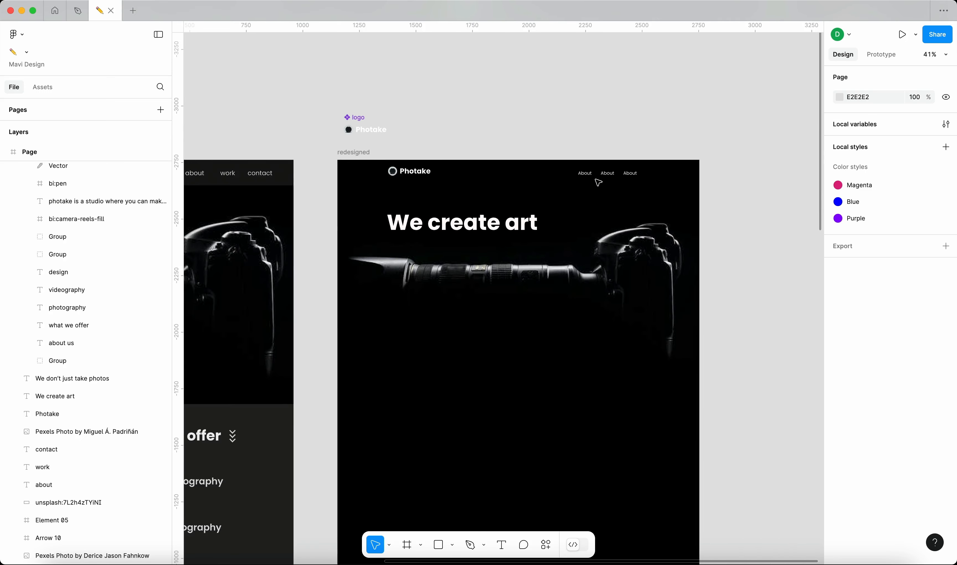
scroll(642, 194, up, 2)
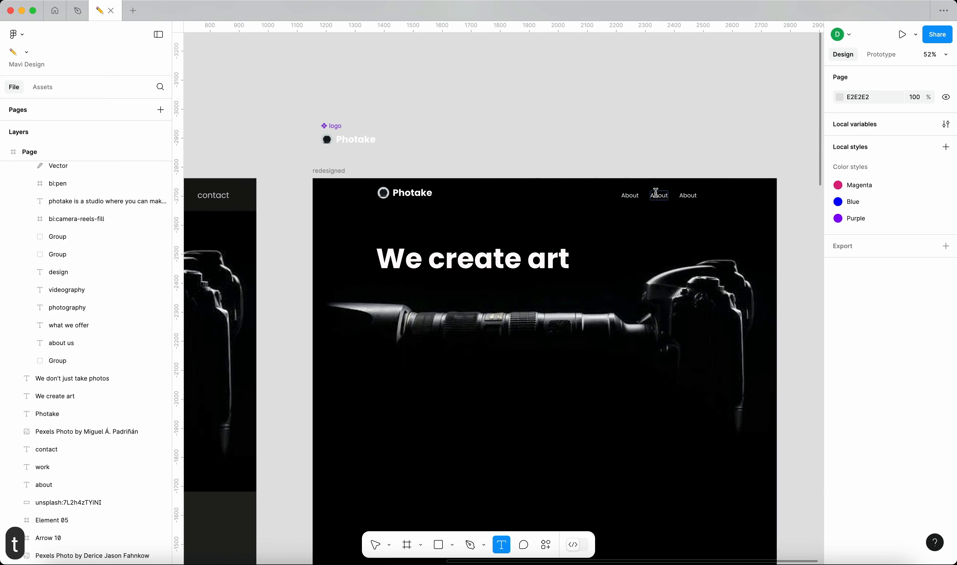
double_click(655, 192)
text(w)
key(BackSpace)
text(Work)
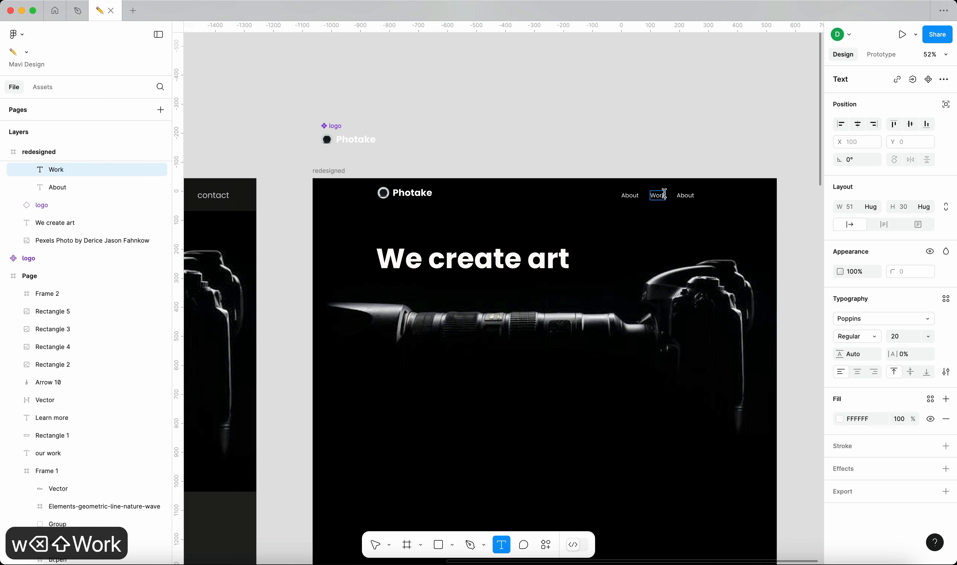
double_click(685, 194)
text(Contact)
key(Escape)
key(shift+Return)
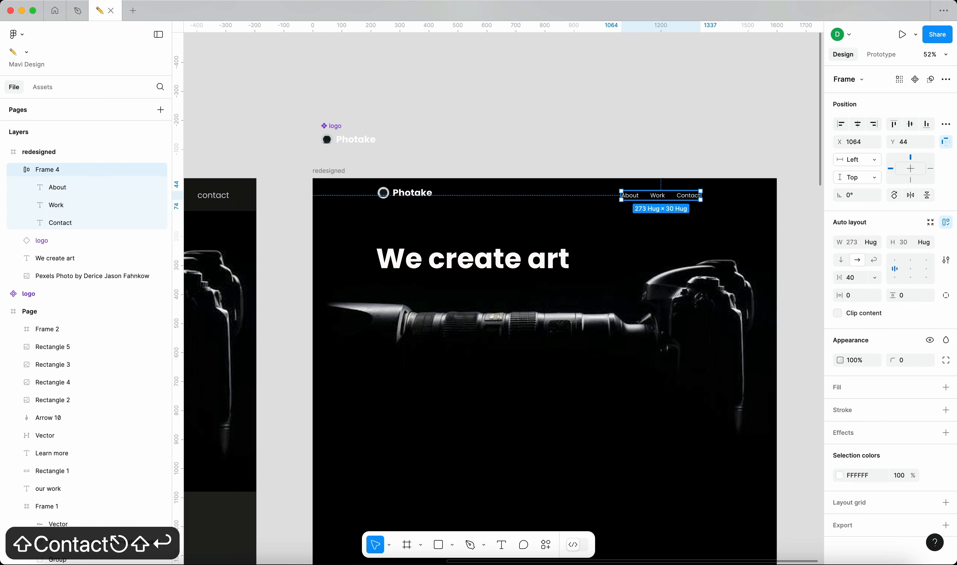
Rename the navigation auto layout frame as menu items container.
scroll(683, 196, up, 2)
key(super+r)
text(menu )
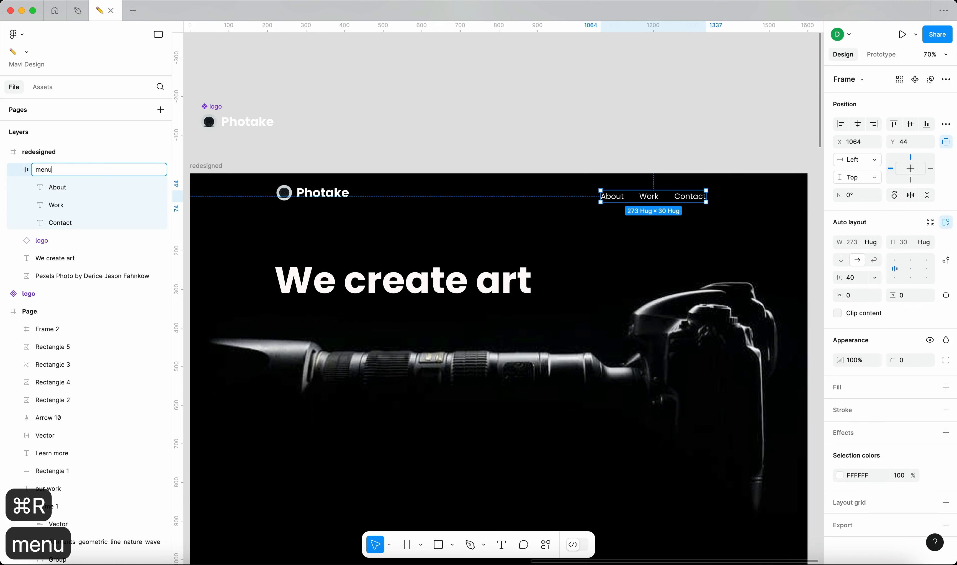
text(items)
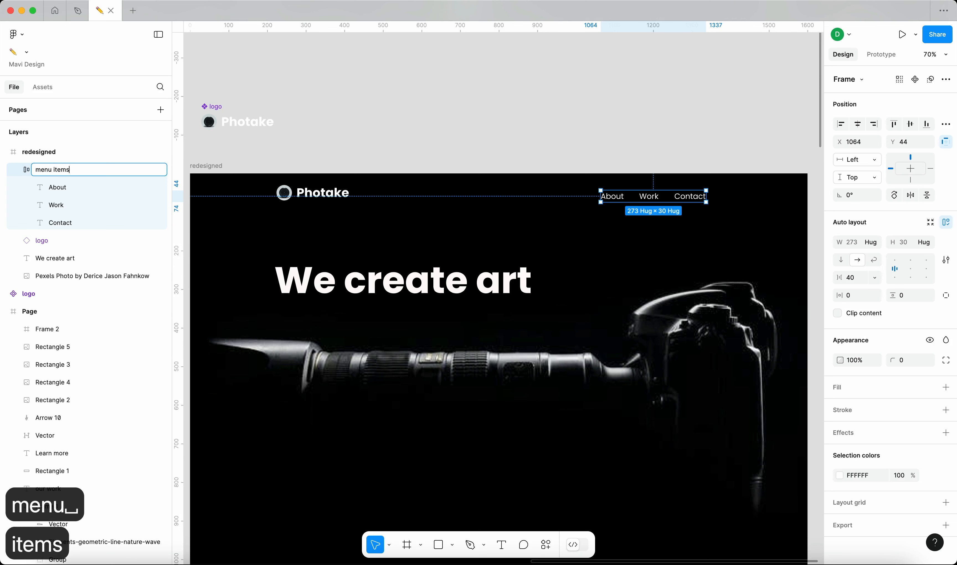
text( i)
text(container)
key(Return)
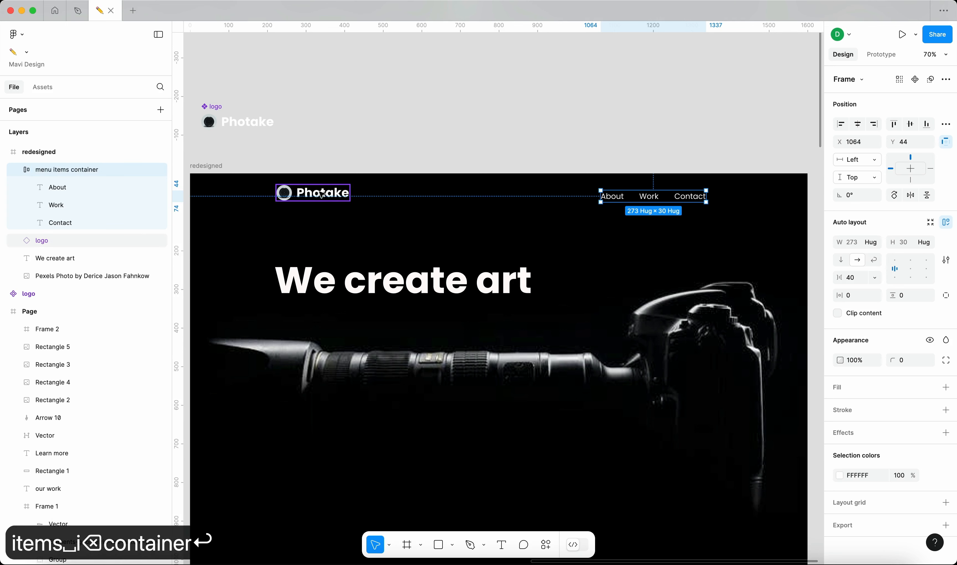
Combine the logo instance and the menu items container in an auto layout frame named header.
shift+click(321, 199)
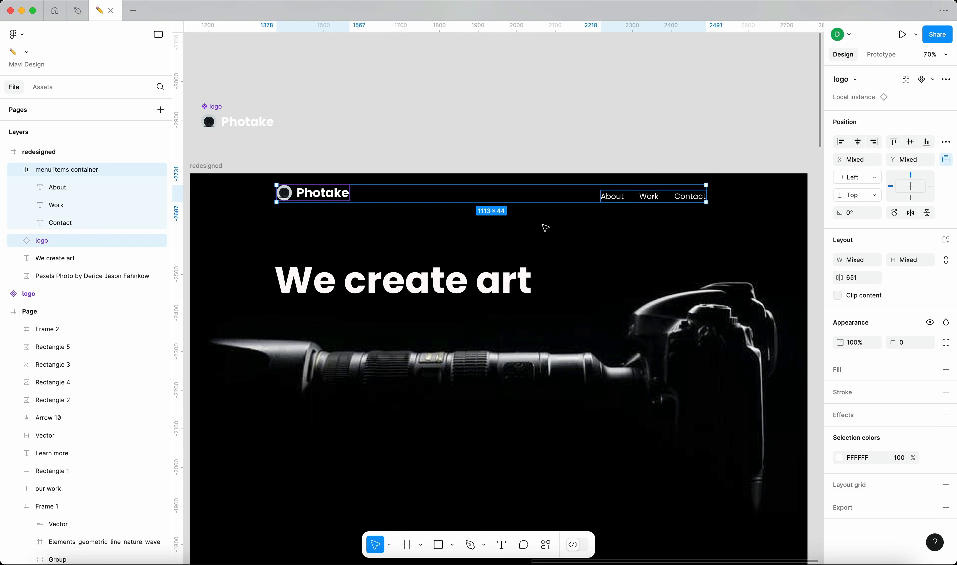
key(shift+a)
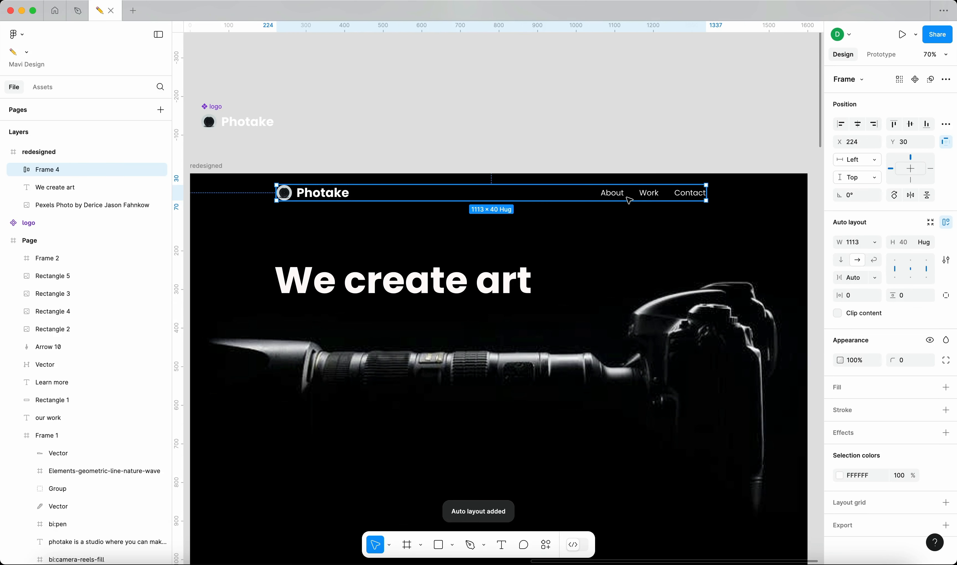
key(super+r)
key(Return)
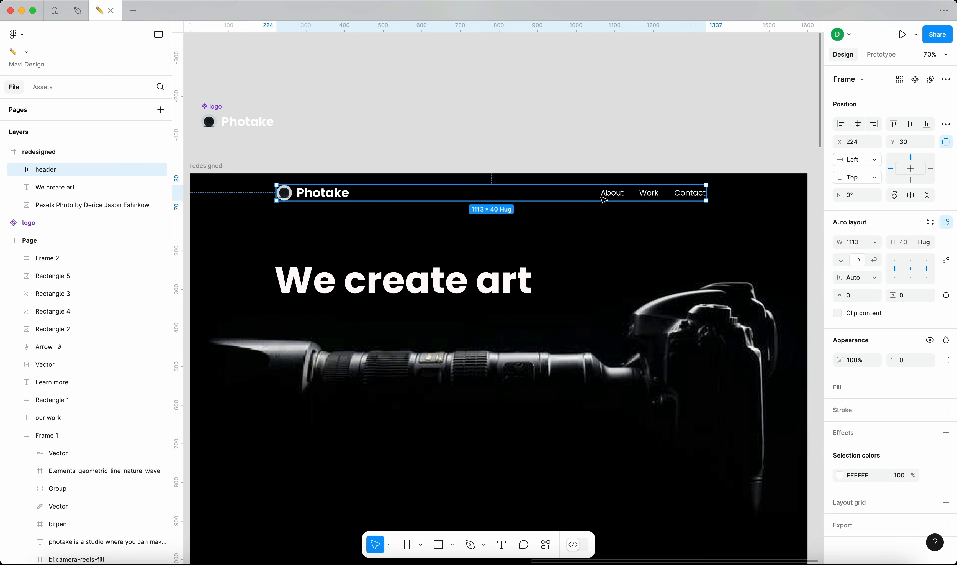
Wrap the header frame in another auto layout frame and name the outer frame header.
key(shift+a)
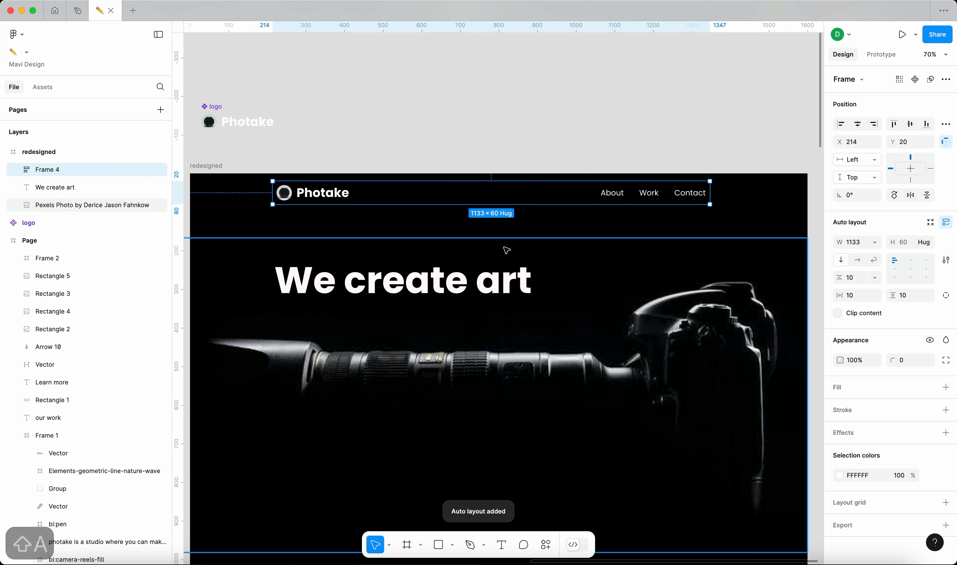
double_click(45, 170)
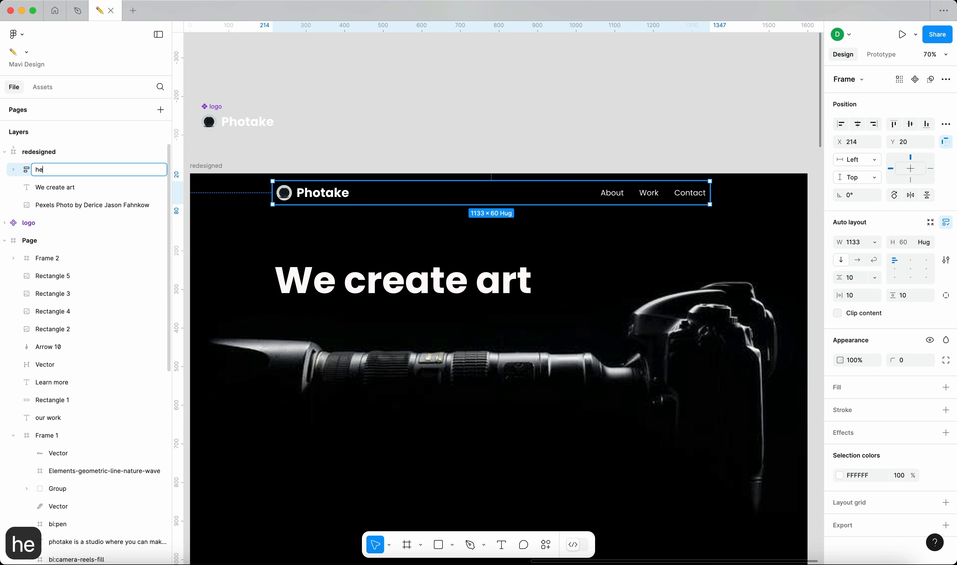
text(header)
key(Return)
Rename the inner header frame as header container.
click(13, 170)
click(59, 187)
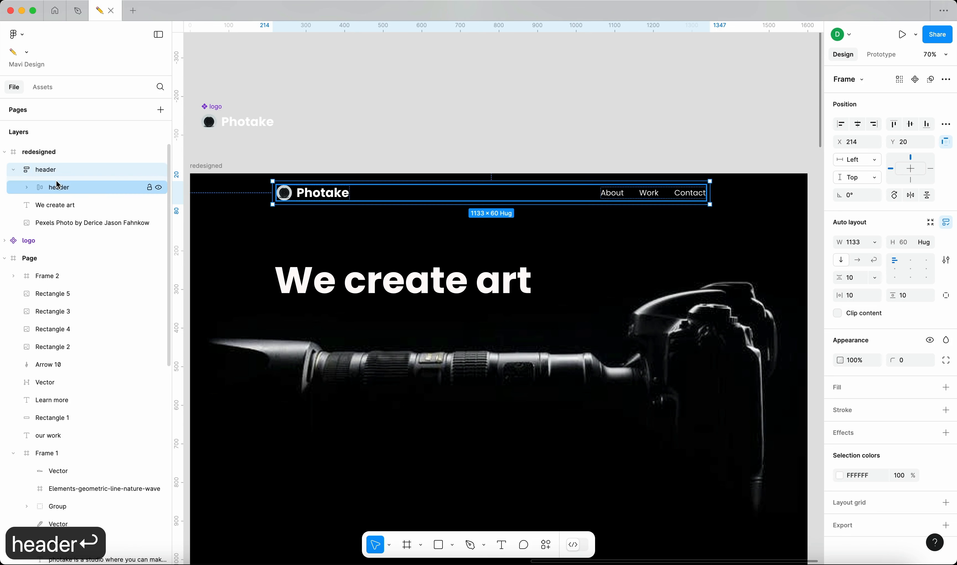
double_click(59, 188)
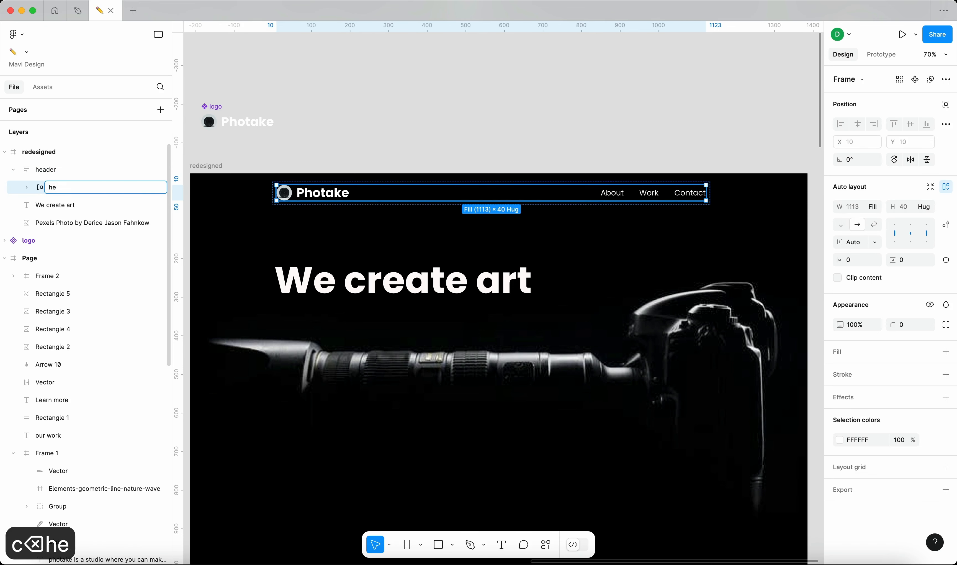
text(container)
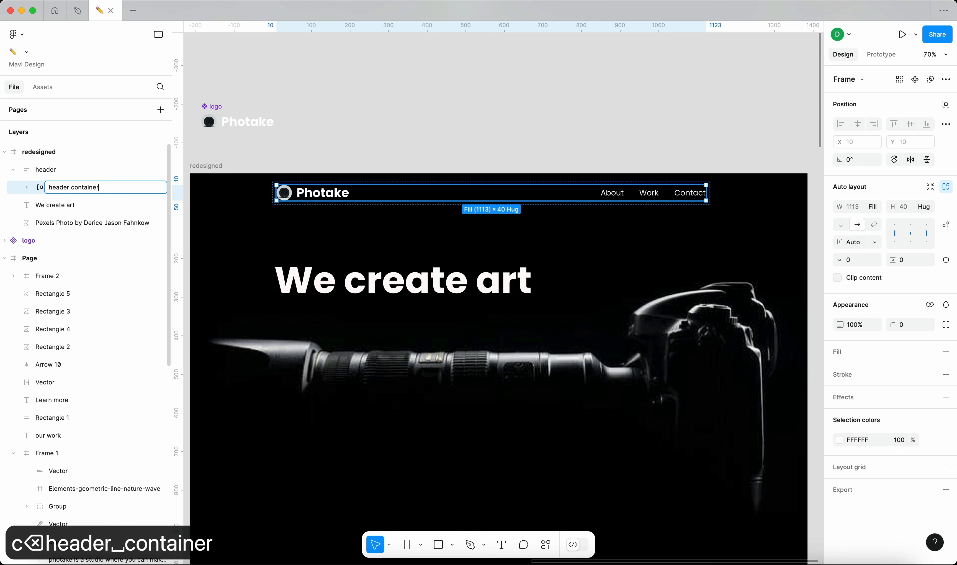
key(Return)
Widen the outer header frame towards both sides of the redesigned frame, starting at X 10 with a width of about 1558.
click(54, 169)
scroll(348, 178, left, 4)
drag(349, 178, 273, 178)
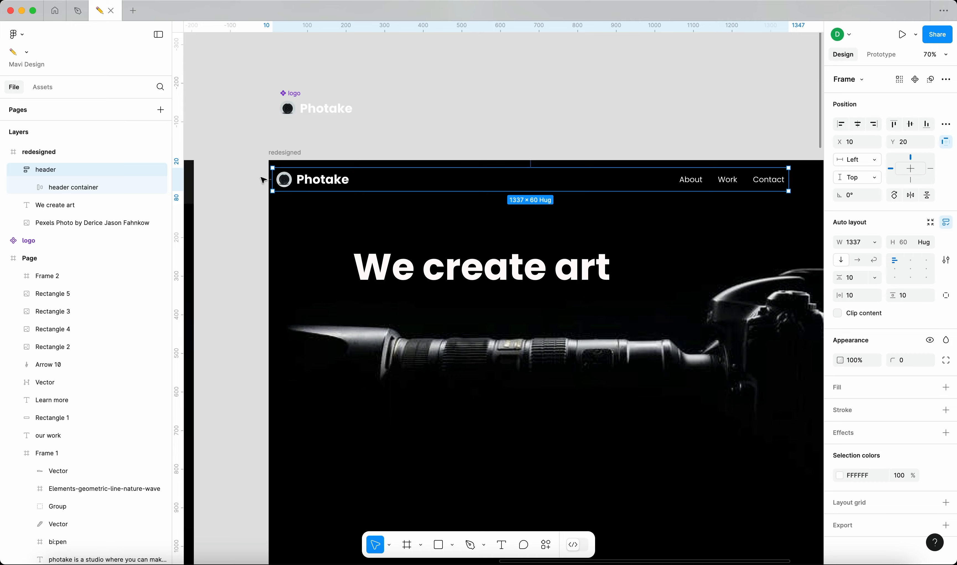
scroll(656, 179, right, 6)
drag(658, 175, 751, 176)
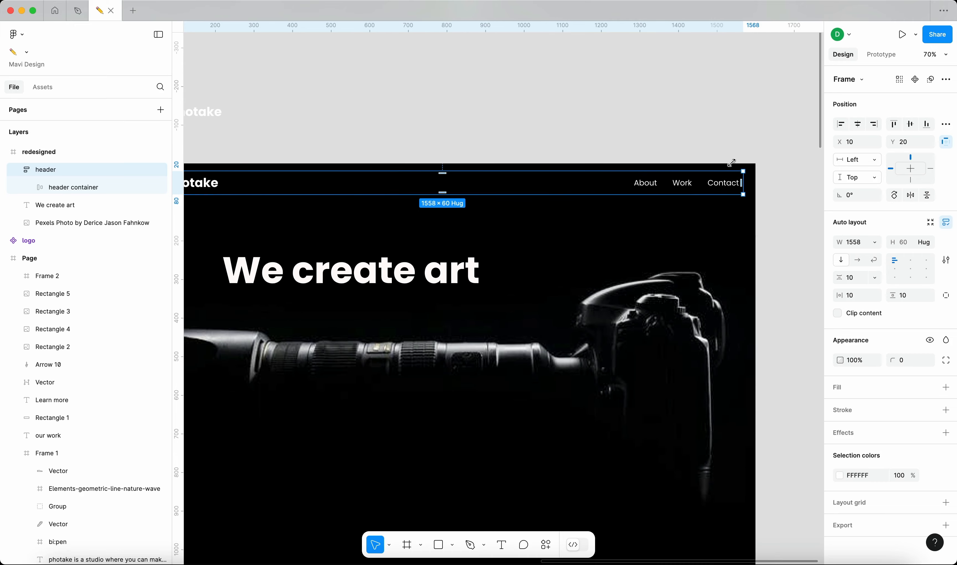
Select the header container in the redesigned frame and turn on the layout grids.
click(624, 132)
scroll(624, 133, down, 5)
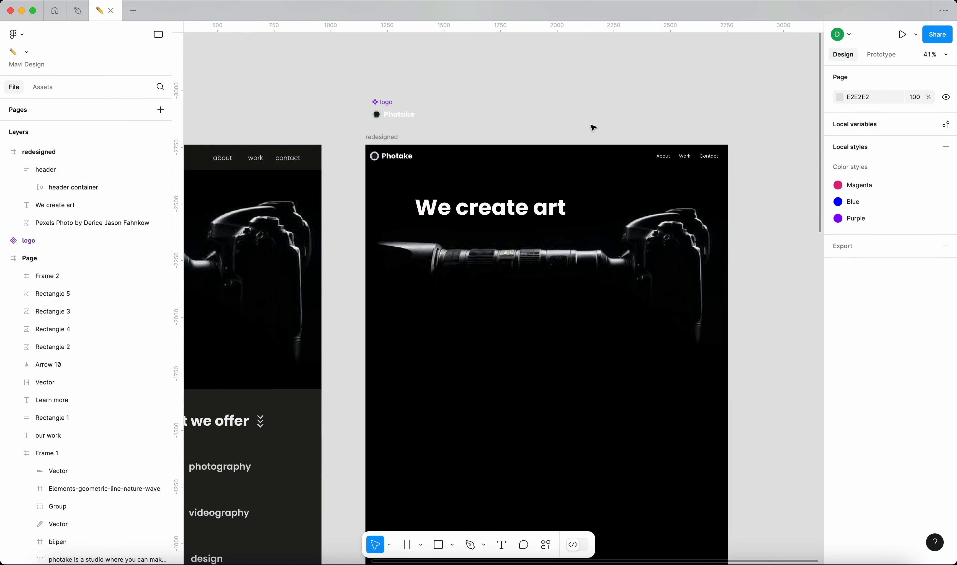
scroll(594, 127, up, 3)
click(292, 153)
click(292, 153)
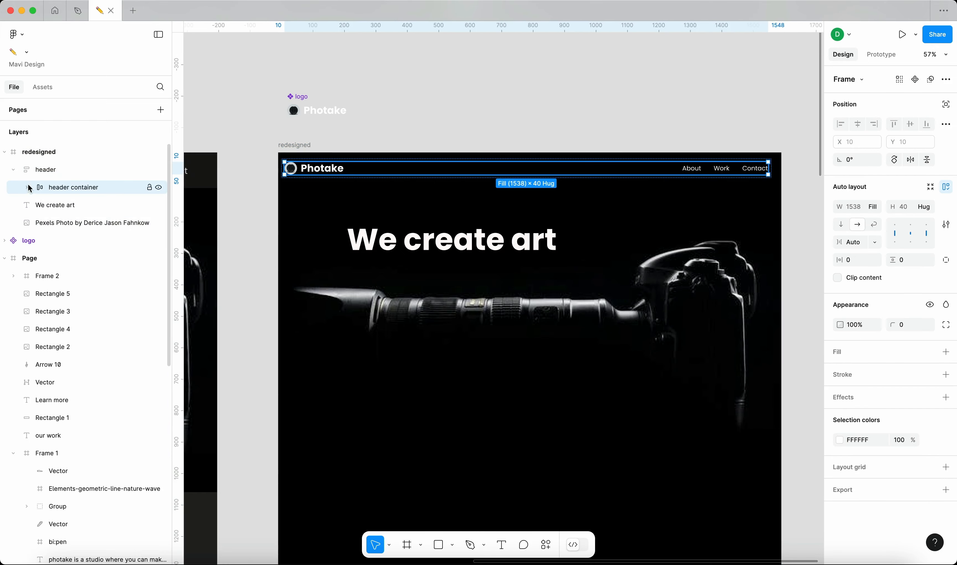
scroll(348, 157, up, 5)
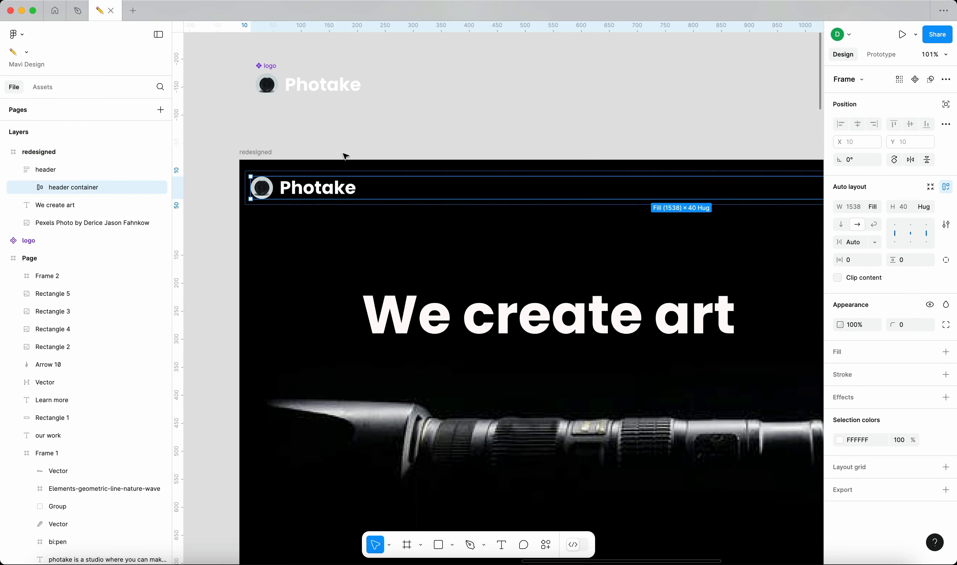
scroll(347, 157, down, 3)
key(shift+g)
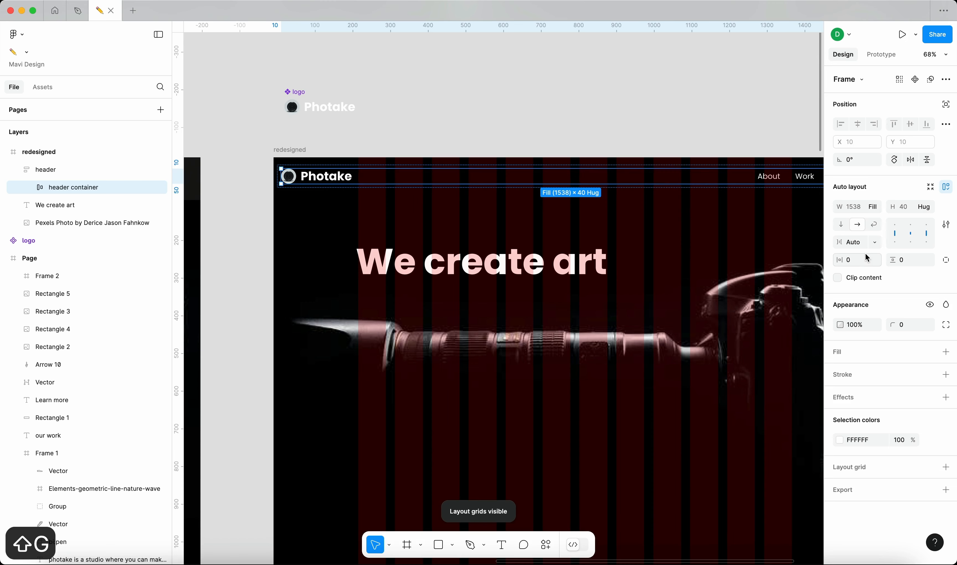
Stretch the outer header frame across the full width of the redesigned frame, at X 0 with a width of 1600.
key(Escape)
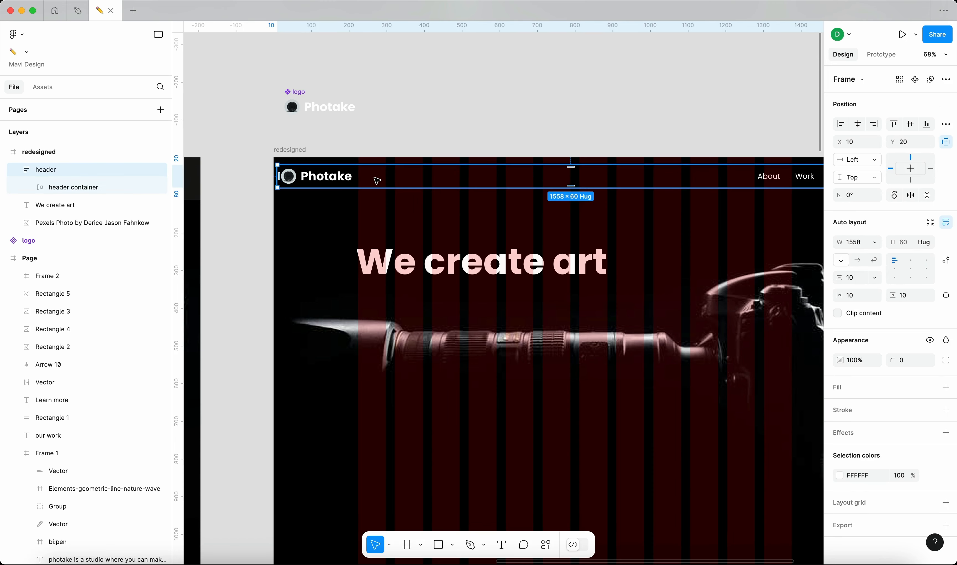
scroll(279, 170, up, 10)
drag(283, 171, 275, 169)
scroll(274, 169, down, 10)
scroll(466, 214, right, 10)
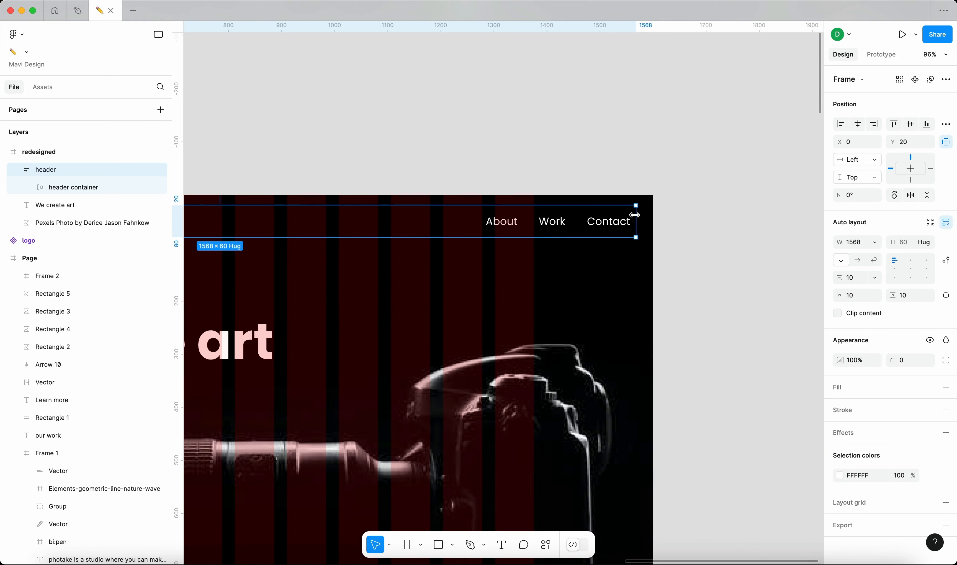
scroll(721, 229, down, 5)
scroll(714, 231, left, 3)
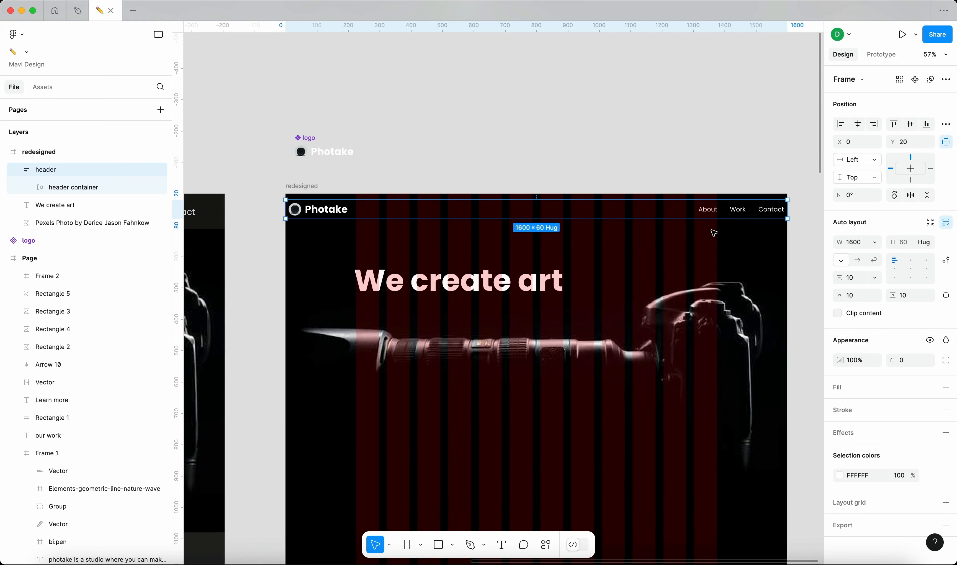
Align the outer header frame to the redesigned frame's upper edge at Y 0 and set its vertical padding to 0.
key(alt+w)
scroll(698, 221, up, 5)
click(904, 297)
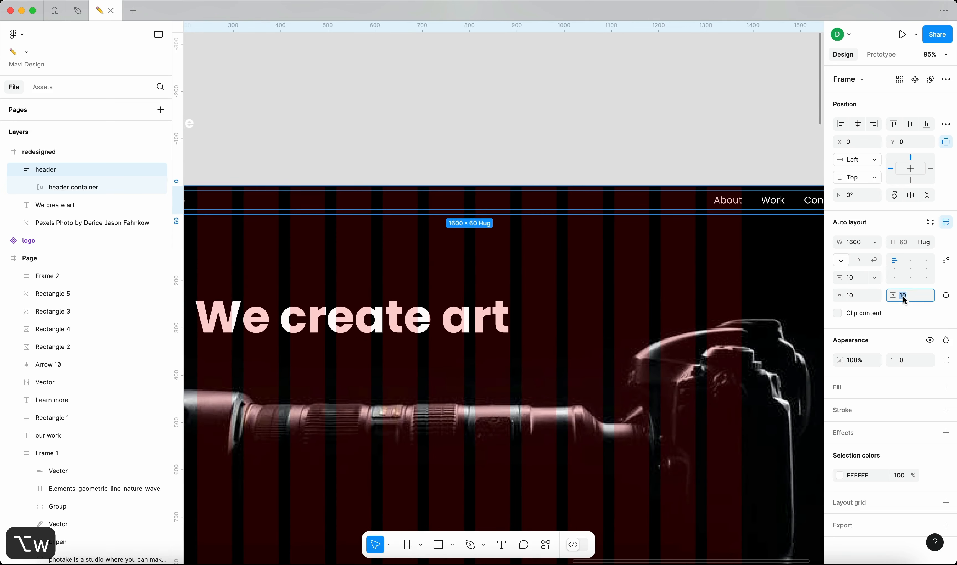
text(2)
key(Return)
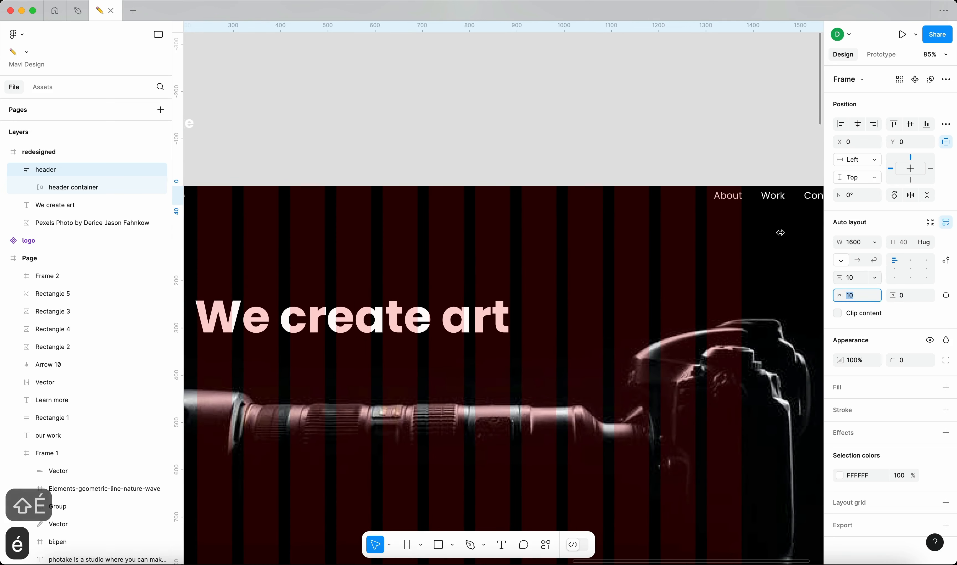
click(600, 116)
Give the header container a maximum width of 1152.
scroll(601, 116, down, 5)
click(74, 187)
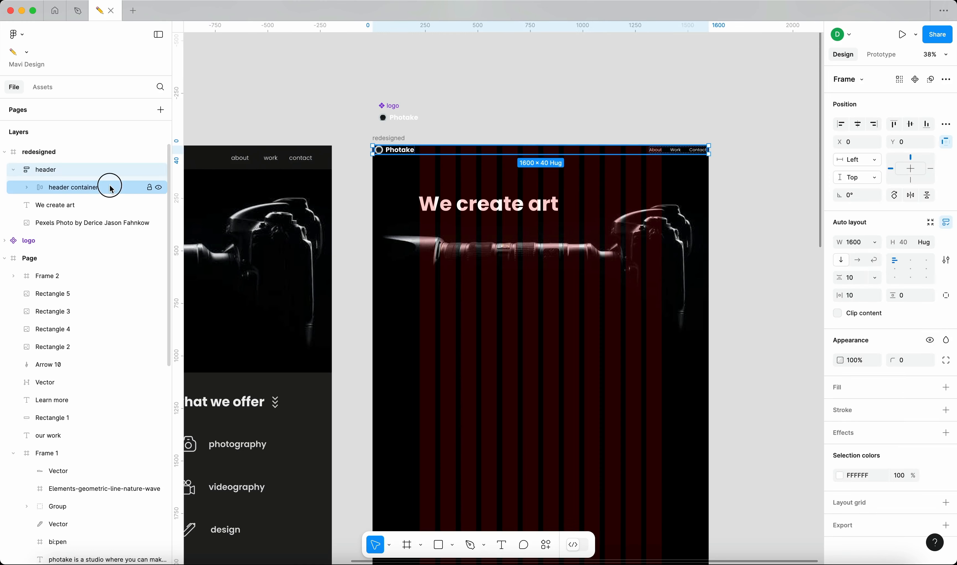
click(875, 208)
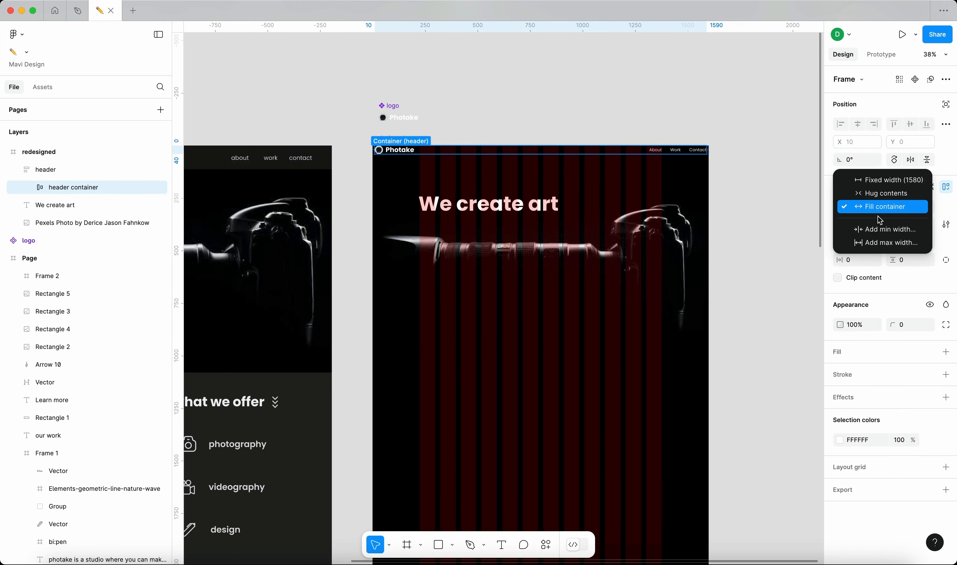
click(884, 245)
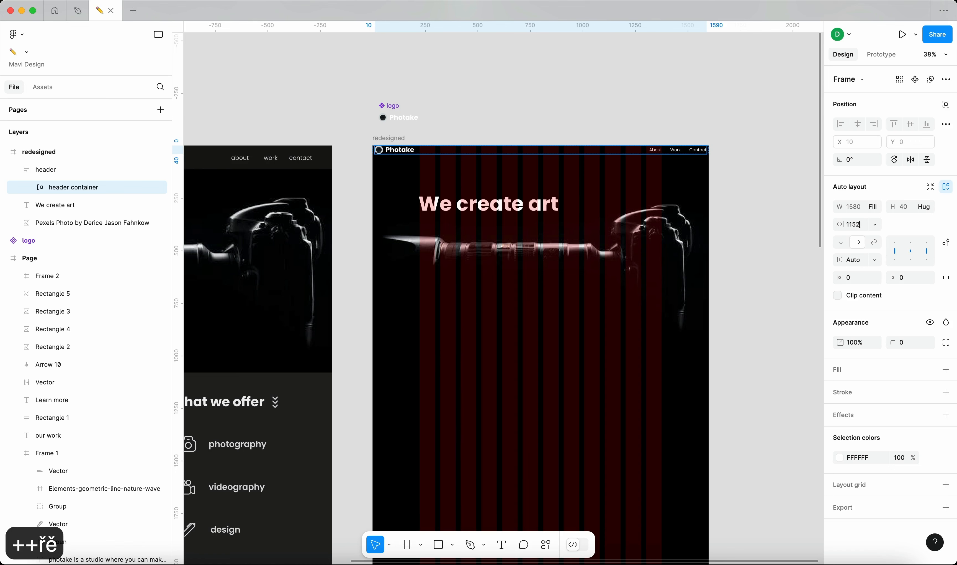
text(1152)
key(Return)
Test how the header responds by narrowing the outer frame to a width of about 1250, and undo the resize.
click(638, 148)
click(562, 150)
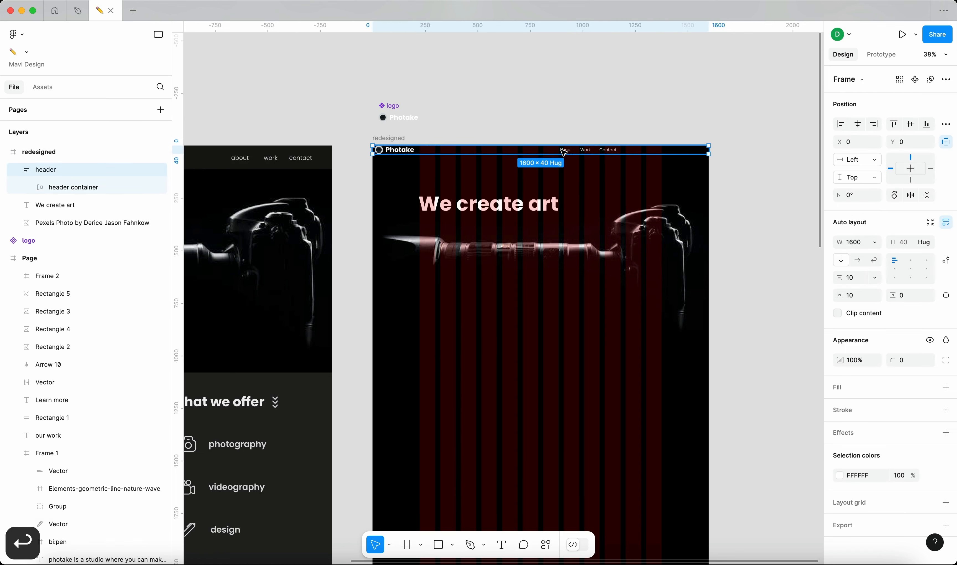
scroll(561, 150, up, 5)
double_click(649, 155)
scroll(652, 157, down, 5)
click(756, 153)
drag(781, 156, 695, 158)
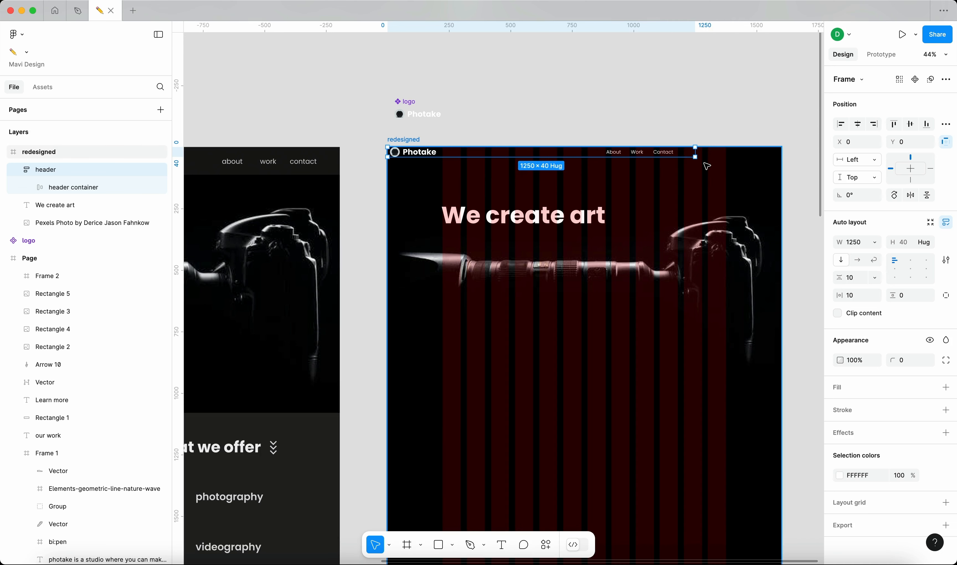
key(super+y)
Align the outer header frame's content to the top center so the header container sits within the grid columns.
click(679, 144)
click(669, 154)
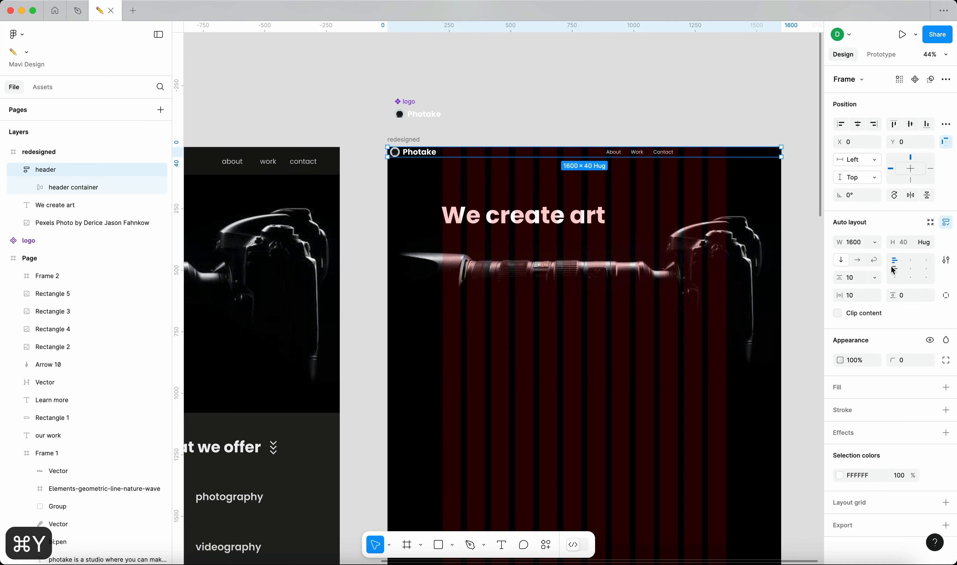
click(658, 104)
click(704, 154)
scroll(713, 133, up, 5)
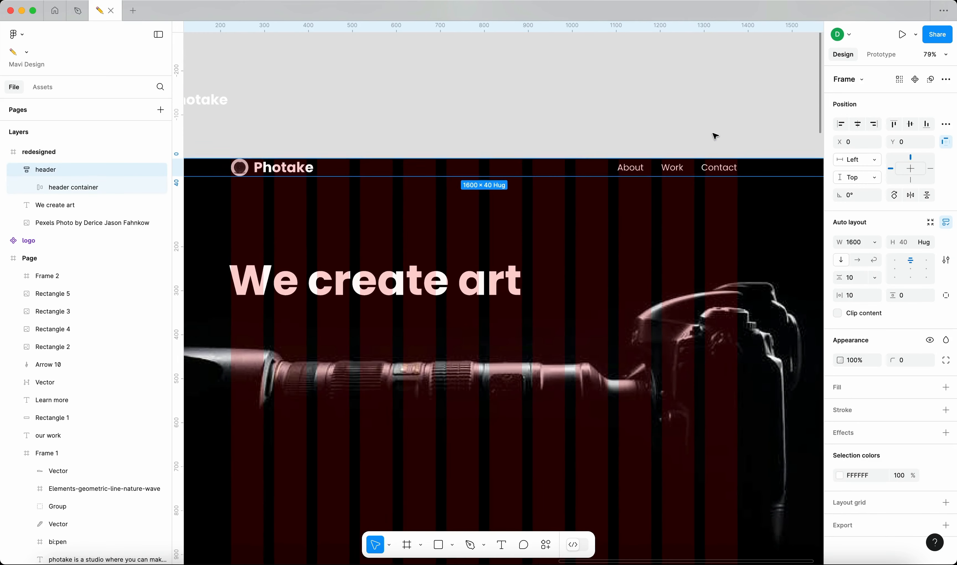
Set the outer header frame's vertical padding to 16.
click(905, 295)
key(shift+Up)
key(shift+Up)
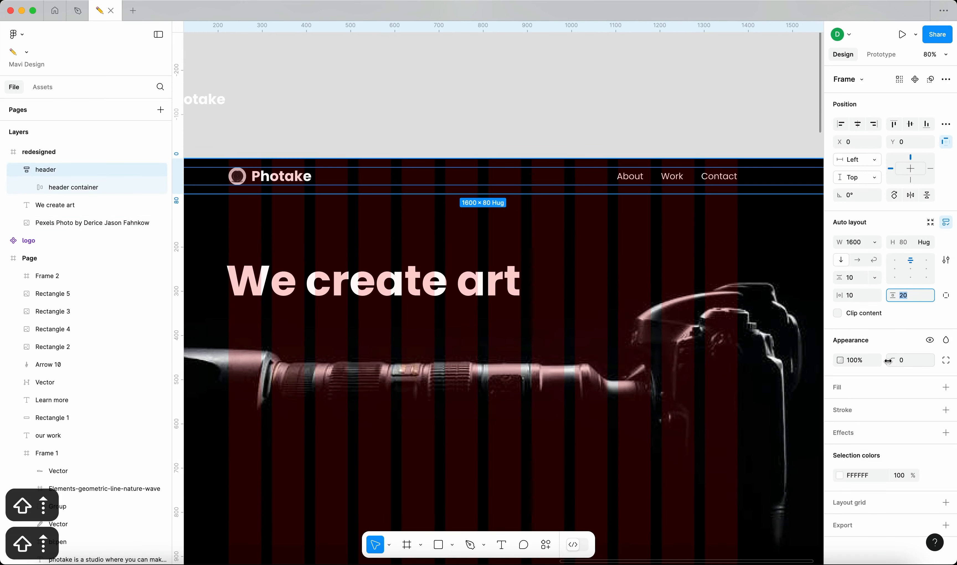
key(Down)
key(Down)
key(Down)
key(Down)
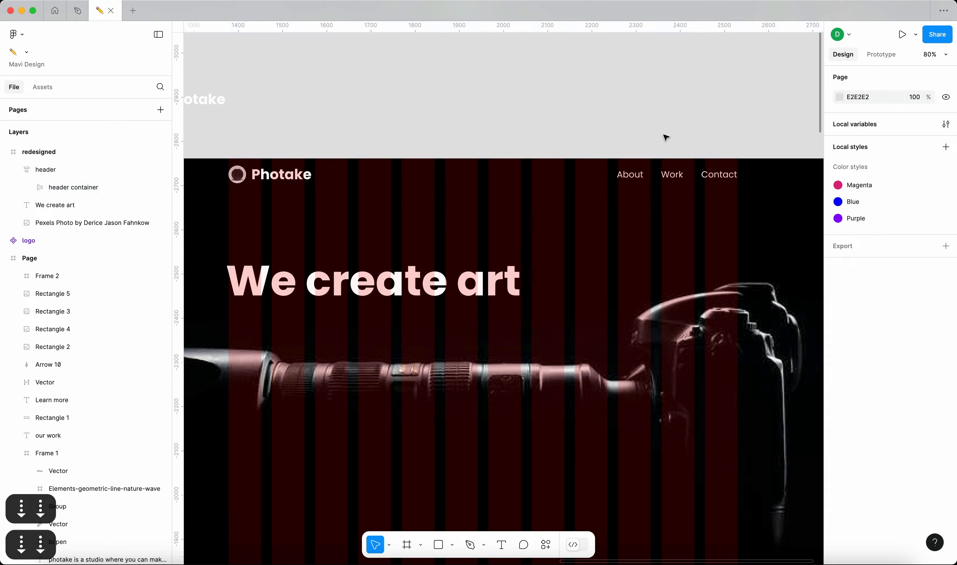
click(665, 137)
Set the outer header frame's vertical padding to 24 and hide the layout grids.
scroll(665, 137, down, 5)
click(668, 159)
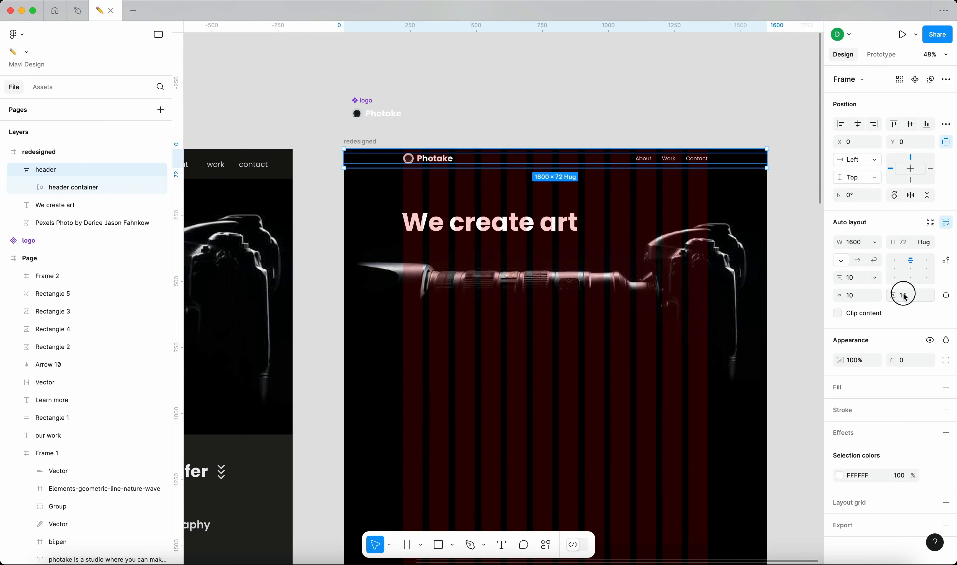
key(shift+Up)
key(Down)
key(Down)
click(660, 89)
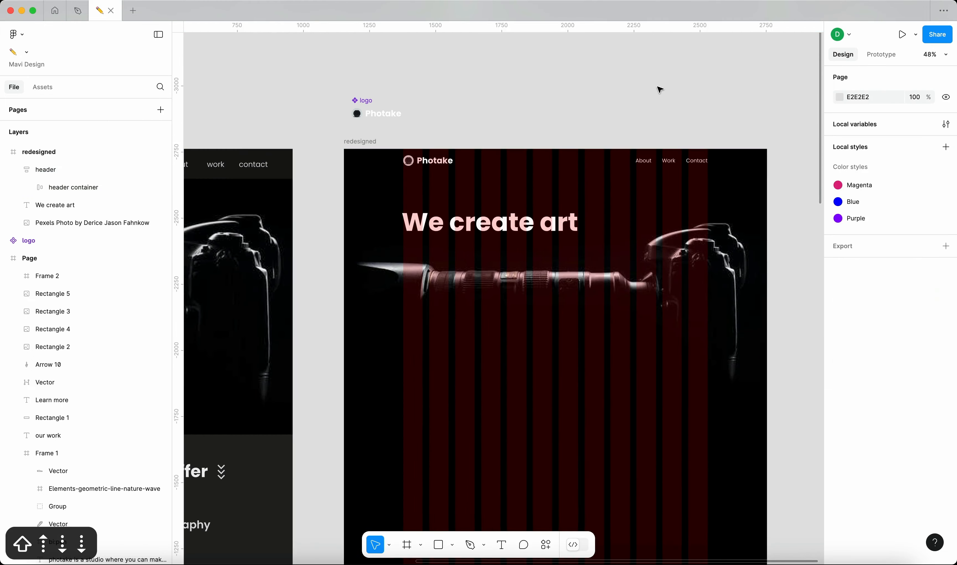
key(shift+g)
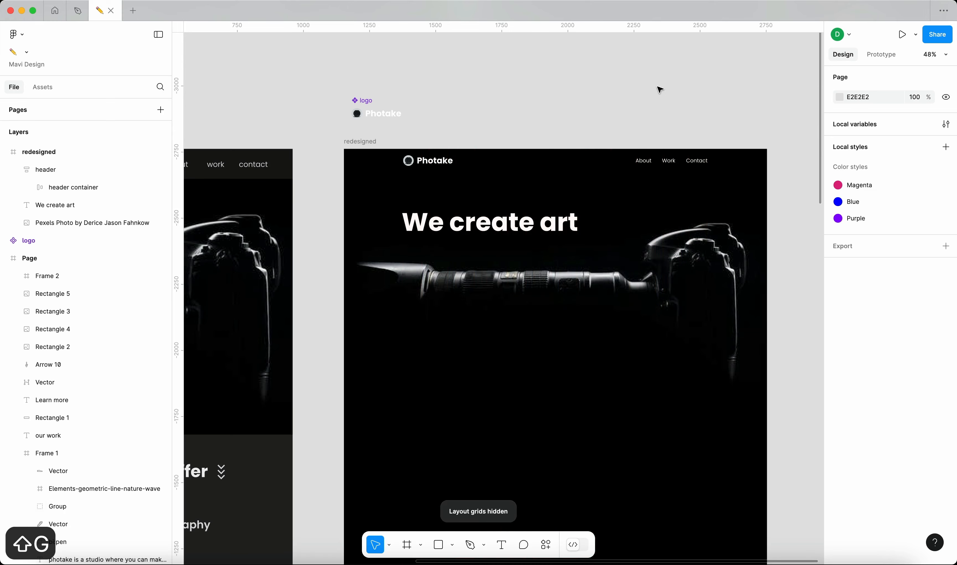
Test the header's resizing by narrowing the outer frame to a width of about 1106, and undo the change.
click(718, 158)
scroll(718, 155, up, 3)
drag(790, 159, 712, 163)
scroll(581, 167, left, 3)
scroll(698, 165, right, 3)
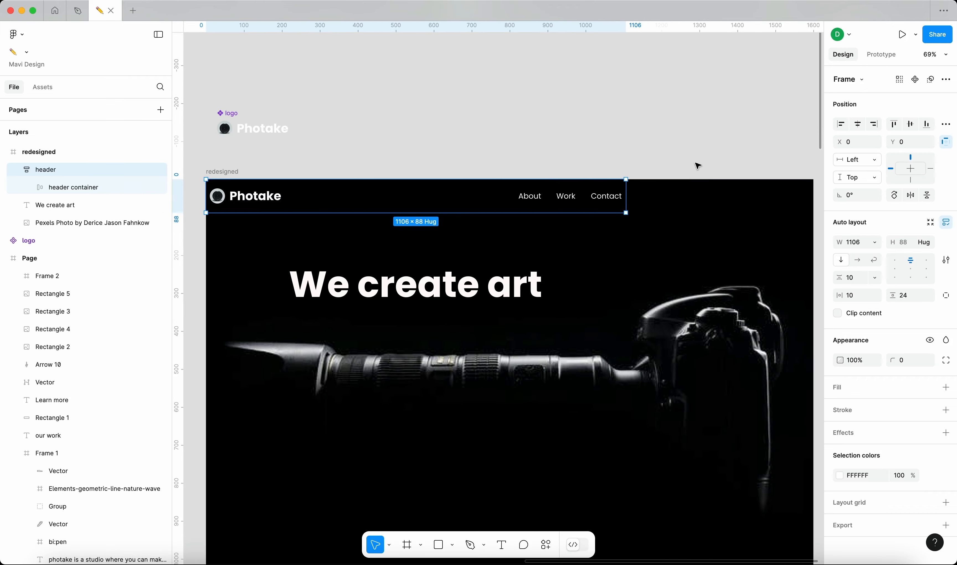
key(super+y)
click(701, 132)
scroll(702, 130, down, 3)
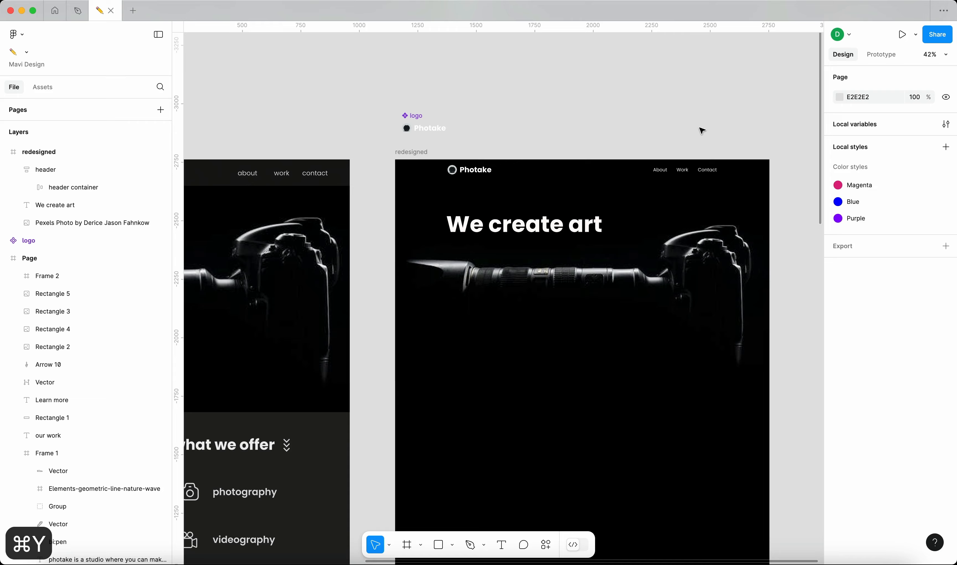
scroll(640, 122, down, 5)
scroll(660, 117, up, 2)
scroll(659, 121, down, 4)
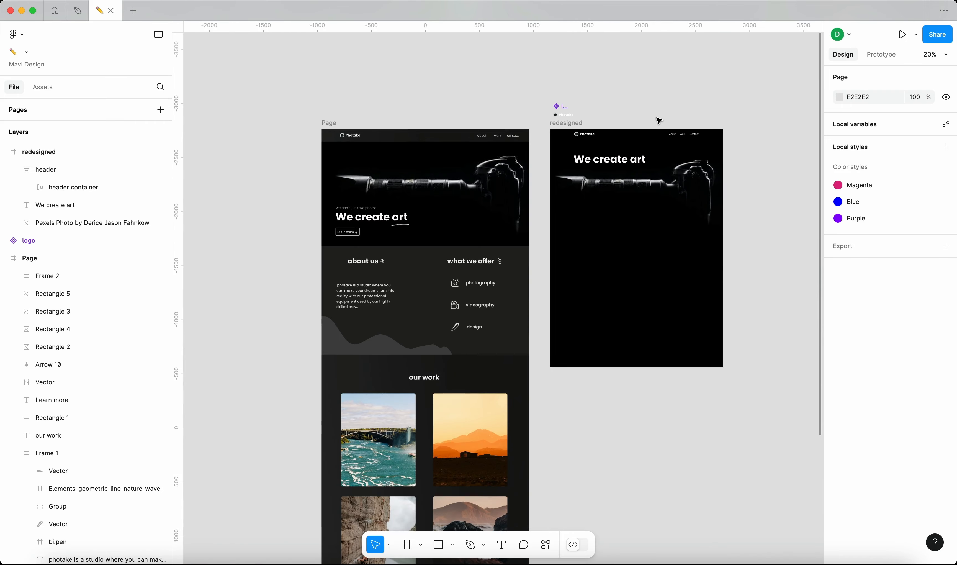
scroll(664, 121, up, 1)
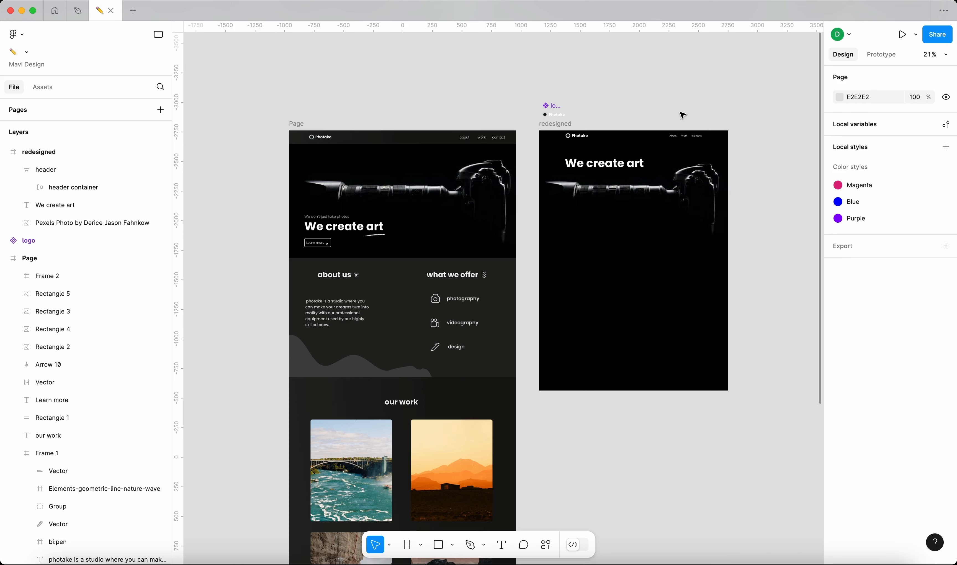
Place a duplicate of the header on the empty canvas beside the redesigned frame.
scroll(683, 115, up, 4)
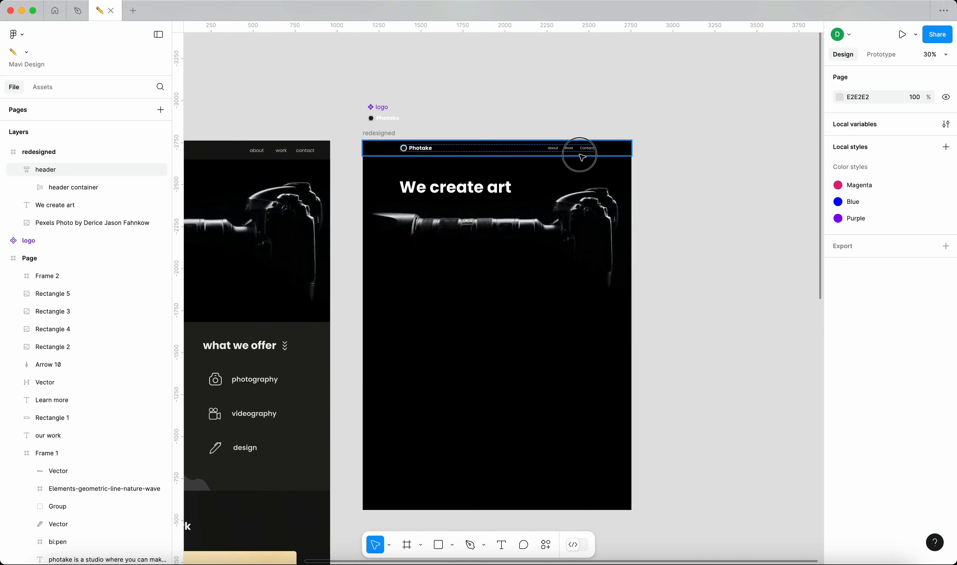
click(526, 151)
drag(481, 150, 728, 150)
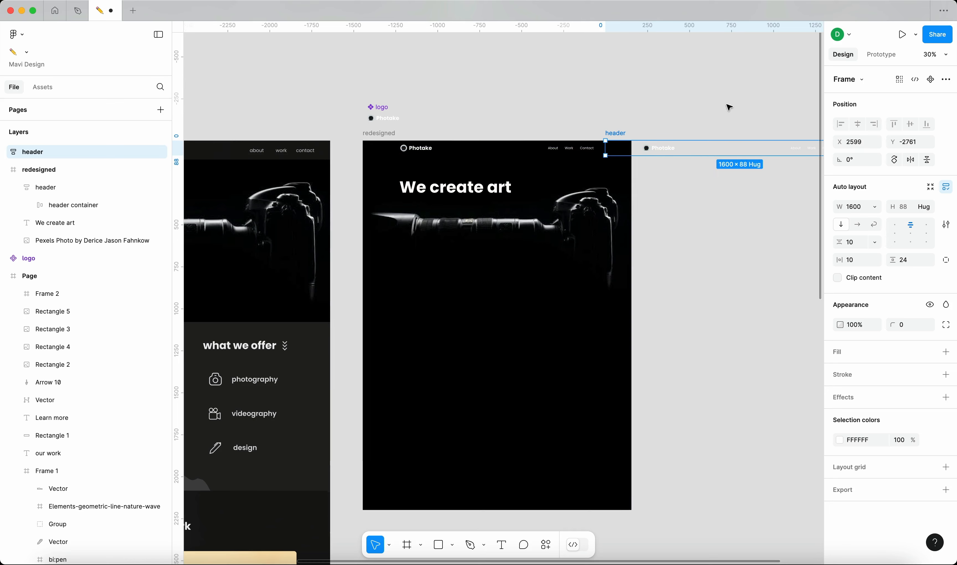
scroll(459, 150, right, 5)
click(445, 151)
drag(446, 151, 521, 150)
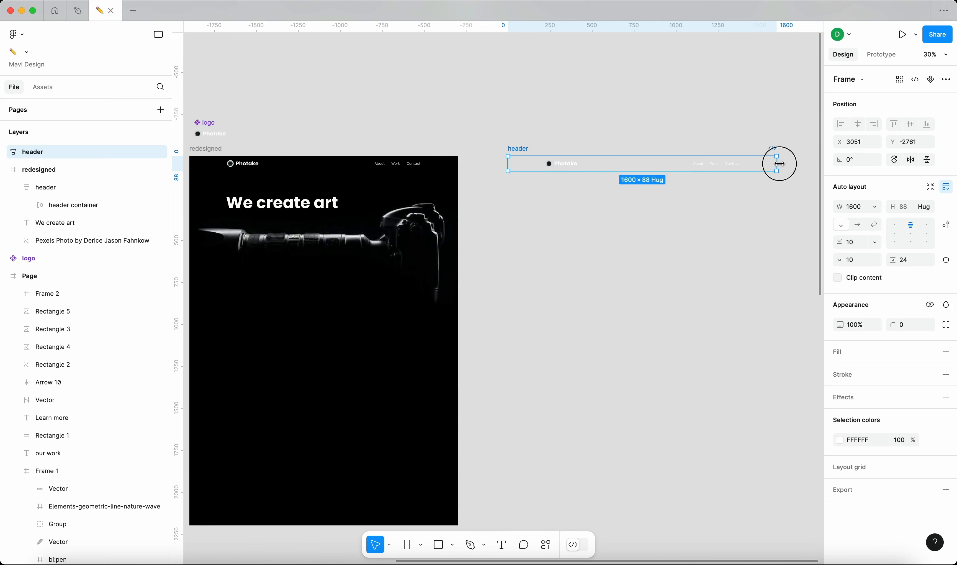
Narrow the duplicate header to a width of about 841 and delete it.
drag(780, 164, 649, 163)
click(635, 306)
click(518, 148)
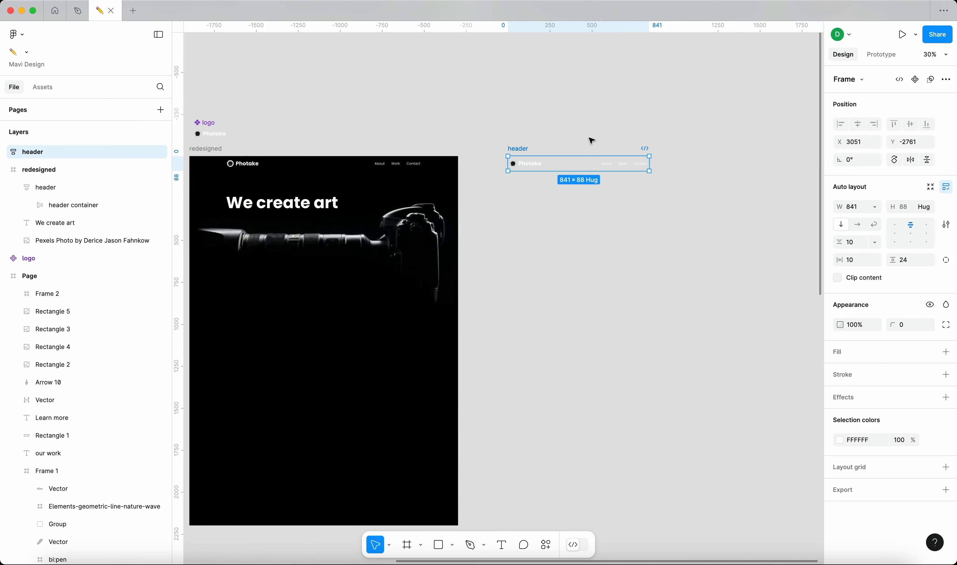
key(BackSpace)
scroll(551, 145, left, 3)
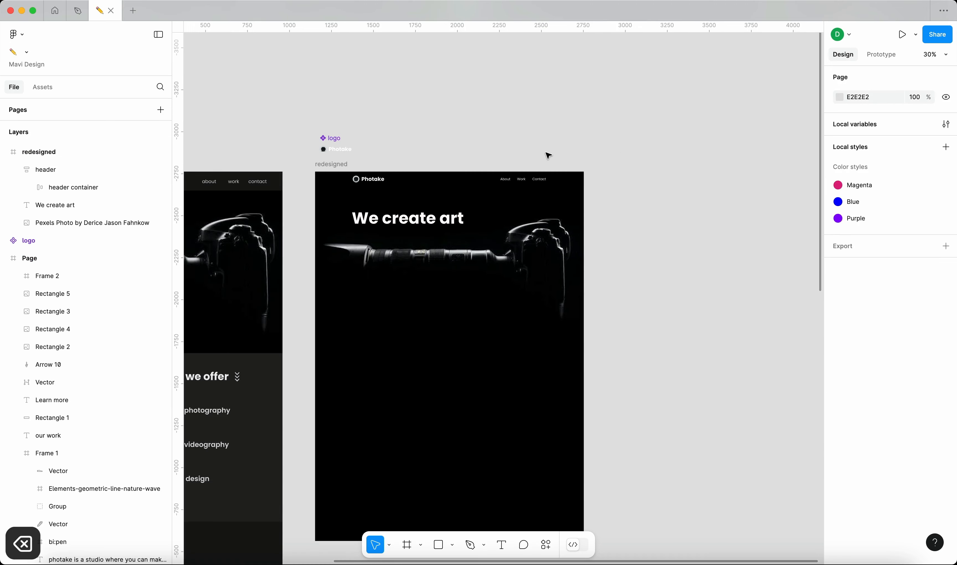
Move the "We create art" heading below the camera lens and place a duplicate of it above, at X 218, Y 293.
drag(553, 152, 661, 151)
scroll(664, 156, down, 2)
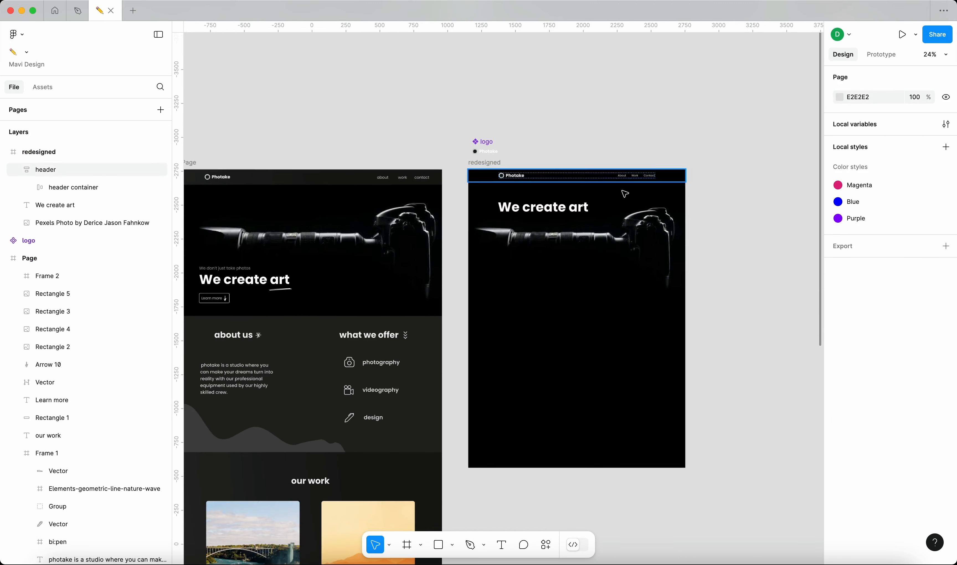
click(564, 209)
drag(562, 228, 637, 251)
scroll(637, 251, up, 3)
scroll(644, 237, left, 2)
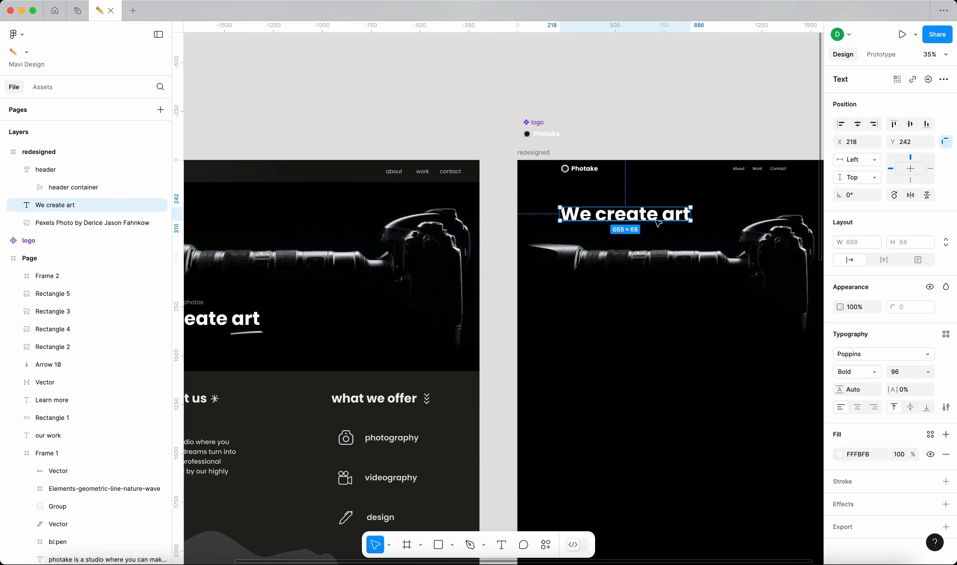
mouse_move(665, 217)
mouse_down()
mouse_move(668, 298)
mouse_move(667, 227)
mouse_up()
scroll(517, 281, left, 3)
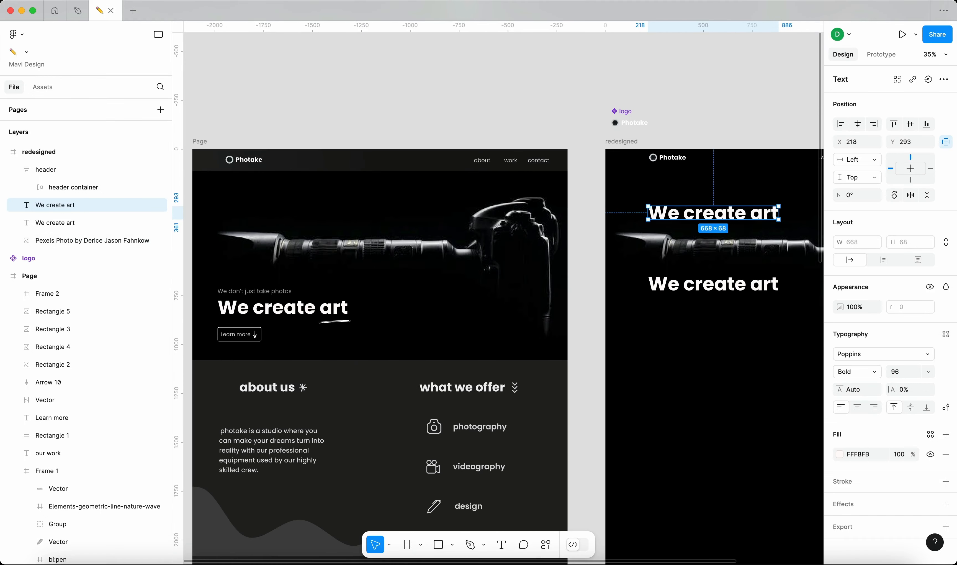
Replace the upper duplicate heading's text with "We don't just take photos", copied without formatting from the original page's tagline.
key(Return)
text(We)
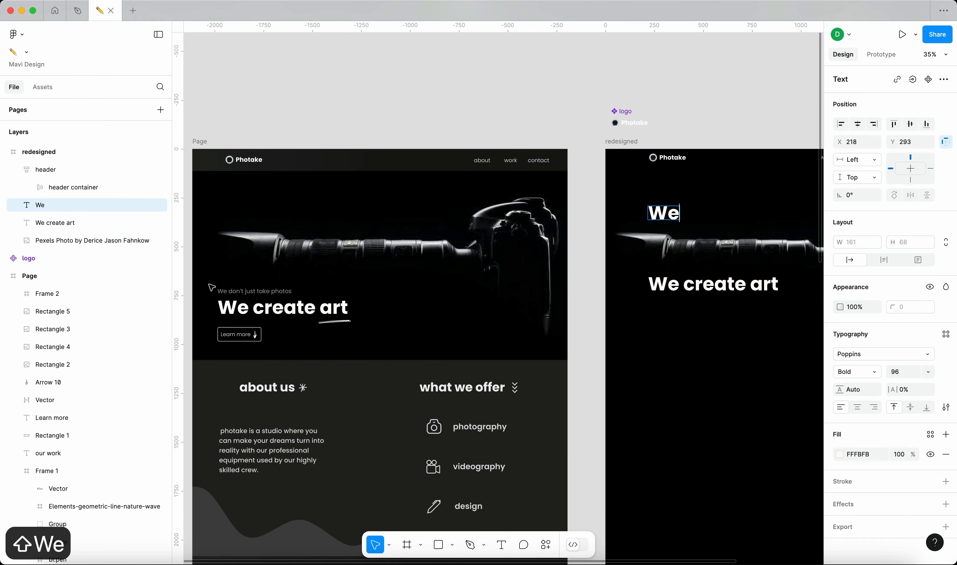
double_click(219, 290)
key(super+a)
key(super+c)
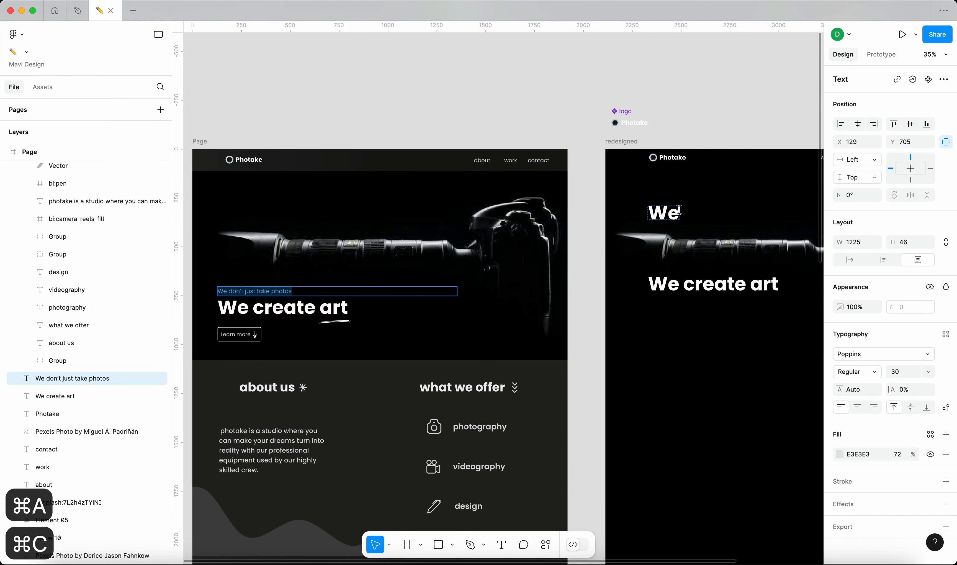
double_click(679, 211)
key(super+a)
key(super+shift+v)
key(Escape)
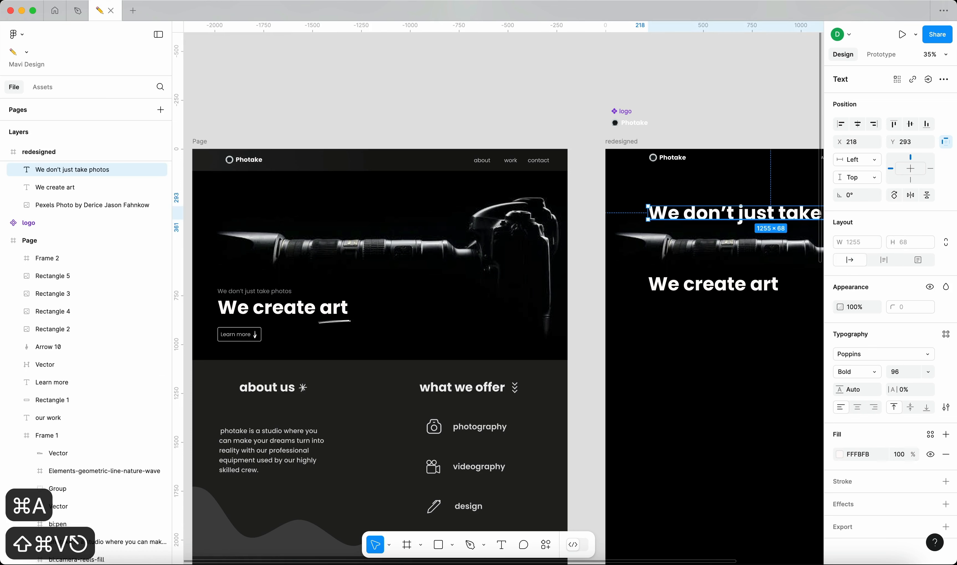
Add a period to the heading below the lens so it reads "We create art.".
scroll(501, 310, right, 5)
double_click(574, 264)
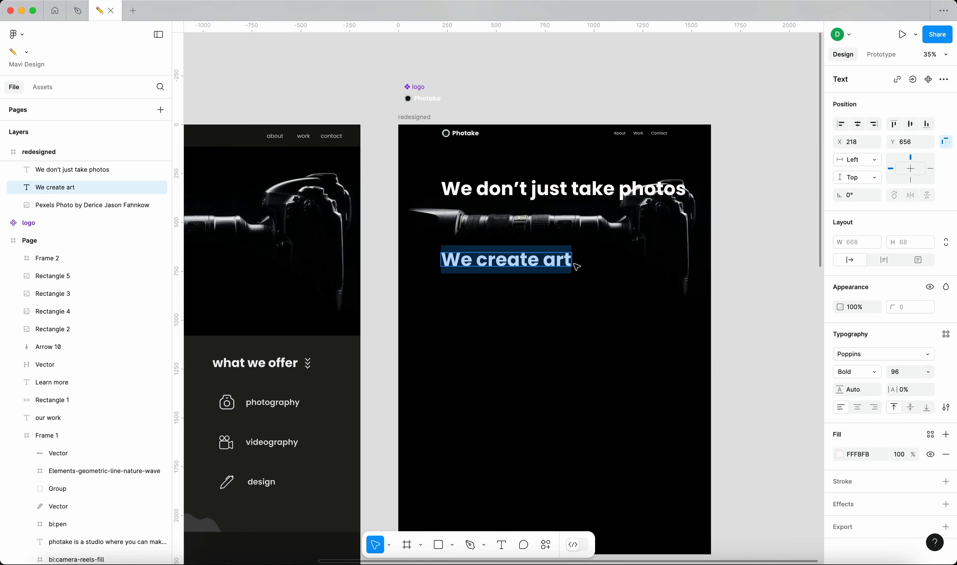
key(Right)
text(.)
key(Escape)
scroll(547, 209, down, 4)
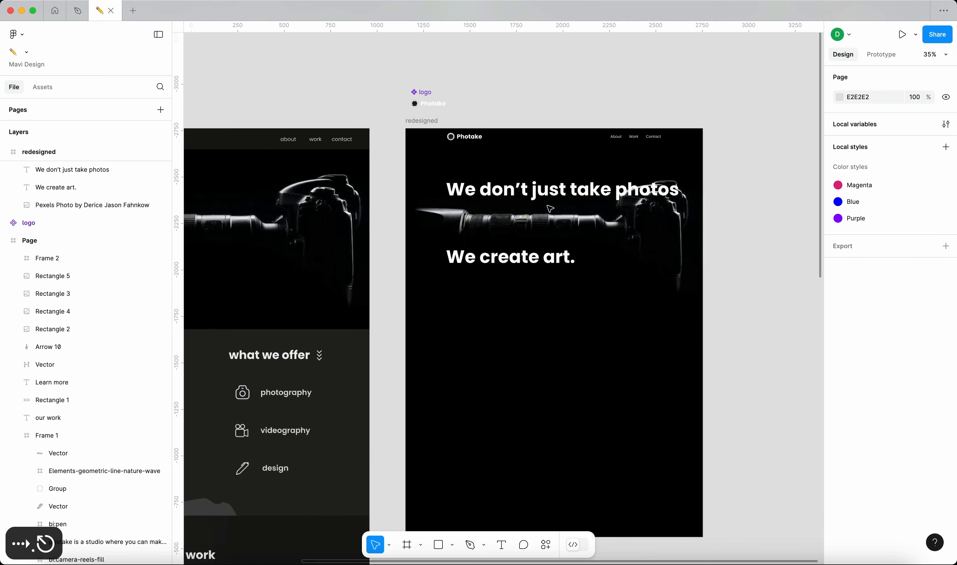
Reduce the font size of the "We don't just take photos" tagline to 46.
click(541, 196)
scroll(541, 199, up, 6)
scroll(541, 200, down, 3)
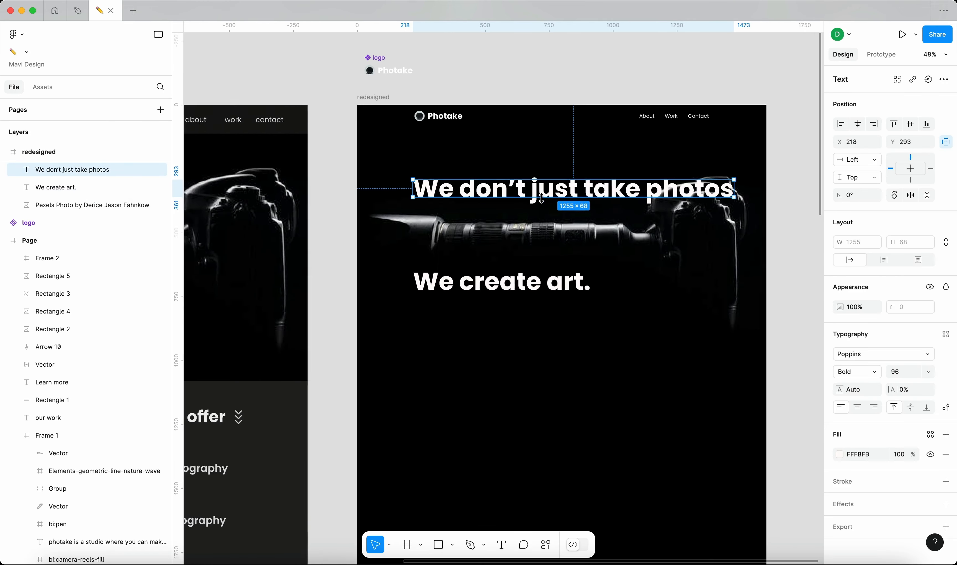
key(shift+Down)
key(shift+Down)
key(shift+Down)
key(shift+Down)
key(shift+Down)
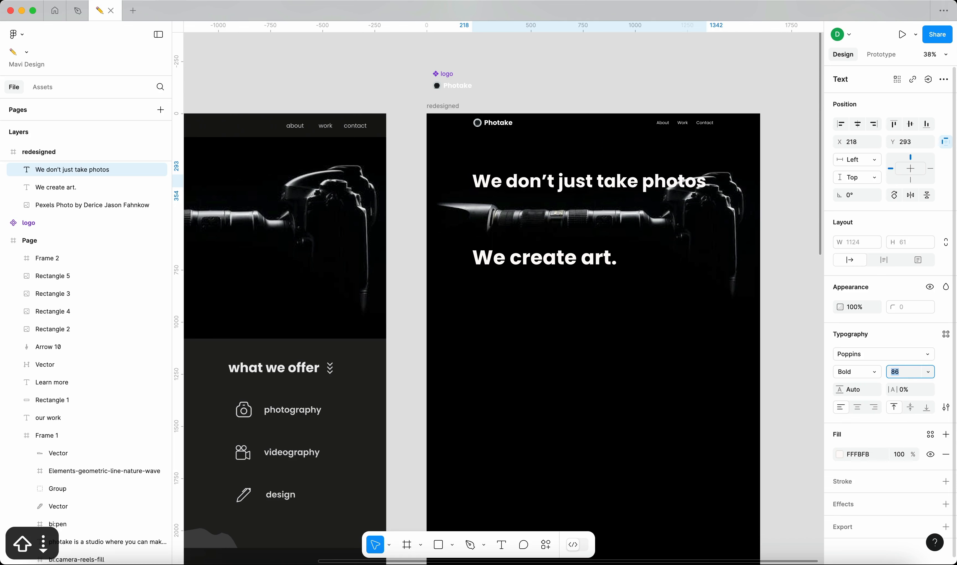
click(592, 259)
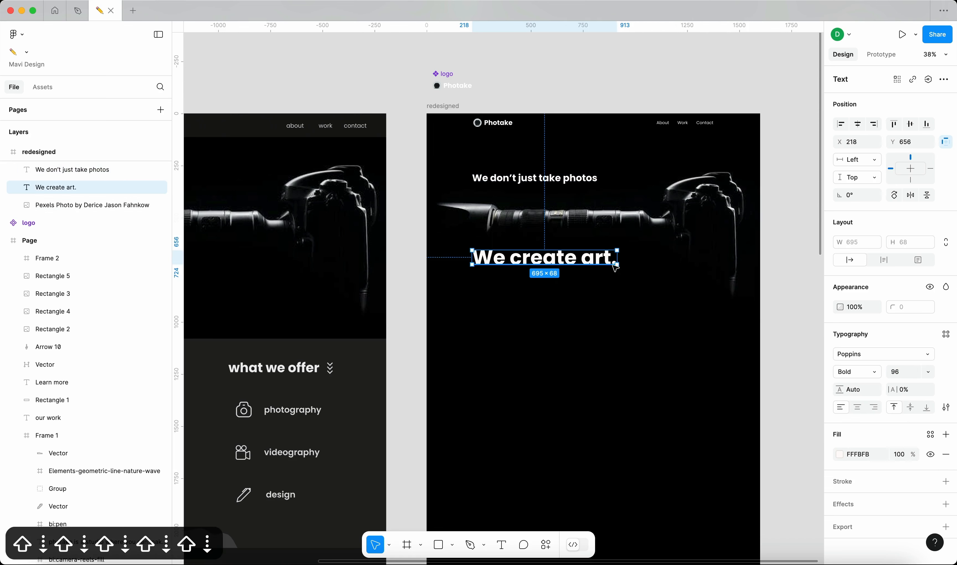
click(528, 172)
click(529, 180)
click(595, 92)
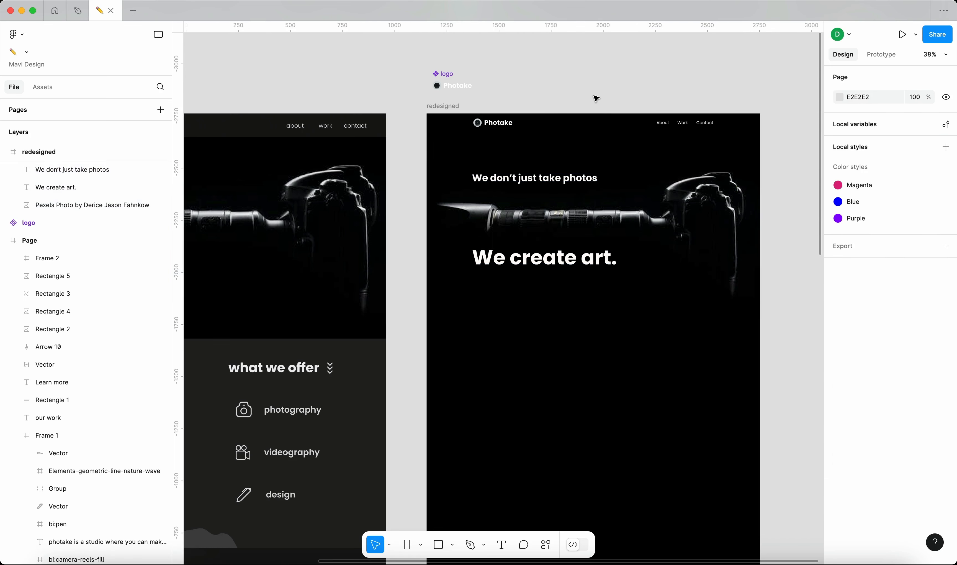
Change the font weight of the "We don't just take photos" tagline to Regular.
scroll(604, 204, up, 4)
click(617, 283)
click(589, 164)
scroll(563, 163, down, 5)
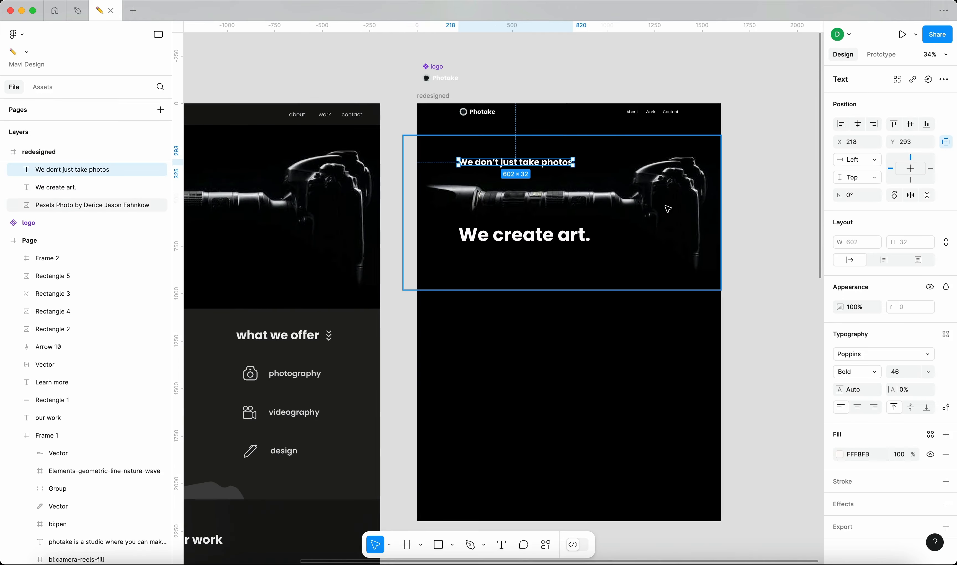
click(668, 209)
click(516, 162)
scroll(540, 163, up, 3)
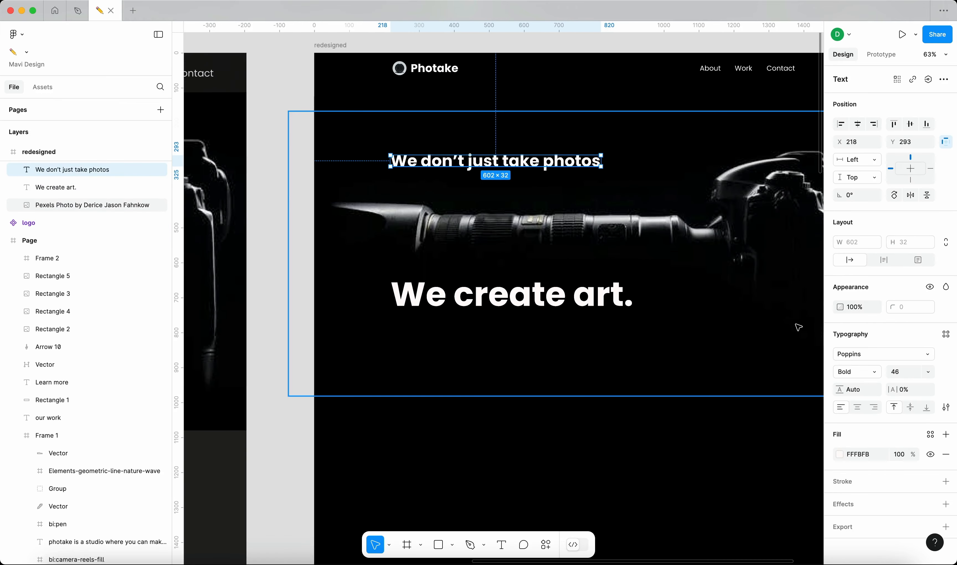
click(867, 372)
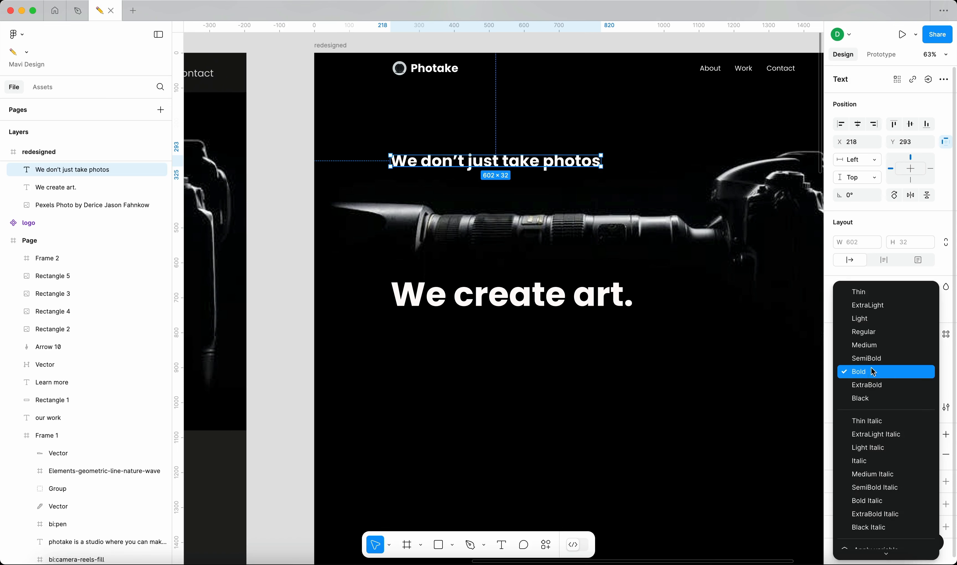
click(884, 336)
Set the tagline's font size to 32.
key(shift+Down)
key(shift+Down)
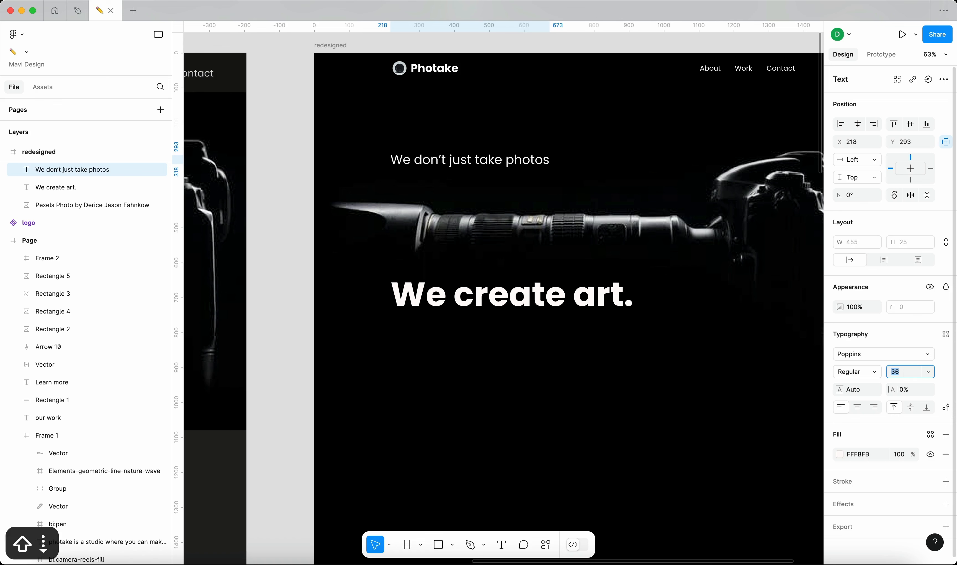
key(Up)
key(Up)
key(Up)
key(Up)
key(Up)
key(Up)
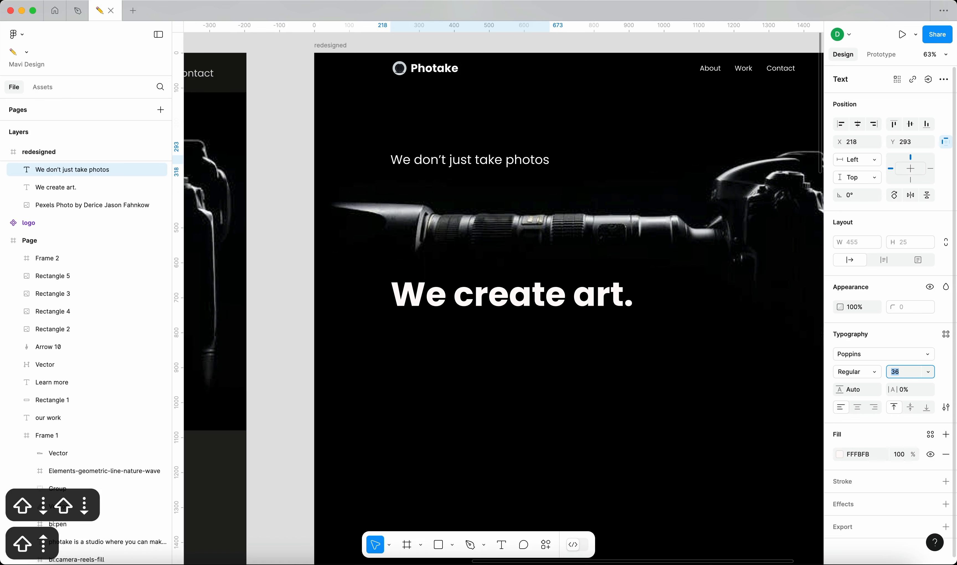
key(Down)
key(Down)
key(Up)
key(Up)
key(Return)
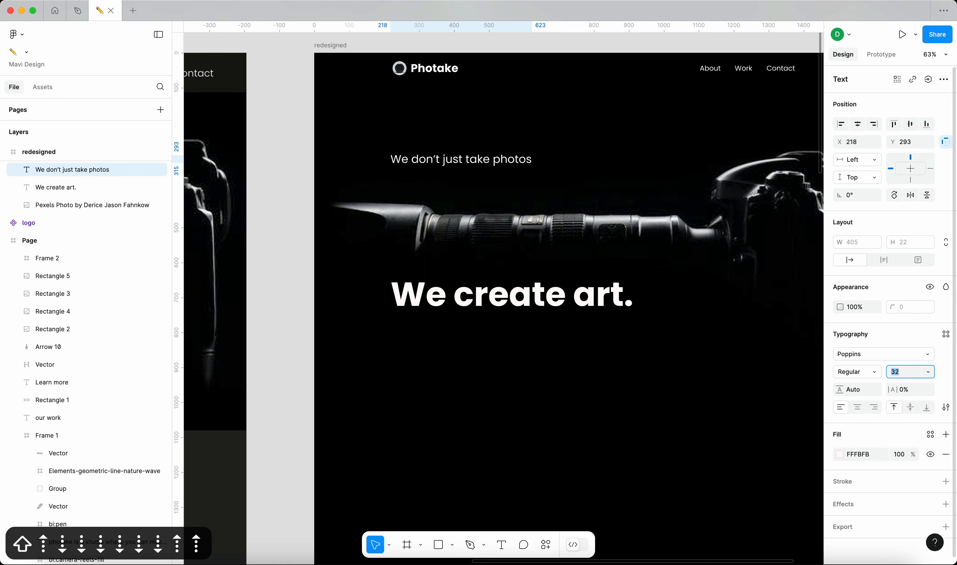
Check how the tagline and heading look against the camera photo at 100% zoom and from farther out.
key(super+0)
scroll(709, 407, right, 3)
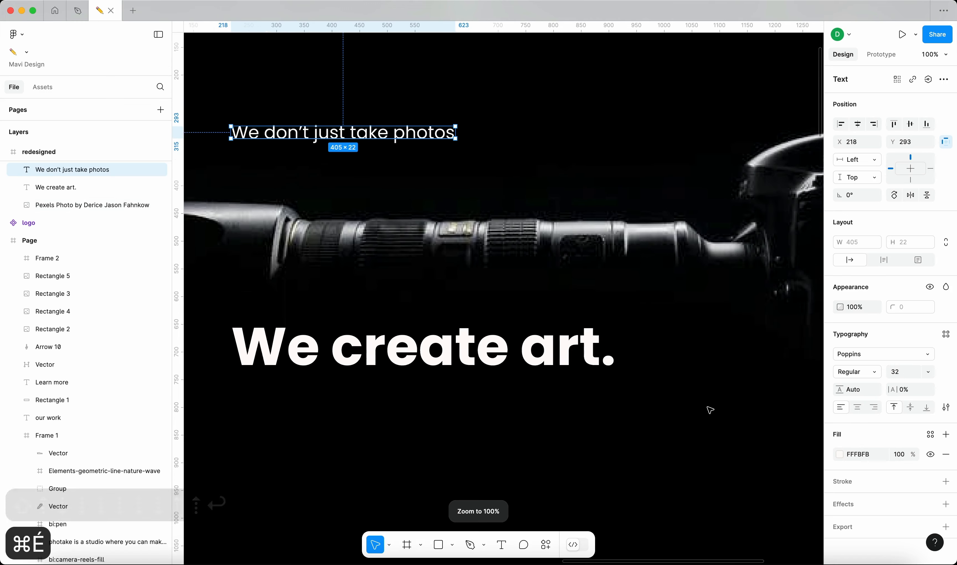
scroll(709, 406, down, 6)
click(696, 184)
scroll(705, 357, up, 3)
scroll(669, 391, down, 4)
scroll(566, 403, up, 2)
click(543, 386)
Set the fill of the "We don't just take photos" tagline to the grey B2B2B2.
click(506, 296)
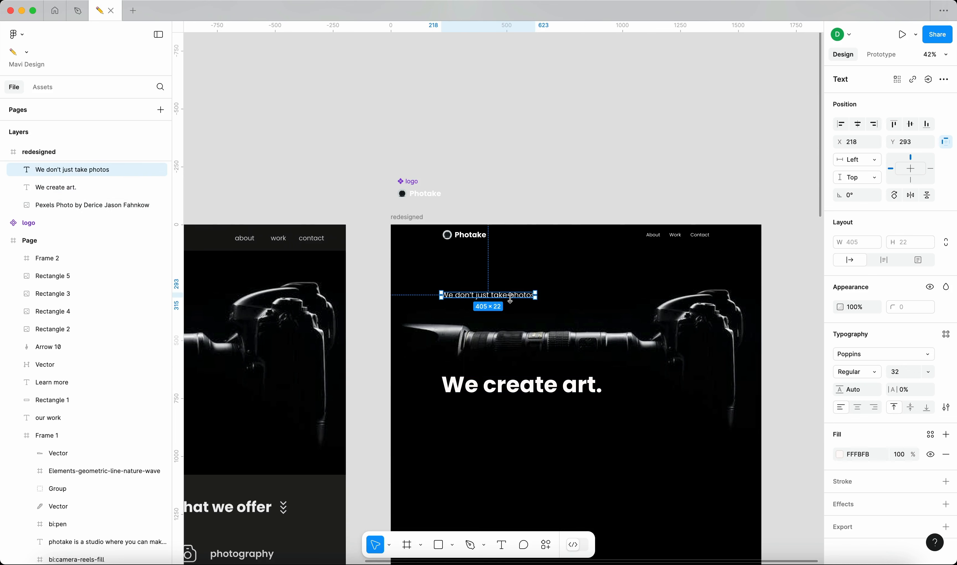
click(843, 455)
click(803, 294)
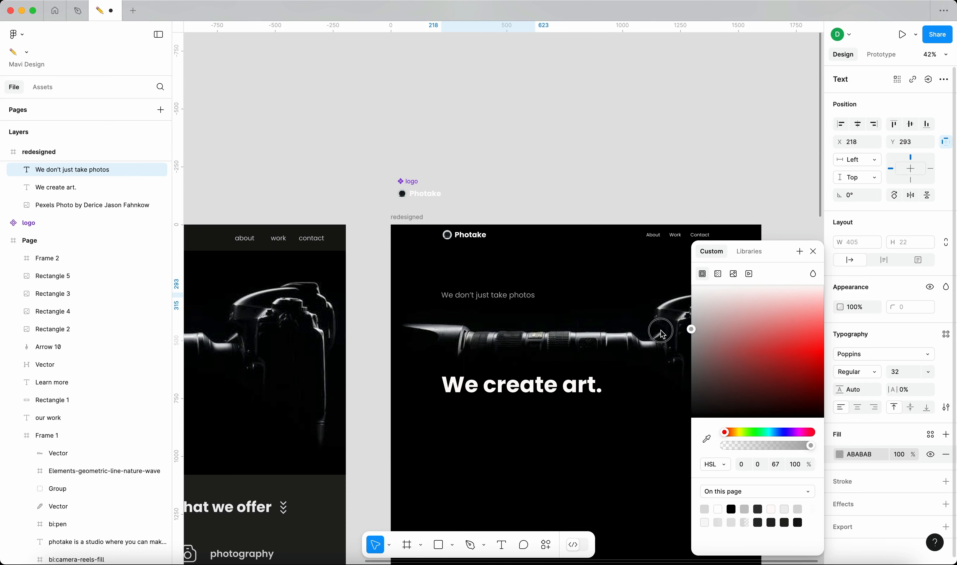
key(Escape)
key(Escape)
scroll(572, 348, up, 3)
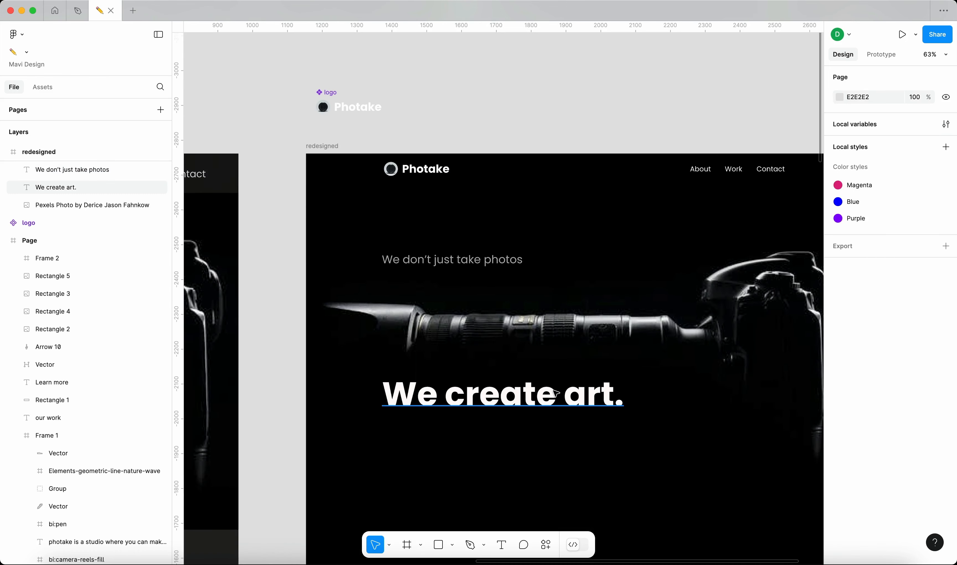
Move the tagline up toward the header and place the "We create art." heading directly beneath it, above the camera lens.
drag(485, 264, 487, 230)
drag(525, 398, 526, 268)
key(Escape)
scroll(568, 128, down, 3)
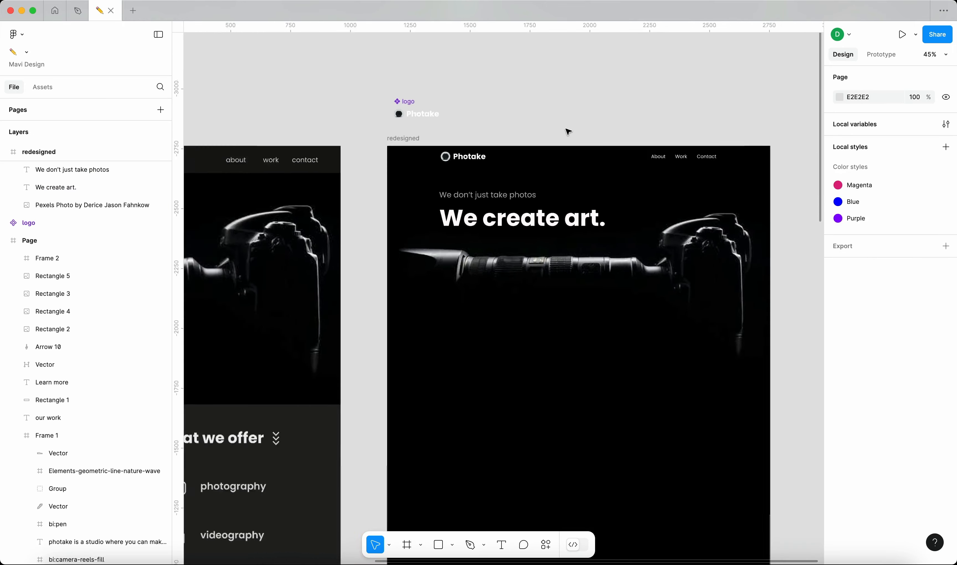
Try placing the texts below the camera lens, with the heading at Y 771 and the tagline at Y 703.
scroll(575, 205, up, 5)
scroll(575, 205, down, 5)
scroll(742, 315, up, 3)
click(561, 201)
click(600, 100)
scroll(541, 162, up, 3)
click(535, 220)
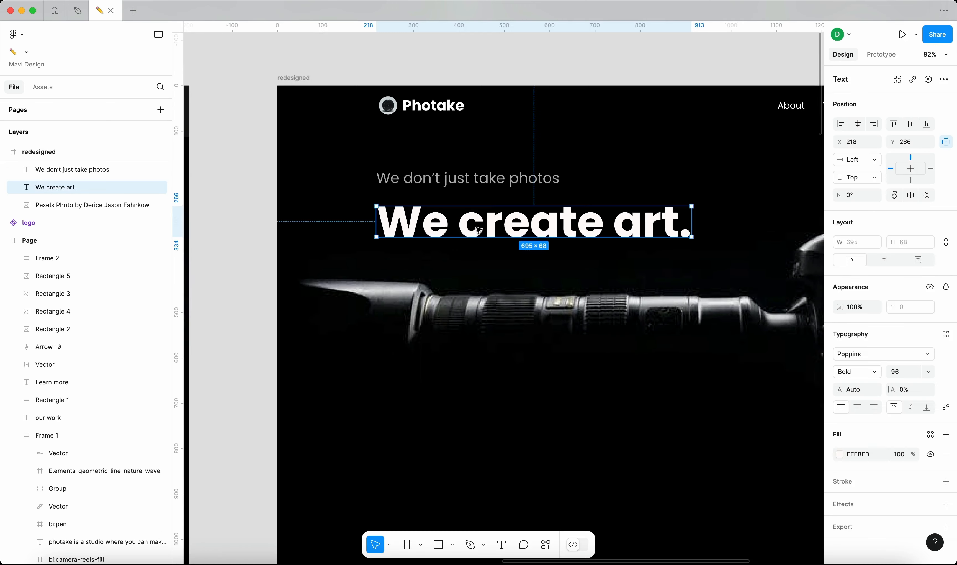
scroll(510, 212, down, 3)
drag(523, 218, 532, 325)
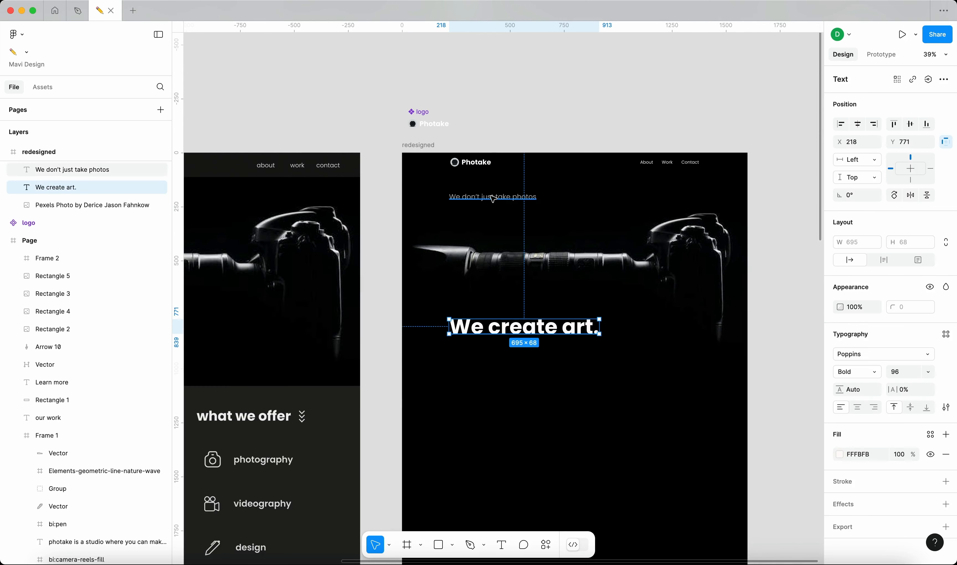
drag(504, 199, 501, 287)
shift+click(523, 327)
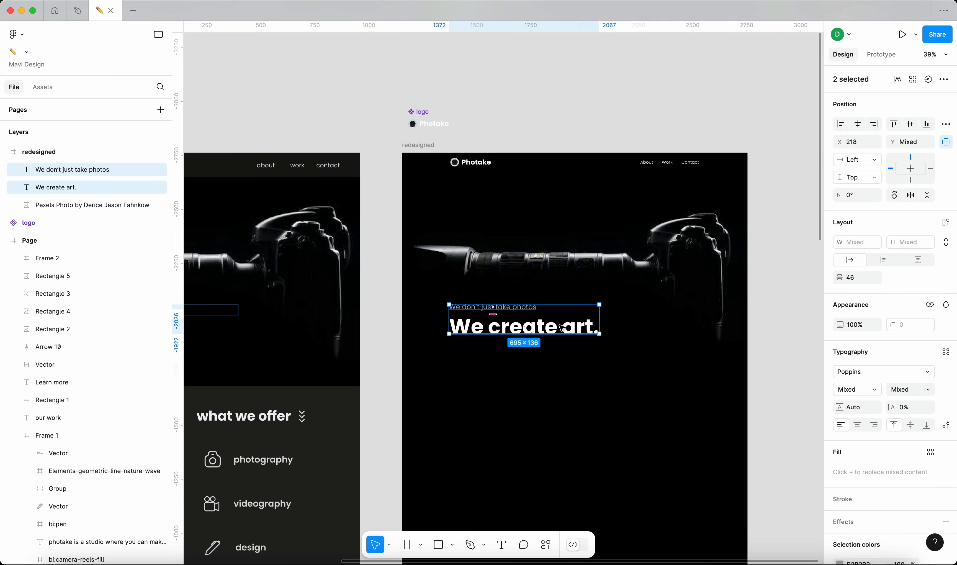
Undo and redo the text moves to compare the placements above and below the lens.
key(super+y)
key(super+z)
key(super+y)
key(super+y)
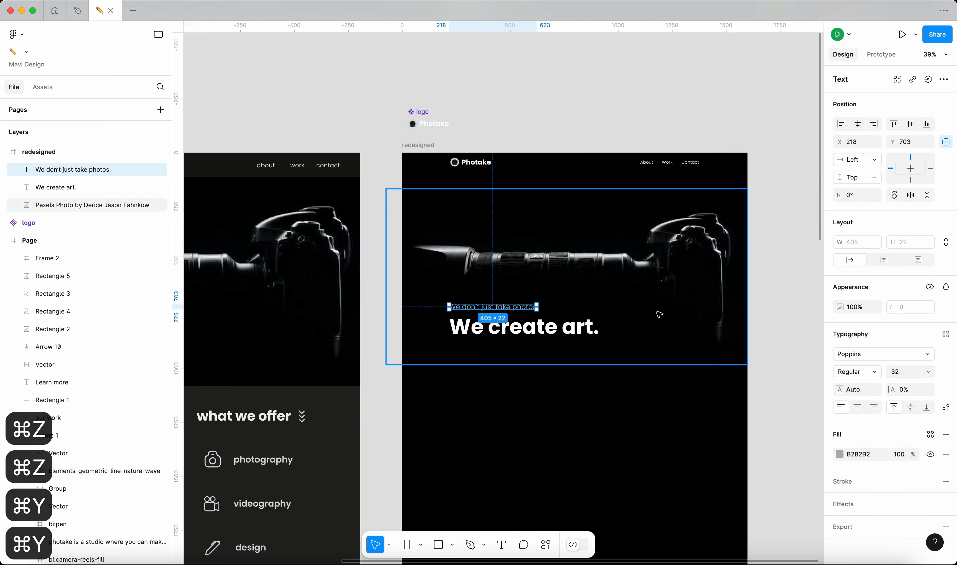
key(super+y)
Return the tagline and the "We create art." heading to the area between the header and the camera lens.
scroll(501, 204, up, 5)
click(487, 195)
drag(614, 450, 597, 230)
scroll(597, 230, down, 8)
scroll(597, 229, down, 3)
click(643, 155)
scroll(640, 233, up, 10)
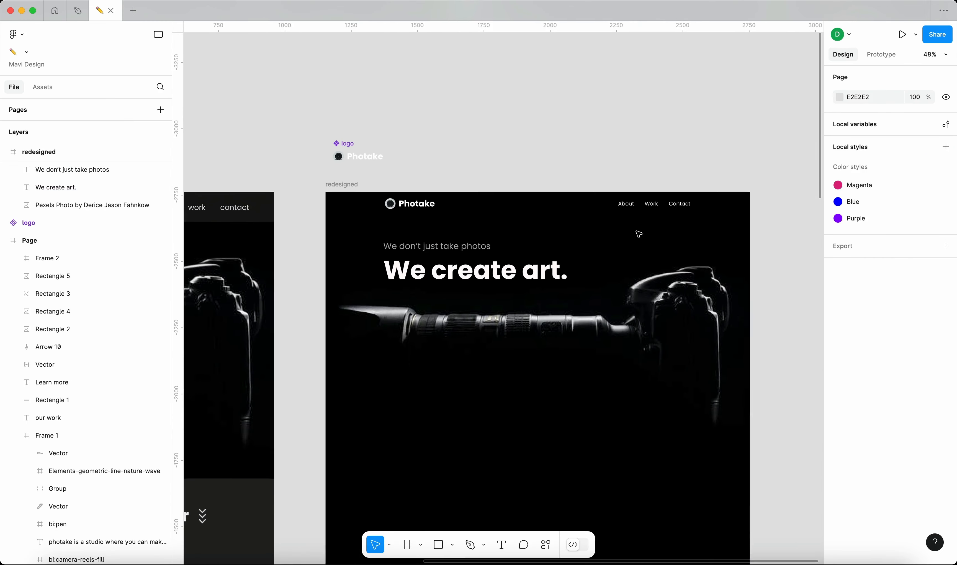
Examine the redesigned hero at 100% zoom and, with the interface hidden, compare it with the original page.
click(475, 256)
key(super+0)
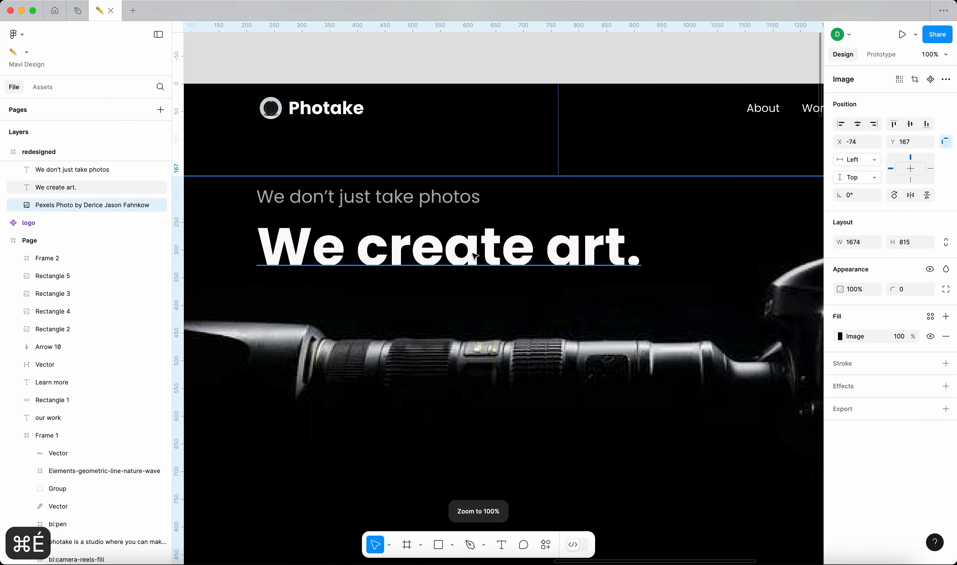
key(super+backslash)
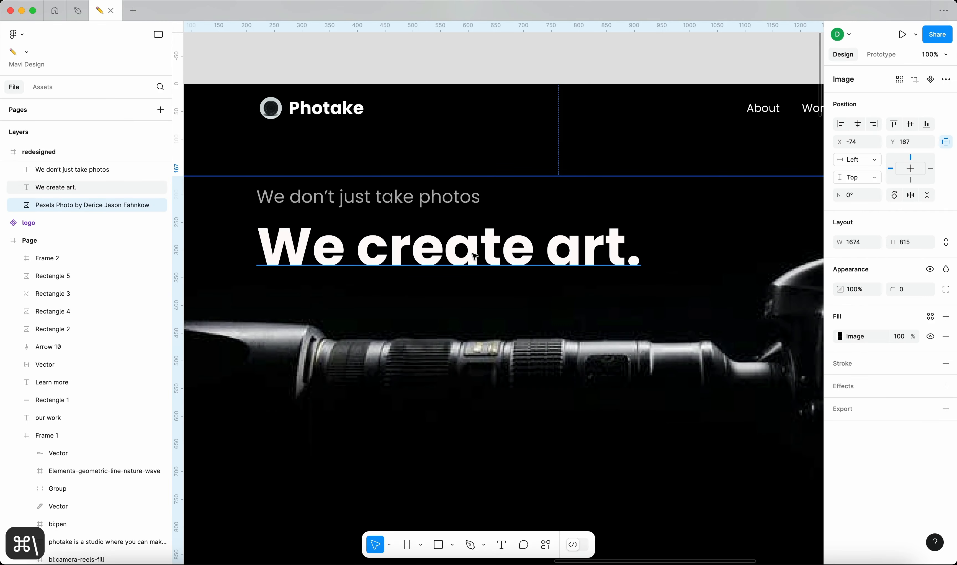
scroll(475, 256, down, 5)
scroll(475, 248, up, 4)
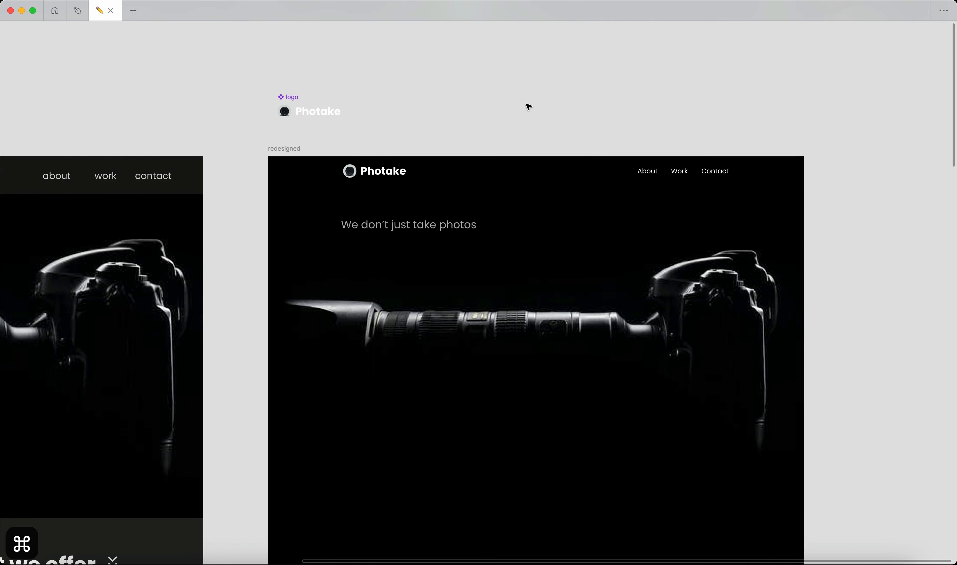
scroll(437, 277, down, 3)
scroll(522, 237, down, 5)
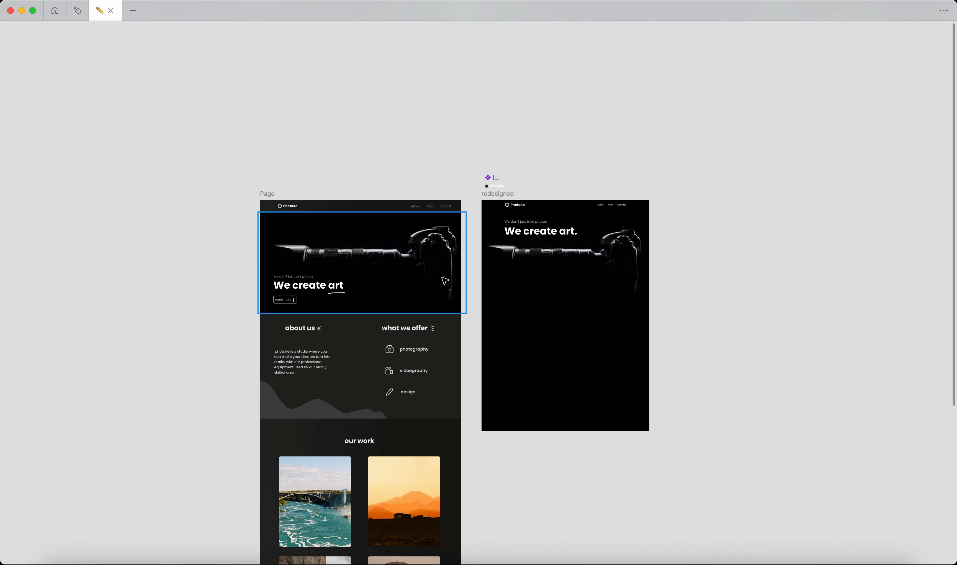
key(super+backslash)
scroll(769, 291, up, 3)
scroll(713, 160, down, 5)
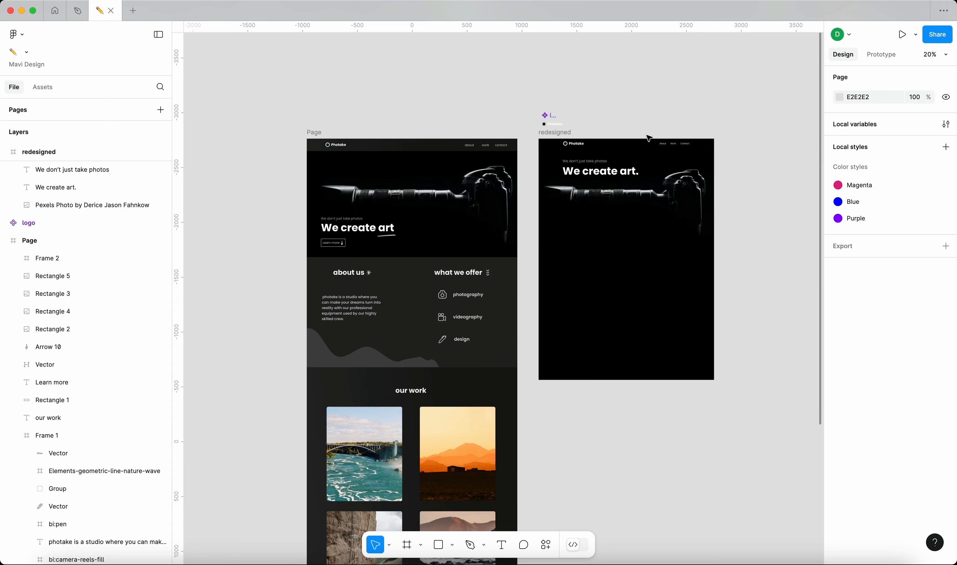
scroll(656, 111, up, 3)
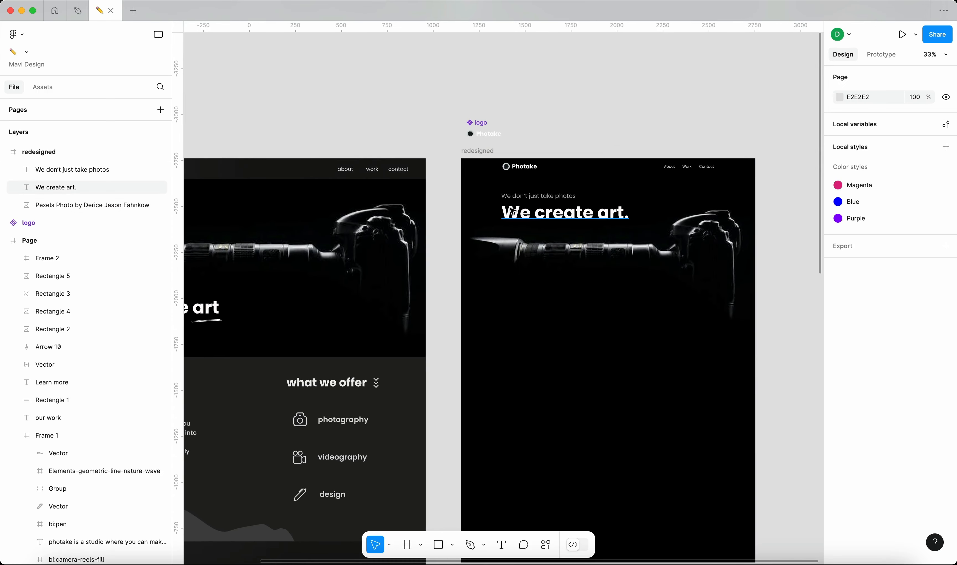
Move the "We create art." heading slightly closer to the tagline, at Y 249.
scroll(512, 212, up, 5)
click(604, 220)
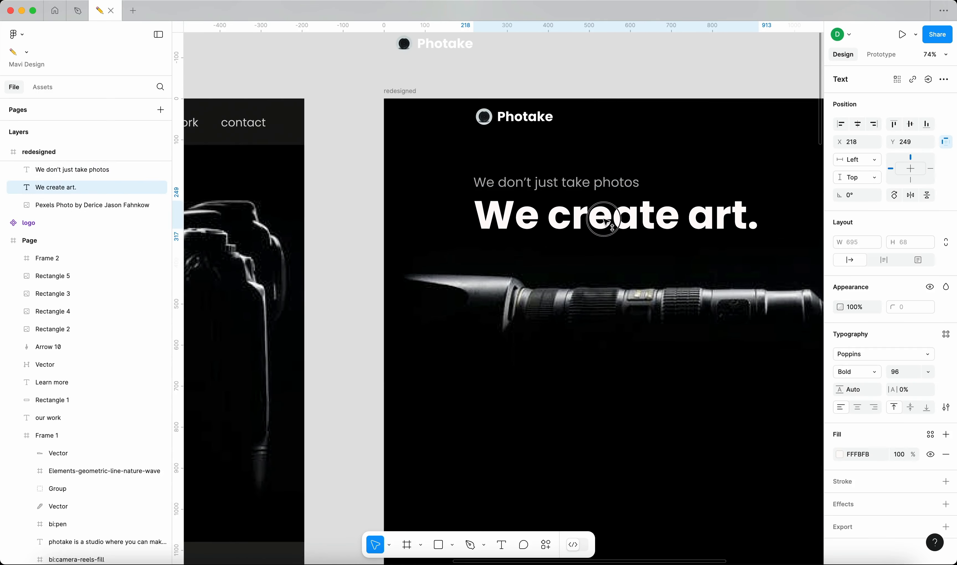
scroll(604, 219, down, 8)
key(Escape)
click(733, 235)
key(Escape)
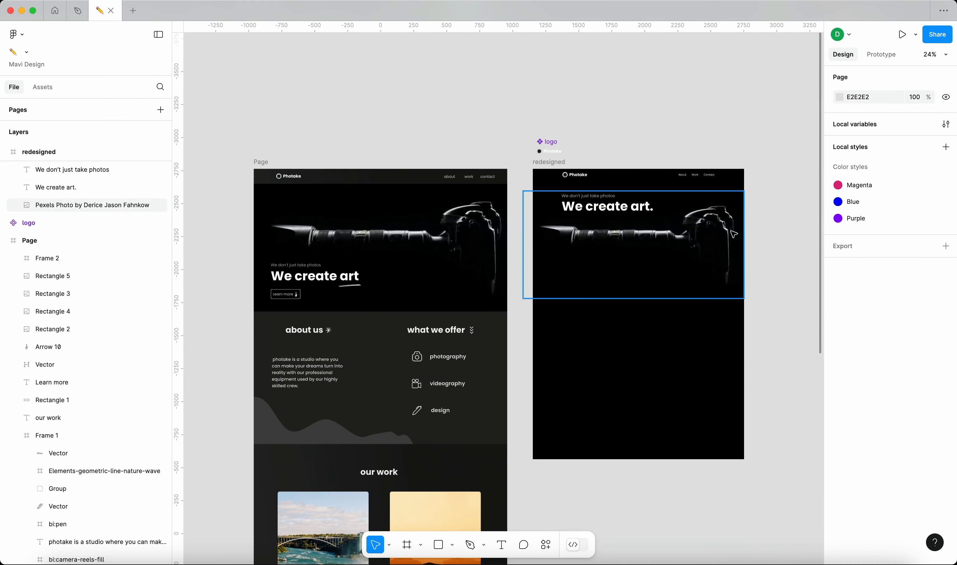
Compare the redesigned hero with the original page's hero, including its underlined heading and "Learn more" button.
scroll(733, 235, up, 2)
scroll(733, 235, down, 2)
click(733, 235)
click(768, 224)
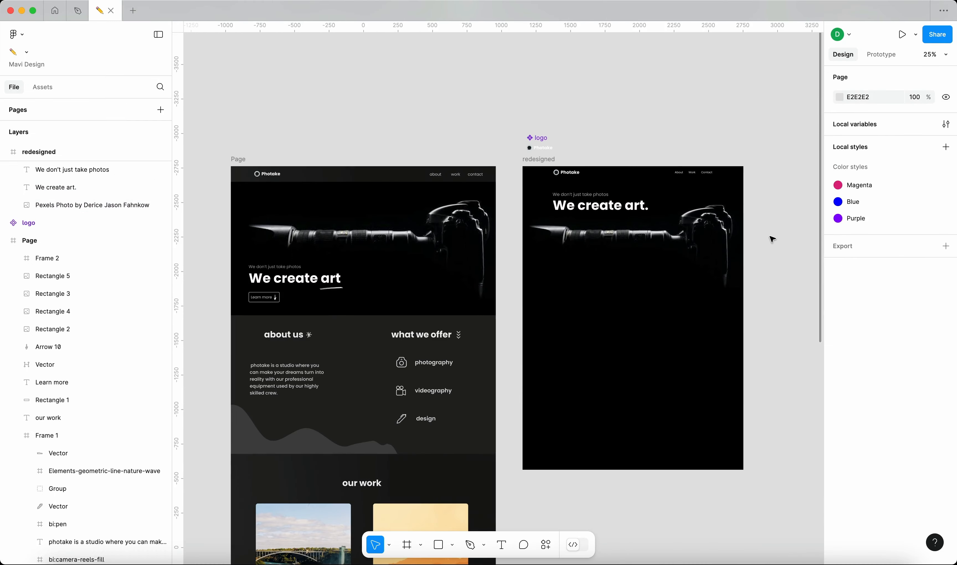
scroll(504, 209, down, 1)
scroll(504, 210, right, 1)
scroll(370, 243, up, 5)
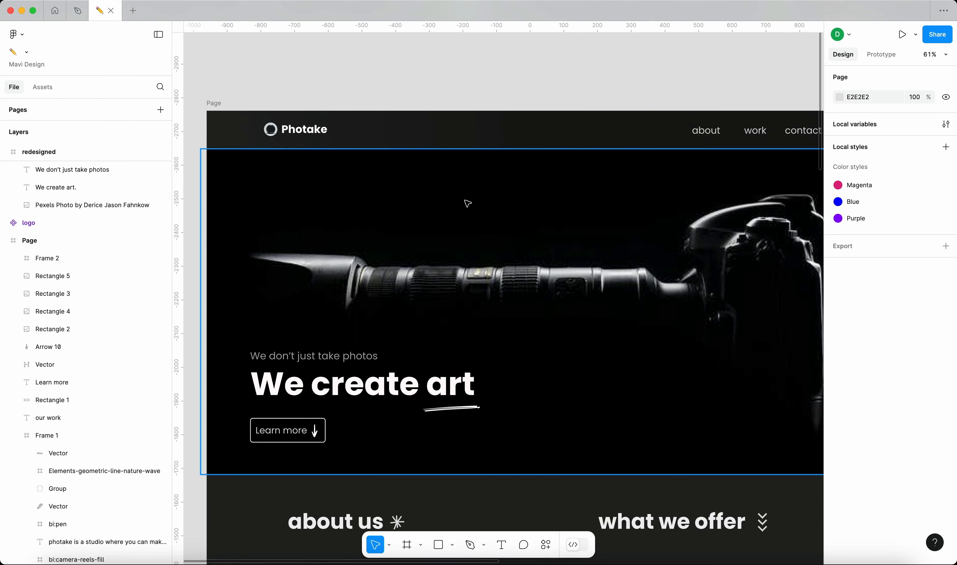
Examine the original page's header, underlined heading and camera photo against the redesigned frame's hero.
scroll(469, 202, down, 2)
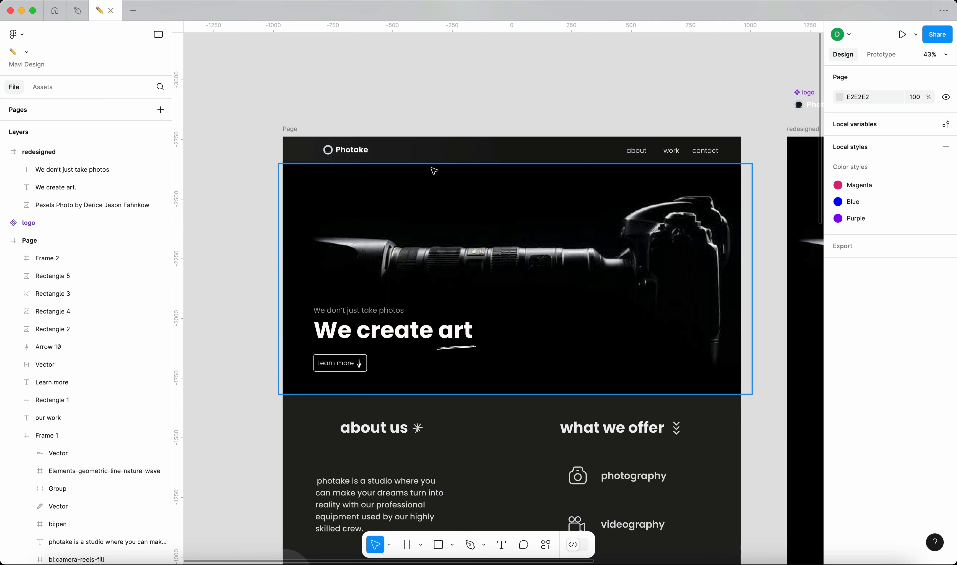
drag(598, 100, 444, 109)
scroll(305, 122, down, 3)
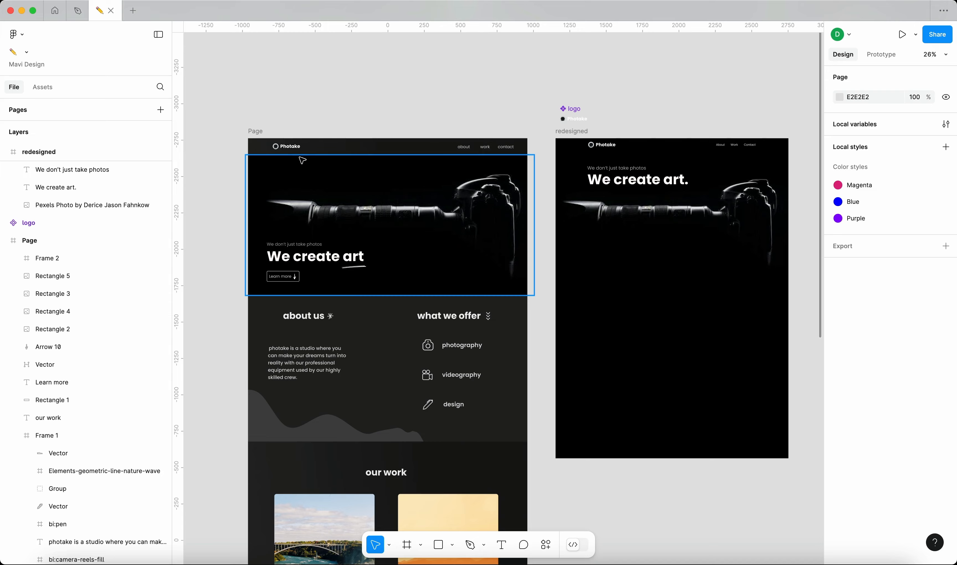
scroll(302, 160, up, 5)
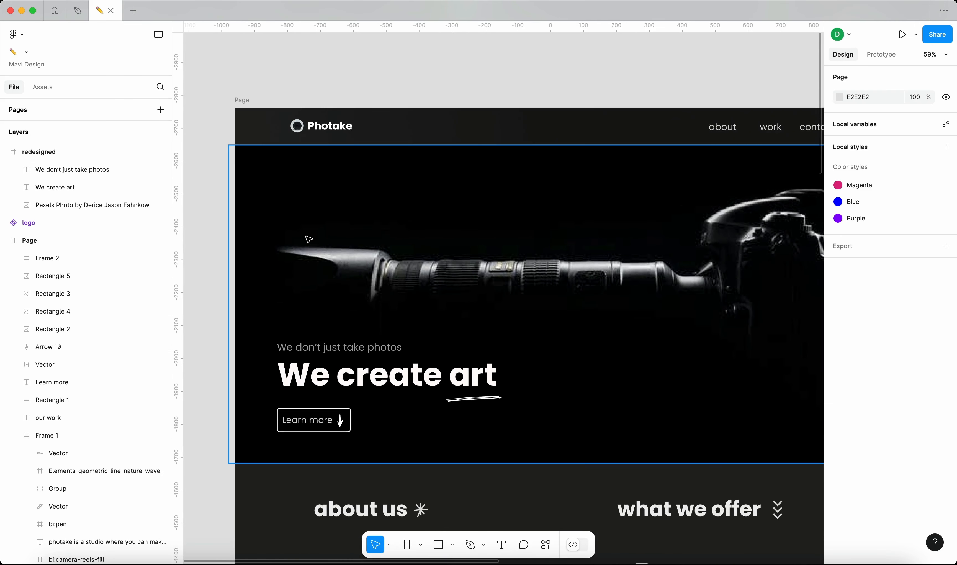
scroll(456, 187, down, 6)
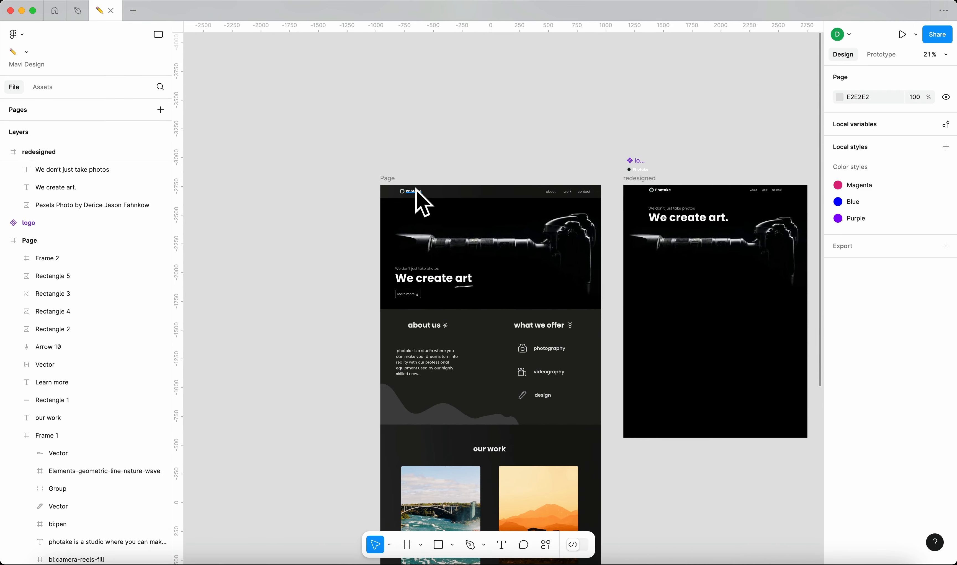
scroll(718, 252, up, 5)
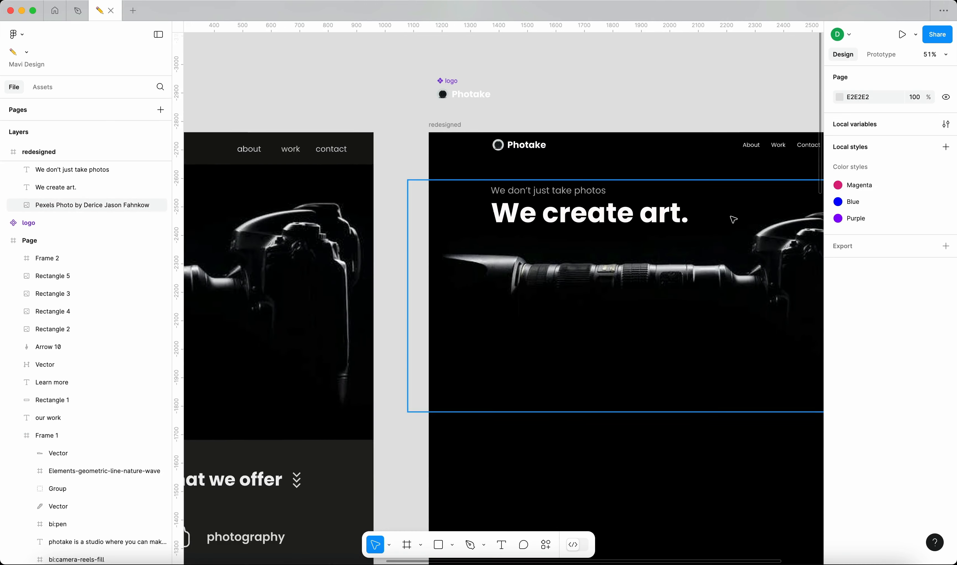
scroll(733, 219, right, 5)
scroll(733, 219, up, 1)
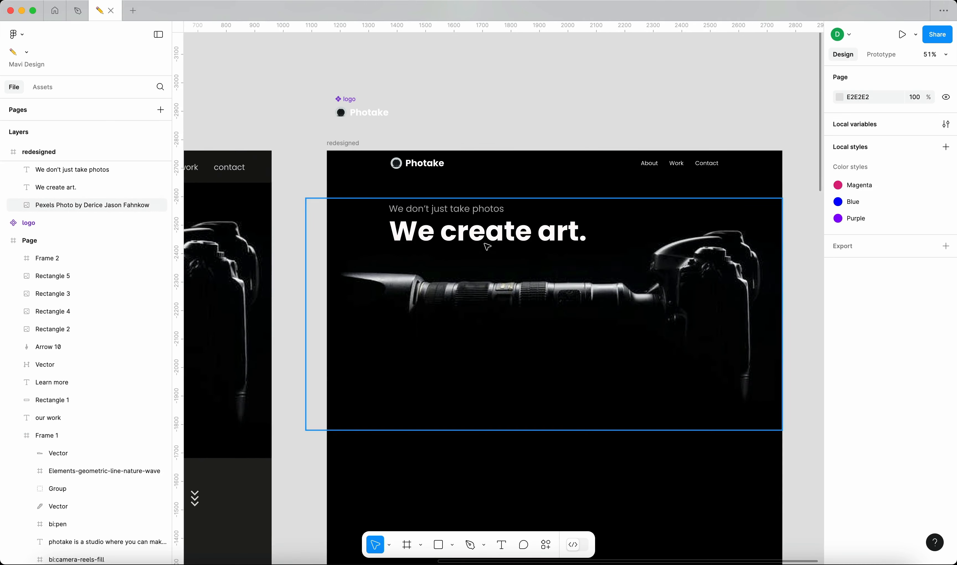
scroll(702, 220, down, 5)
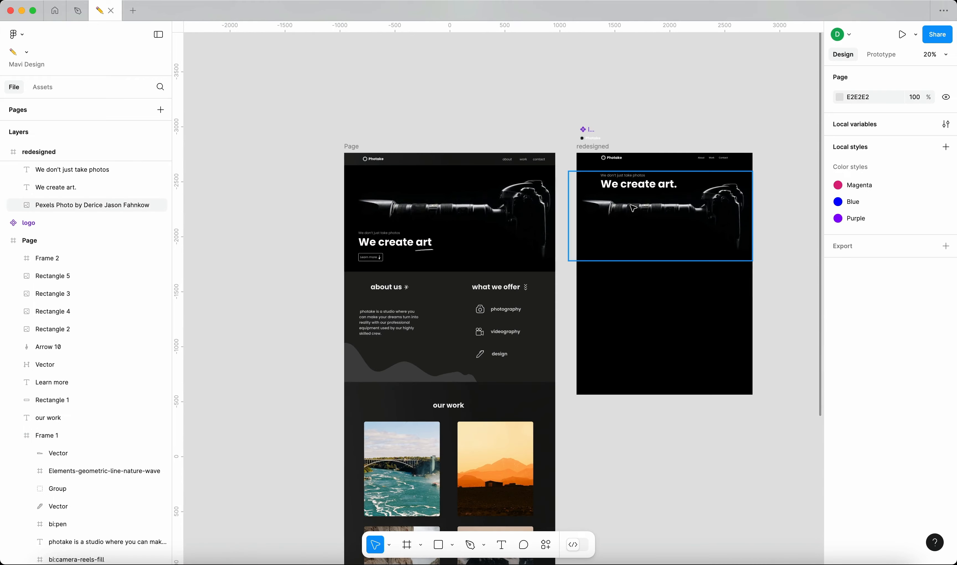
scroll(636, 207, up, 5)
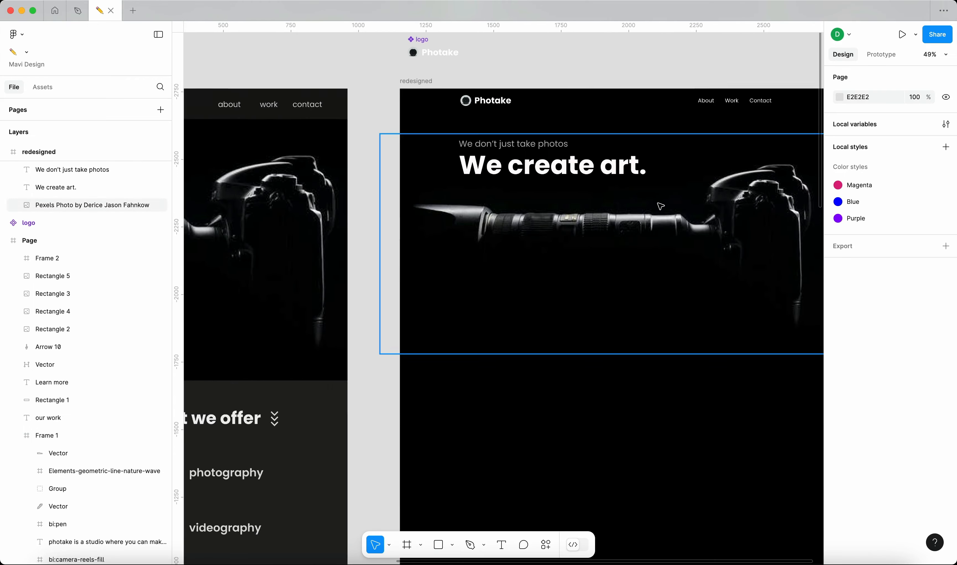
scroll(665, 205, down, 3)
Move the hand-drawn underline from the original page's heading into the redesigned frame beneath "art.", at X 745, Y 331.88.
scroll(335, 267, up, 10)
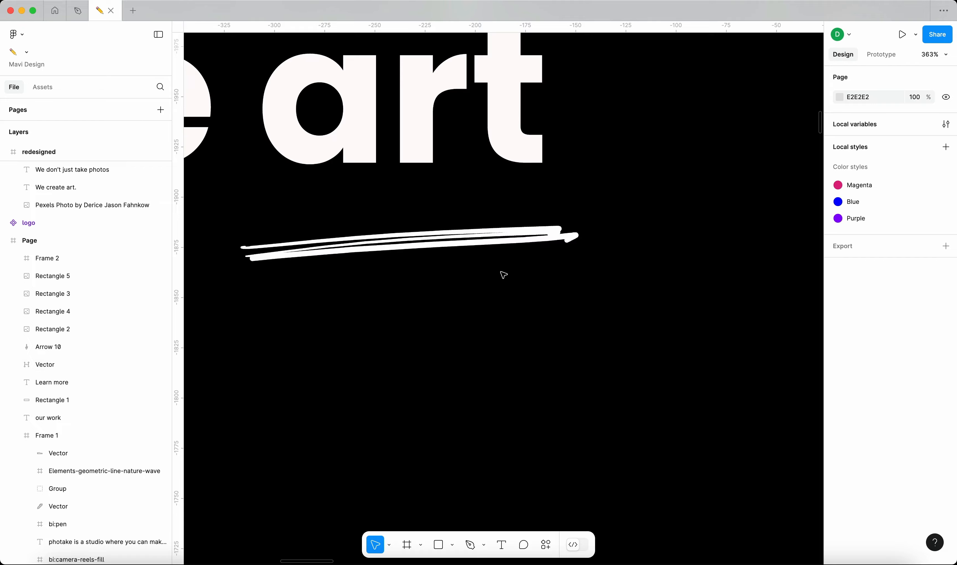
click(484, 247)
scroll(470, 255, down, 10)
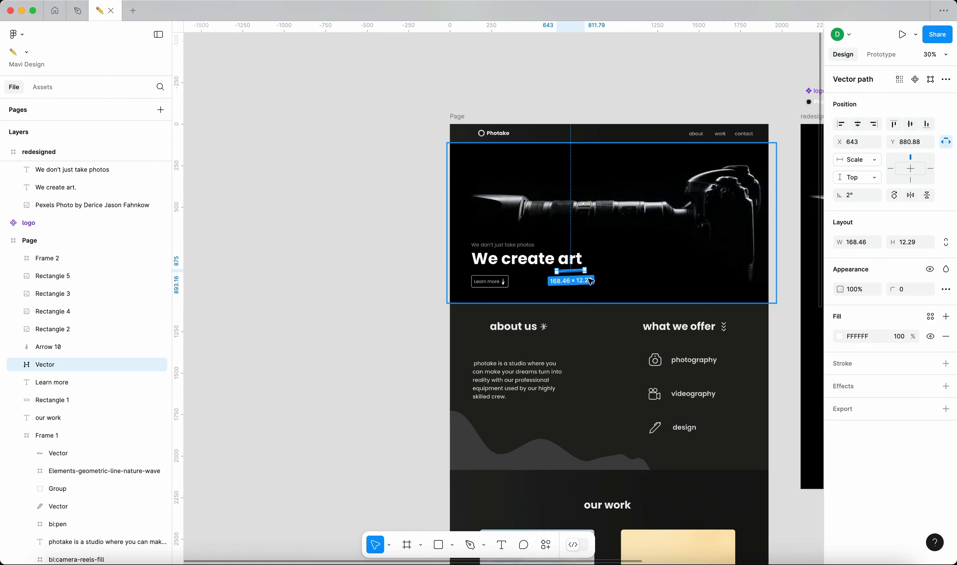
mouse_move(576, 273)
mouse_down()
mouse_move(919, 146)
mouse_move(791, 198)
mouse_move(707, 183)
mouse_up()
scroll(707, 183, up, 10)
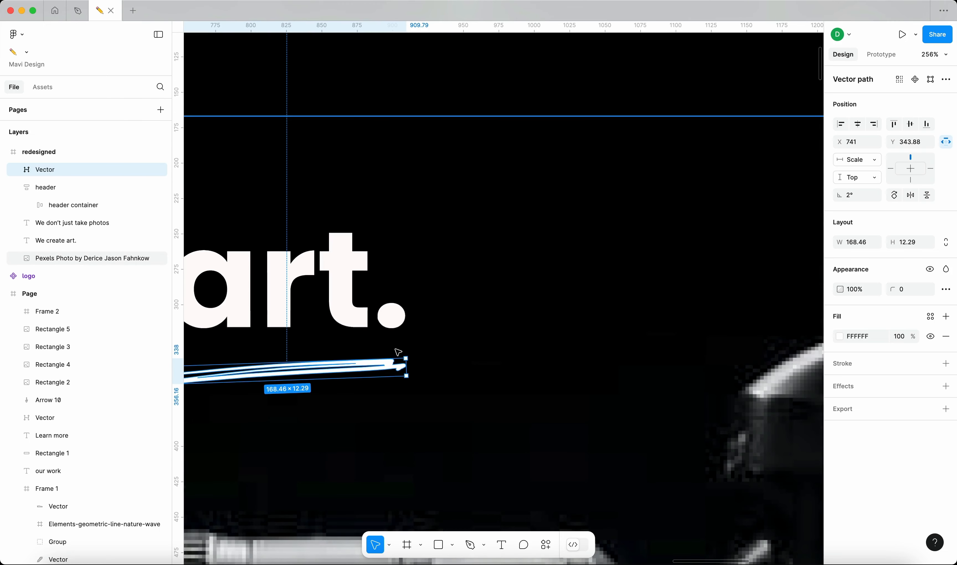
drag(385, 368, 392, 354)
scroll(392, 354, down, 5)
Enlarge the underline to 180.9 × 20.42, tilt it to 0.49° and place it at X 738, Y 328.55.
scroll(346, 194, up, 8)
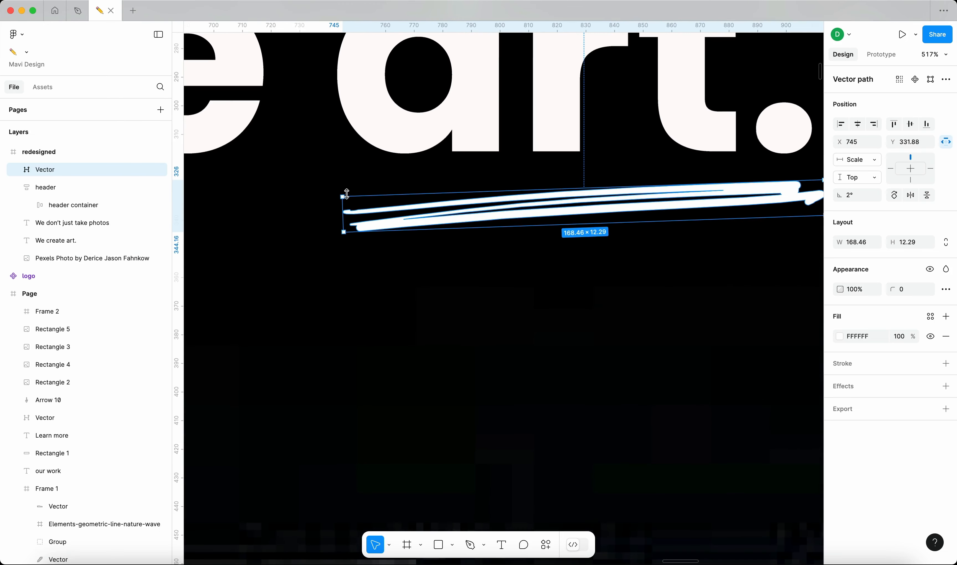
mouse_move(335, 196)
mouse_down()
mouse_move(336, 182)
mouse_move(321, 206)
mouse_move(330, 206)
mouse_up()
scroll(477, 205, down, 5)
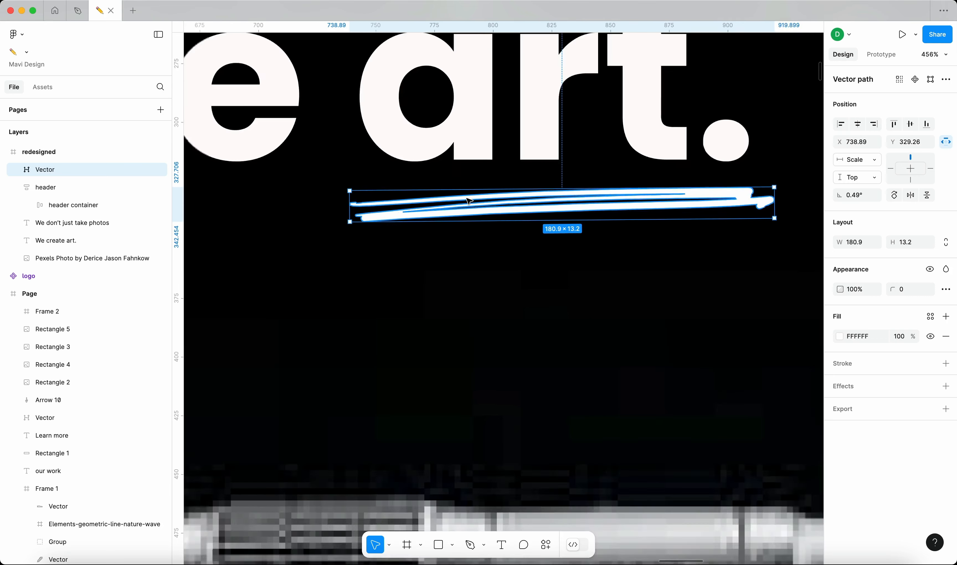
drag(508, 210, 513, 222)
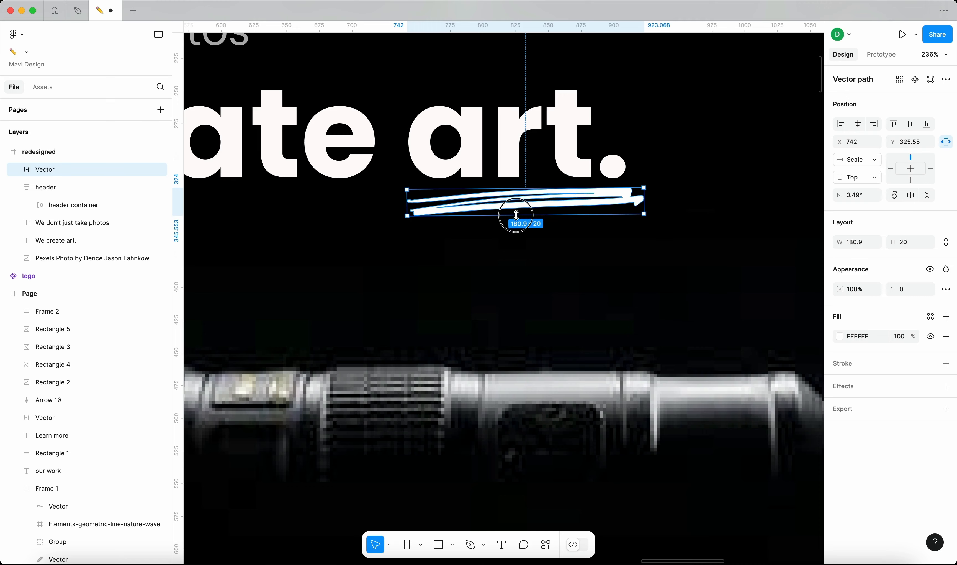
scroll(514, 206, down, 6)
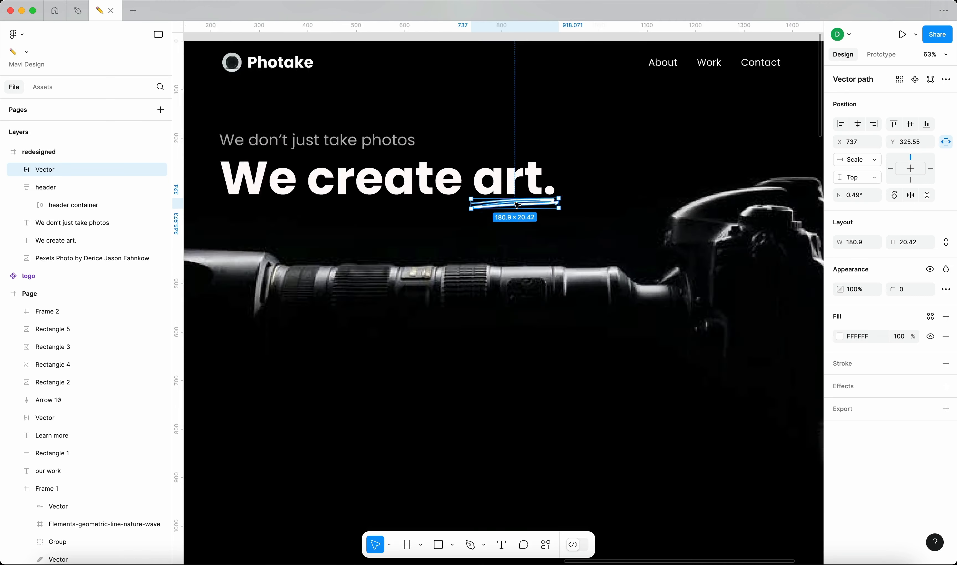
scroll(520, 209, up, 7)
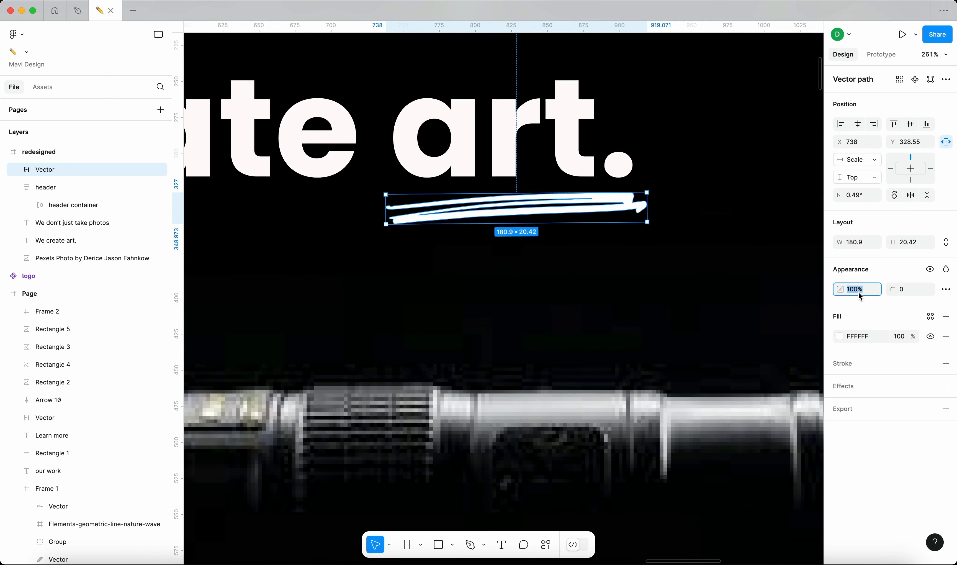
Set the opacity of the underline beneath "art." to 30%.
key(shift+Down)
key(shift+Down)
key(shift+Down)
key(shift+Down)
key(shift+Down)
key(shift+Down)
key(shift+Down)
key(shift+Down)
scroll(609, 274, down, 5)
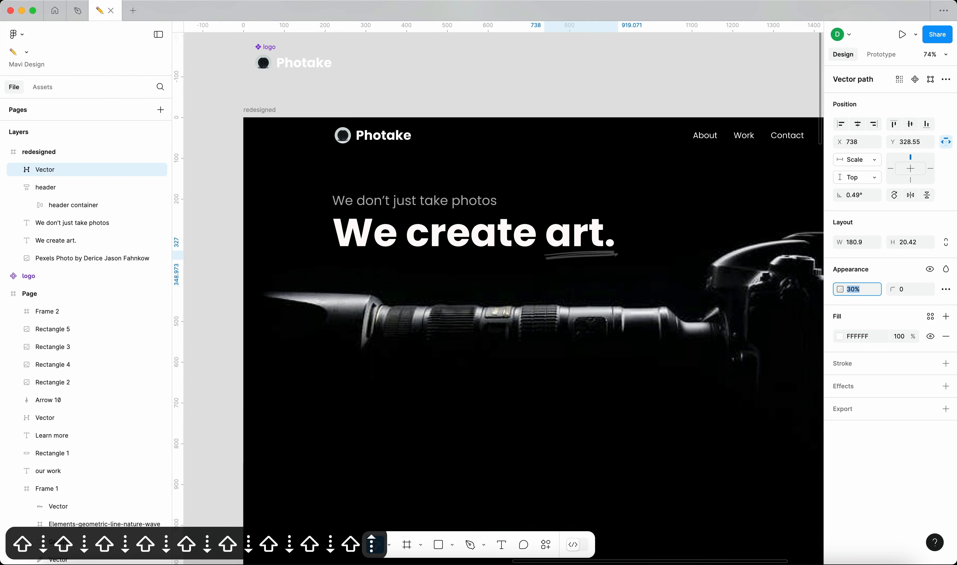
click(555, 86)
scroll(555, 86, down, 3)
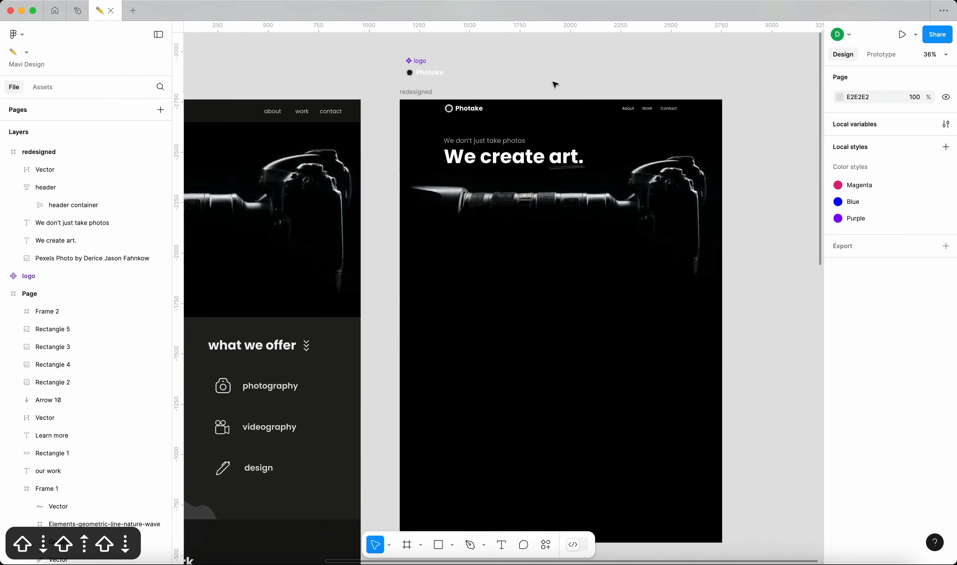
scroll(556, 85, up, 3)
click(586, 271)
click(857, 291)
key(shift+Up)
key(shift+Up)
key(shift+Down)
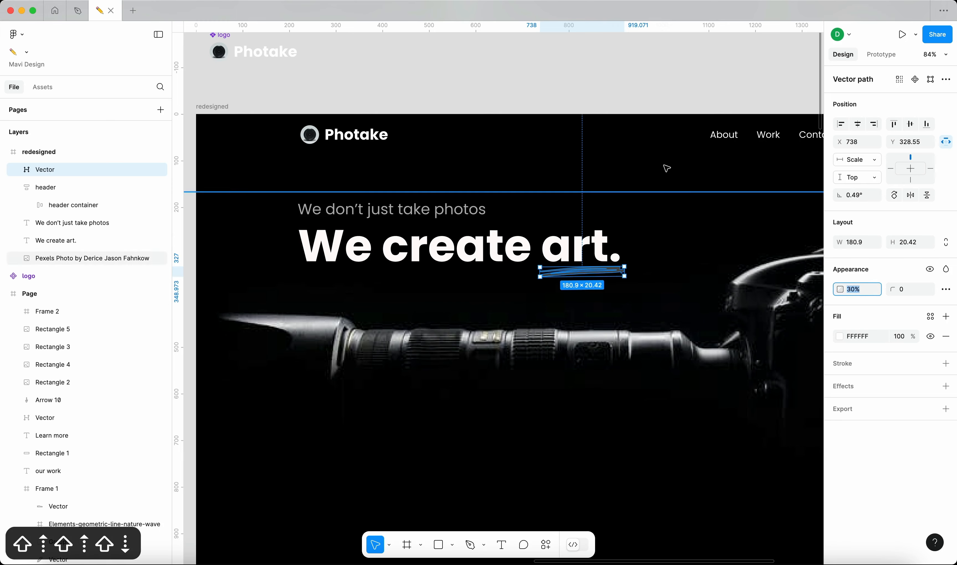
key(Return)
click(576, 91)
Try the underline overlapping the base of the "art." letters and return it to just below the word.
scroll(577, 152, down, 3)
scroll(601, 197, up, 4)
click(600, 196)
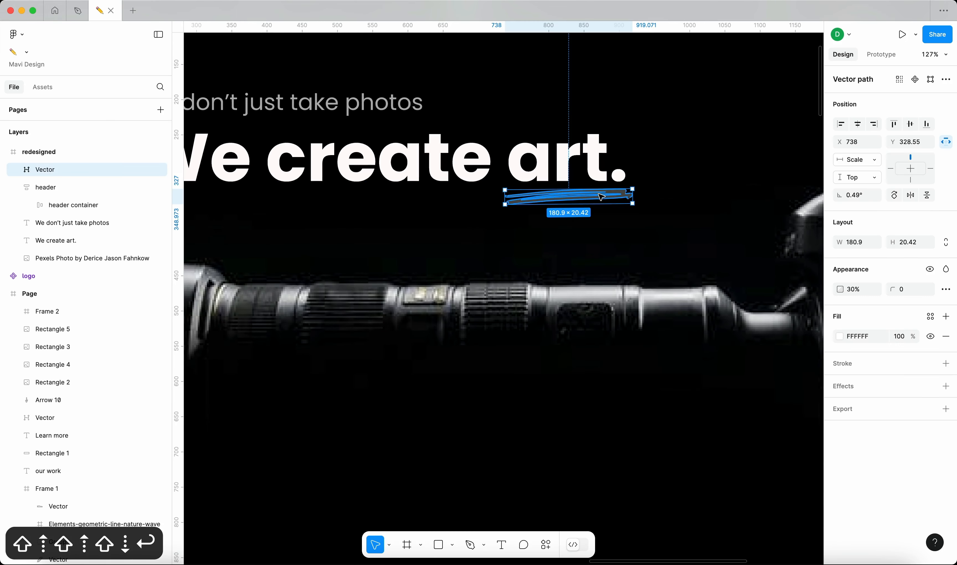
click(595, 181)
scroll(595, 181, up, 3)
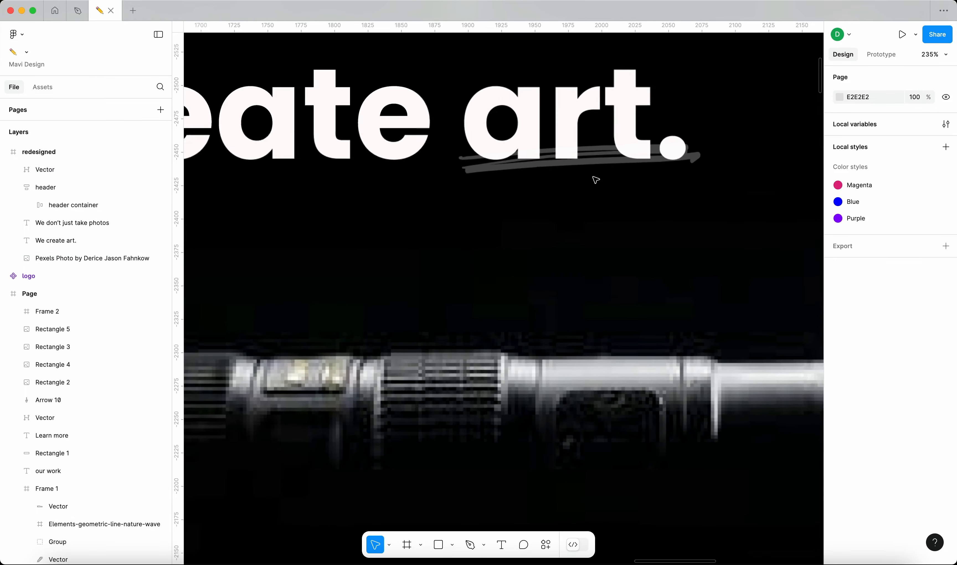
scroll(595, 181, up, 1)
click(598, 162)
drag(599, 172, 600, 201)
Examine the faded underline and the whole redesigned hero beside the original page's hero and "about us" section.
scroll(601, 194, down, 5)
click(621, 112)
click(629, 77)
scroll(578, 178, up, 5)
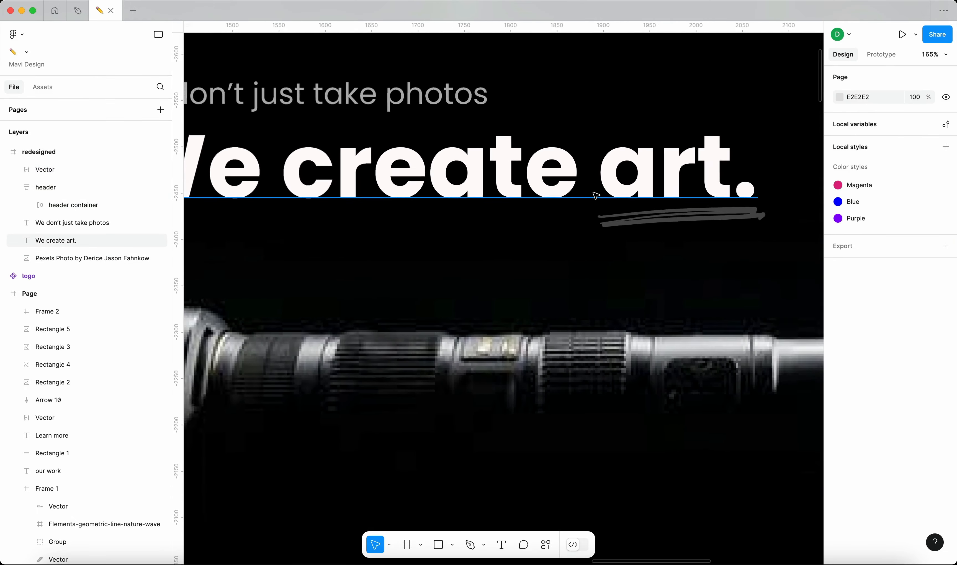
click(666, 216)
scroll(667, 217, down, 5)
click(627, 75)
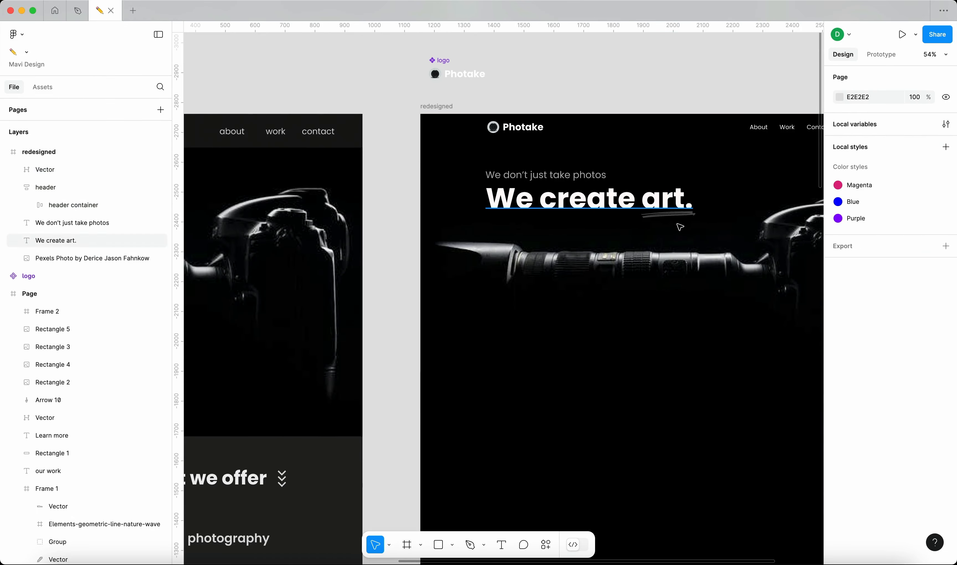
scroll(696, 119, down, 3)
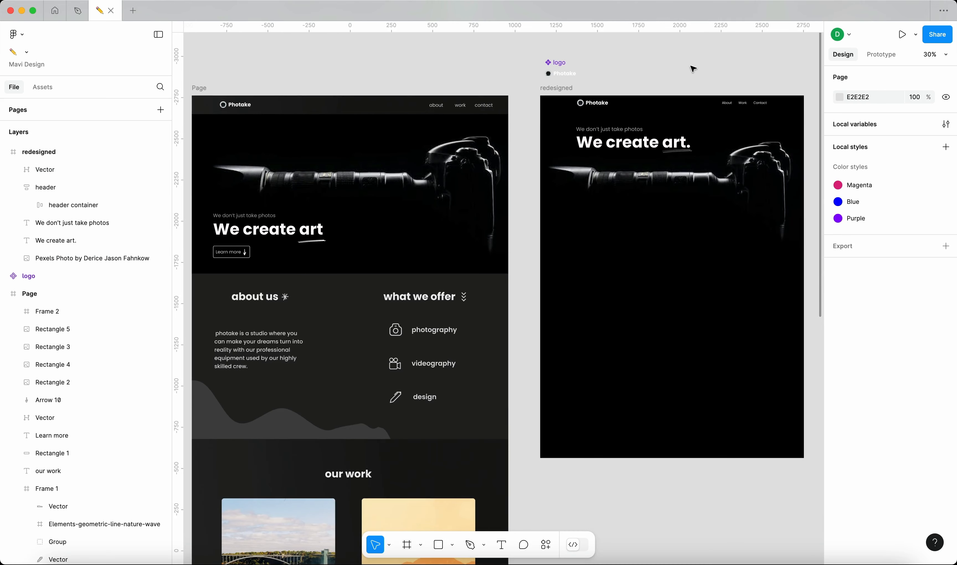
scroll(687, 76, down, 1)
drag(681, 256, 604, 274)
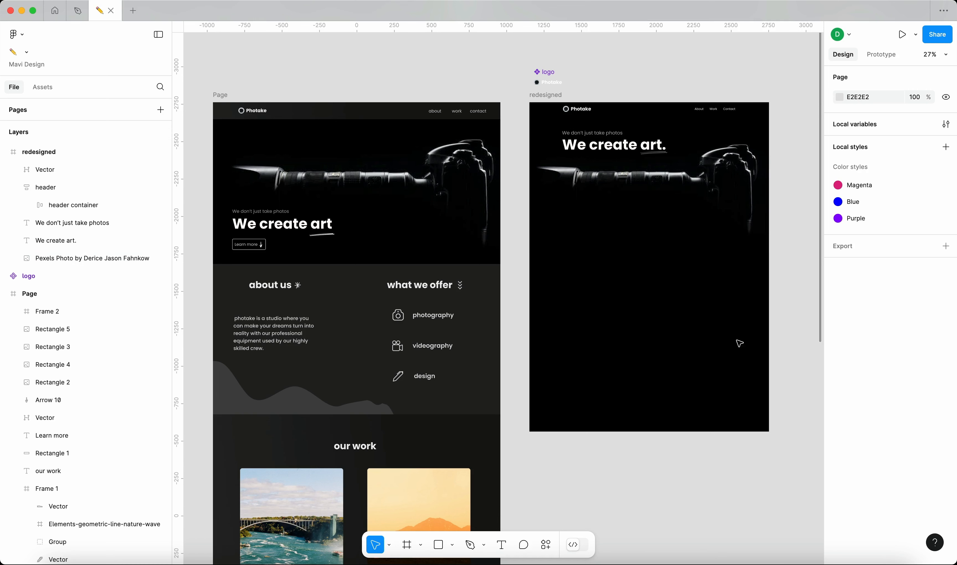
scroll(737, 349, right, 2)
scroll(736, 348, up, 1)
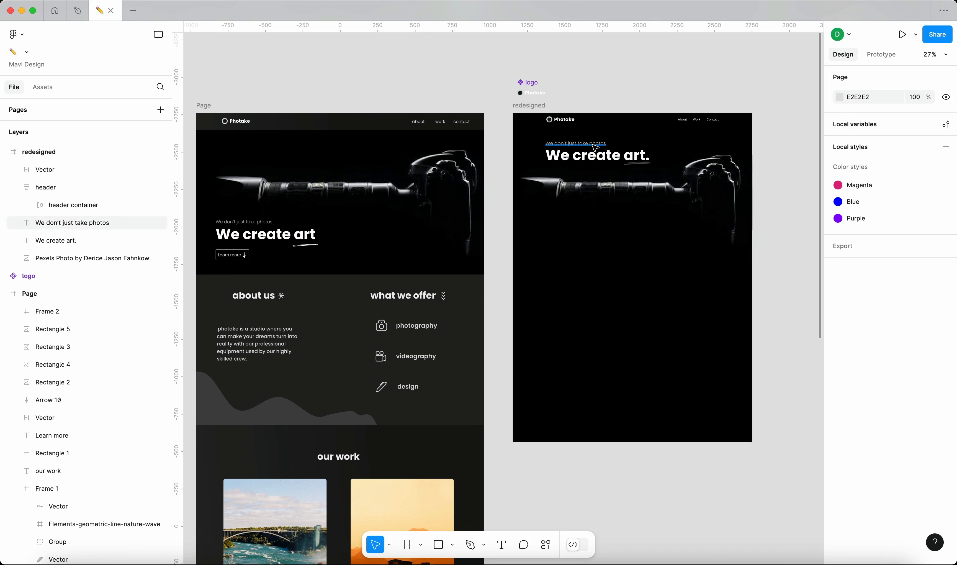
Duplicate the "We don't just take photos" tagline below the camera at X 218, Y 870, with font size 18.
alt+drag(595, 145, 605, 246)
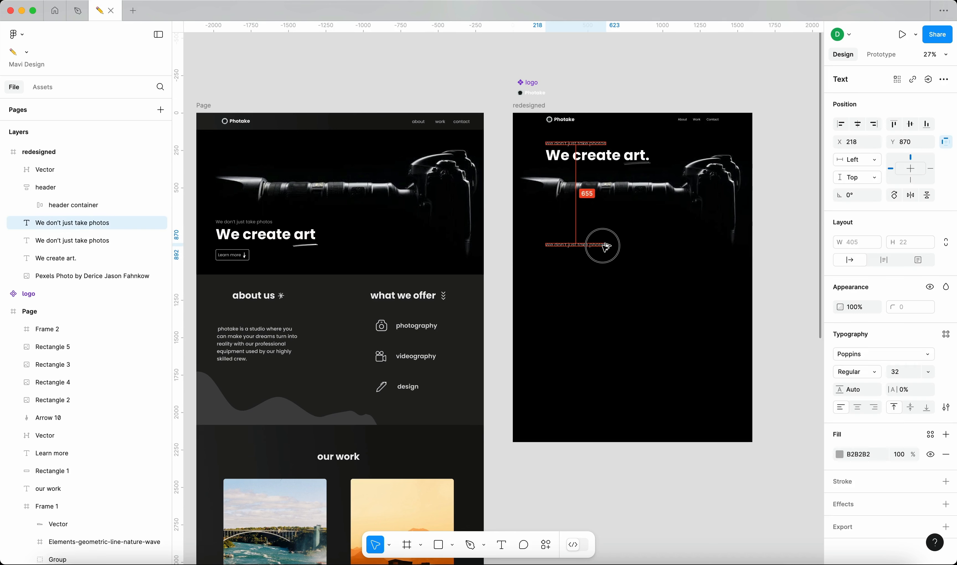
click(904, 371)
key(shift+Down)
key(Down)
key(Down)
key(Down)
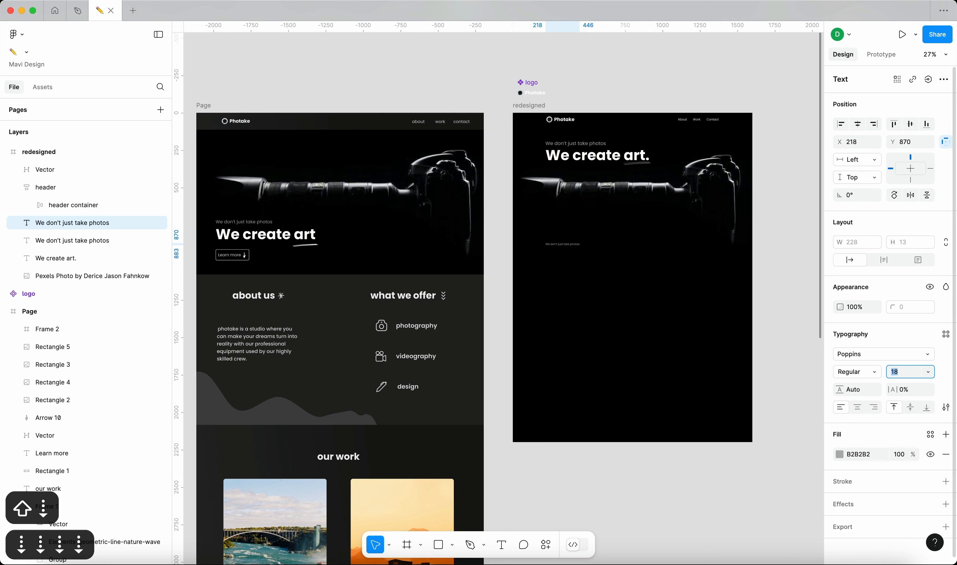
key(Return)
Replace the duplicated tagline's text with the original page's "about us" paragraph, keeping the duplicate's own formatting.
double_click(280, 338)
key(t)
drag(242, 333, 292, 366)
key(super+c)
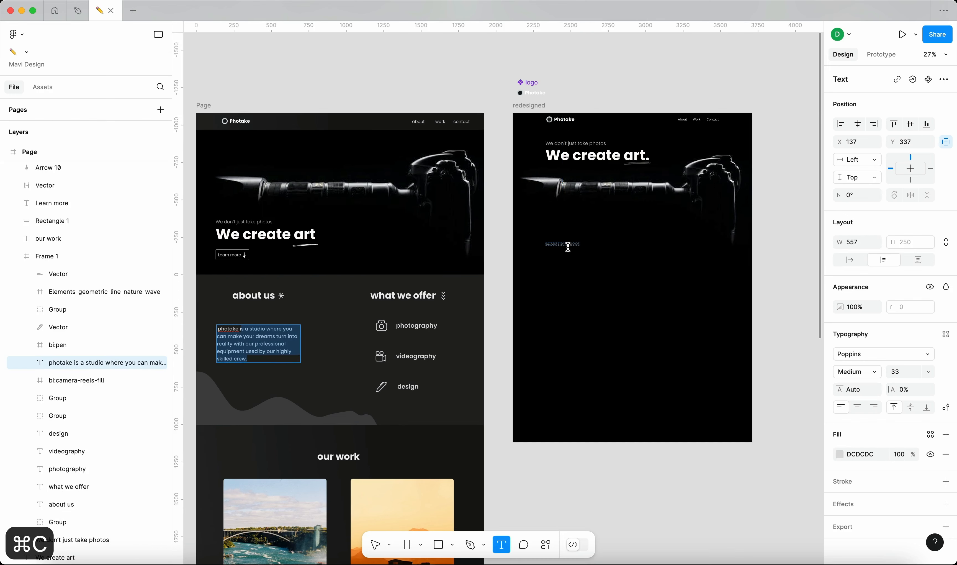
click(572, 245)
key(super+a)
key(shift+super+v)
key(Escape)
Complete the pasted paragraph's opening so that it begins "Photake is a studio".
scroll(559, 252, up, 4)
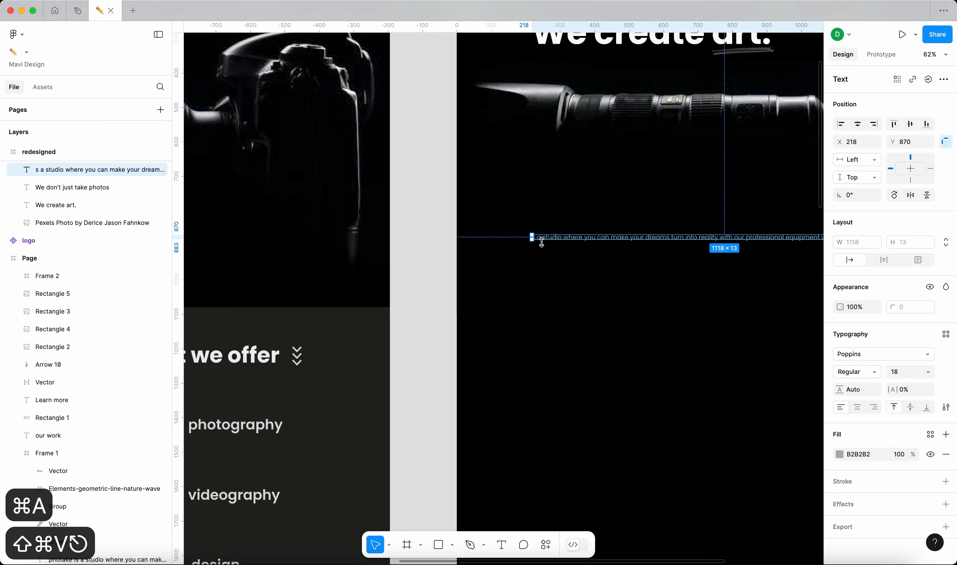
scroll(541, 242, up, 8)
double_click(499, 228)
click(500, 228)
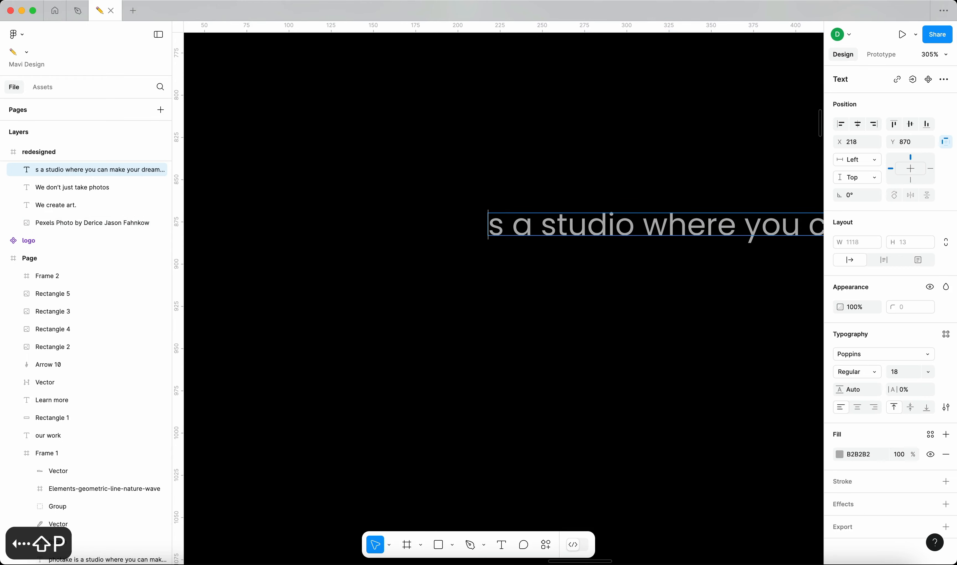
text(Photake ui)
key(BackSpace)
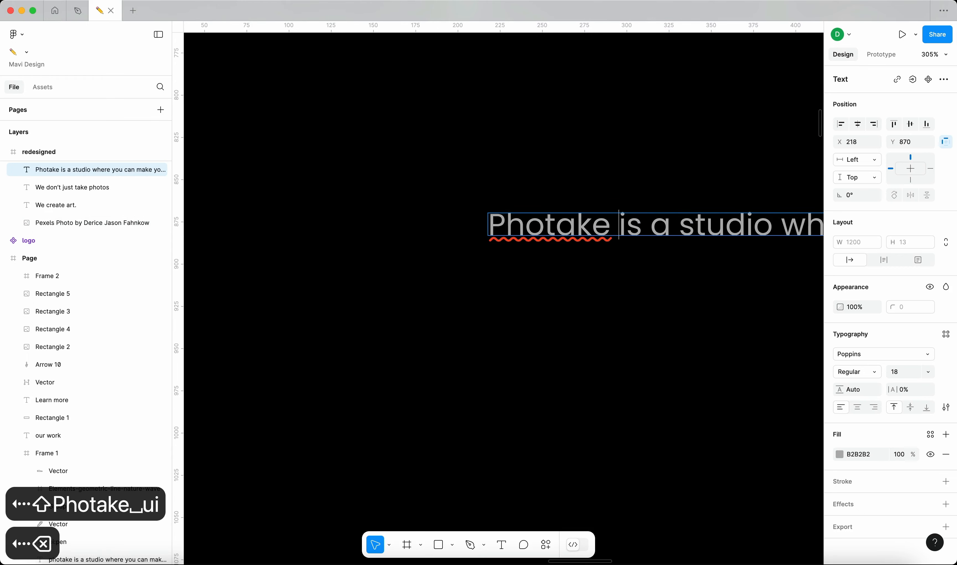
key(Escape)
Narrow the paragraph's text box to a width of 411 and set its line height to 160%.
scroll(500, 228, down, 5)
scroll(498, 229, down, 5)
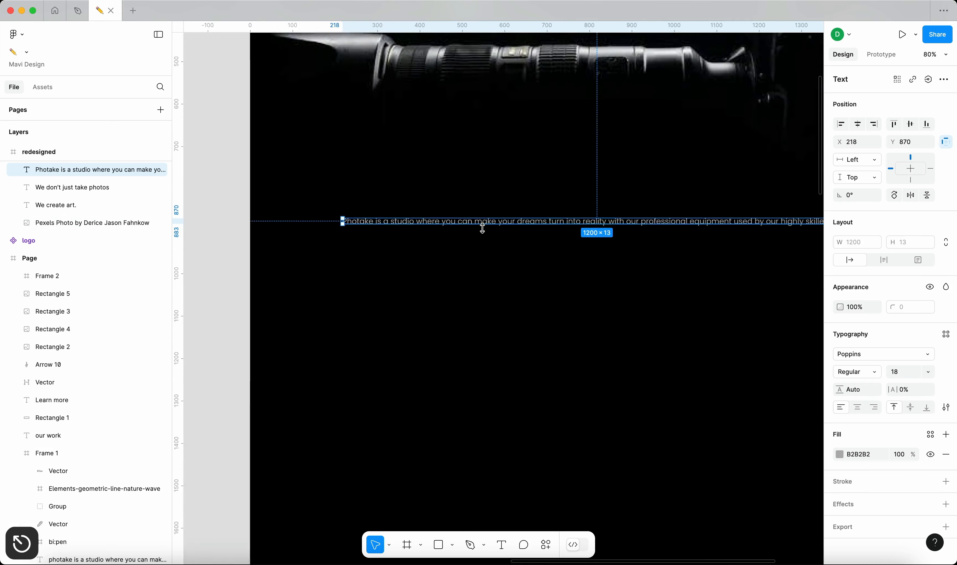
drag(661, 233, 404, 264)
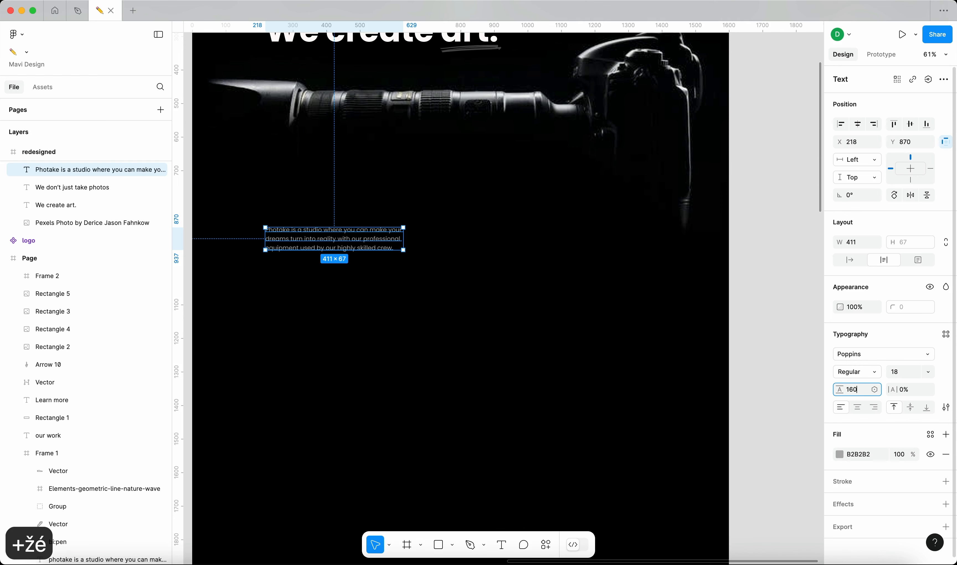
text(160%)
key(Return)
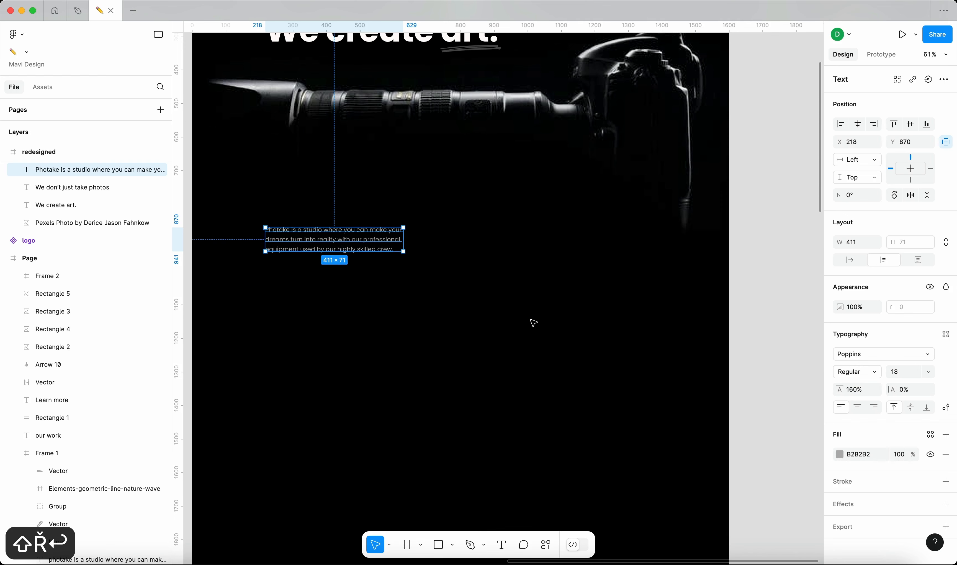
Move the about paragraph up beneath the lens to about X 224, Y 700, aligned with the first layout grid column.
click(761, 287)
scroll(500, 216, up, 2)
key(super+0)
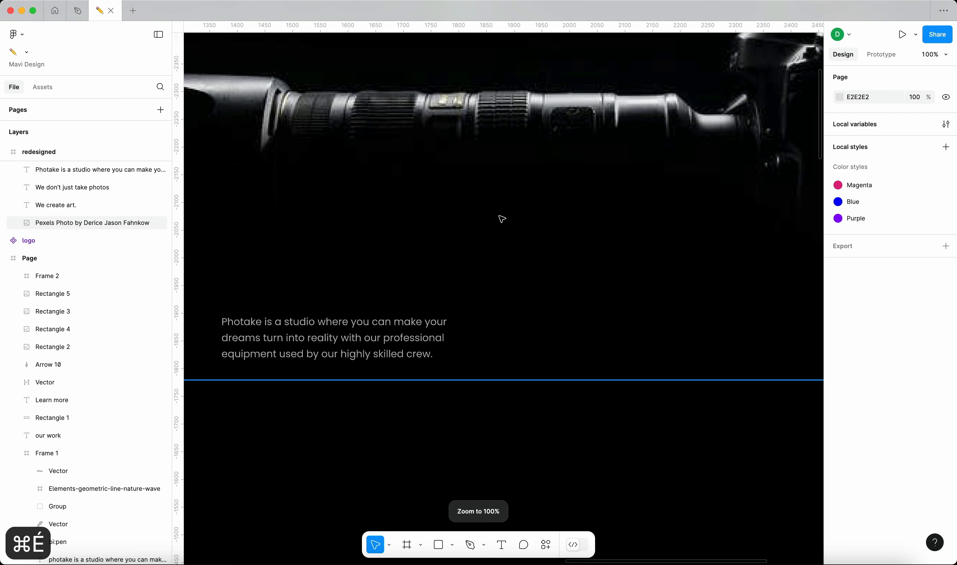
key(super+backslash)
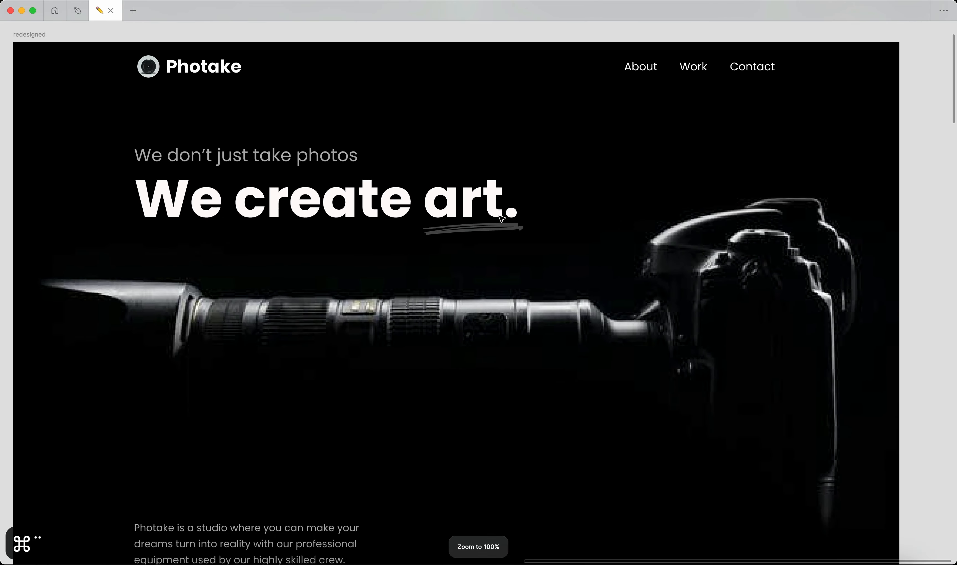
drag(301, 429, 308, 353)
key(shift+g)
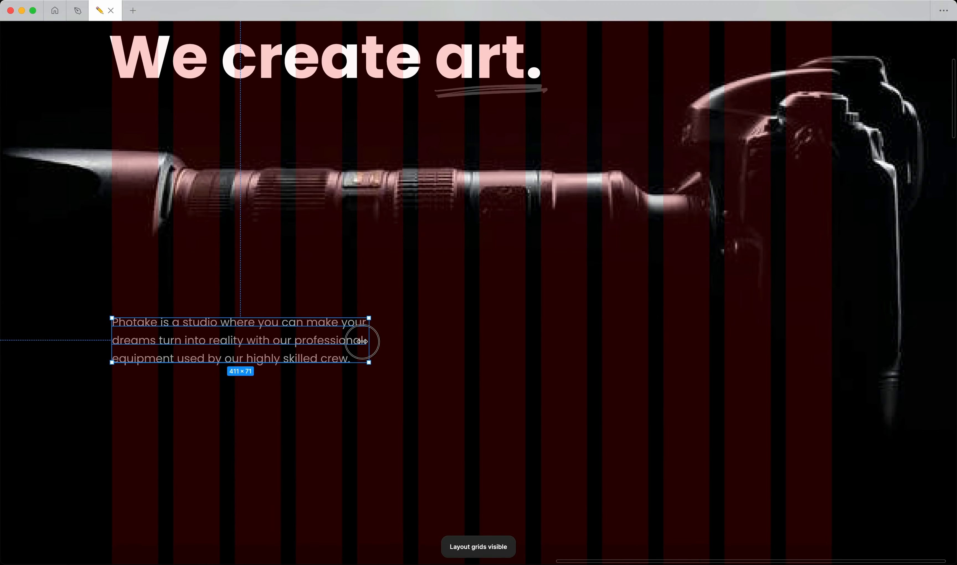
Resize the about paragraph's text box to 368 wide so it spans four grid columns, and hide the layout grid.
drag(374, 340, 429, 342)
scroll(340, 344, down, 5)
scroll(340, 344, up, 5)
scroll(429, 343, down, 5)
click(694, 372)
scroll(694, 372, left, 4)
click(559, 309)
scroll(558, 310, up, 5)
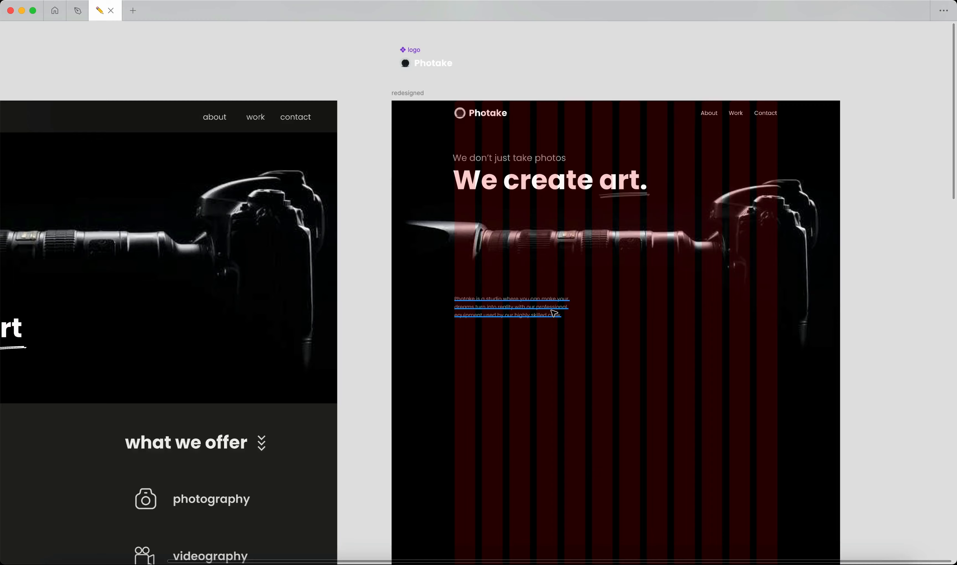
drag(617, 309, 563, 313)
scroll(563, 313, down, 5)
key(shift+g)
key(super+backslash)
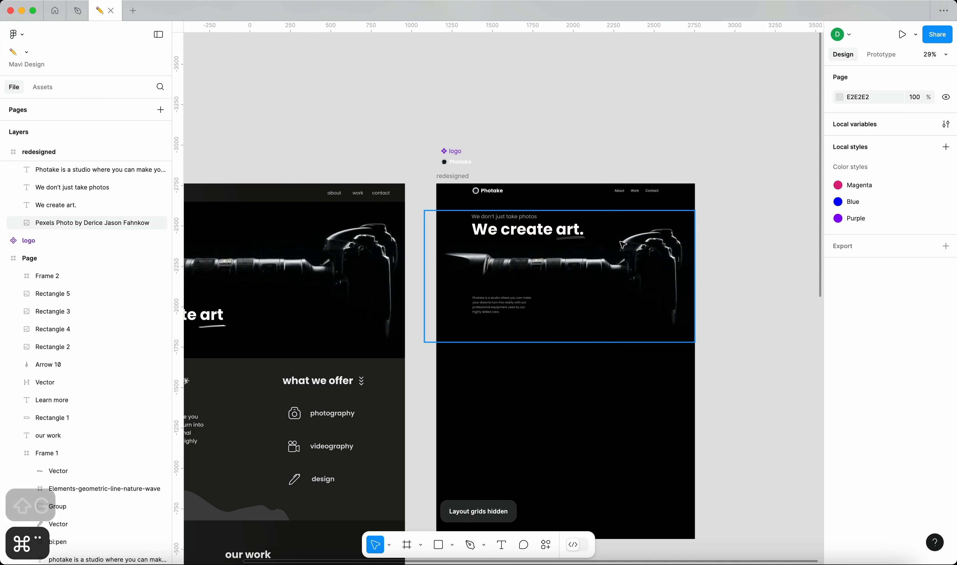
Duplicate the about paragraph 33 px below the original and replace the copy's text with "Learn more".
scroll(504, 304, up, 6)
click(502, 303)
drag(501, 302, 517, 372)
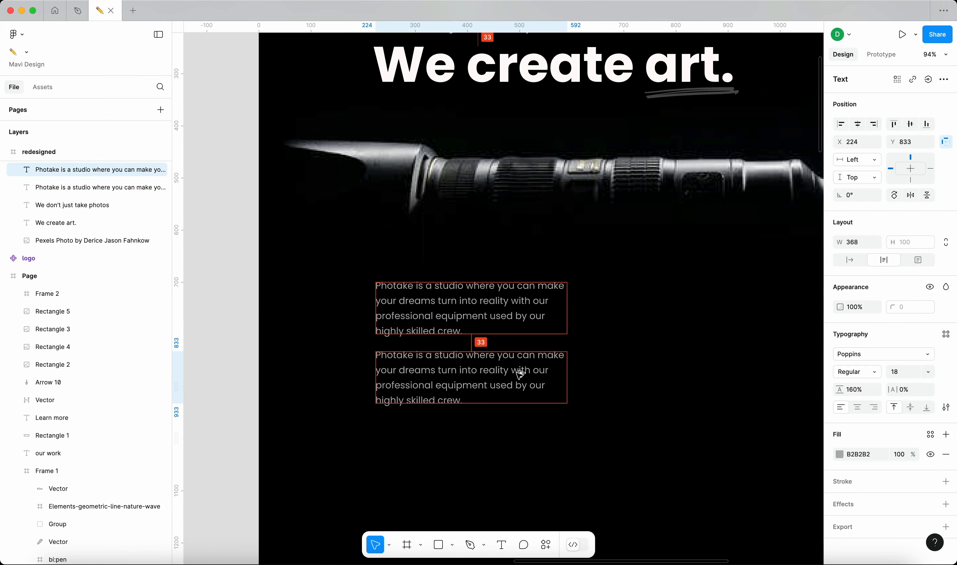
double_click(518, 372)
scroll(515, 374, down, 4)
text(L)
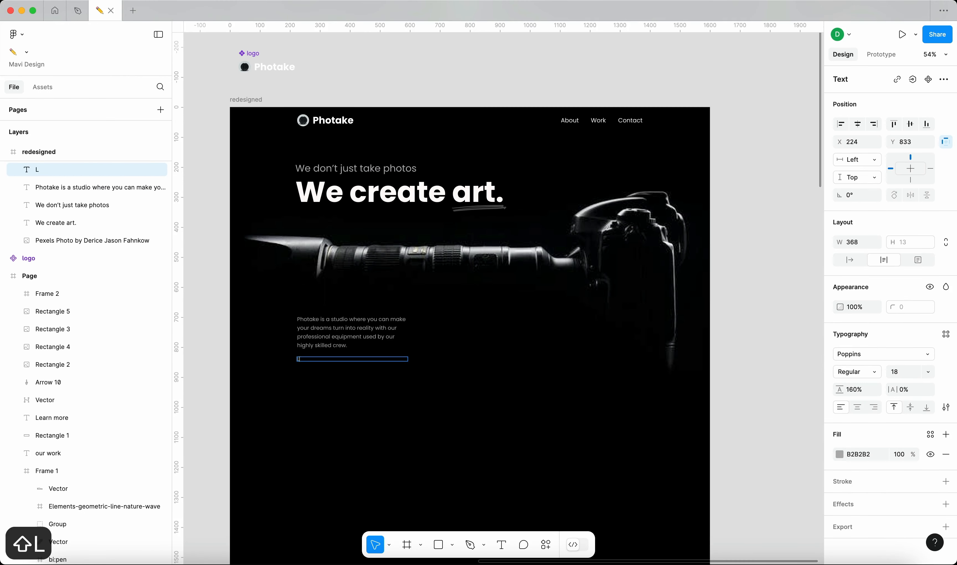
text(earn more)
key(Escape)
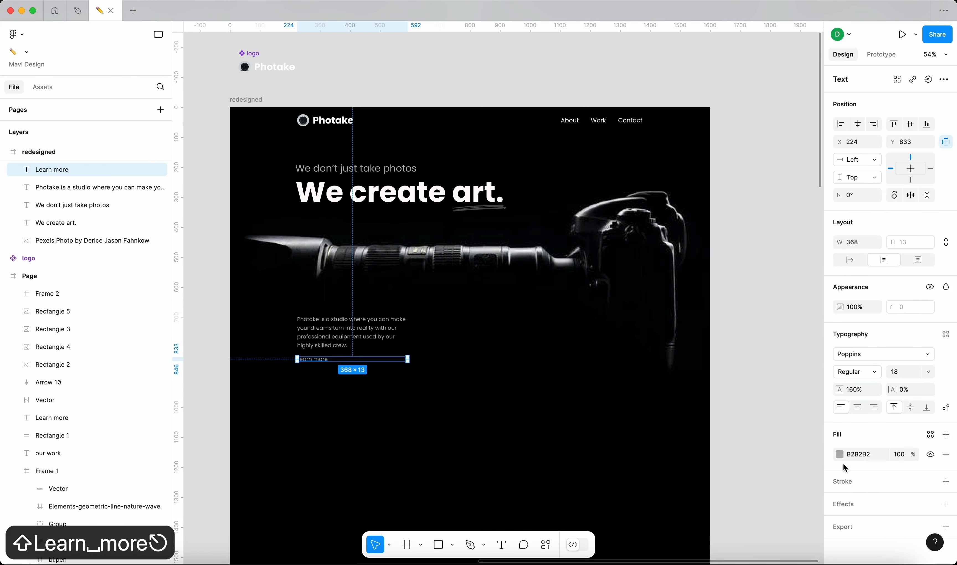
Set the "Learn more" text to auto width and wrap it in an auto layout frame with a white FFFFFF fill.
click(849, 264)
scroll(271, 361, up, 6)
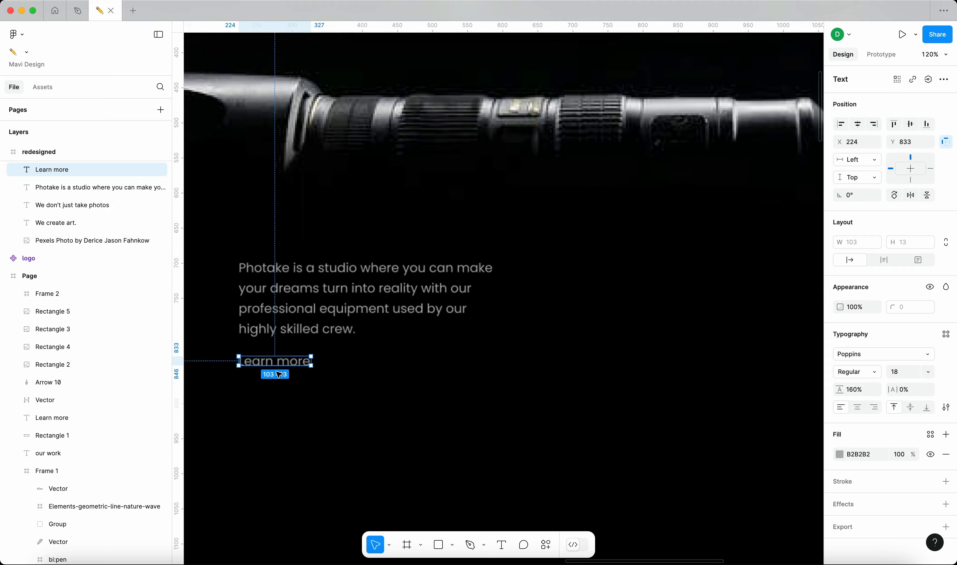
key(shift+a)
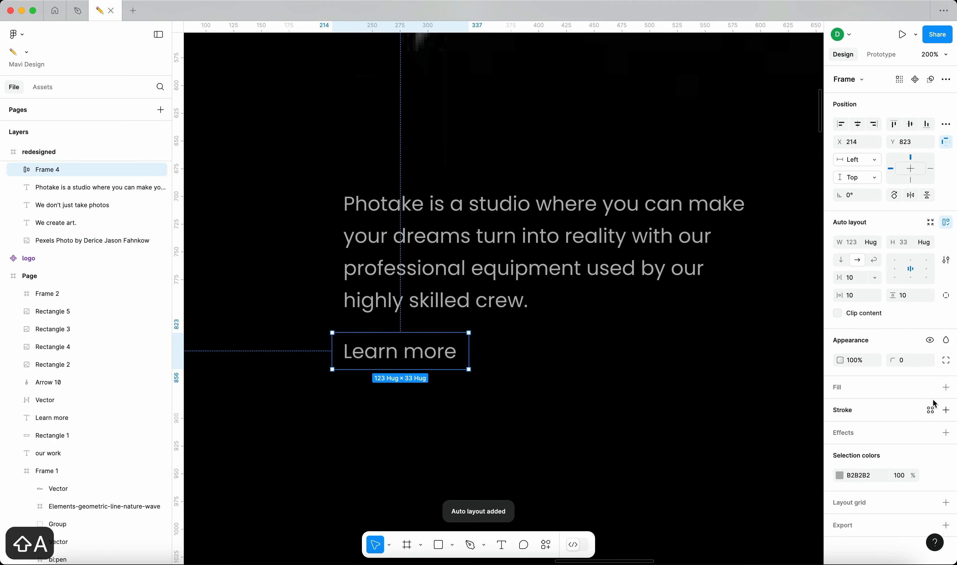
click(946, 387)
click(860, 408)
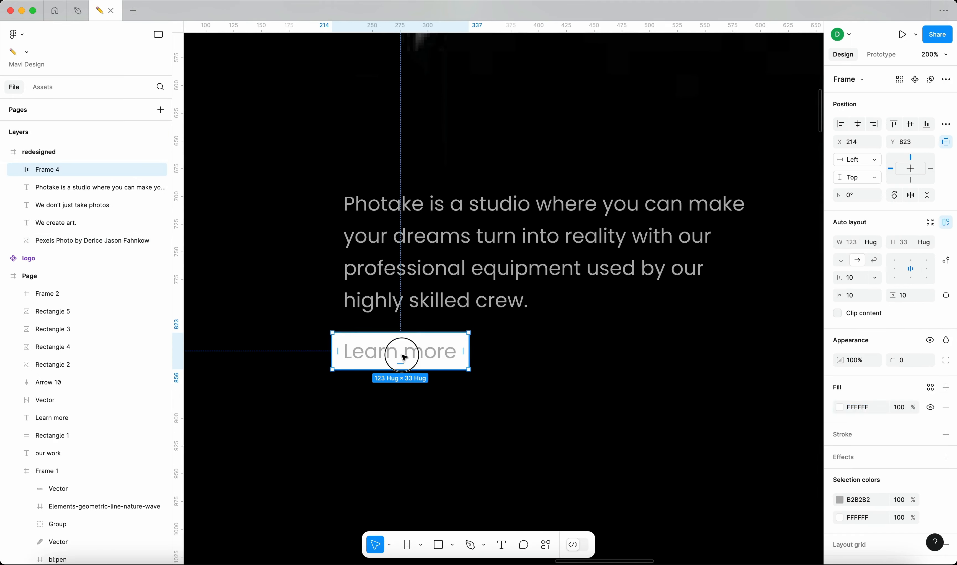
Color the "Learn more" button text black (000000) and set its font weight to Bold.
double_click(404, 357)
click(864, 420)
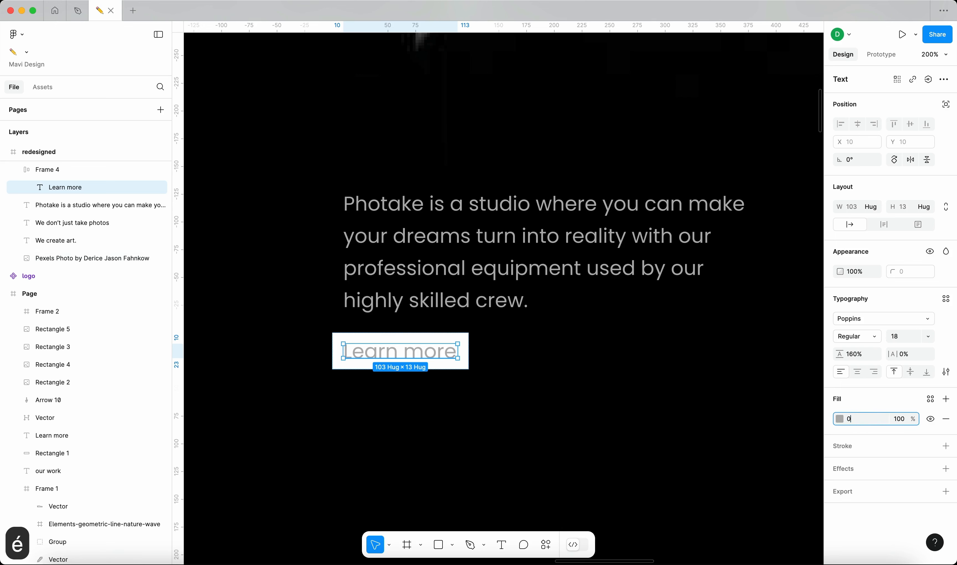
text(0)
key(Return)
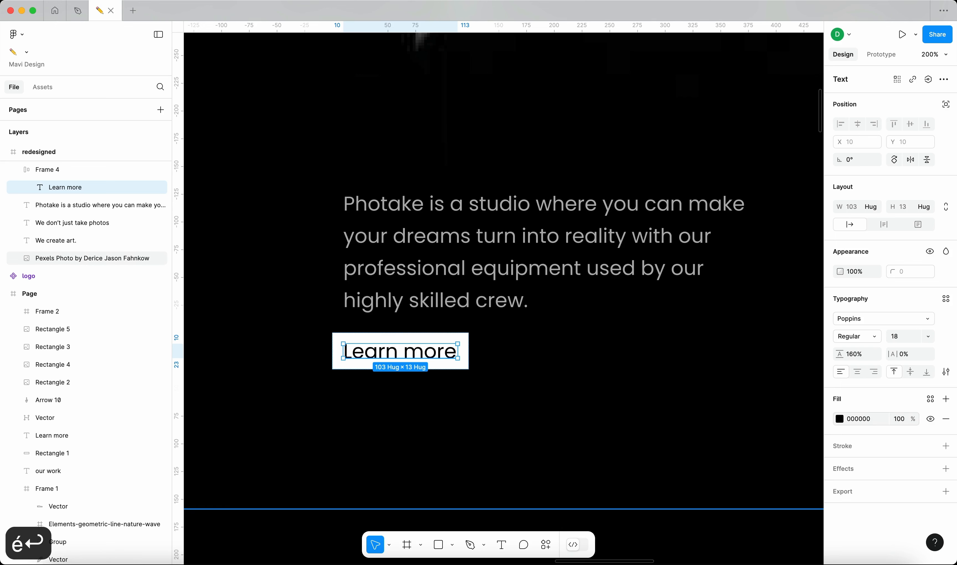
click(866, 336)
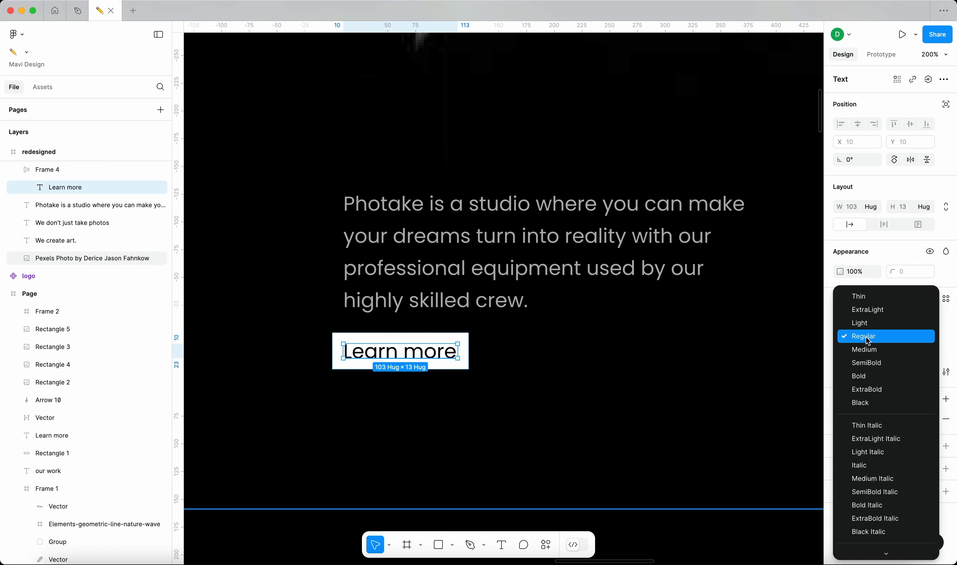
click(873, 377)
Set the vertical padding of the "Learn more" button frame to 20.
key(shift+Return)
click(907, 301)
key(shift+Up)
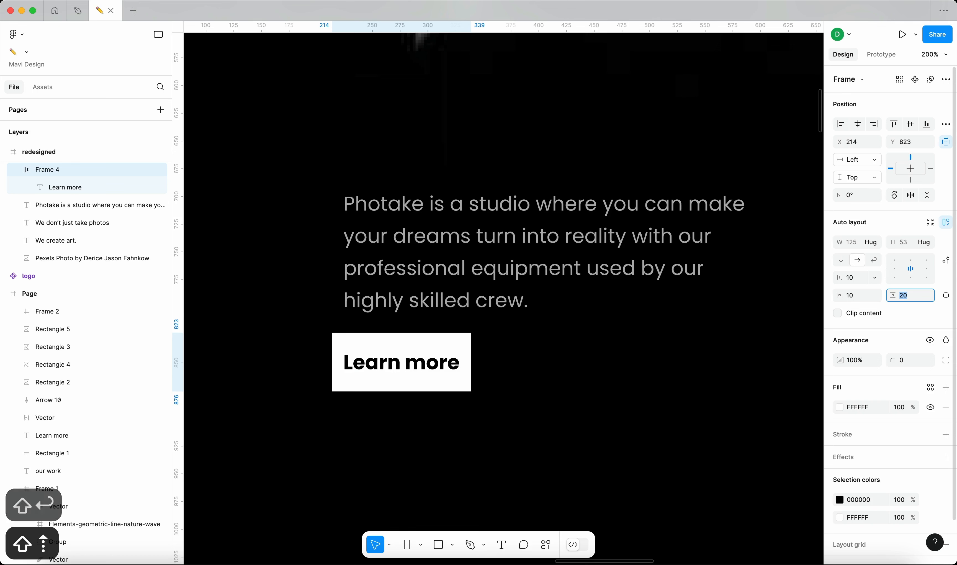
Set the Learn more button's vertical padding to 16 and its horizontal padding to 24.
key(Down)
click(868, 299)
key(shift+Up)
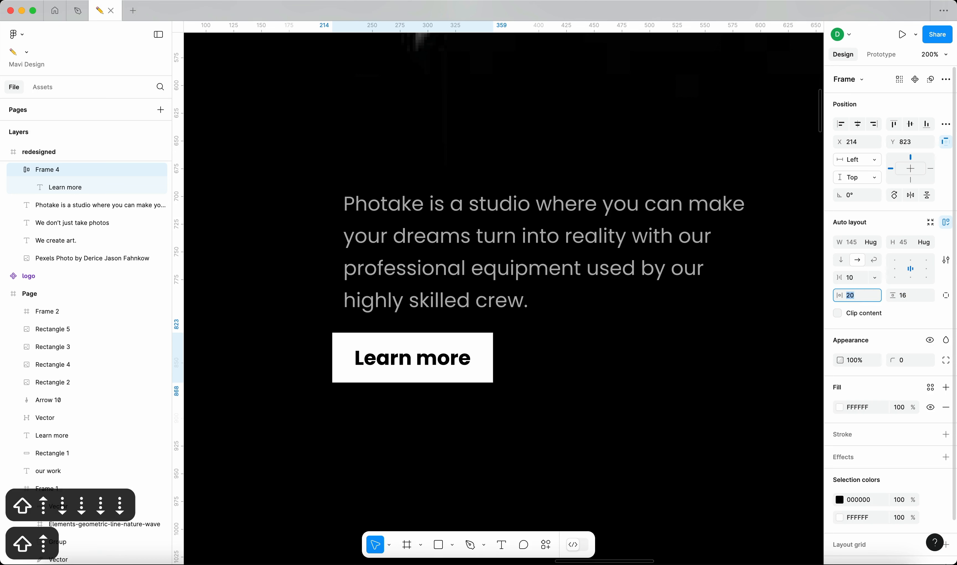
key(Up)
key(Up)
key(Up)
key(Up)
key(Up)
key(Down)
key(Return)
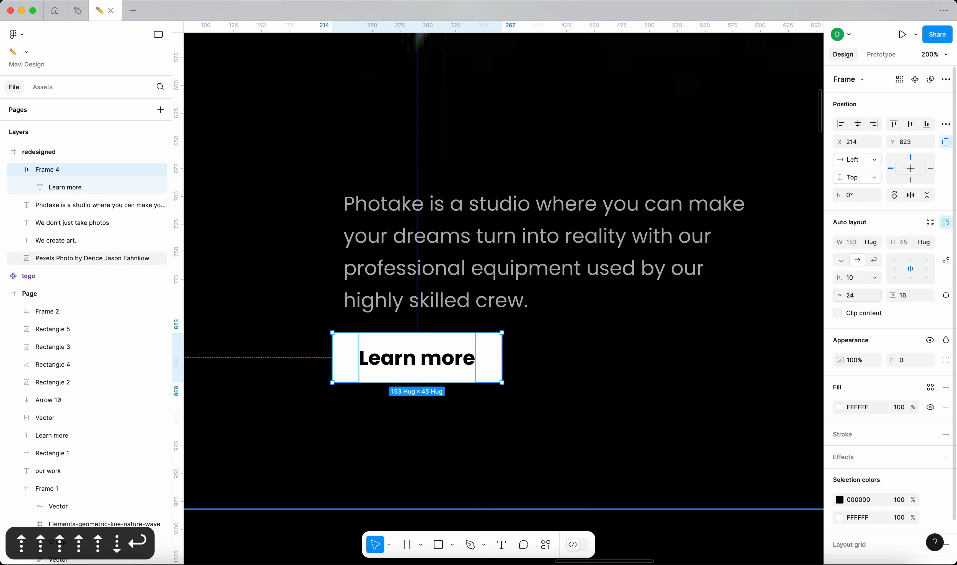
Move the Learn more button beneath the paragraph to about X 224, Y 835 and give it a corner radius of 8.
drag(460, 355, 471, 369)
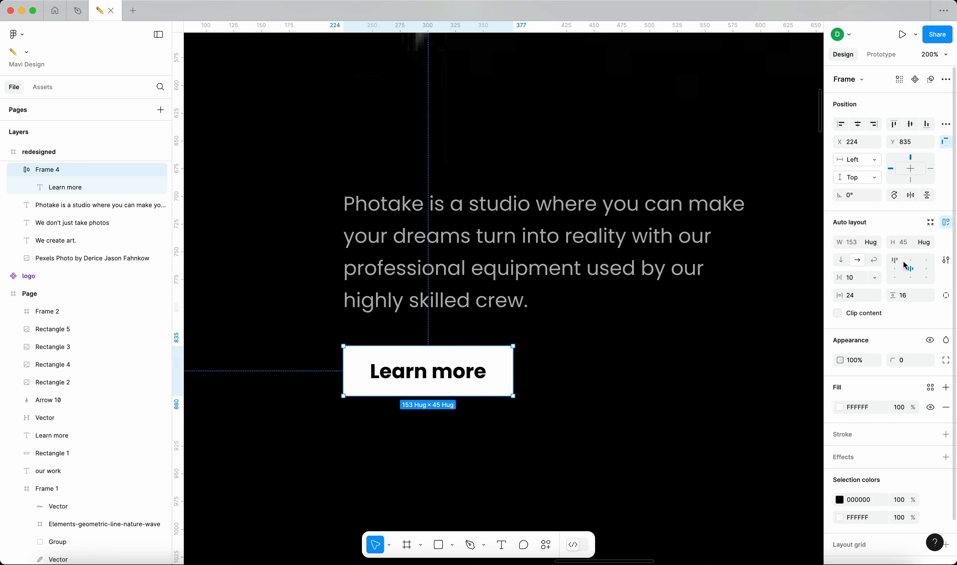
key(shift+Up)
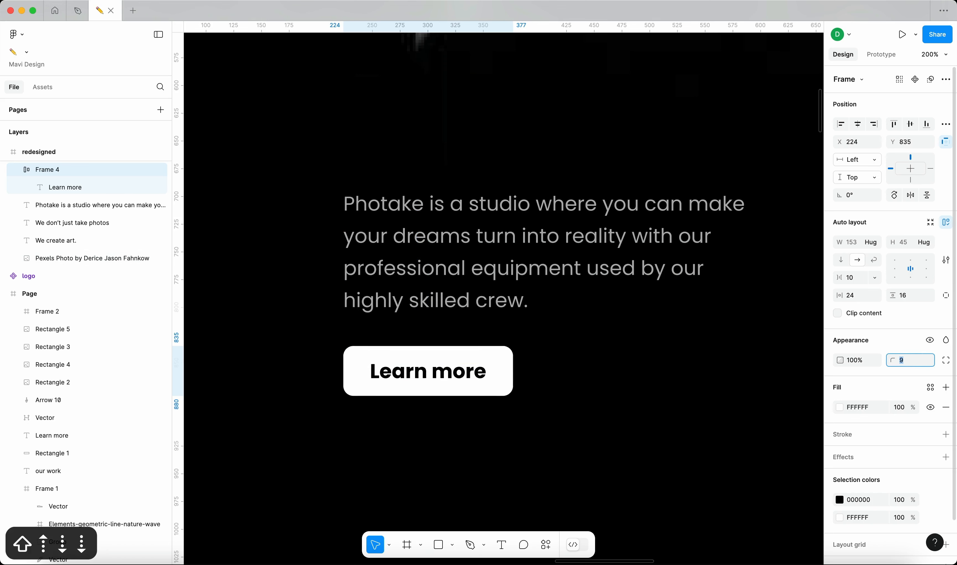
key(Up)
scroll(677, 368, down, 10)
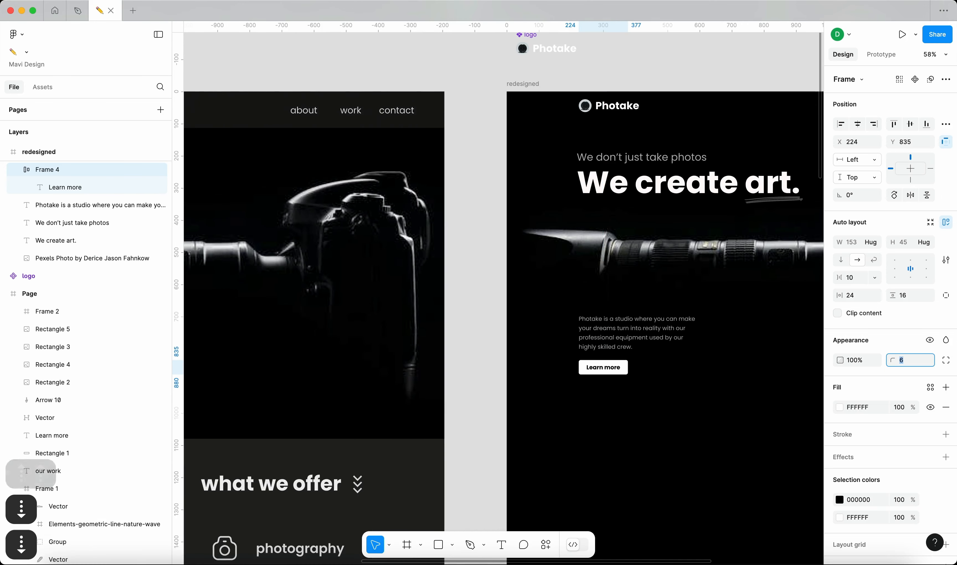
key(super+z)
key(super+z)
key(super+y)
Check the redesigned hero section's alignment against the layout grid, and hide the grid again.
scroll(769, 282, down, 5)
scroll(677, 293, up, 3)
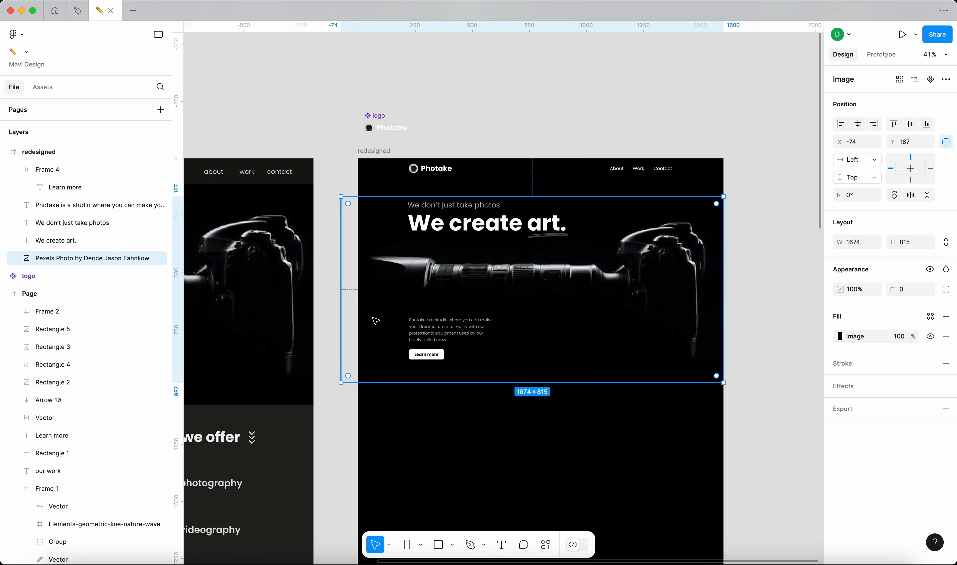
key(shift+g)
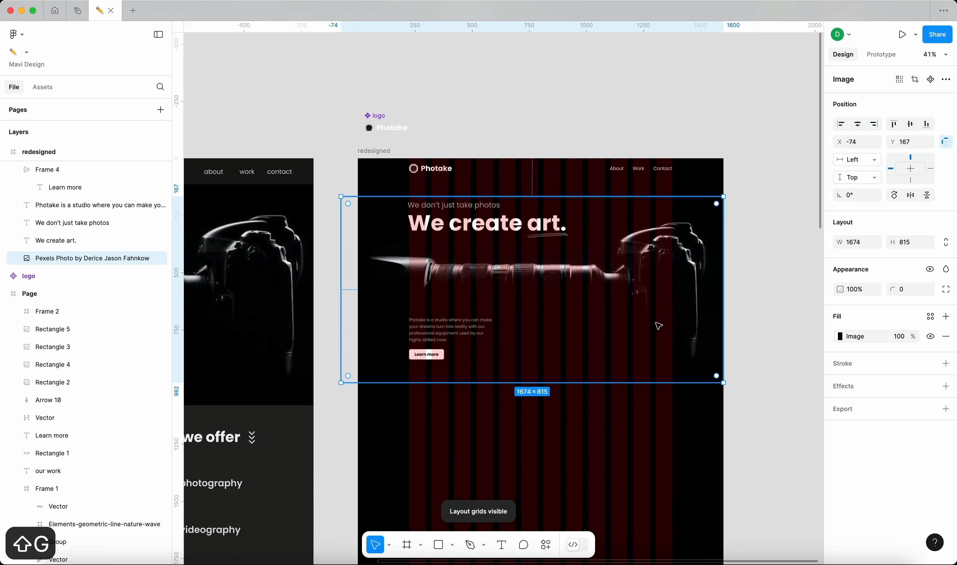
scroll(730, 275, up, 2)
scroll(737, 268, up, 3)
scroll(744, 263, down, 3)
click(744, 264)
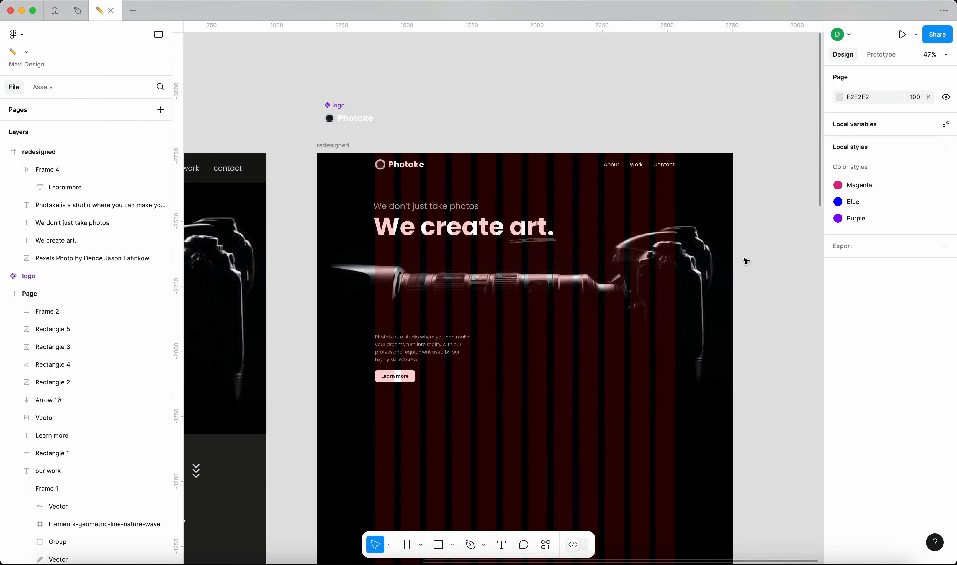
key(shift+g)
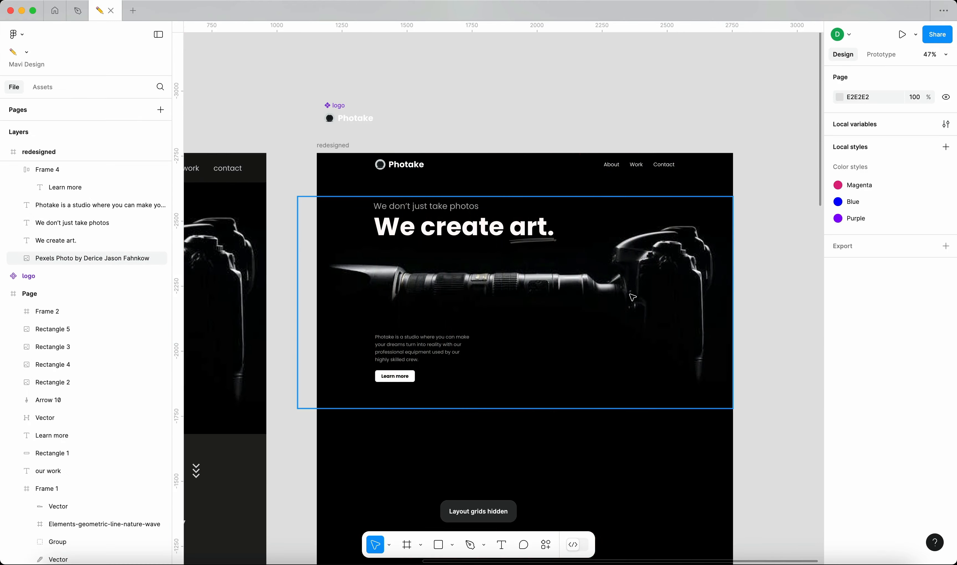
Enlarge the camera photo in the redesigned hero proportionally from its centre to about 1960 × 955.
click(637, 293)
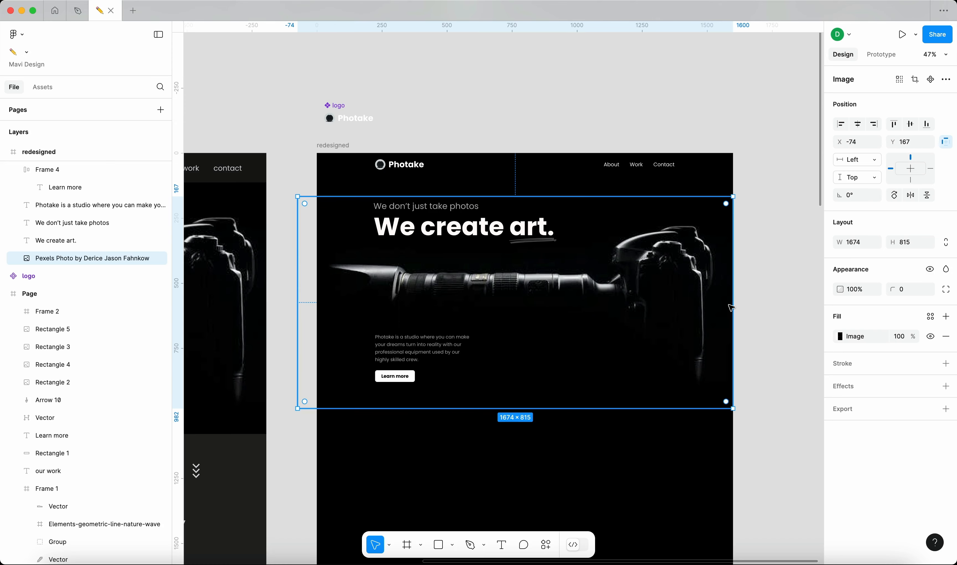
drag(736, 300, 787, 285)
scroll(784, 304, up, 3)
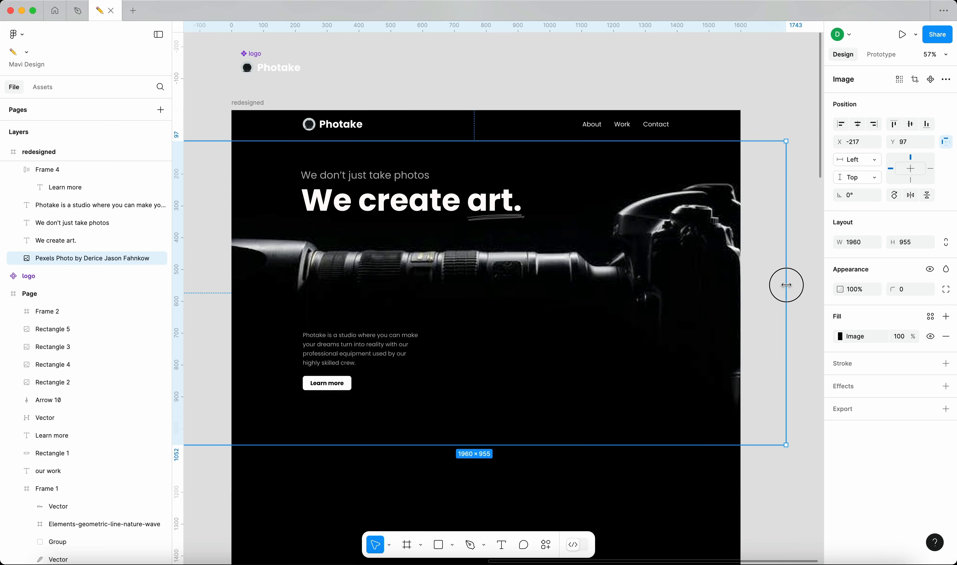
click(810, 233)
Review the redesigned hero beside the original page with the interface hidden, and restore the interface.
scroll(810, 234, left, 3)
key(super+backslash)
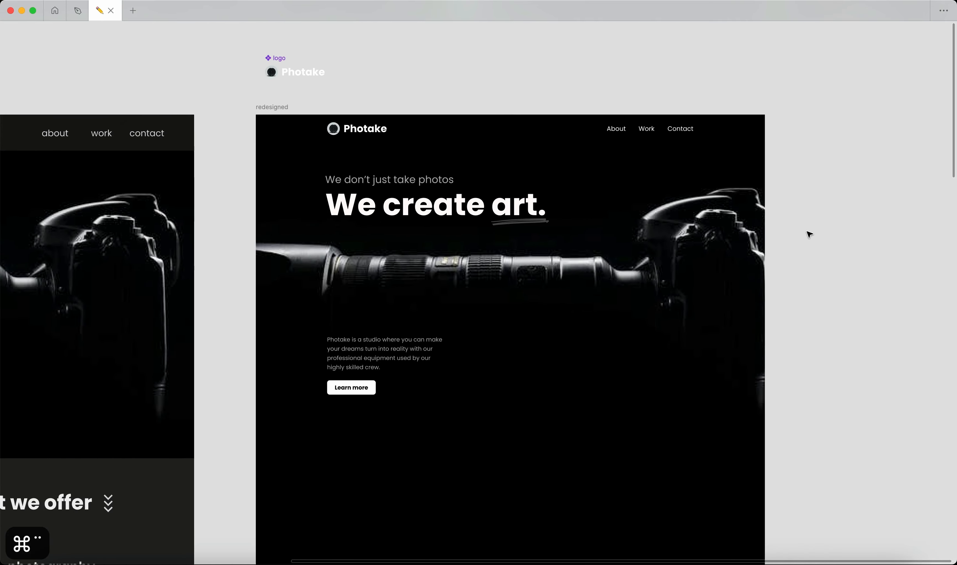
key(super+0)
scroll(810, 234, down, 10)
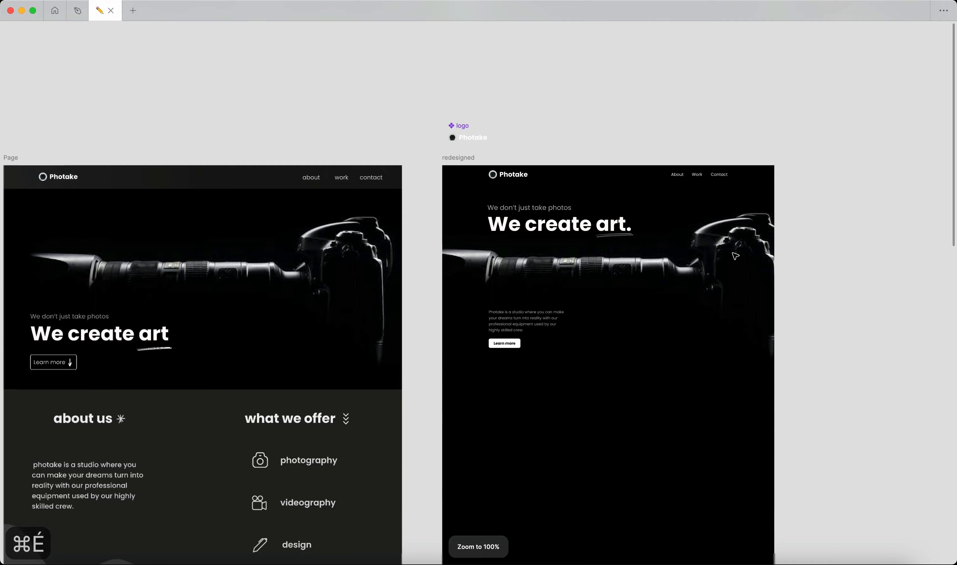
click(753, 278)
scroll(754, 278, up, 5)
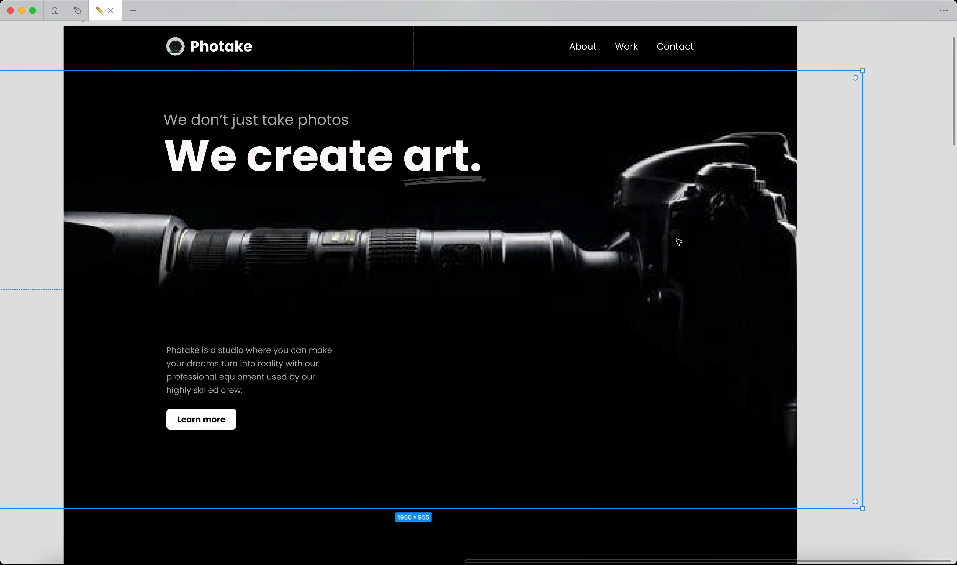
scroll(679, 242, down, 3)
click(853, 223)
scroll(853, 223, down, 3)
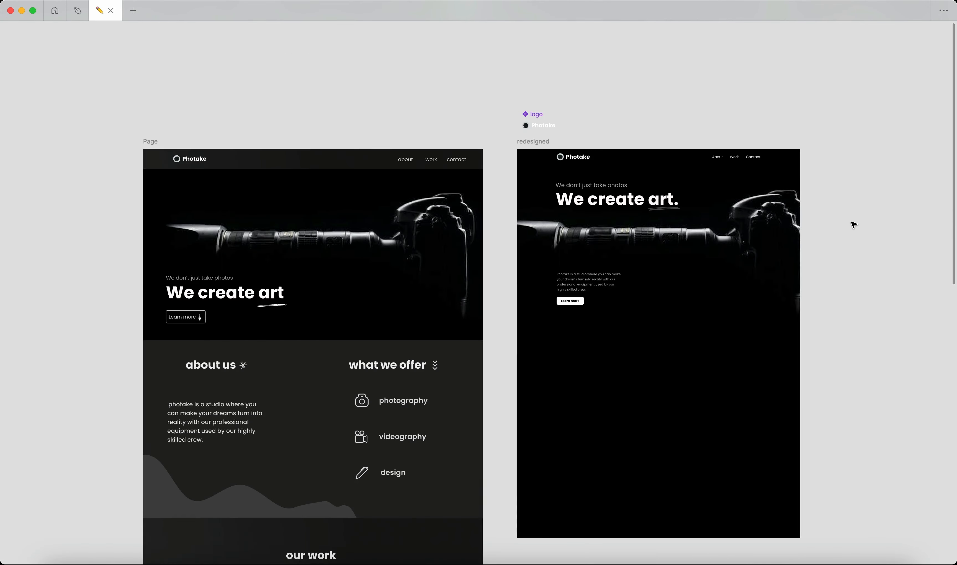
key(super+backslash)
scroll(597, 273, down, 3)
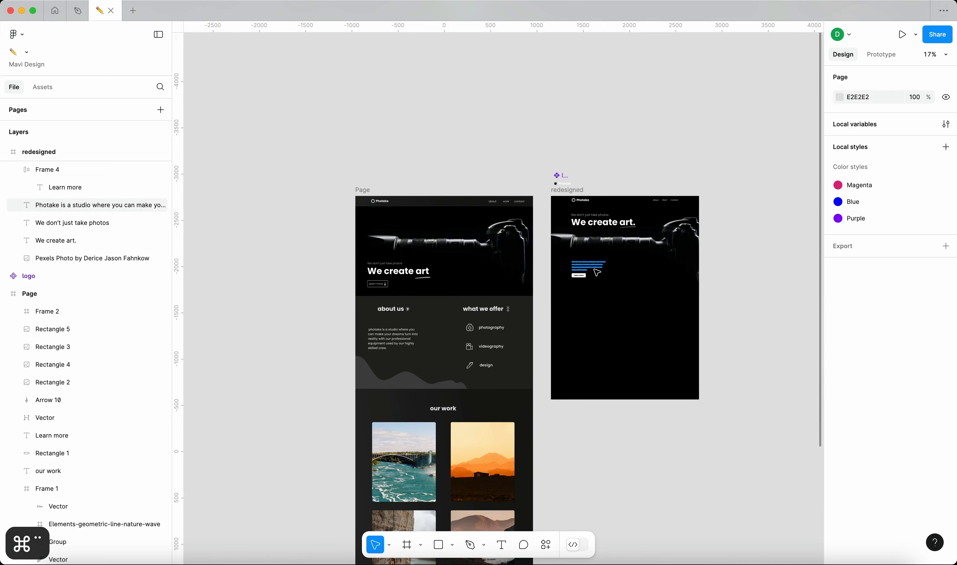
Set the Learn more button's vertical padding to 20 and its horizontal padding to 32.
scroll(597, 273, up, 8)
click(533, 303)
click(918, 298)
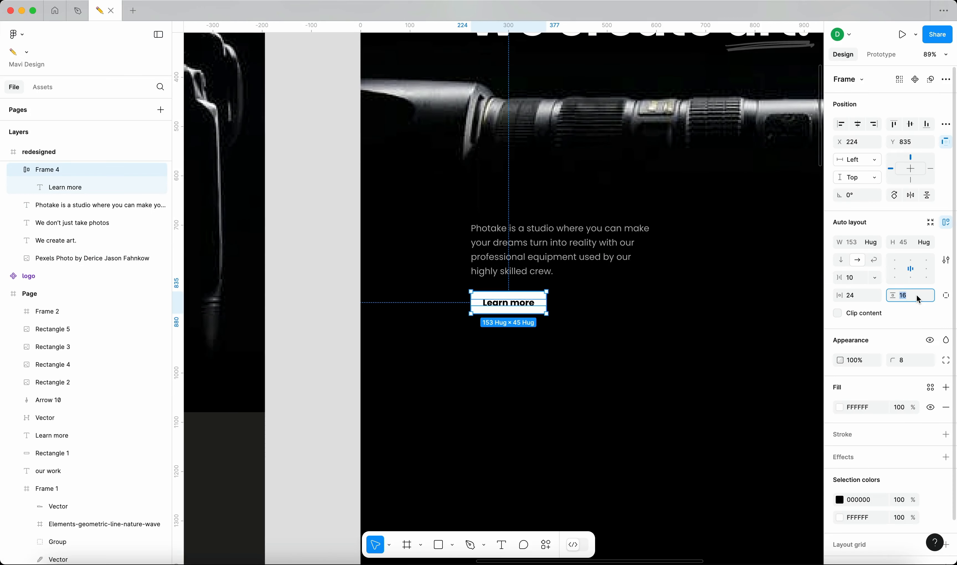
key(shift+Up)
key(Down)
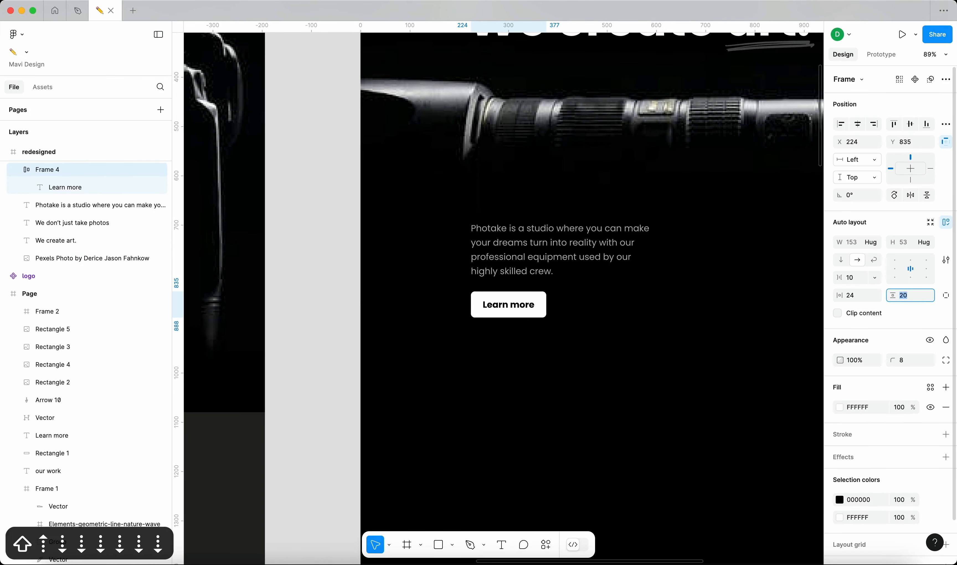
click(858, 296)
key(shift+Up)
key(Down)
key(Down)
key(Return)
Increase the corner radius of the Learn more button for rounder corners.
click(910, 360)
key(shift+Up)
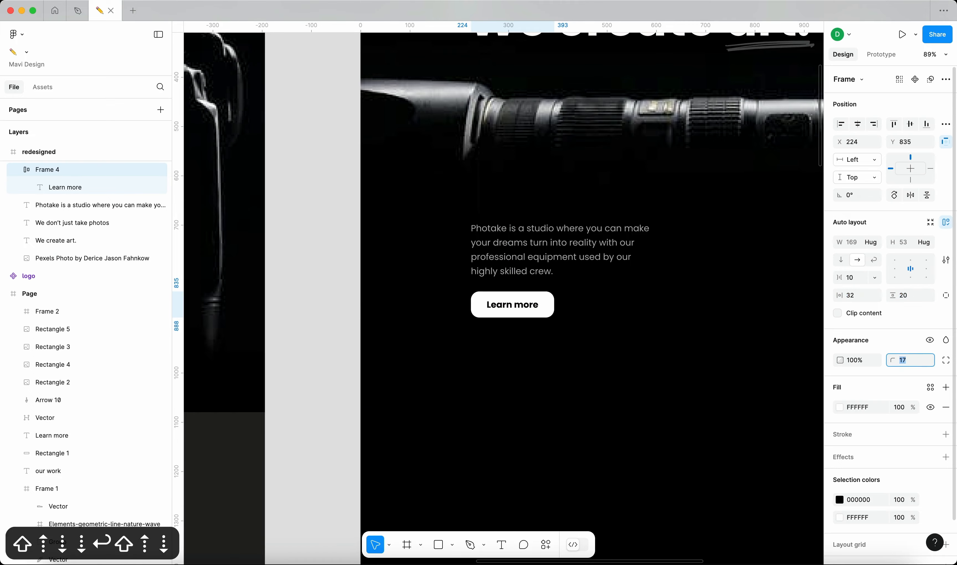
key(Down)
key(Down)
key(Up)
key(Return)
click(695, 309)
scroll(694, 309, down, 10)
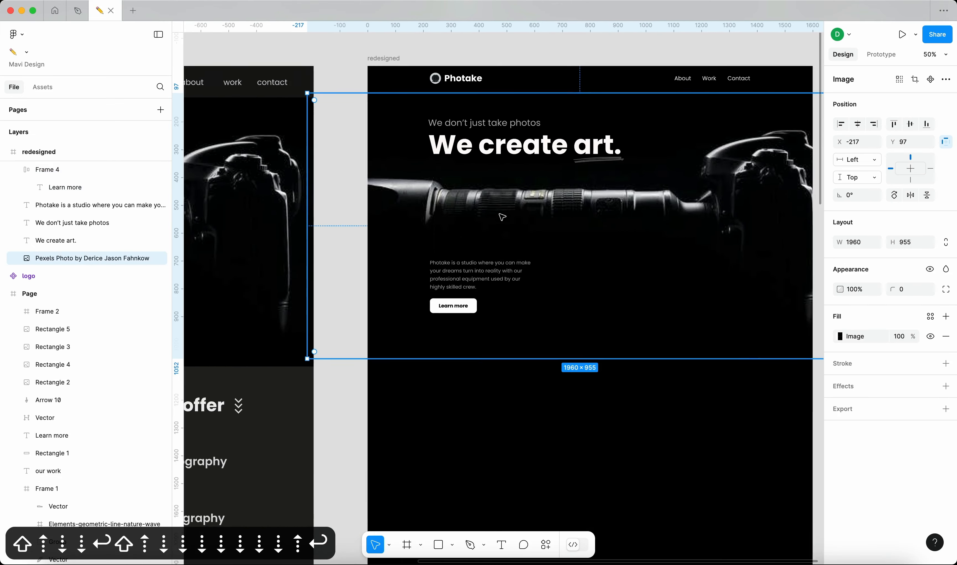
scroll(730, 291, up, 2)
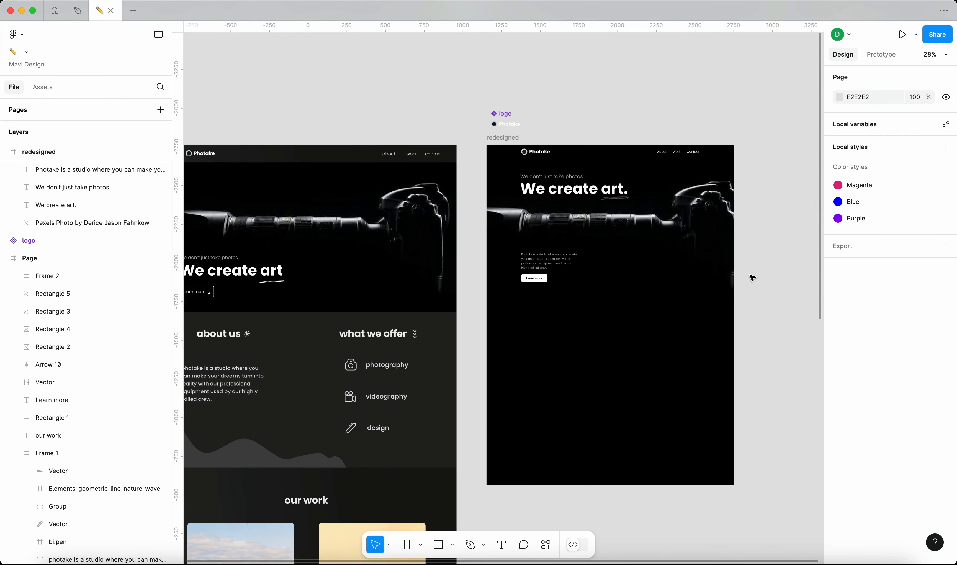
Examine the original page's about us and what we offer section, including its service icons.
click(354, 362)
scroll(354, 362, up, 10)
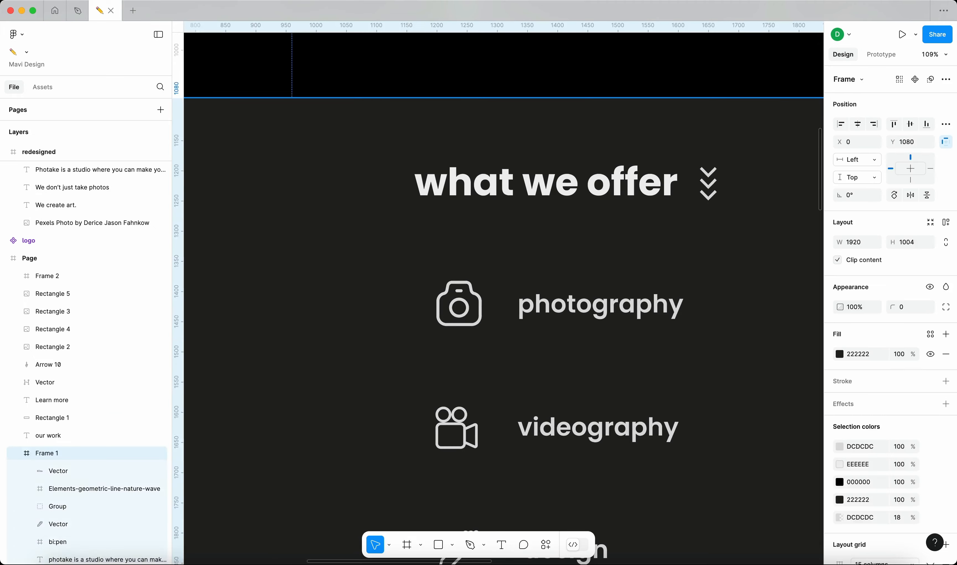
click(481, 297)
scroll(500, 334, down, 10)
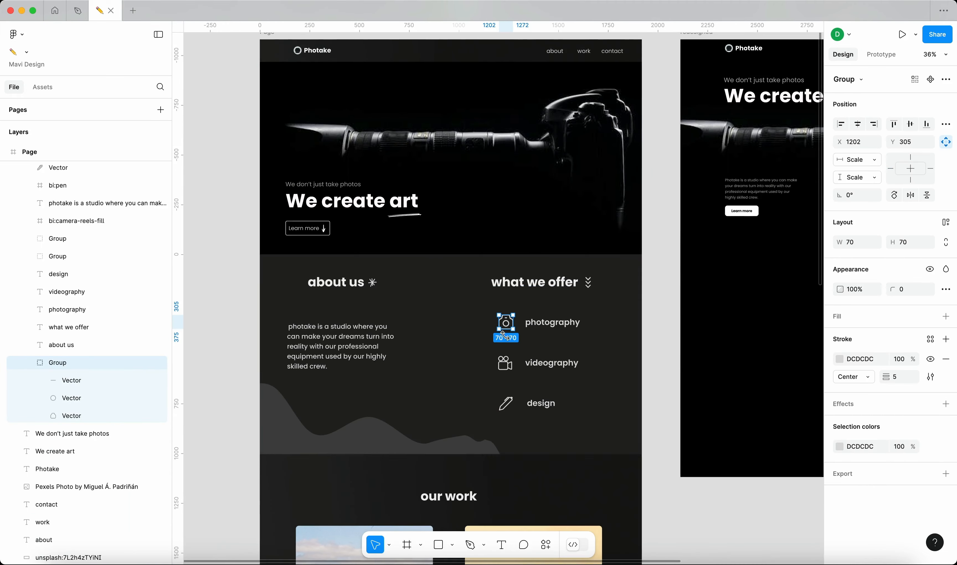
click(675, 429)
drag(663, 428, 459, 277)
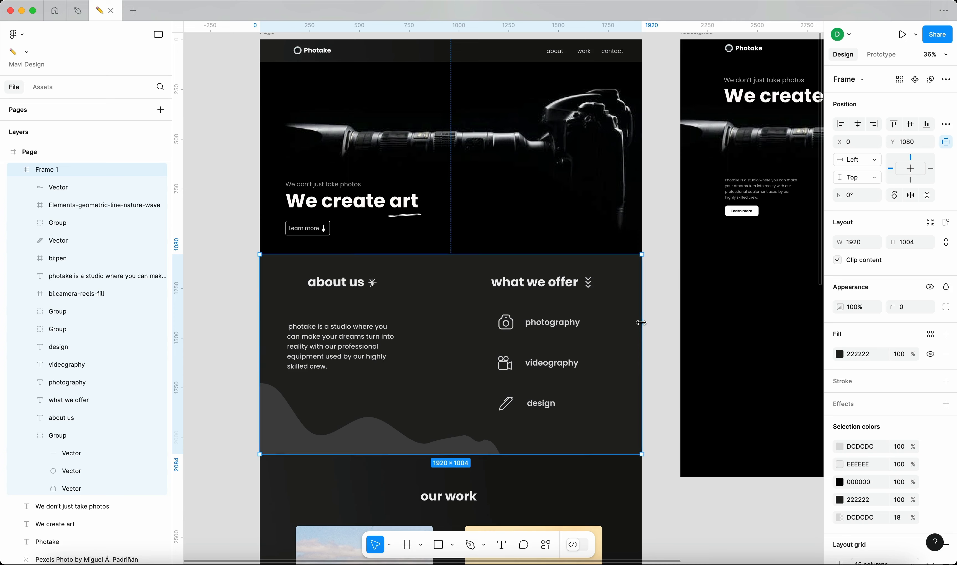
click(673, 310)
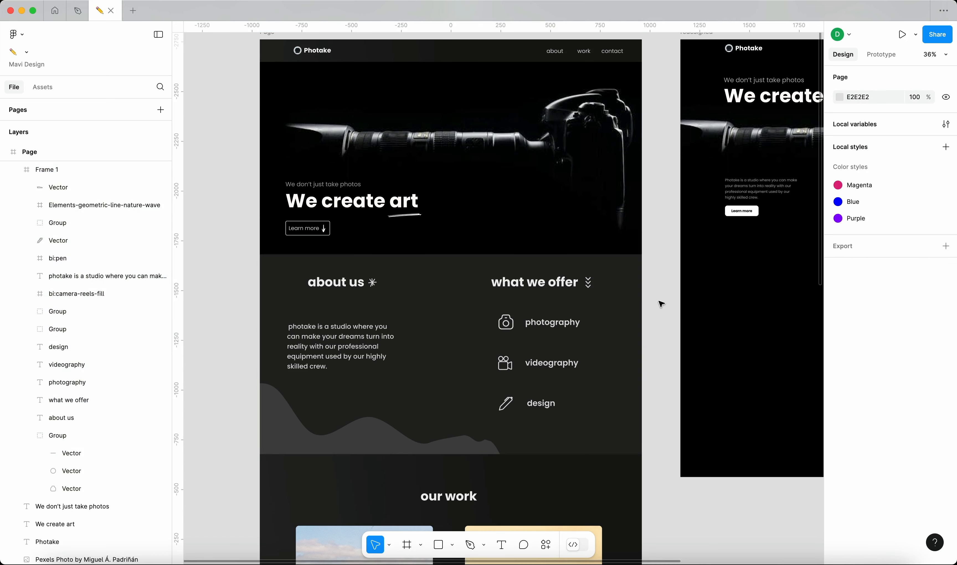
key(ctrl+z)
key(ctrl+z)
key(ctrl+y)
key(ctrl+y)
scroll(547, 337, down, 5)
Duplicate the original about us and what we offer frame onto the empty canvas above the redesigned frame.
drag(511, 359, 757, 173)
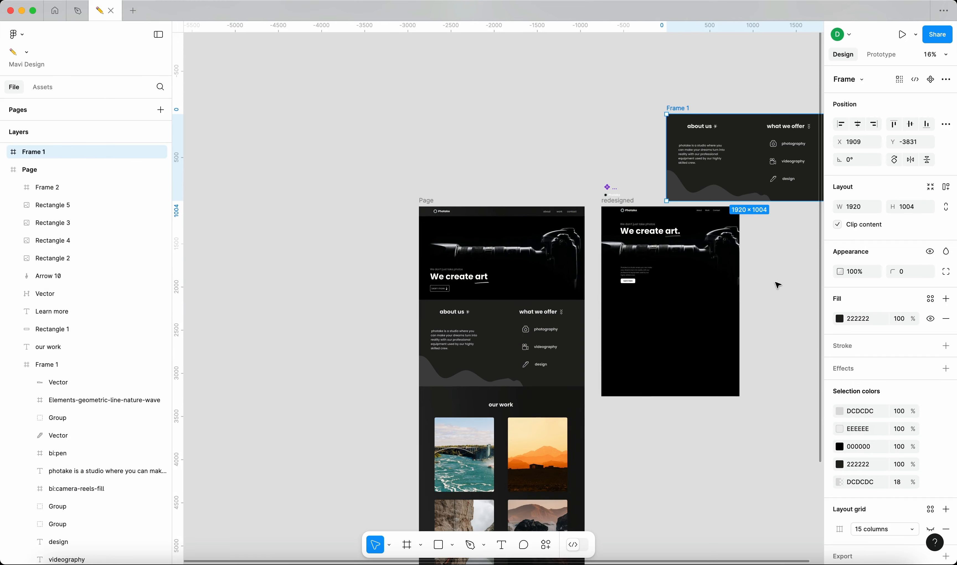
scroll(778, 285, right, 3)
scroll(620, 233, up, 5)
scroll(542, 204, down, 3)
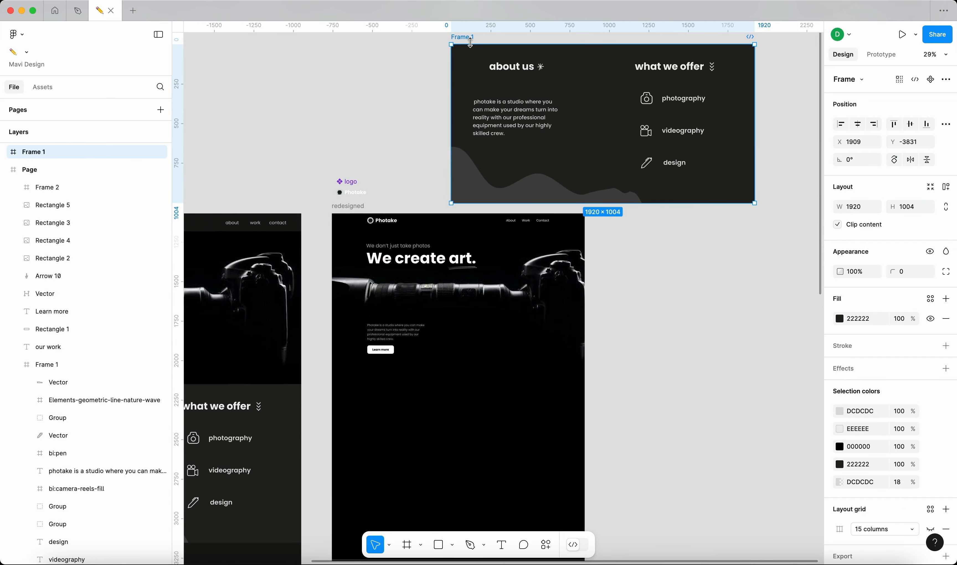
drag(471, 41, 447, 41)
Move the pen, video camera and photo camera icons from the copied section into the redesigned hero, to the right of the paragraph.
drag(757, 229, 642, 87)
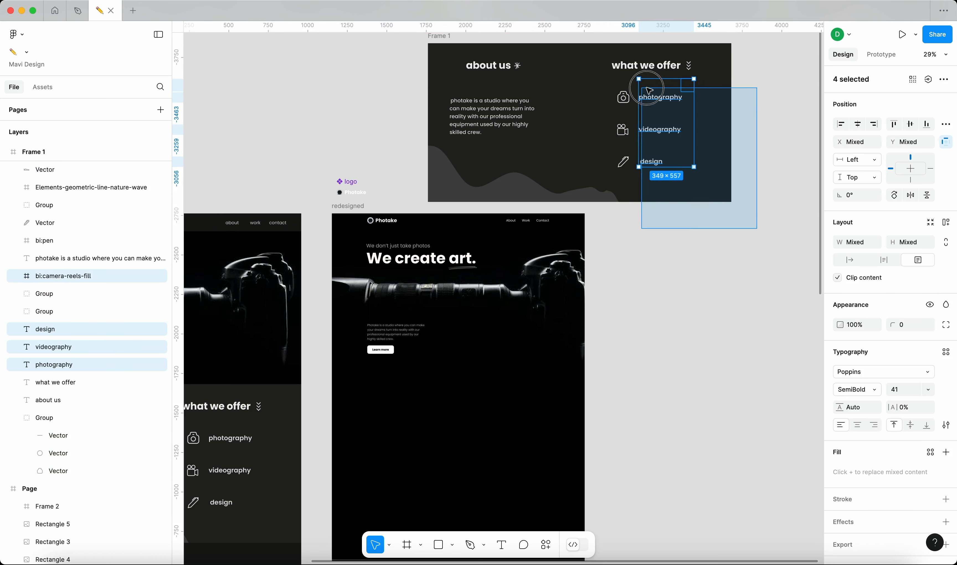
click(602, 152)
click(625, 161)
drag(624, 161, 491, 330)
click(626, 130)
drag(624, 131, 513, 328)
click(623, 97)
drag(623, 97, 530, 333)
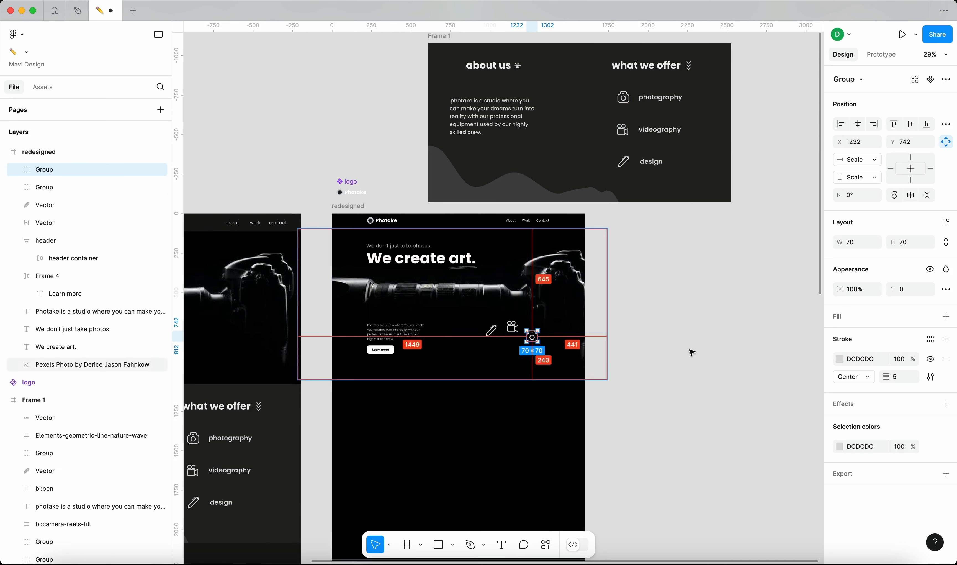
Scale the pen, video camera and photo camera icons together to 50%.
click(714, 357)
drag(714, 357, 483, 319)
scroll(515, 368, up, 5)
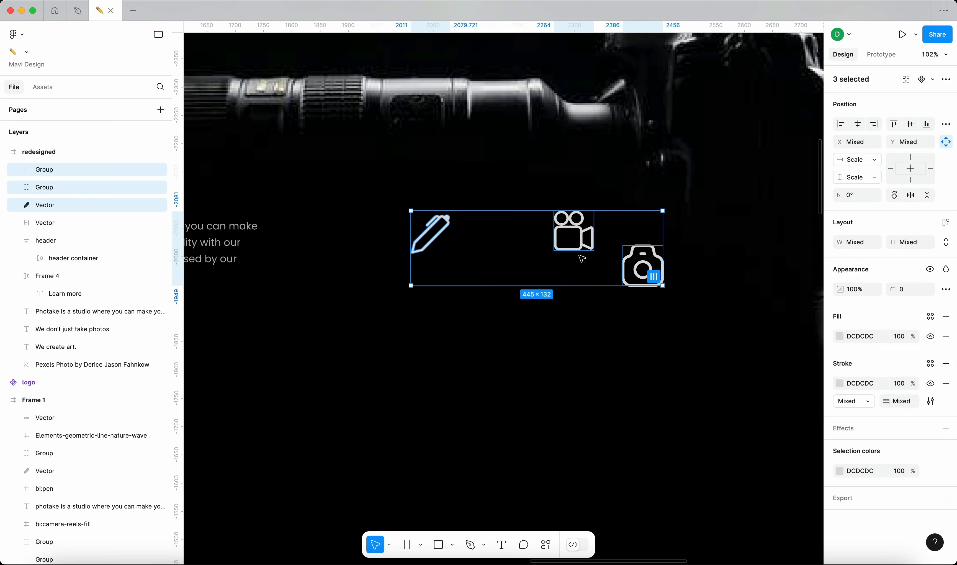
key(k)
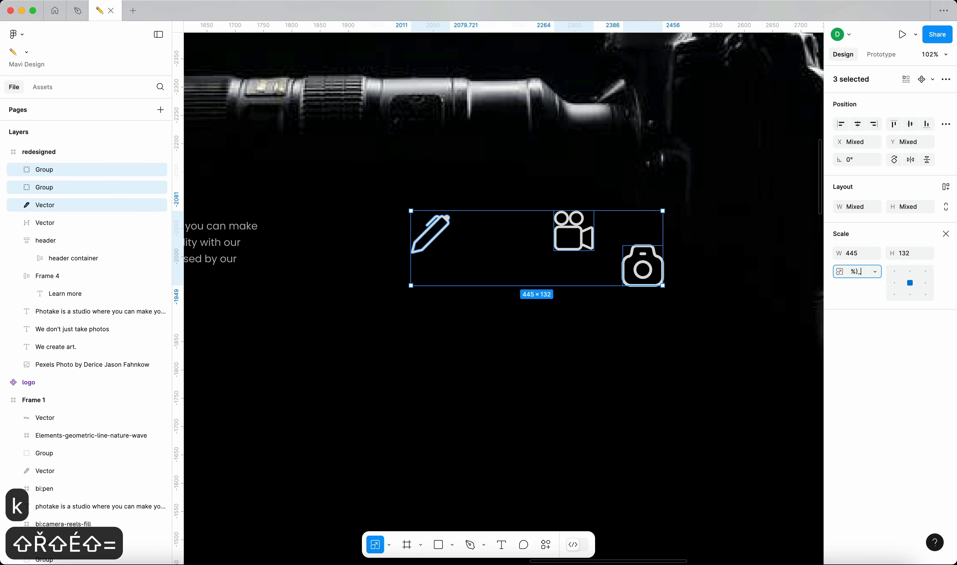
key(Return)
text(křé5)
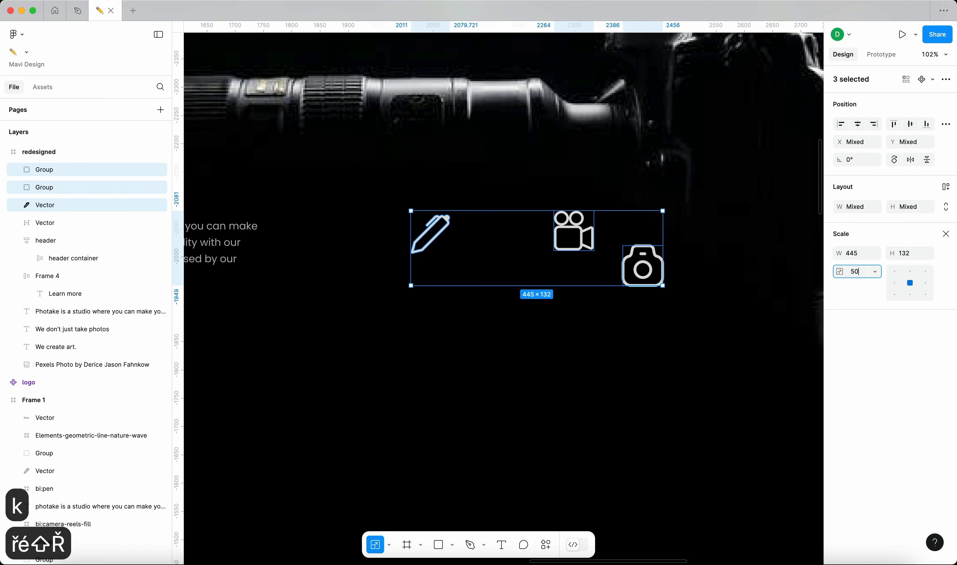
key(Return)
key(super+0)
scroll(519, 226, down, 5)
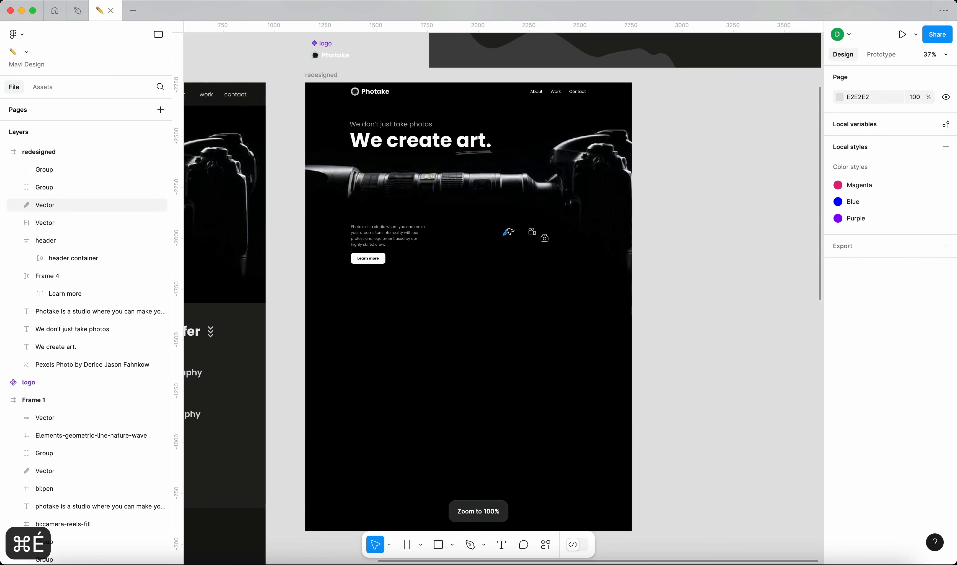
Duplicate the hero paragraph below the icons at about X 804, Y 835 and change the copy's text to "Photography".
scroll(320, 236, up, 5)
click(295, 244)
drag(294, 243, 535, 300)
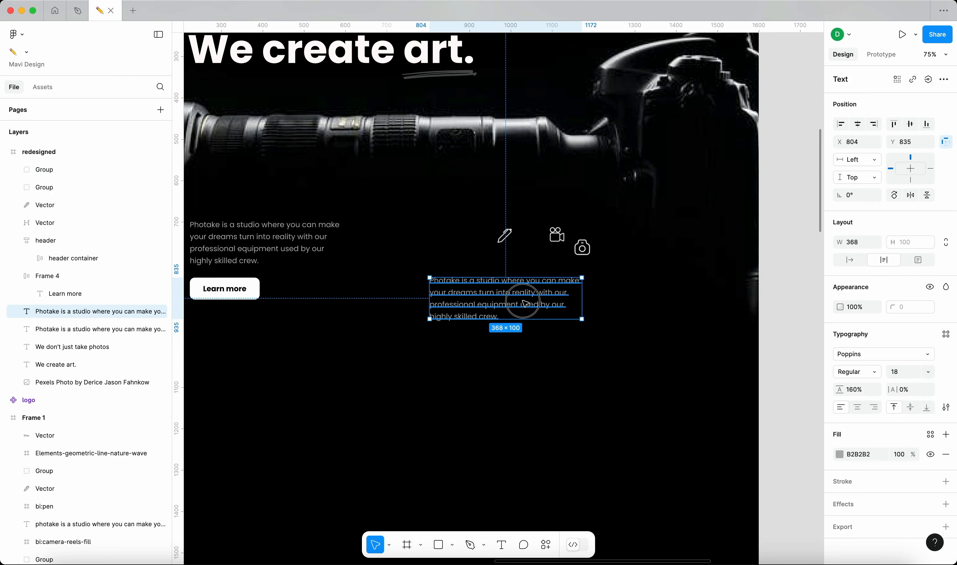
scroll(567, 275, down, 5)
scroll(567, 275, up, 5)
scroll(567, 275, down, 5)
text(Photogra)
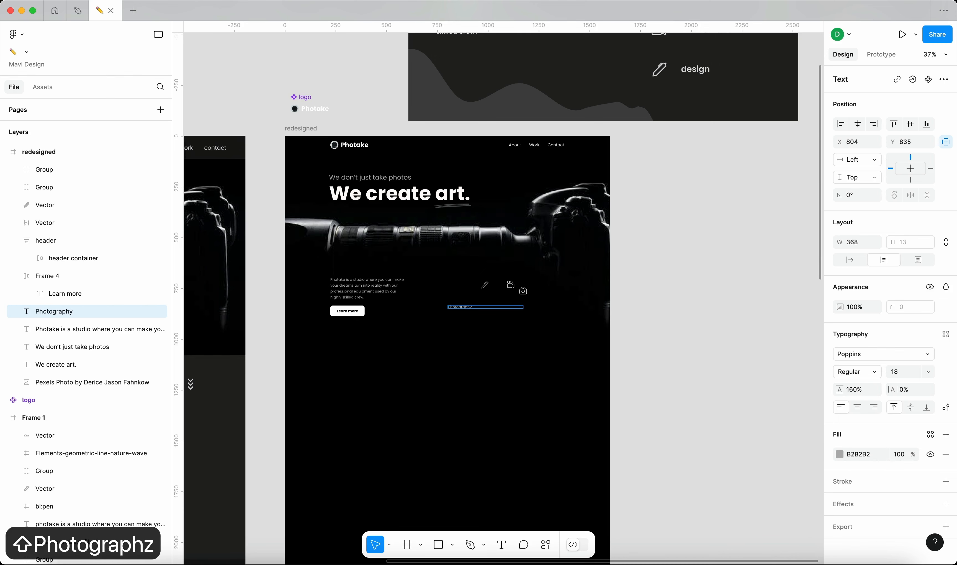
Duplicate the "Photography" label to its right at about X 1003, Y 848 and change the copy's text to "Videography".
text(p)
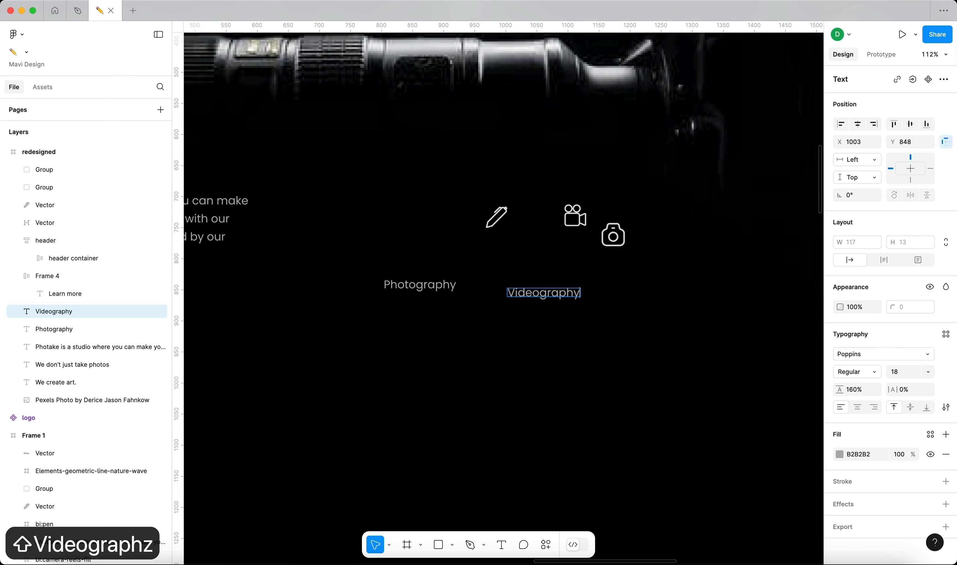
text(hy)
scroll(558, 431, down, 10)
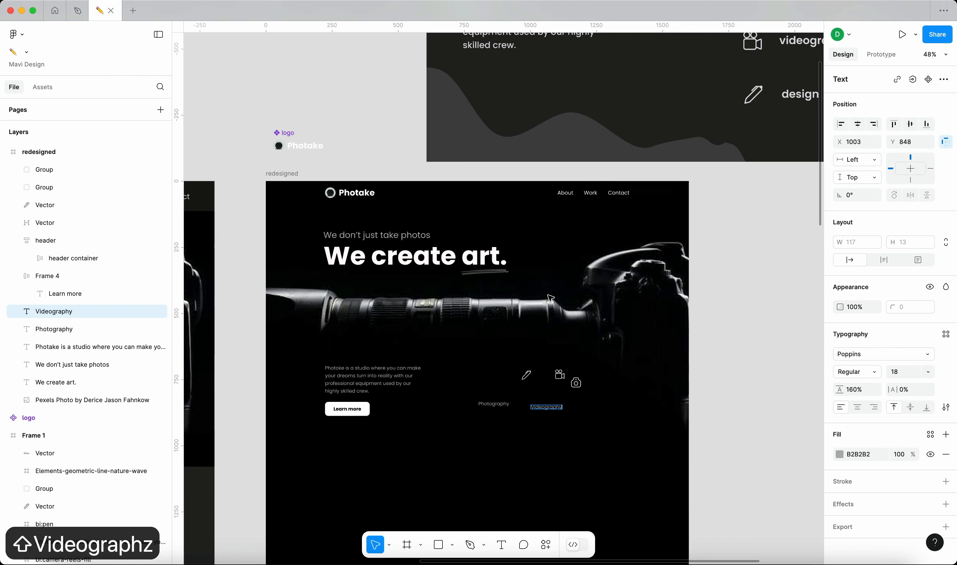
key(Escape)
Duplicate the "Videography" label to its right at about X 1144, Y 848 and change the copy's text to "Design".
scroll(559, 430, up, 10)
drag(557, 399, 633, 400)
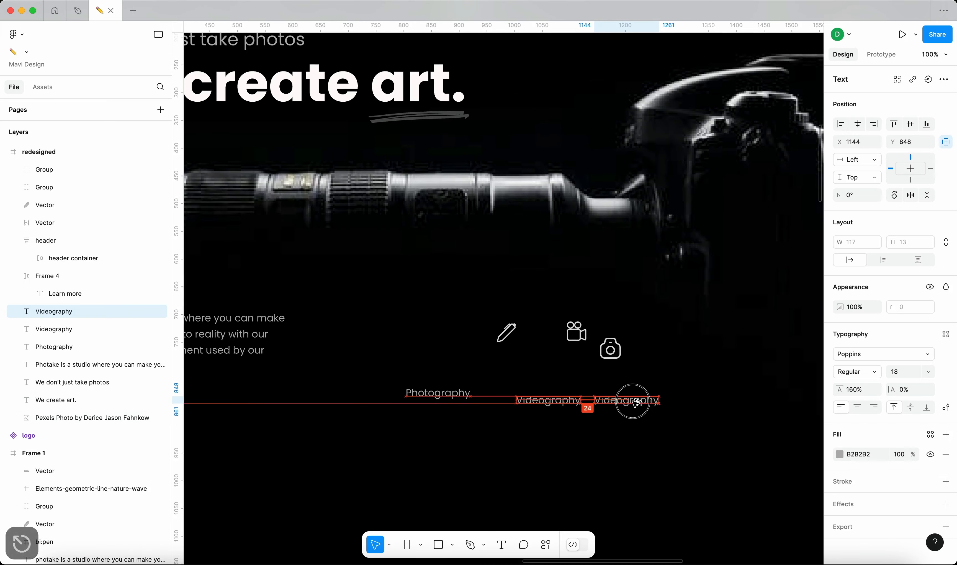
key(Return)
text(Design)
key(Escape)
Move the pen icon away from the video camera, to about X 886, Y 716.
scroll(492, 320, up, 5)
click(561, 343)
scroll(566, 347, down, 5)
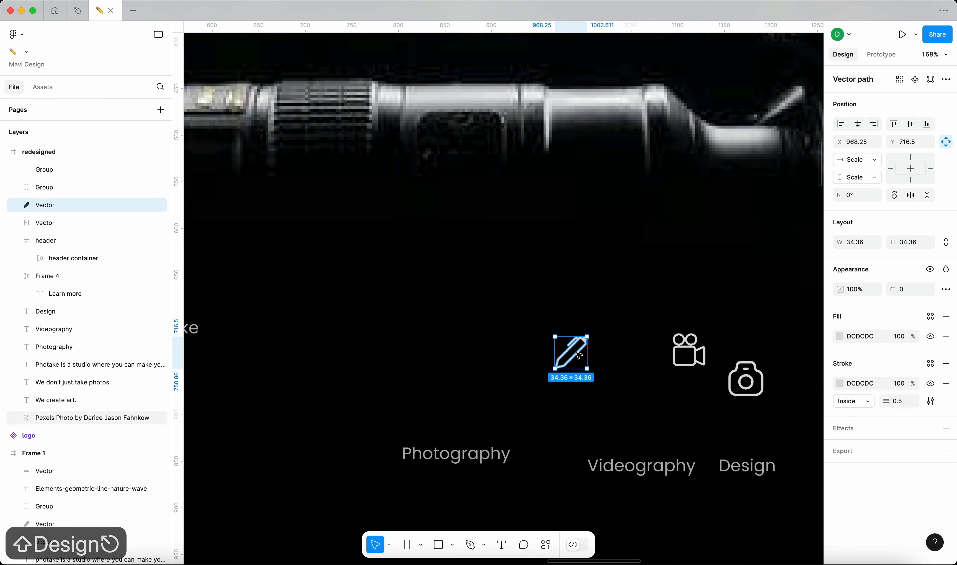
drag(574, 354, 502, 355)
scroll(574, 367, up, 8)
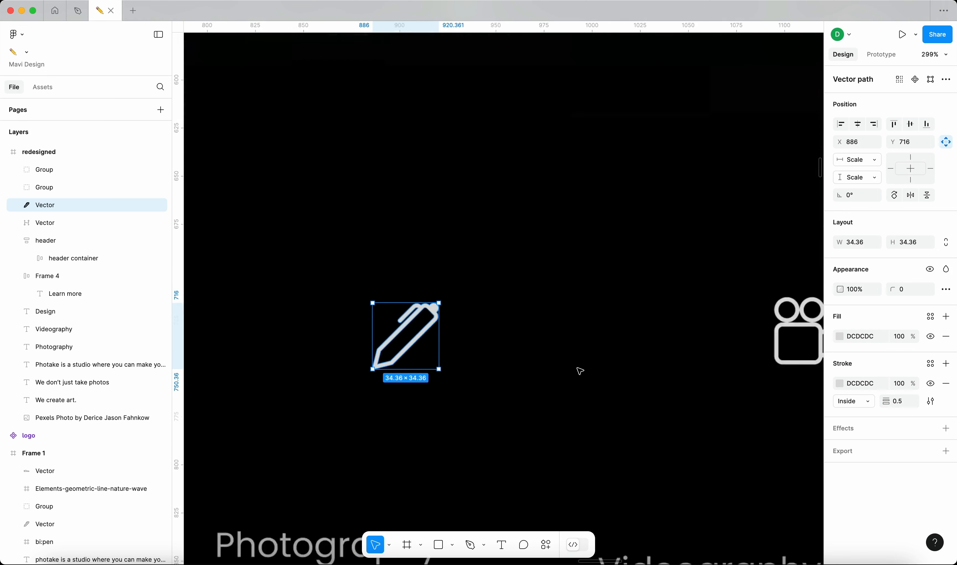
scroll(345, 342, down, 5)
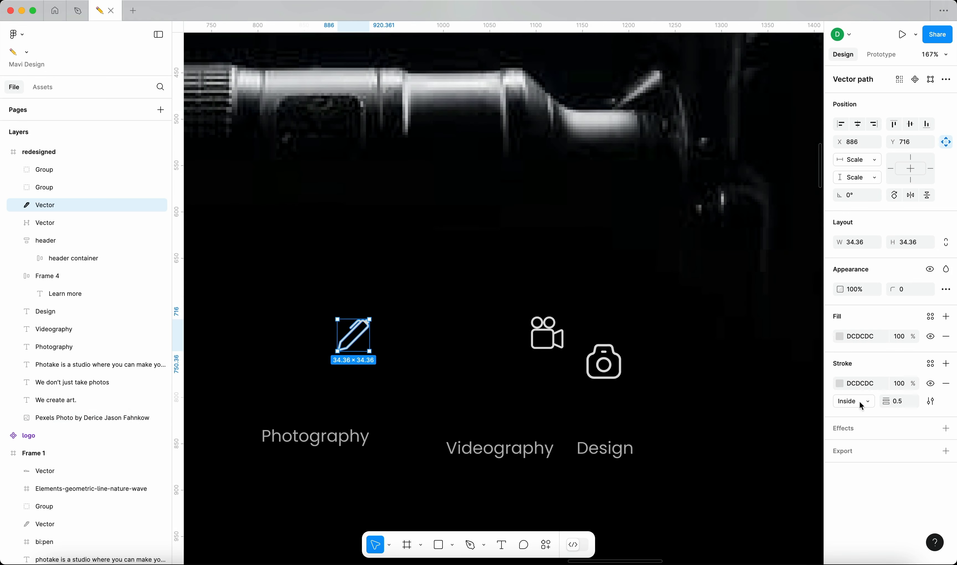
click(365, 362)
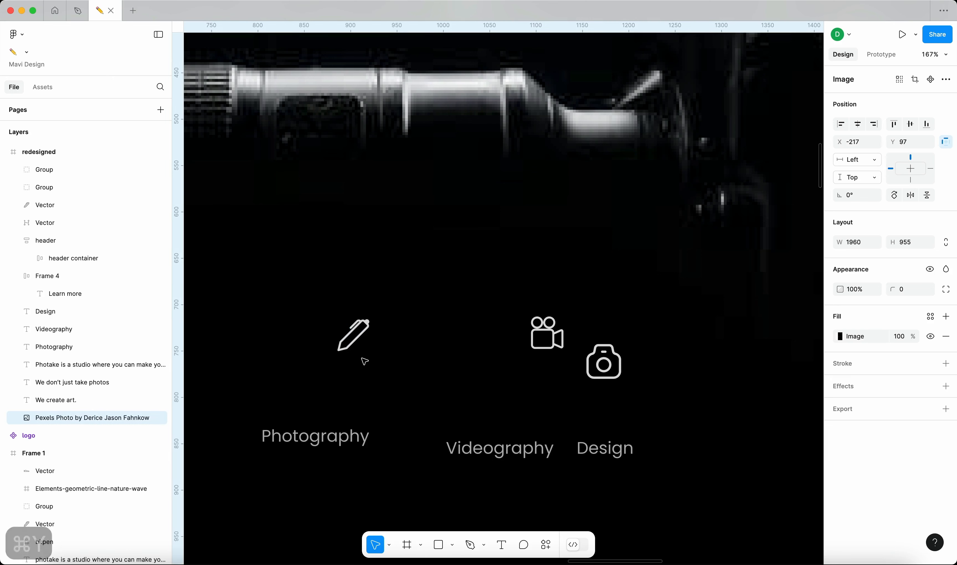
Draw a 40 × 40 frame above the "Photography" label at X 807, Y 725 and rename it "icon 1".
scroll(360, 346, left, 5)
key(f)
drag(352, 303, 384, 334)
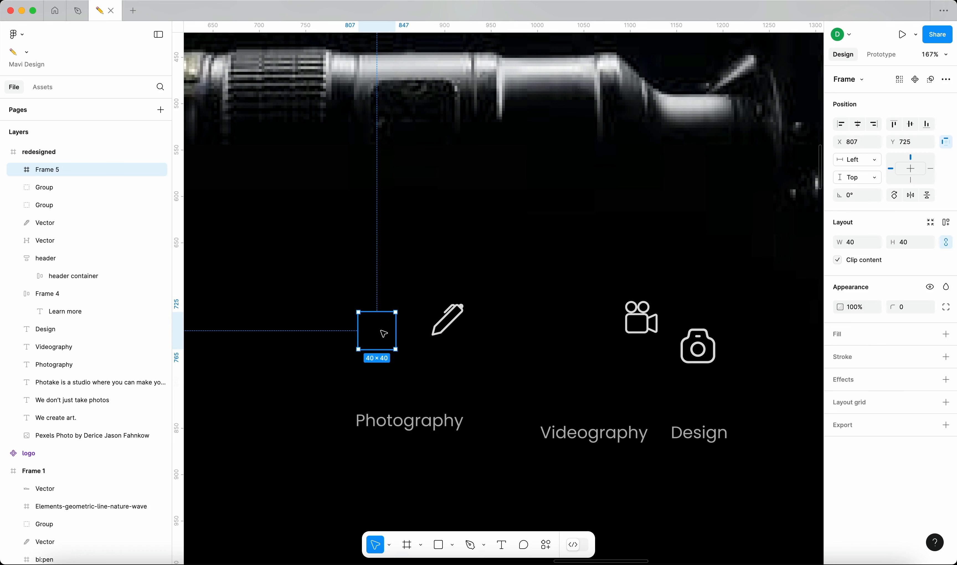
key(super+r)
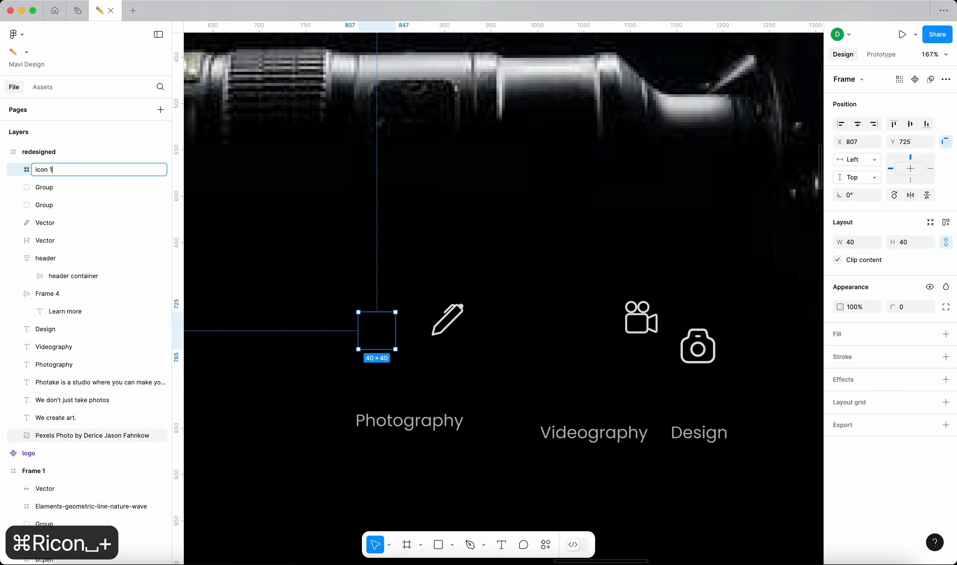
key(Return)
Move the pen icon aside and nest the photo camera icon inside the icon 1 frame, centred horizontally and vertically.
click(434, 323)
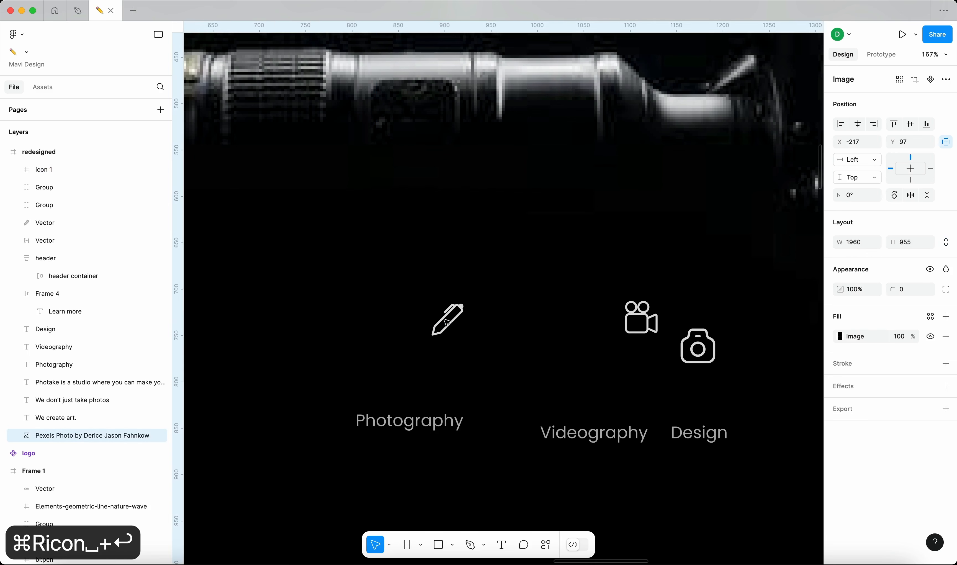
drag(446, 321, 509, 294)
click(699, 349)
drag(700, 351, 497, 368)
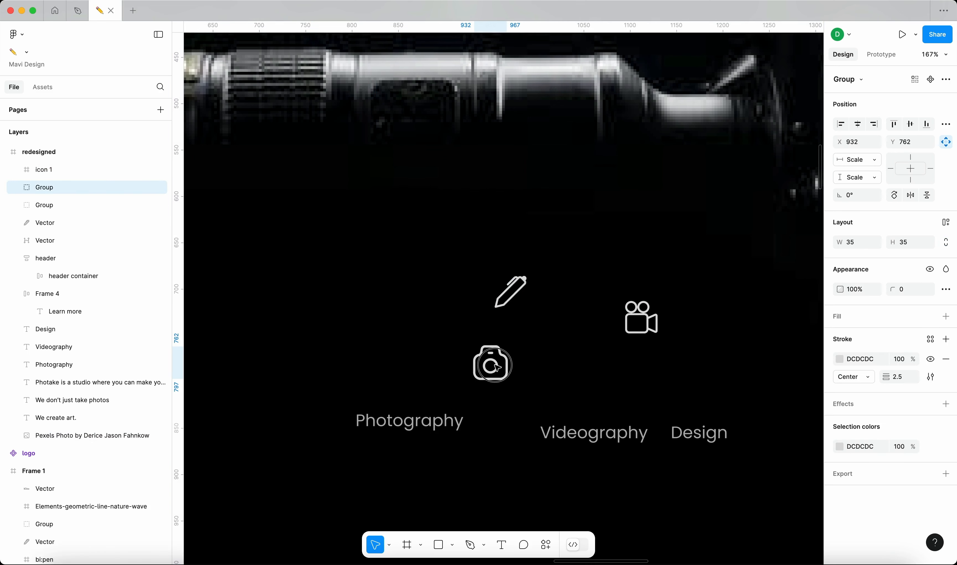
key(super+x)
click(388, 341)
key(super+v)
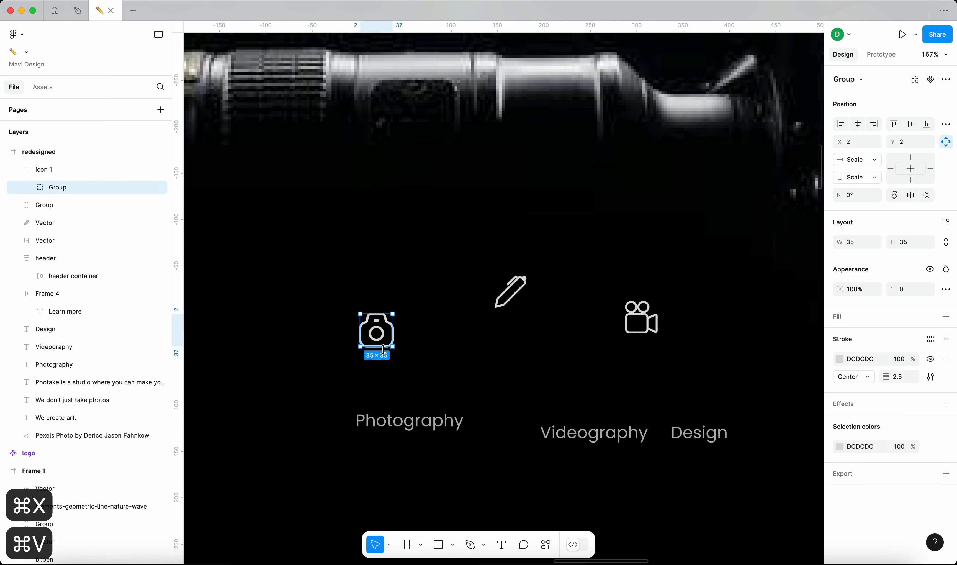
key(alt+h)
key(alt+v)
Give the icon 1 frame a white FFFFFF fill at 10% opacity.
key(shift+Return)
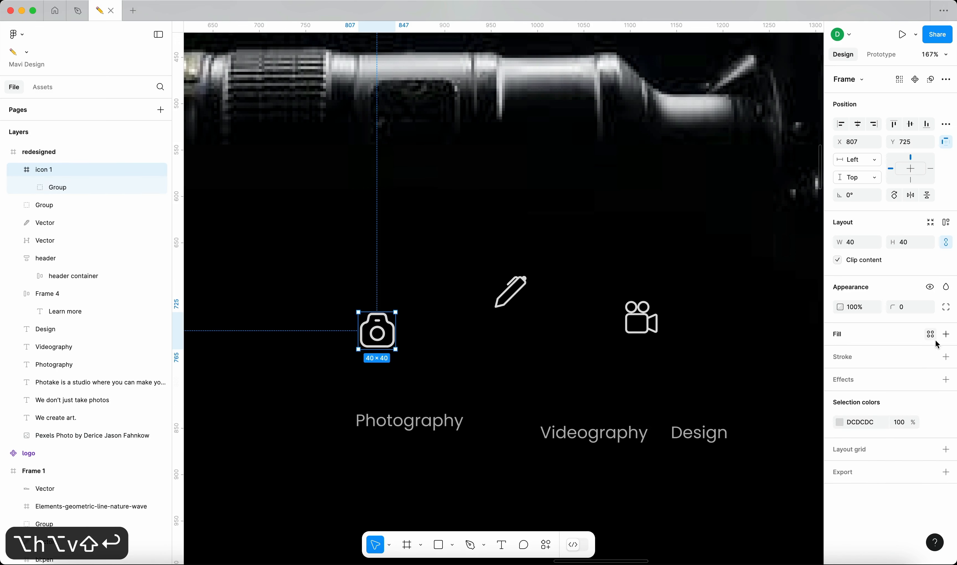
click(945, 334)
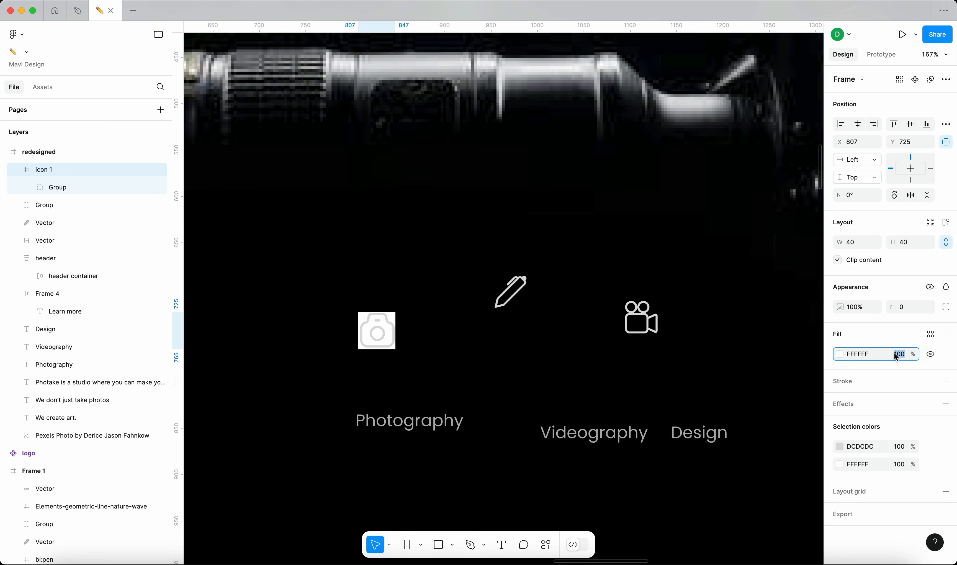
key(Return)
scroll(428, 332, up, 5)
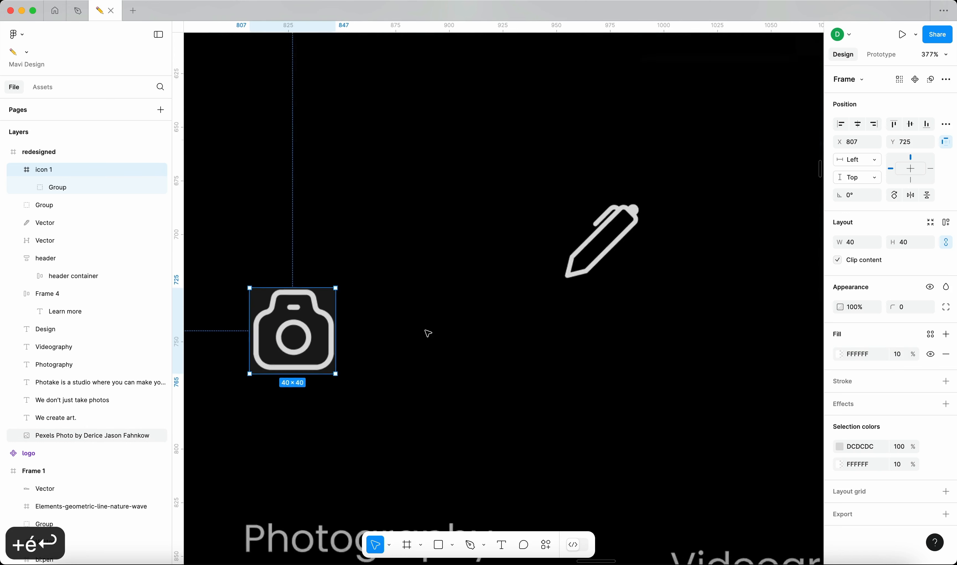
Set the photo camera's constraints to Center in both directions and enlarge the icon 1 frame from its centre to 60 × 60.
key(Return)
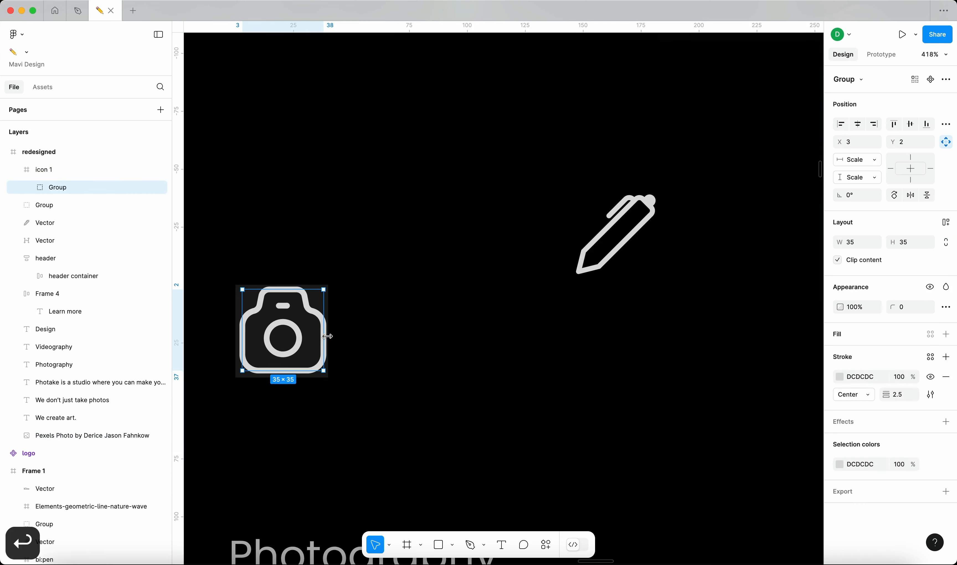
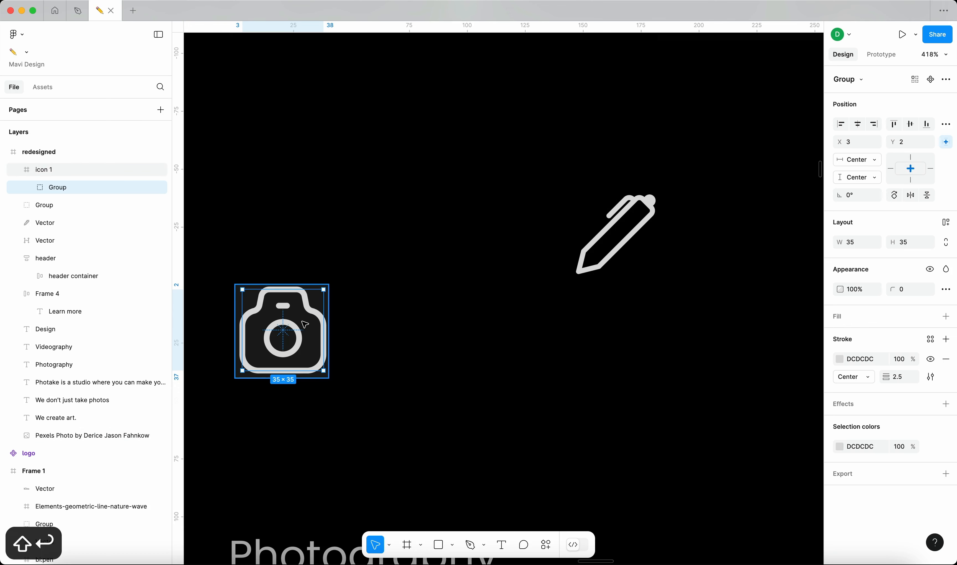
key(shift+Return)
drag(328, 284, 351, 271)
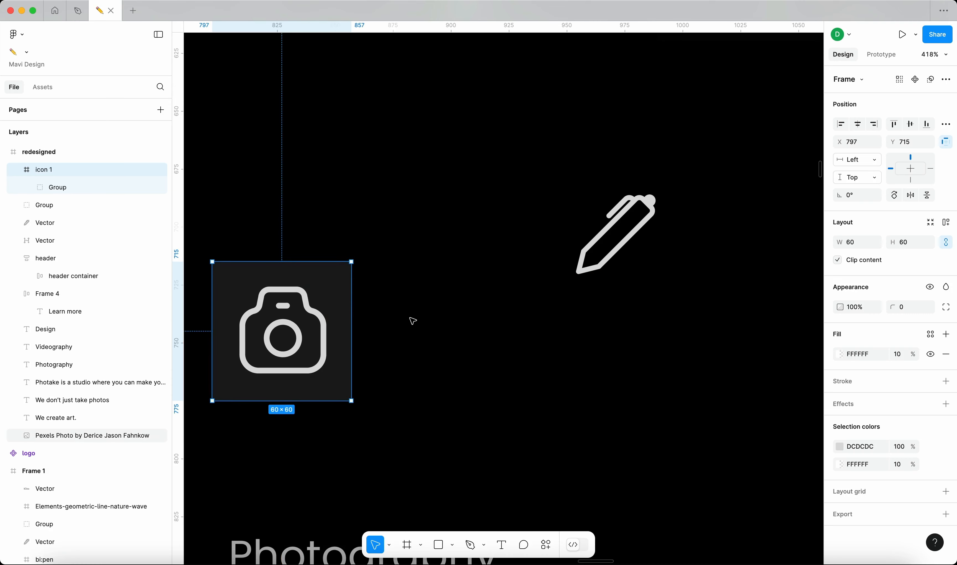
scroll(418, 318, down, 5)
key(super+0)
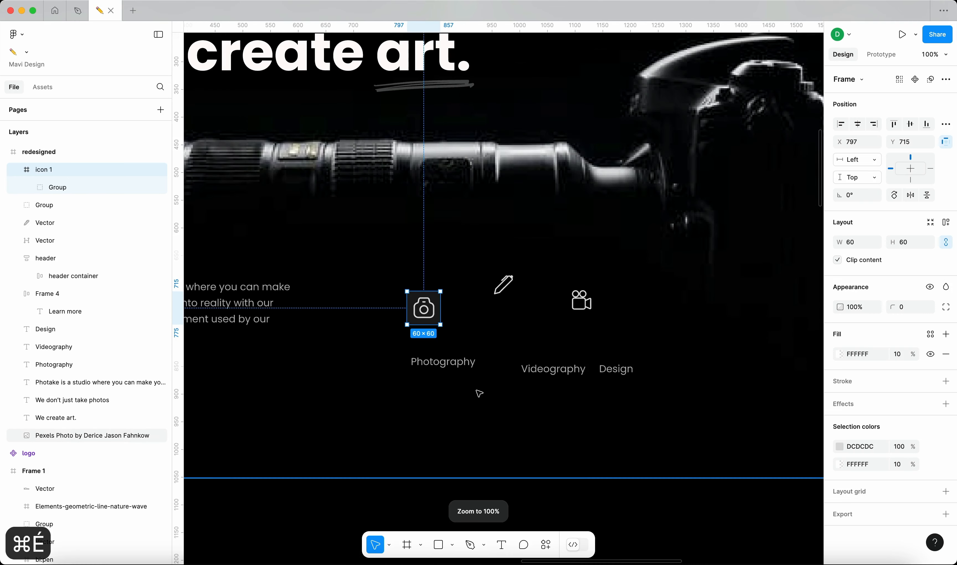
Duplicate the icon 1 frame to its right at about X 924, Y 744 and delete the photo camera from the copy.
click(543, 340)
key(shift+2)
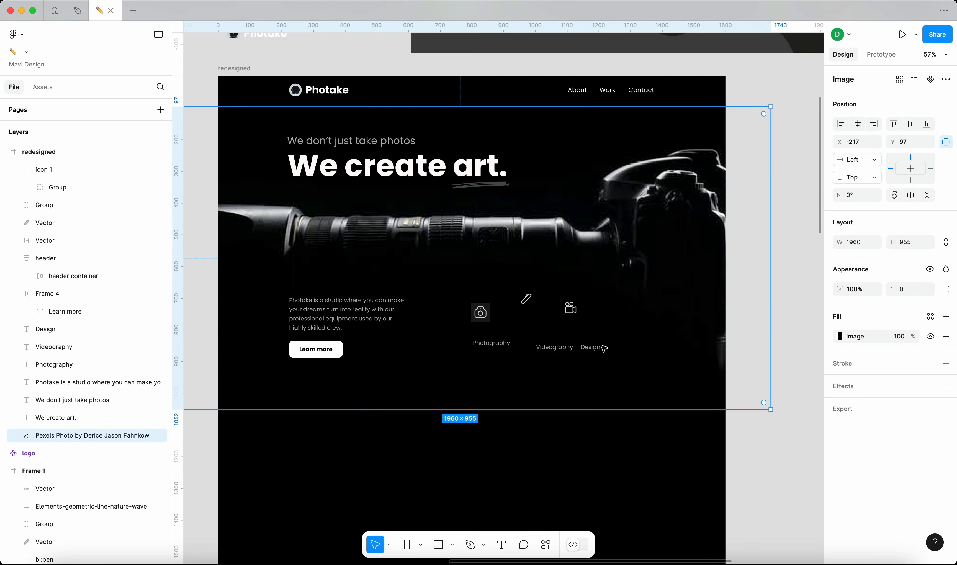
key(super+0)
click(466, 320)
drag(465, 320, 536, 337)
scroll(552, 336, up, 5)
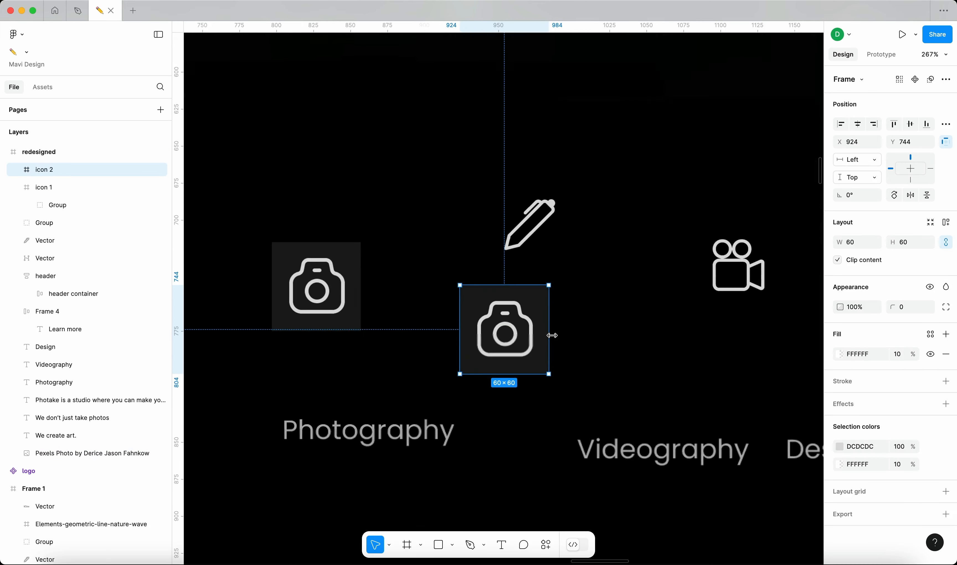
key(Return)
key(BackSpace)
Move the video camera icon into the icon 2 frame, centre it both ways and set its constraints to Center.
click(733, 260)
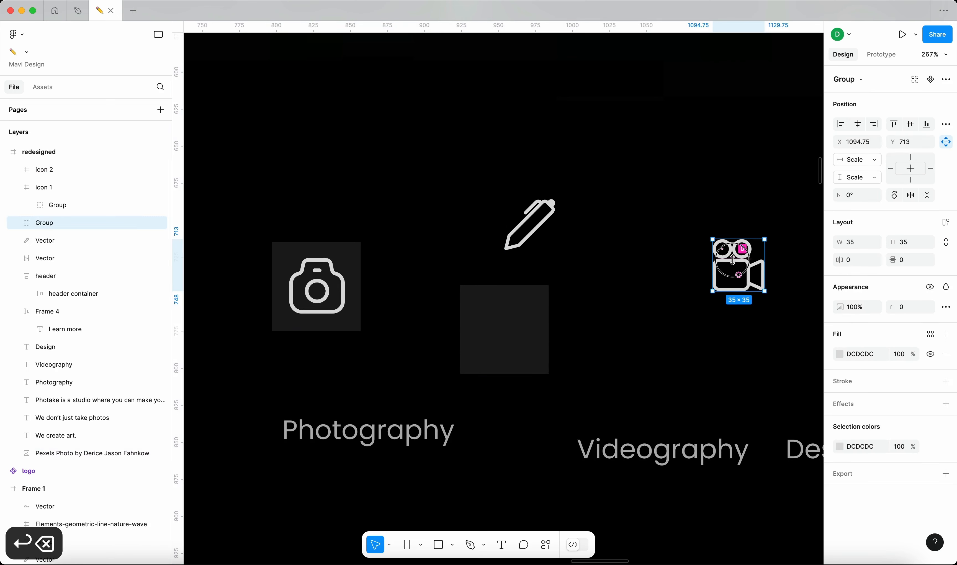
drag(730, 265, 493, 324)
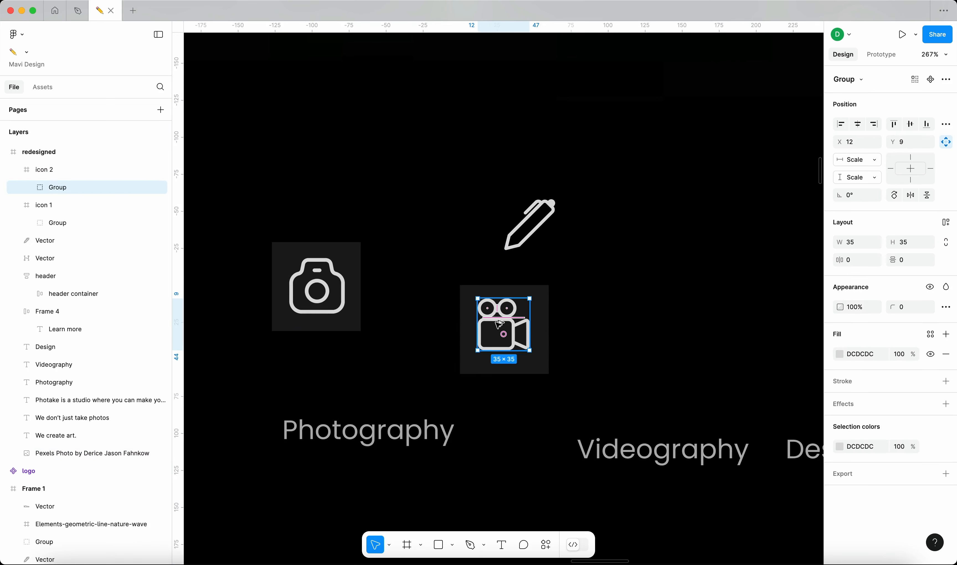
key(alt+h)
key(alt+v)
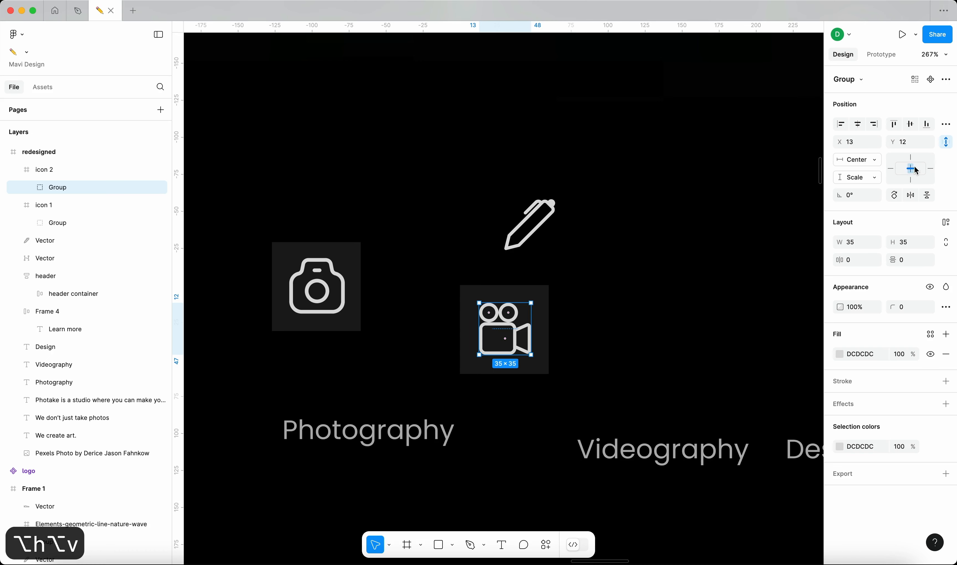
click(911, 165)
Try enlarging the icon 2 frame to about 76 × 76 and undo the resize.
click(617, 303)
click(540, 307)
drag(617, 353, 624, 344)
click(570, 285)
click(551, 288)
mouse_move(556, 275)
mouse_down()
mouse_move(570, 261)
mouse_move(568, 277)
mouse_up()
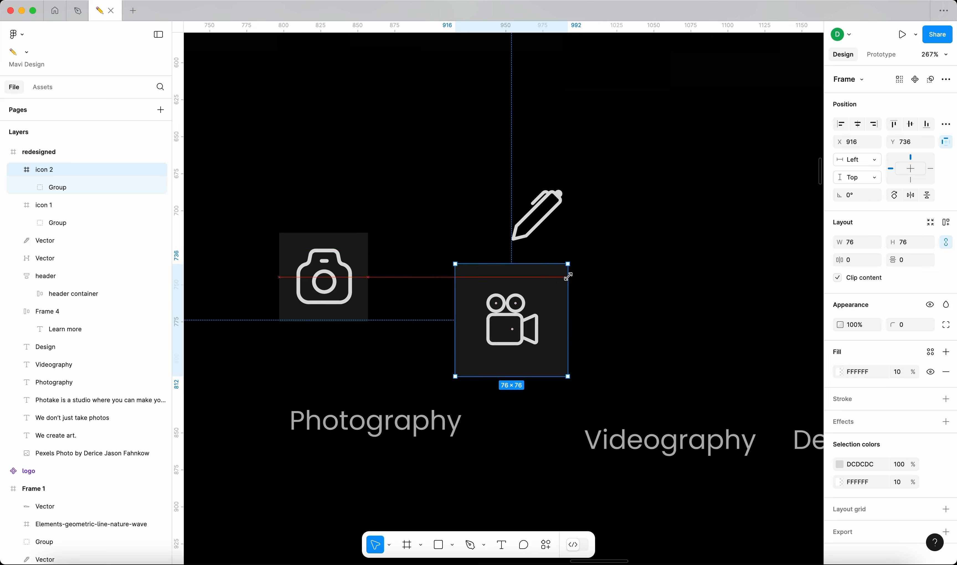
key(super+z)
key(super+z)
key(super+z)
Duplicate the icon 2 frame to its right and delete the video camera from the copy.
click(531, 304)
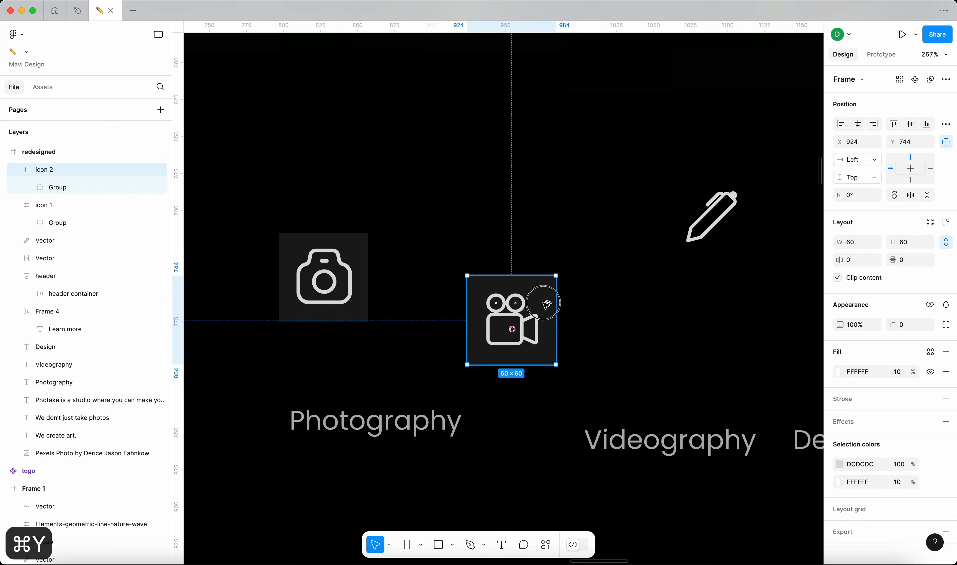
alt+drag(531, 305, 681, 304)
key(Return)
key(BackSpace)
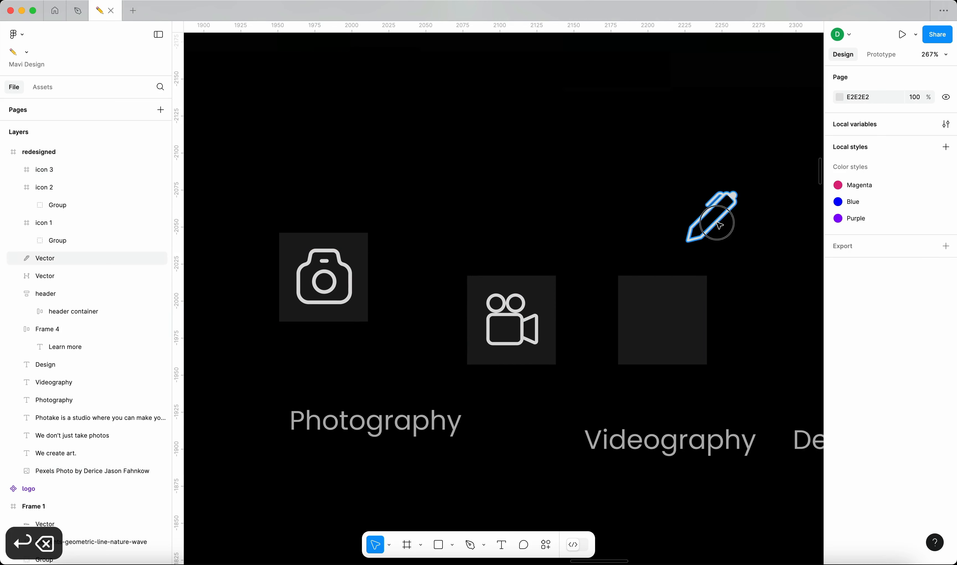
Move the pen icon into the empty icon 3 frame and centre it horizontally and vertically.
drag(718, 224, 675, 320)
key(alt+h)
key(alt+v)
Scale the pen icon down slightly from its centre inside the icon 3 frame.
scroll(686, 315, up, 5)
scroll(685, 315, up, 1)
key(k)
mouse_move(718, 254)
mouse_down()
mouse_move(695, 268)
mouse_move(697, 256)
mouse_up()
scroll(361, 283, down, 5)
scroll(361, 283, left, 3)
click(584, 285)
click(665, 257)
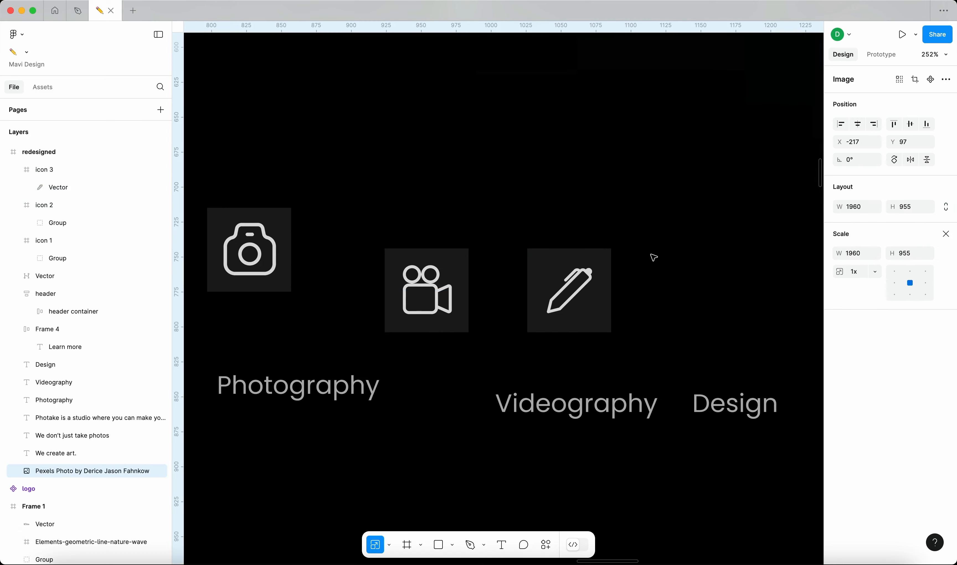
Set the corner radius of the icon 1, icon 2 and icon 3 frames to 50.
scroll(665, 257, left, 2)
scroll(665, 256, up, 1)
key(v)
click(337, 254)
shift+click(490, 289)
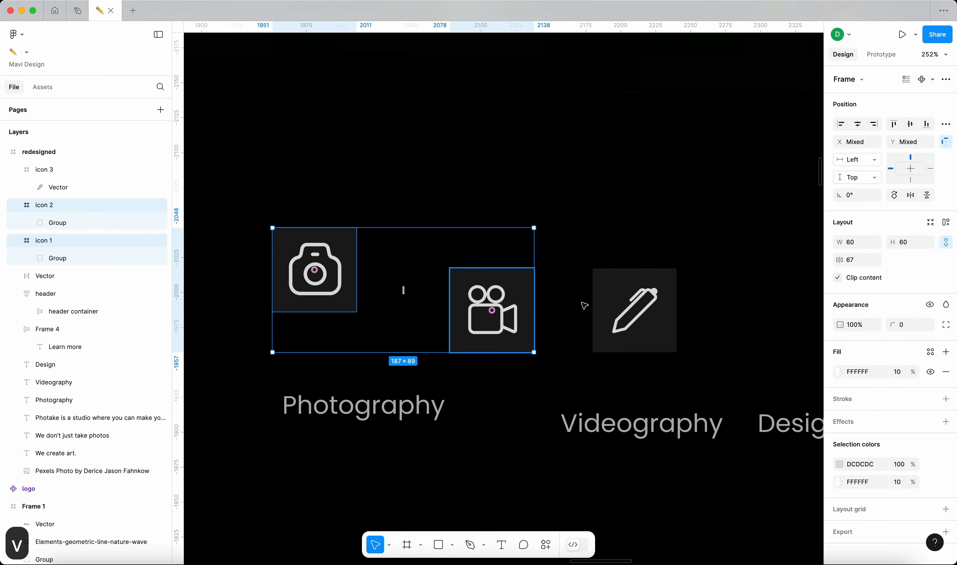
shift+click(649, 310)
key(shift+Up)
key(shift+Up)
key(shift+Up)
key(shift+Up)
key(shift+Up)
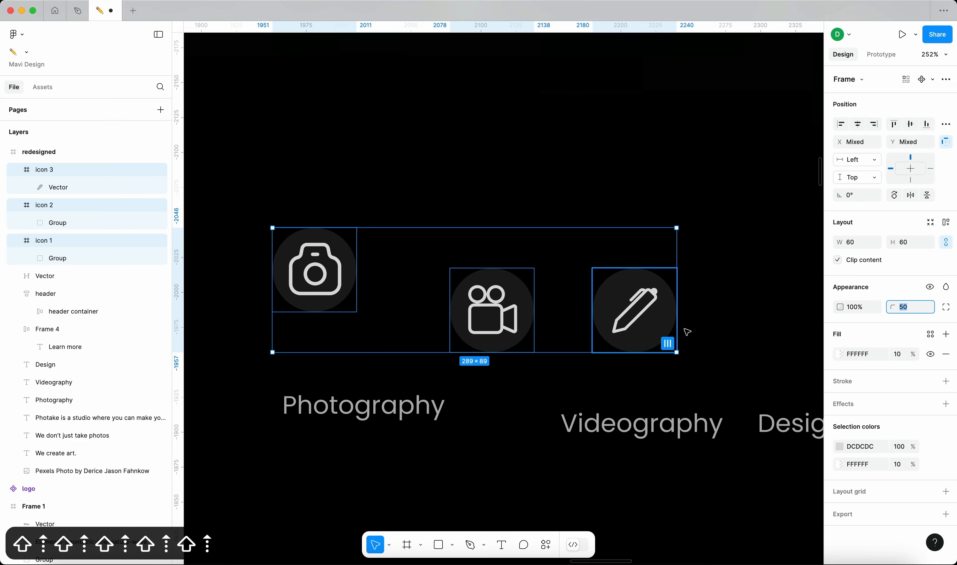
click(723, 342)
Enlarge the three circular icon frames from their centres to about 80 × 80 each.
scroll(724, 342, down, 6)
scroll(710, 333, up, 6)
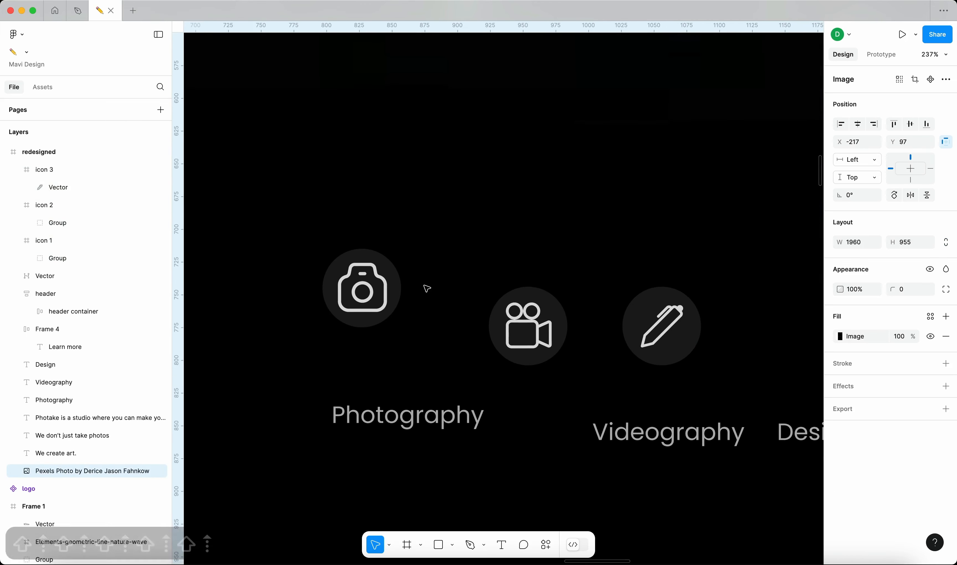
click(393, 287)
click(530, 327)
drag(569, 287, 577, 276)
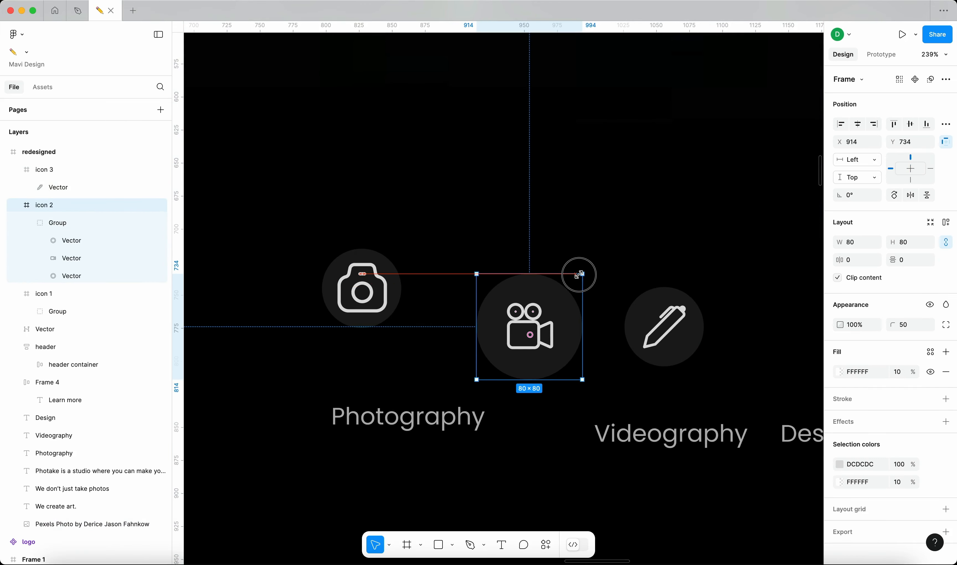
click(382, 279)
drag(403, 249, 412, 241)
drag(592, 280, 609, 264)
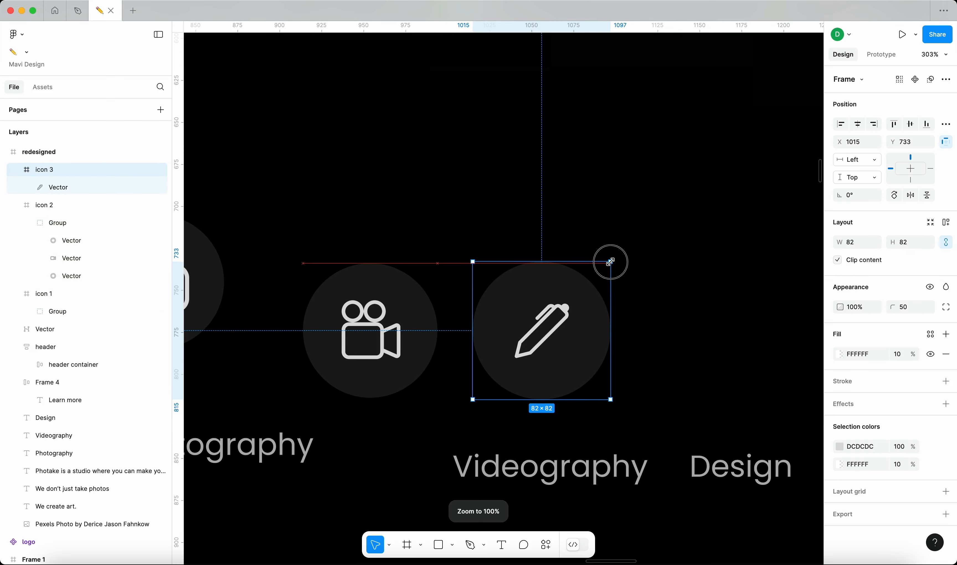
Arrange the three circular icons in a row with the "Photography", "Videography" and "Design" labels beneath their matching icons.
scroll(521, 261, down, 3)
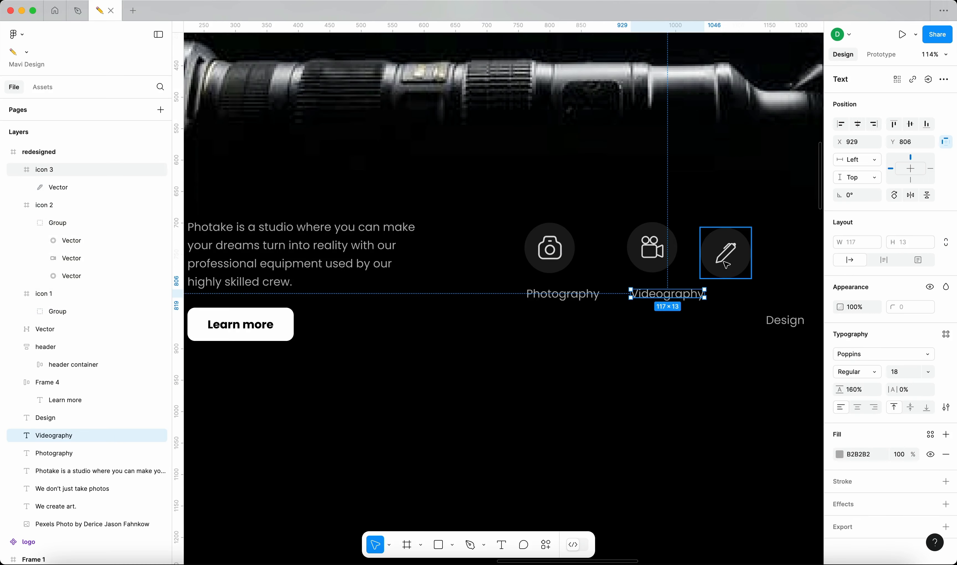
drag(726, 260, 762, 253)
drag(782, 320, 753, 300)
scroll(737, 300, down, 8)
scroll(745, 301, right, 4)
click(757, 301)
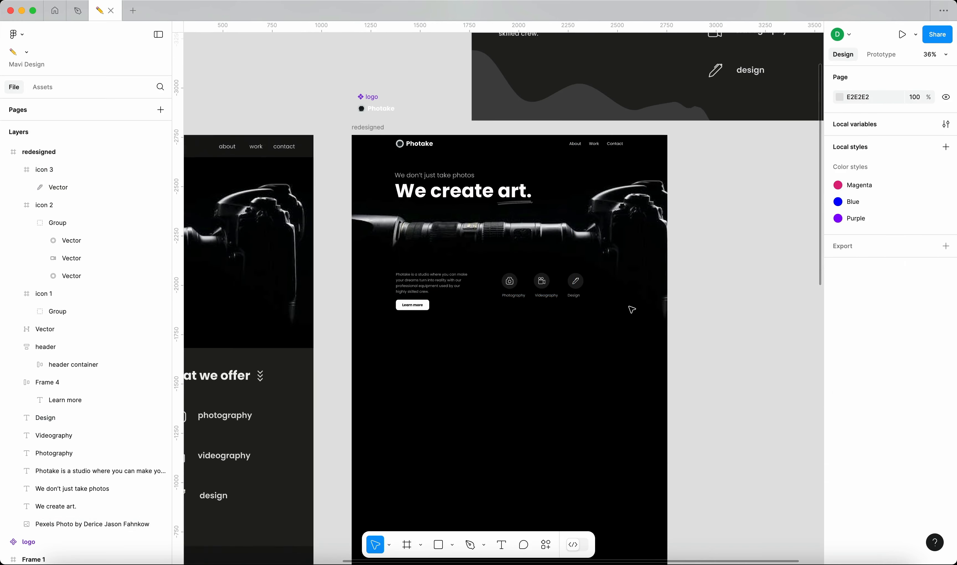
Wrap each service icon and its label, Photography, Videography and Design, in its own vertical auto layout frame.
scroll(561, 289, up, 9)
click(385, 261)
shift+click(420, 312)
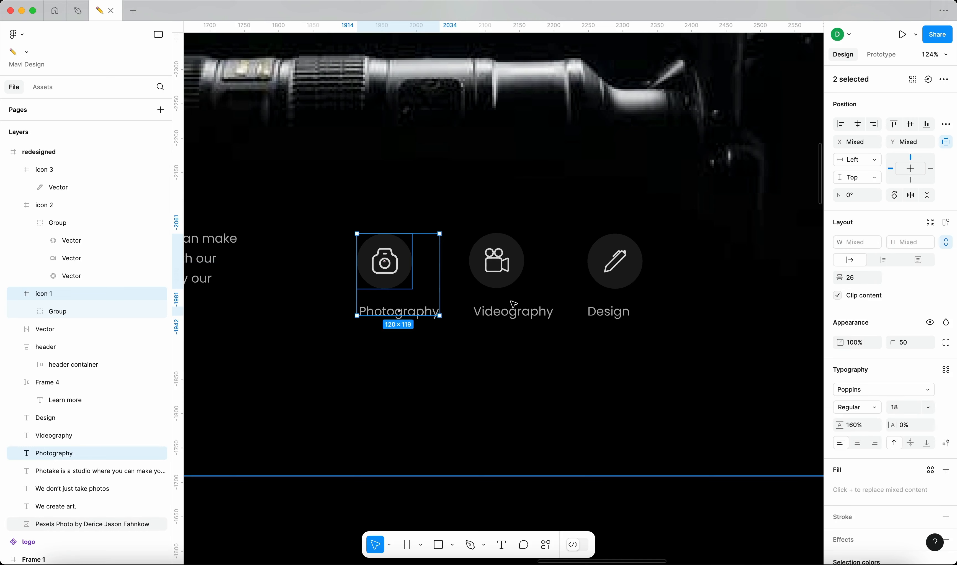
key(shift+a)
click(497, 261)
shift+click(509, 311)
key(shift+a)
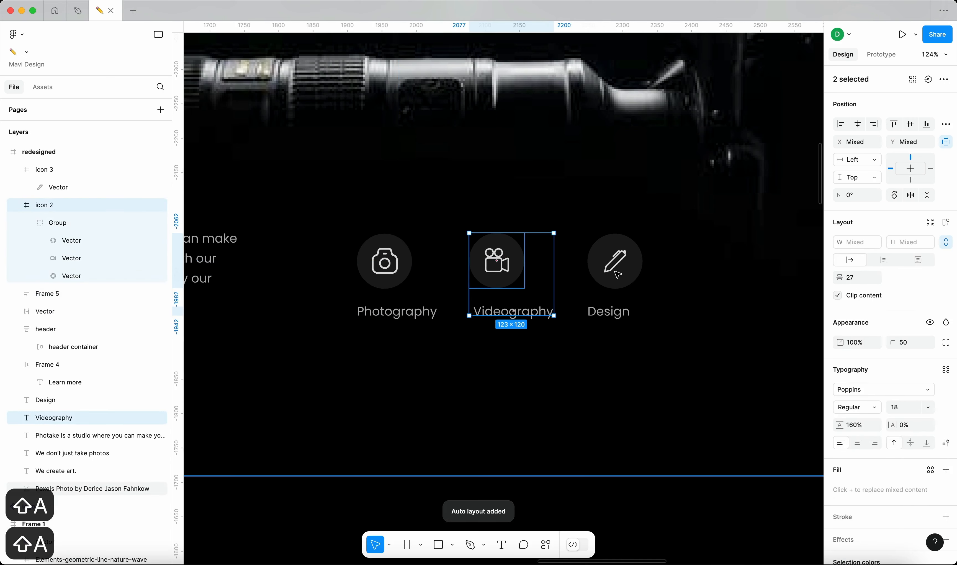
click(615, 261)
shift+click(617, 312)
key(shift+a)
Set the vertical spacing between icon and label to 32 in the three service frames.
shift+click(497, 264)
shift+click(411, 263)
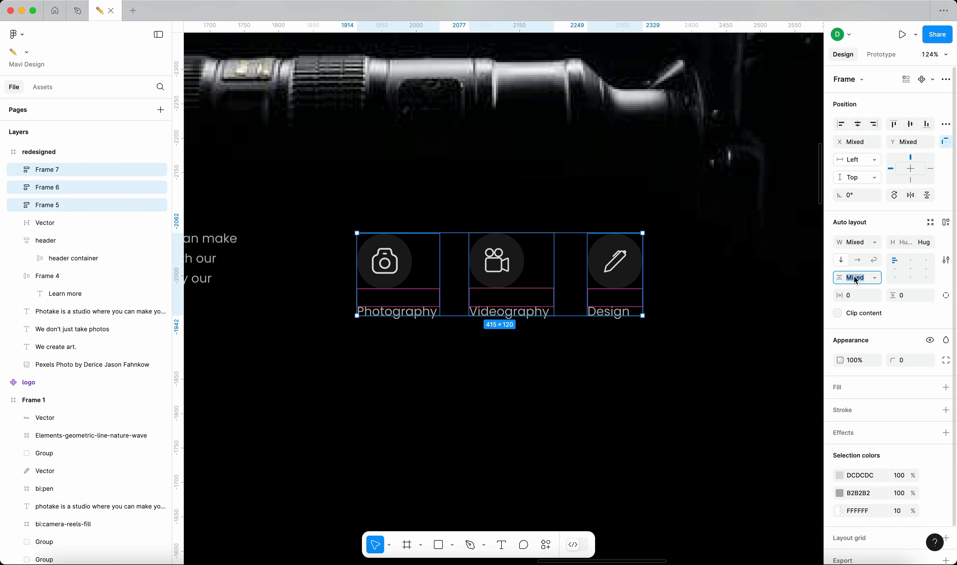
key(Return)
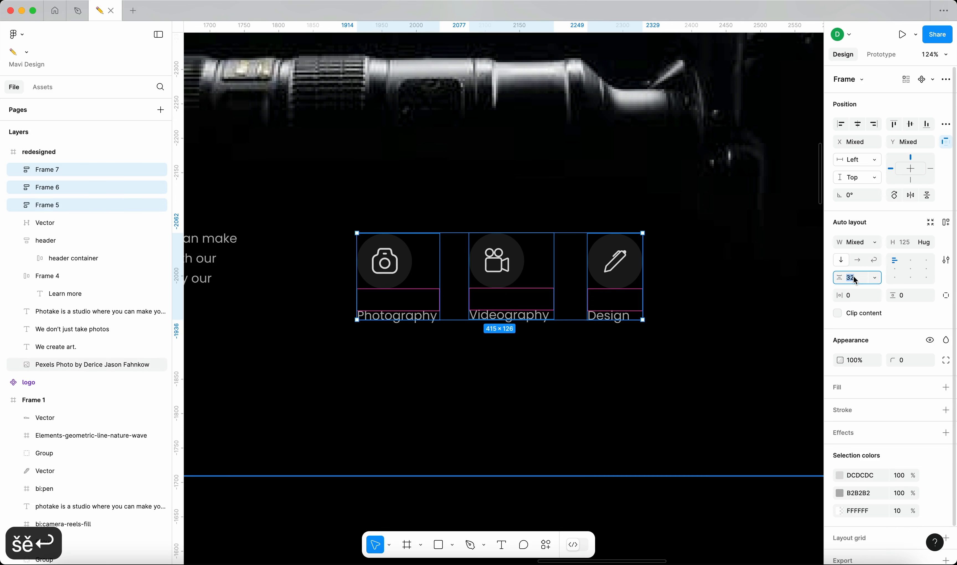
click(669, 347)
Set the width of the three service frames to hug their contents.
click(609, 274)
shift+click(533, 277)
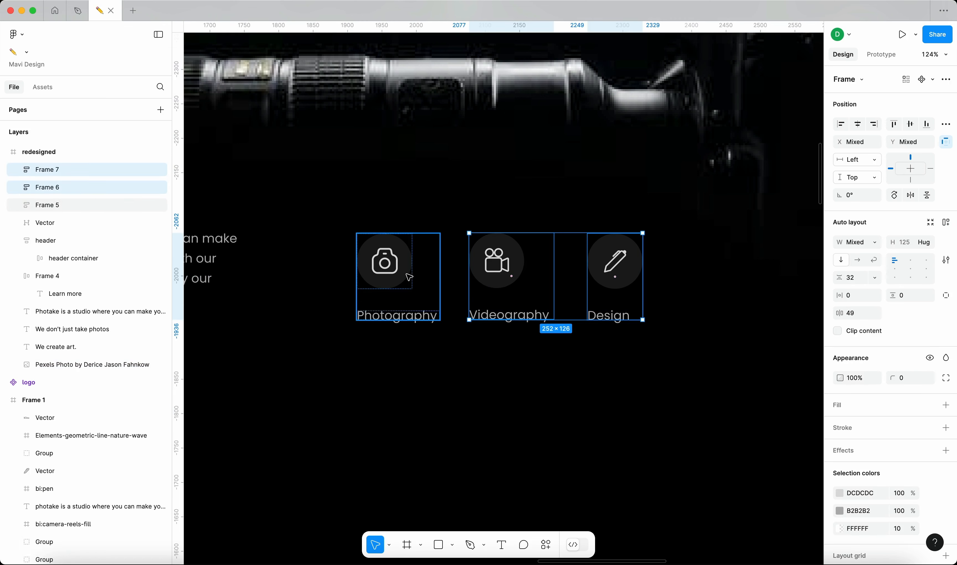
shift+click(407, 271)
click(858, 247)
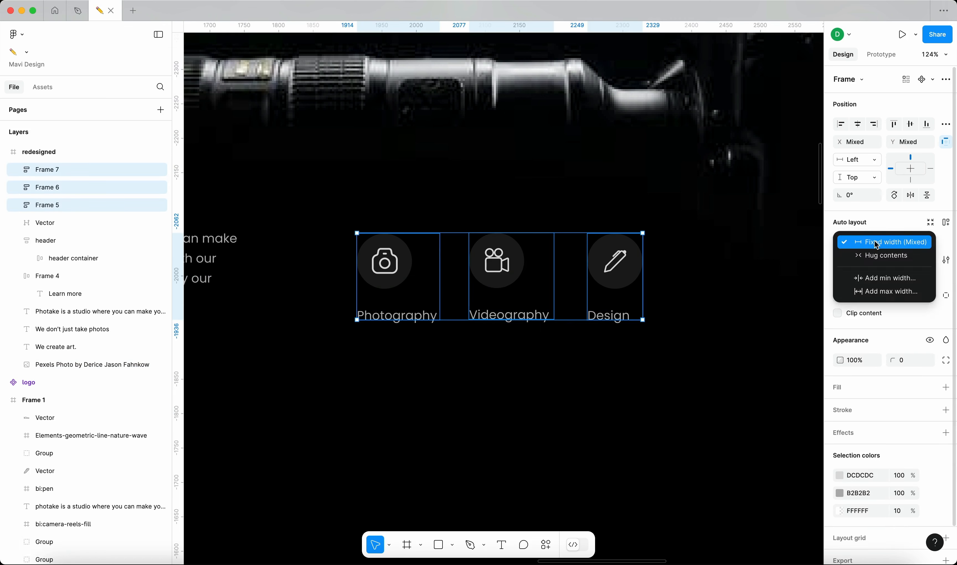
click(867, 254)
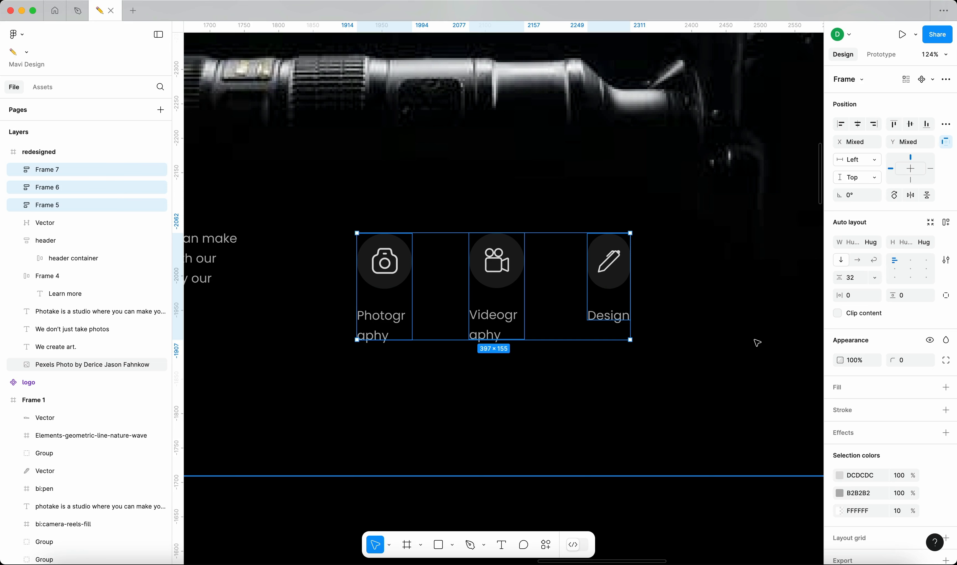
Set the "Photography", "Videography" and "Design" labels to hug their text width.
click(382, 316)
shift+click(489, 320)
shift+click(609, 315)
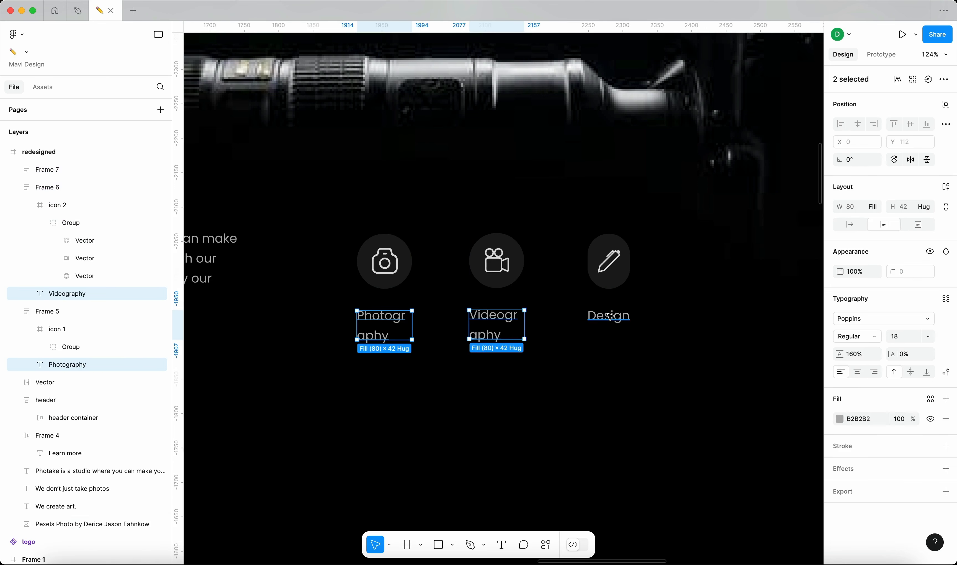
click(876, 207)
click(878, 190)
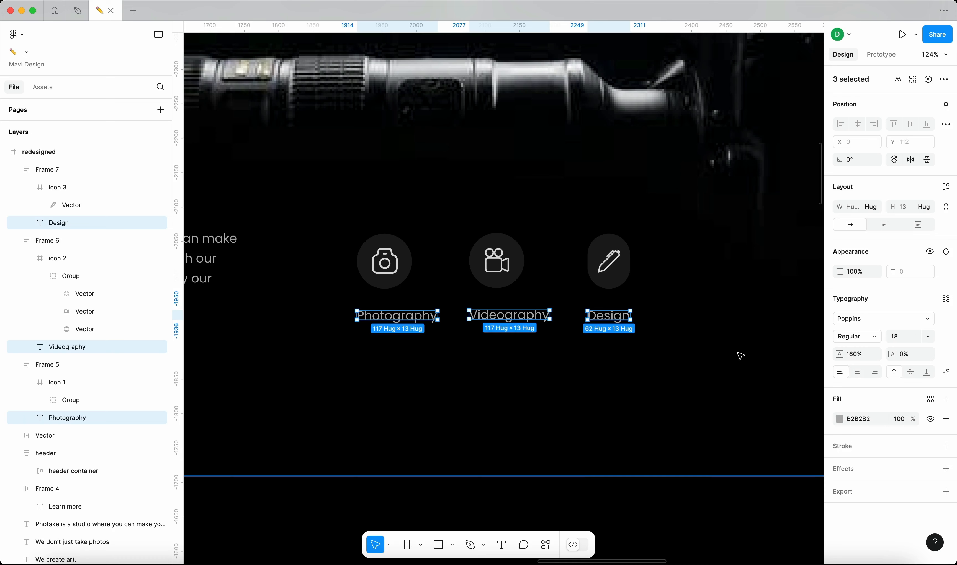
Combine the three service frames into one horizontal auto layout row.
click(609, 268)
shift+click(504, 271)
shift+click(408, 274)
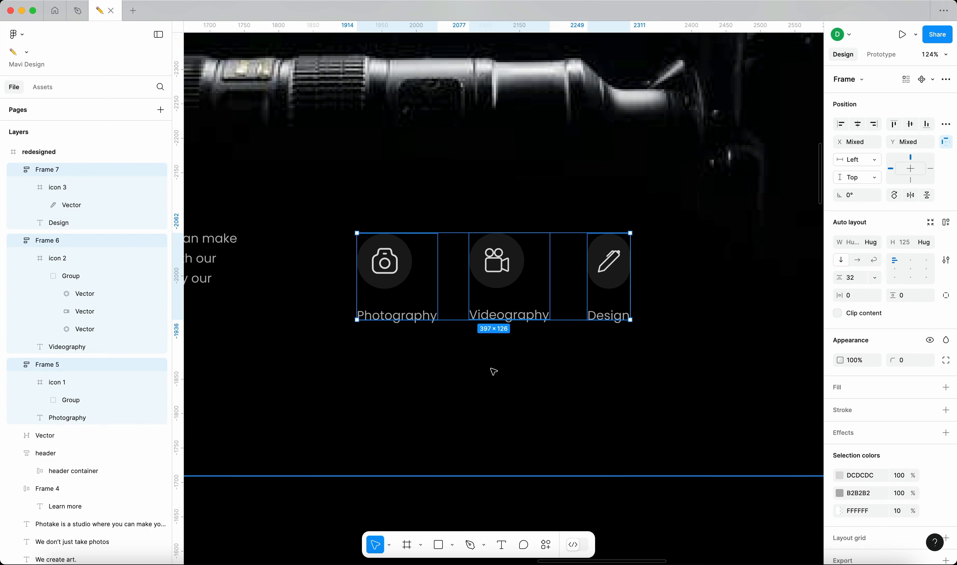
key(shift+a)
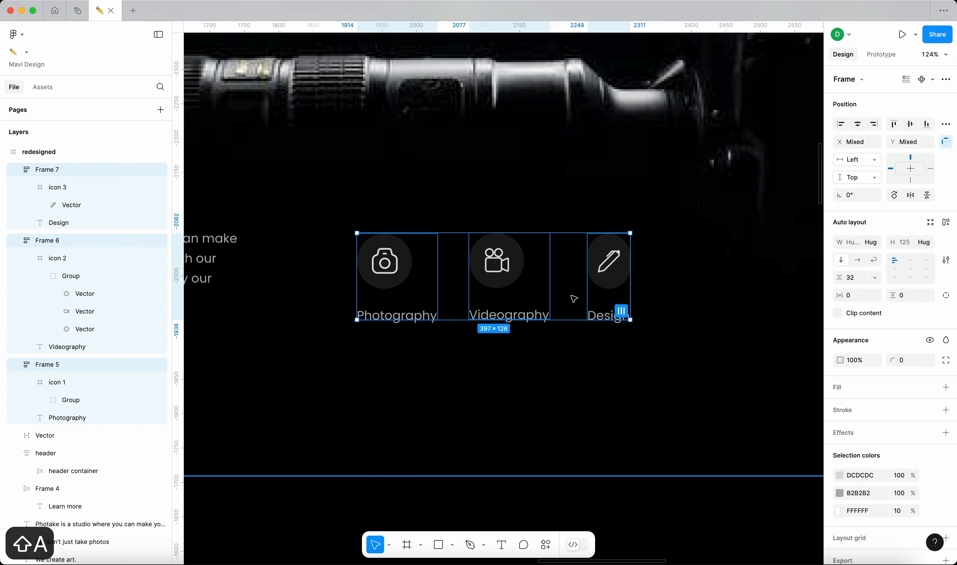
Widen the icon 3 frame to 80 × 80 and keep the icon 2 and icon 1 frames at fixed width.
scroll(616, 286, up, 10)
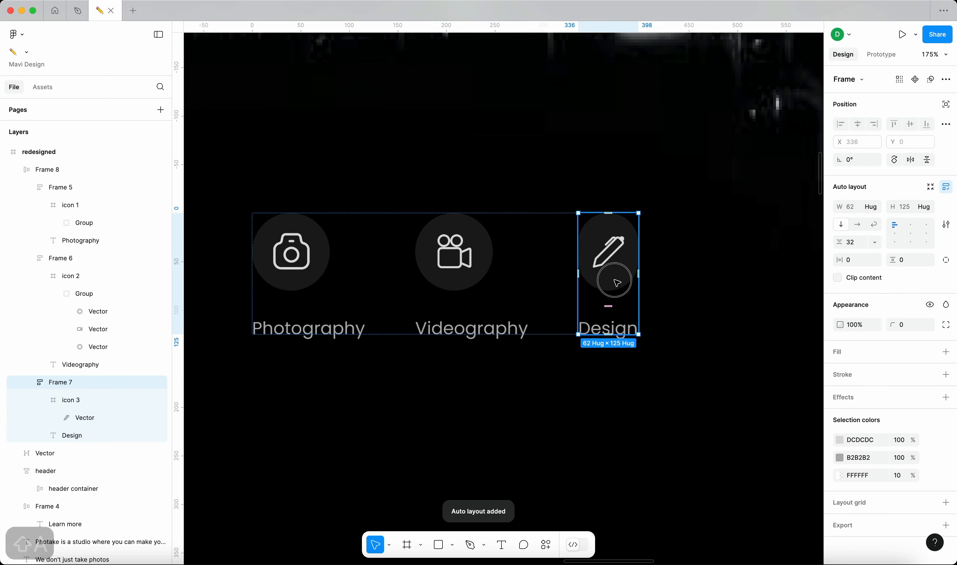
click(615, 283)
drag(661, 254, 700, 255)
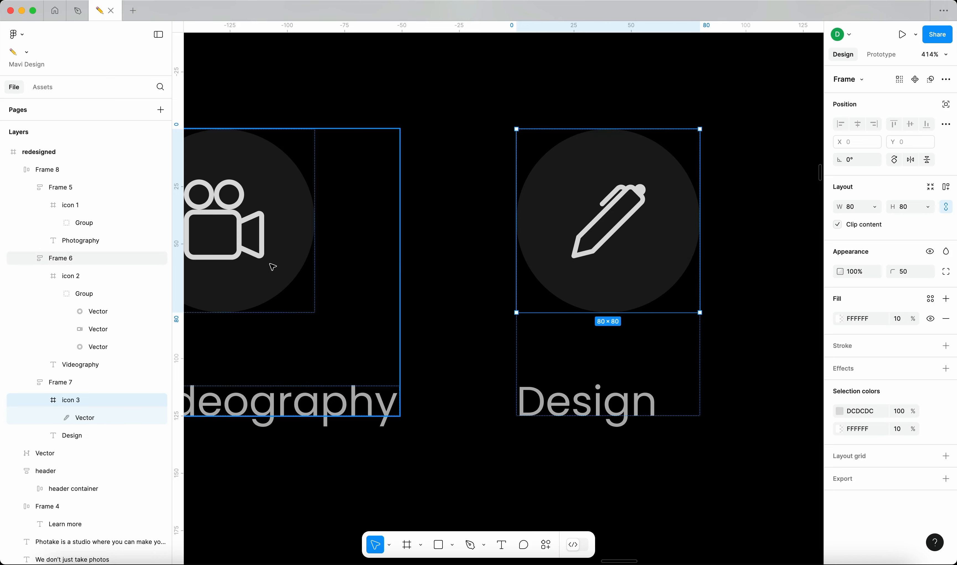
click(252, 267)
click(875, 207)
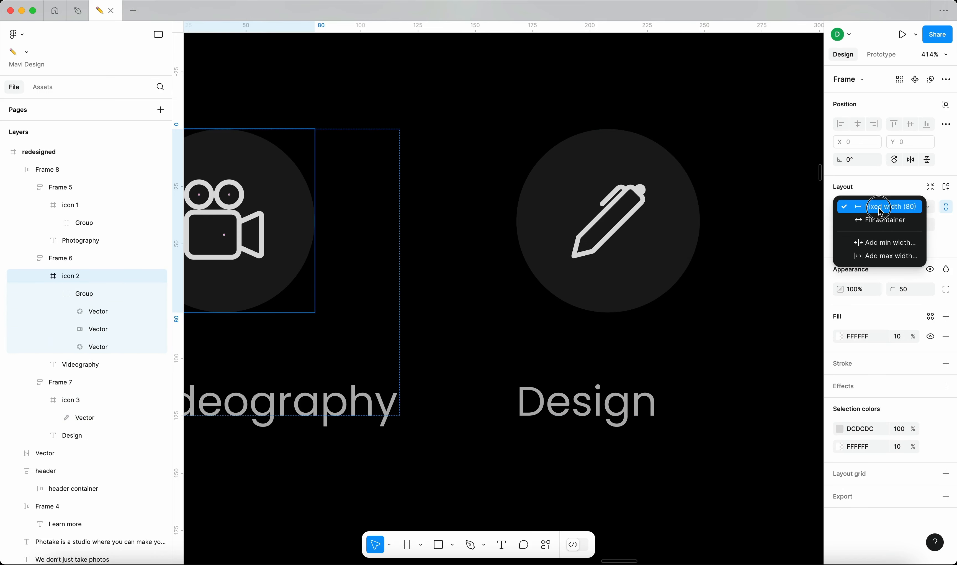
click(885, 206)
scroll(385, 242, left, 15)
click(583, 243)
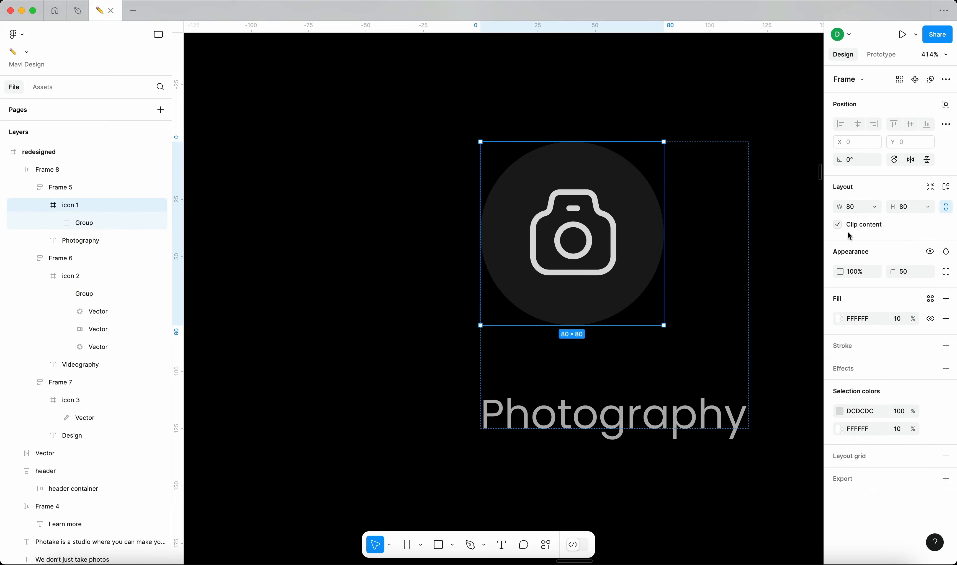
click(875, 207)
click(853, 216)
click(427, 281)
scroll(428, 281, down, 10)
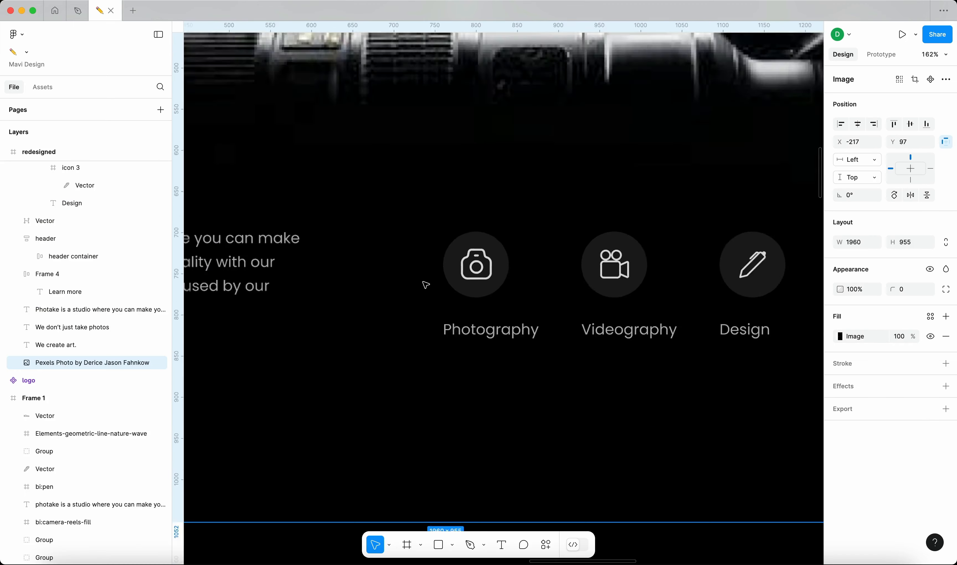
Move the row of service icons to X 800, Y 688 and set its horizontal spacing to 48.
click(473, 278)
drag(537, 281, 553, 276)
click(858, 278)
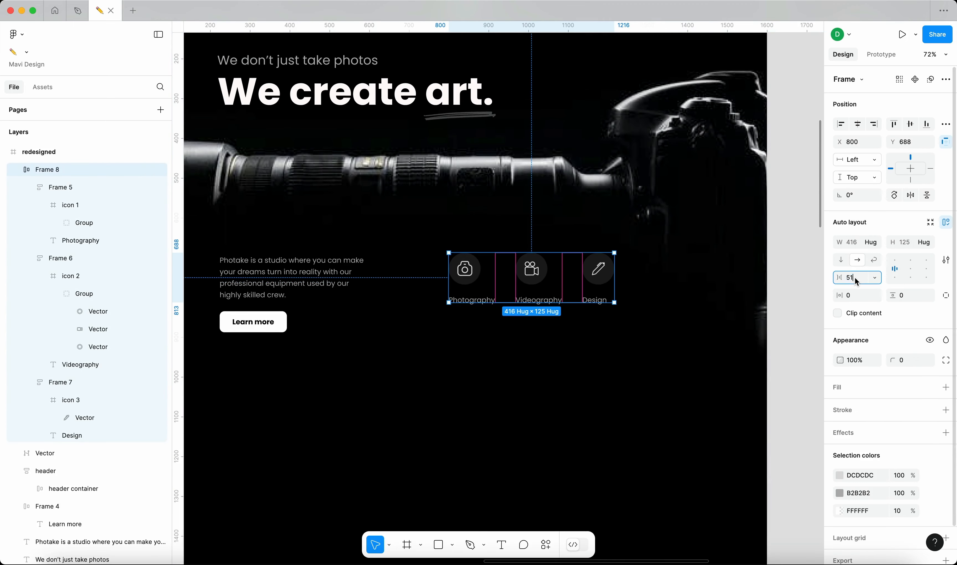
key(Down)
key(Down)
key(Down)
key(Return)
Set the vertical spacing inside the three service frames to 24.
key(Return)
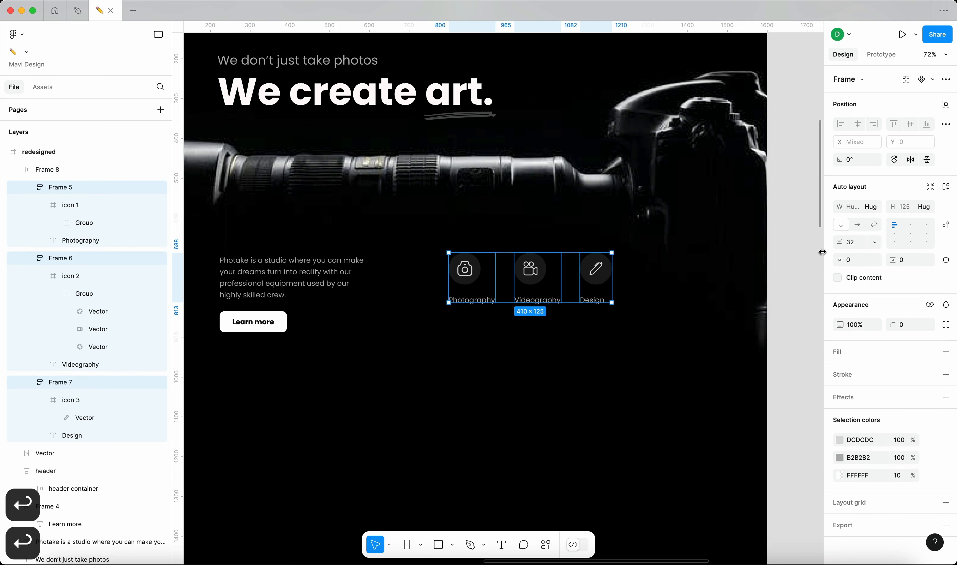
key(shift+Down)
key(Up)
key(Up)
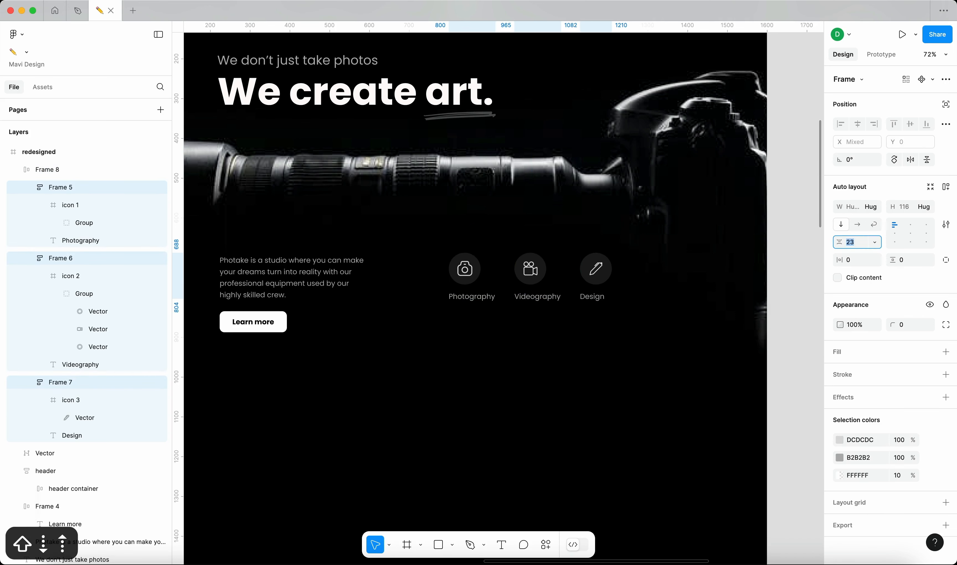
key(Return)
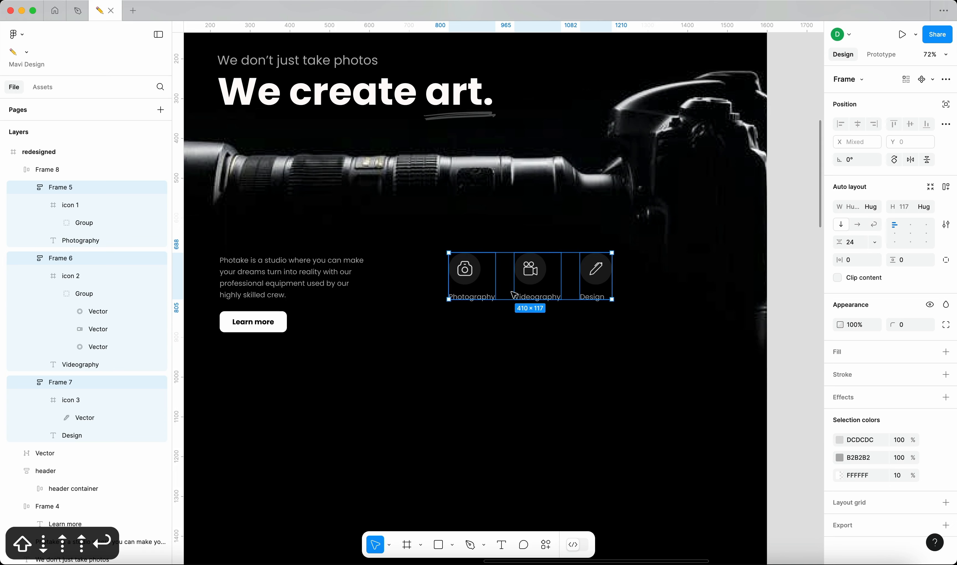
Set the horizontal spacing of the service icon row to 64.
scroll(514, 295, up, 5)
click(681, 336)
click(699, 275)
click(851, 278)
key(shift+Up)
key(shift+Up)
key(Down)
key(Down)
key(Down)
key(Down)
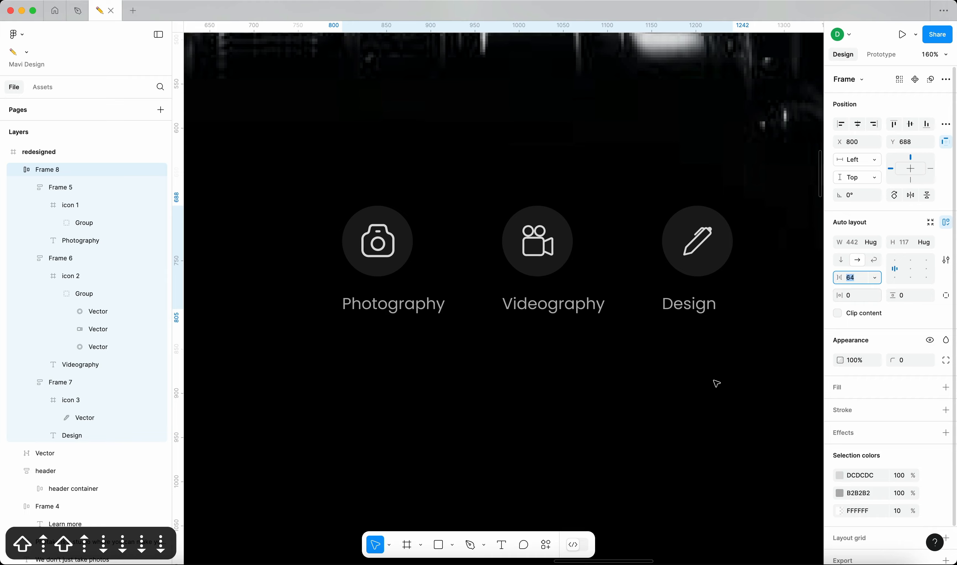
click(730, 375)
Try a vertical stacking direction for the service icon row.
scroll(730, 375, down, 10)
click(753, 428)
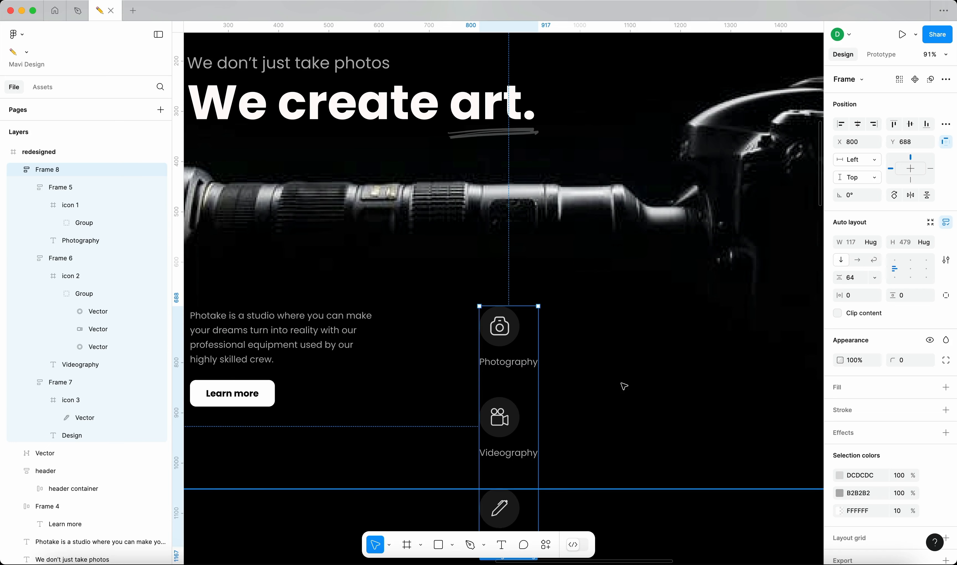
scroll(616, 388, down, 5)
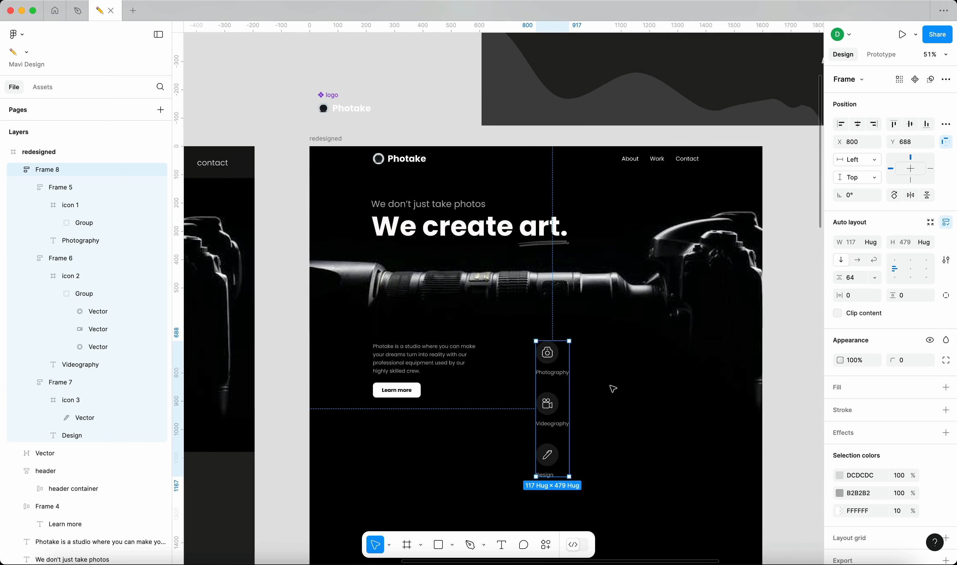
key(super+z)
click(795, 482)
Move the "Learn more" button down to X 218, Y 960.
scroll(391, 354, up, 4)
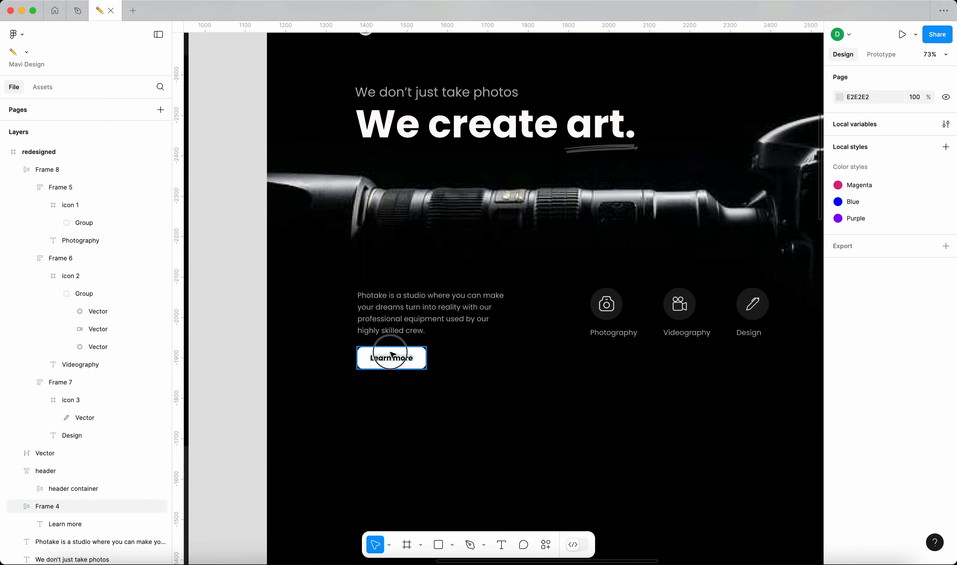
click(390, 352)
drag(404, 359, 402, 409)
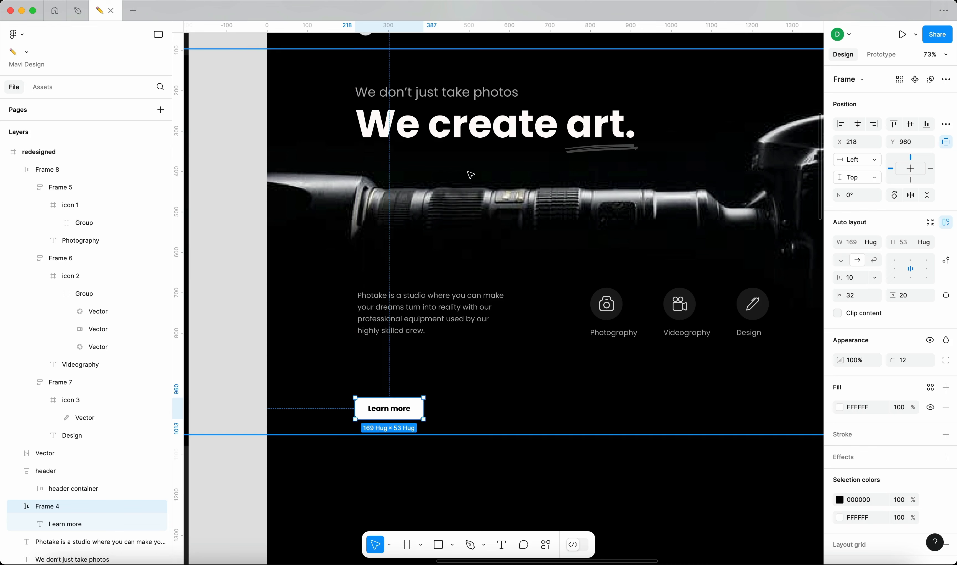
Duplicate the "We create art." heading to just above the studio description and set the copy's font size to 32.
click(485, 129)
drag(485, 129, 485, 269)
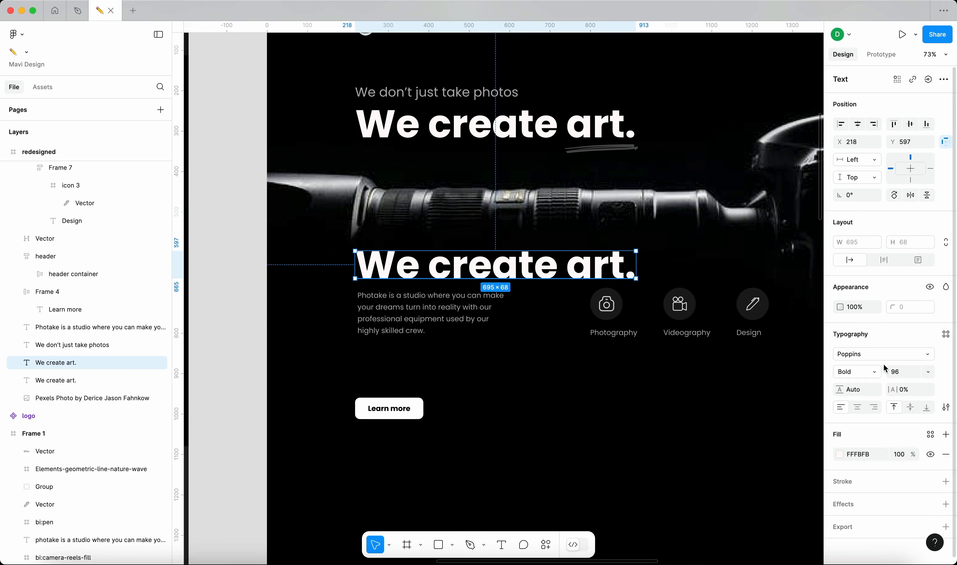
click(500, 93)
click(543, 267)
text(32)
key(Return)
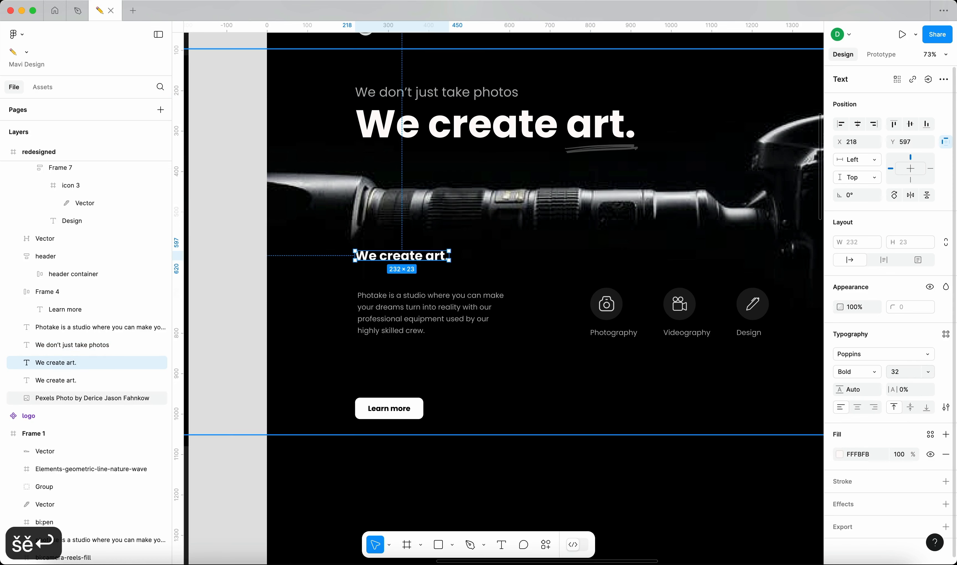
Change the small heading's text to "About us" and move it down to Y 637, just above the description.
key(Return)
text(About us)
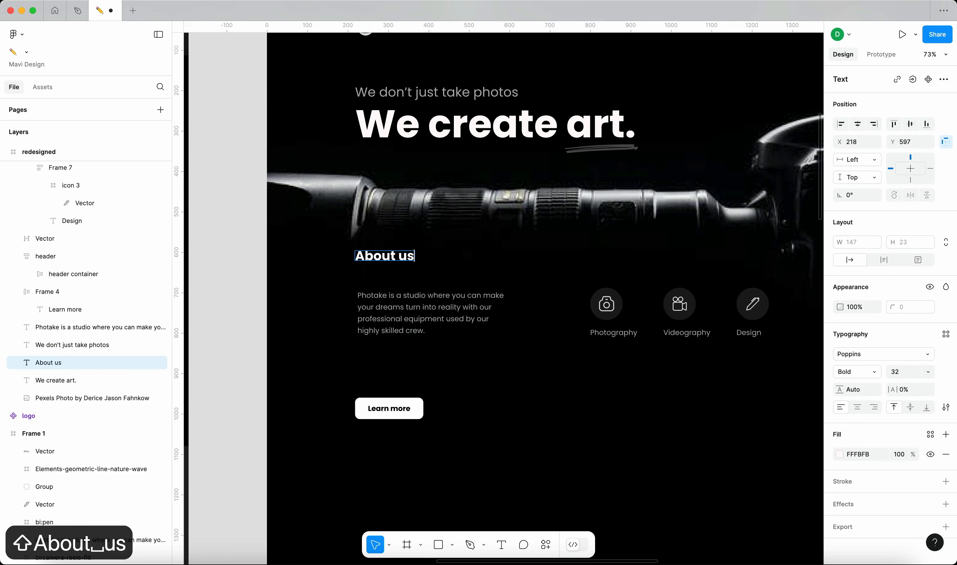
key(Escape)
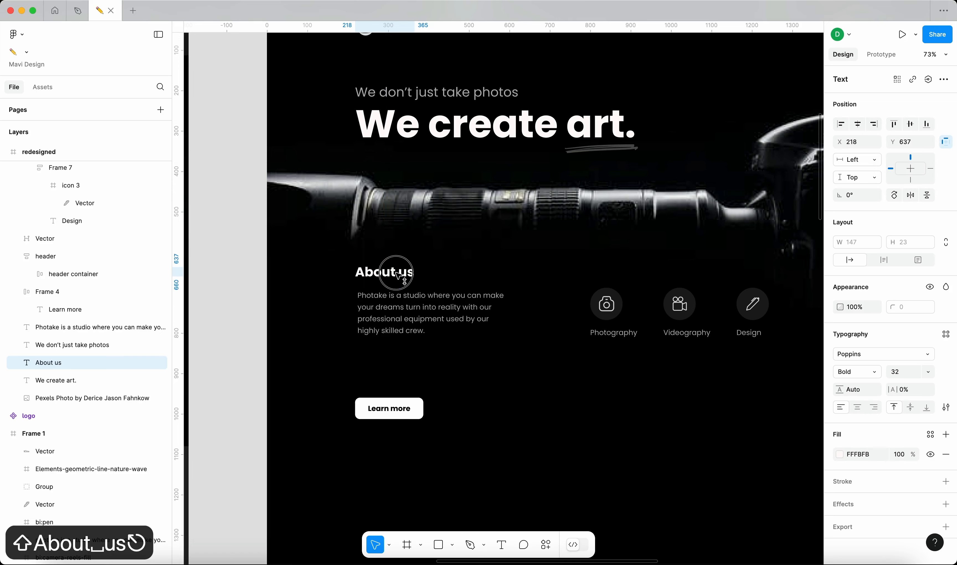
Duplicate the "About us" heading above the service icons and change the copy's text to "What we offer".
scroll(683, 219, down, 5)
drag(559, 241, 662, 244)
scroll(662, 243, up, 5)
key(Return)
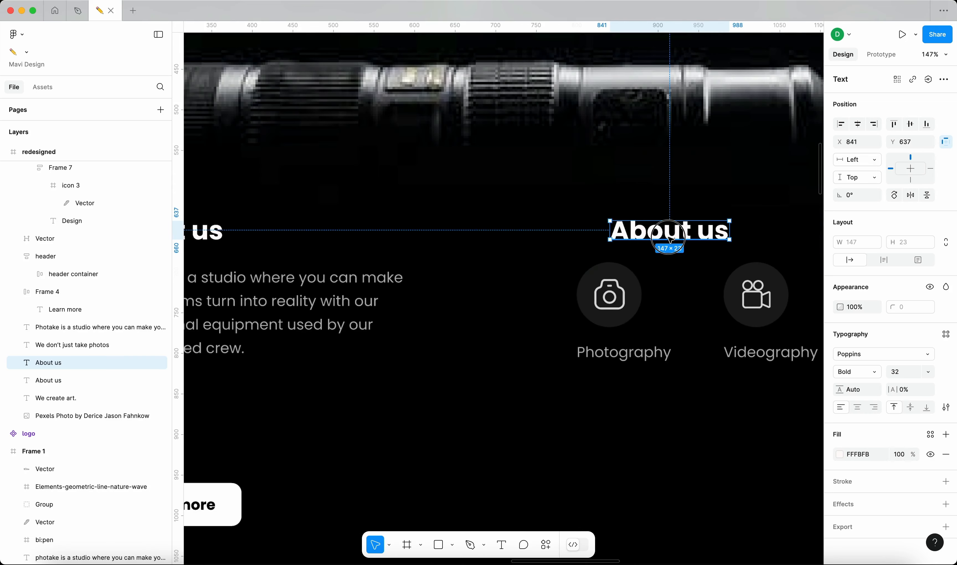
text(What we offer)
key(Escape)
Show the layout grid and wrap the "What we offer" heading and icon row in a vertical auto layout with spacing 48.
scroll(684, 336, down, 5)
key(shift+g)
scroll(612, 235, up, 5)
shift+click(615, 289)
key(shift+a)
click(849, 278)
Wrap the "About us" heading and its description in a vertical auto layout with spacing 48.
scroll(589, 334, down, 3)
click(371, 305)
shift+click(240, 261)
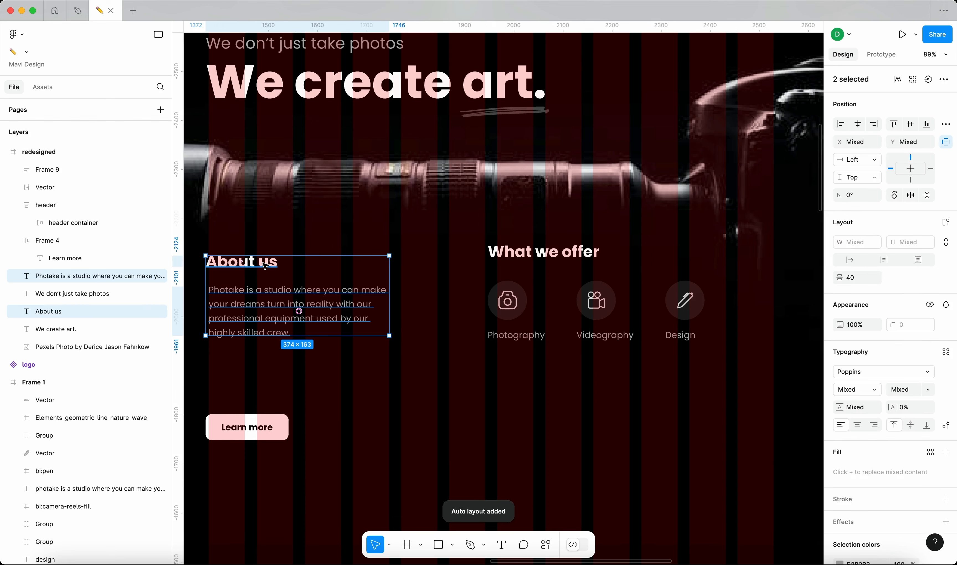
key(shift+a)
click(853, 280)
text(48)
key(Return)
Move the "What we offer" block to X 793, Y 637 and align its top edge with the "About us" block.
scroll(658, 305, down, 5)
click(595, 305)
drag(593, 304, 617, 312)
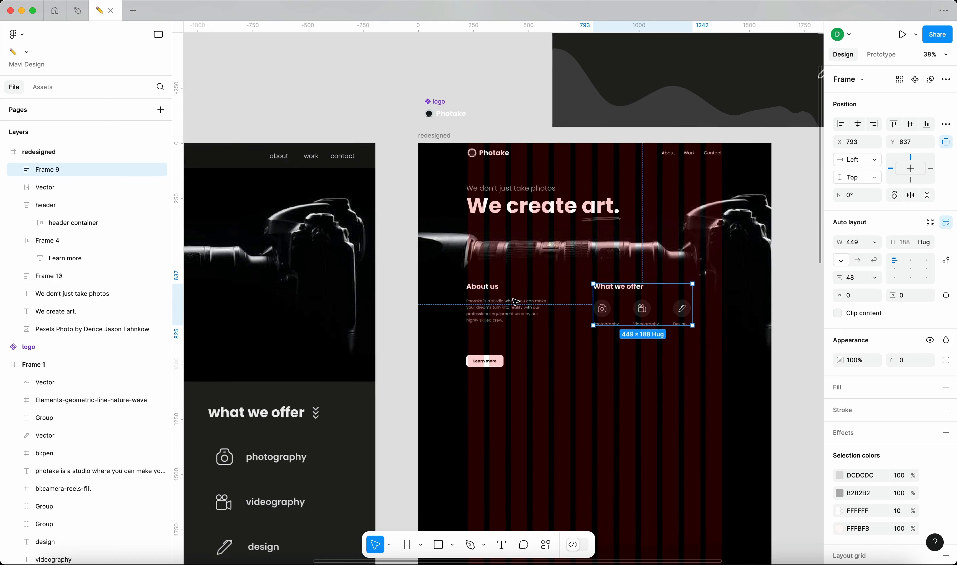
scroll(511, 307, up, 3)
shift+click(504, 309)
key(alt+w)
scroll(694, 385, down, 3)
click(694, 384)
scroll(694, 385, down, 2)
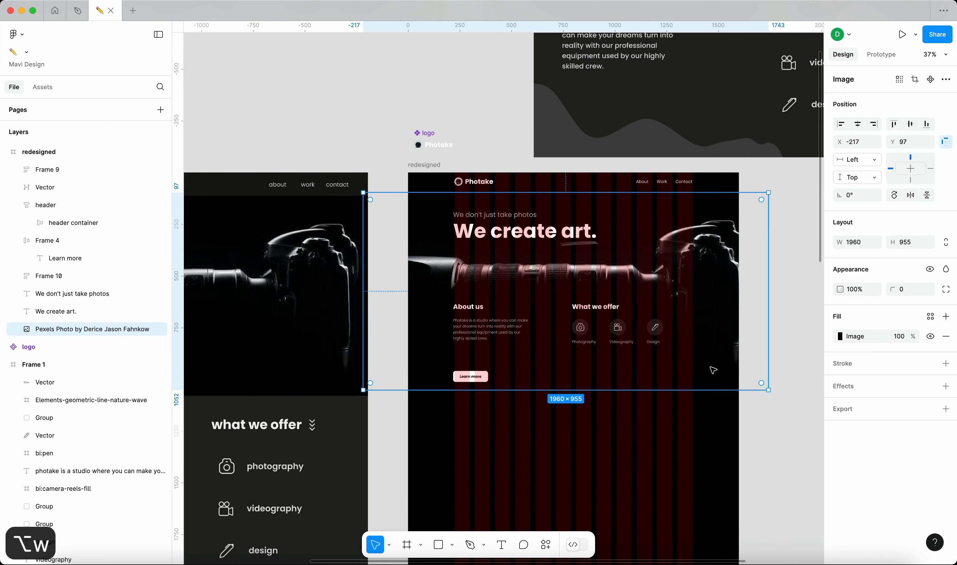
click(770, 409)
scroll(613, 300, up, 2)
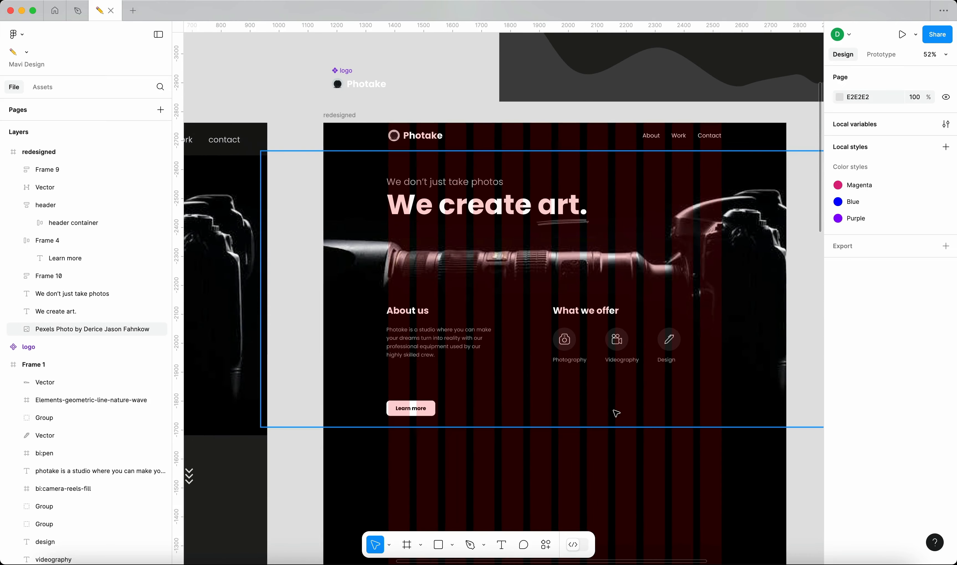
scroll(616, 412, down, 5)
scroll(623, 390, up, 1)
scroll(622, 390, down, 2)
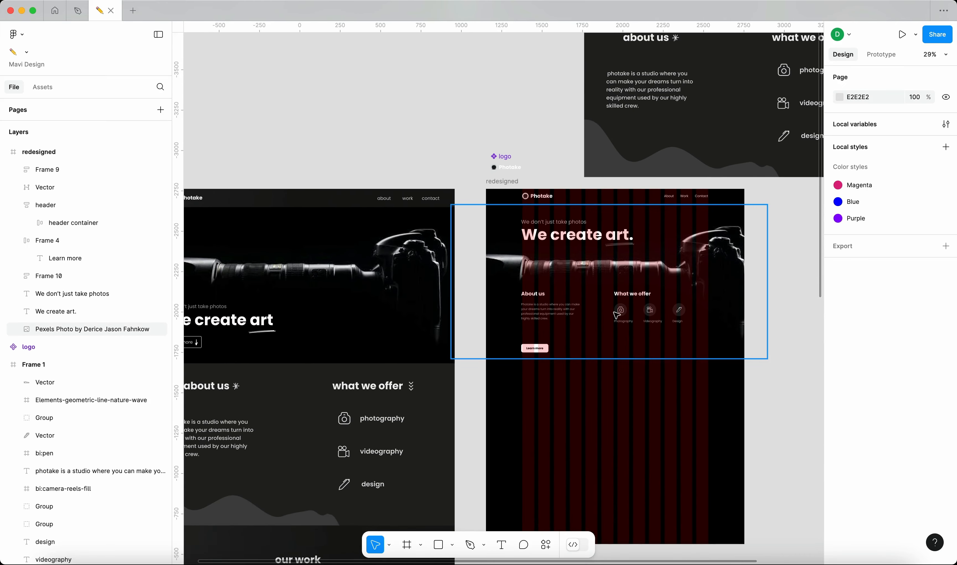
Nudge the "About us" block to X 224 so it lines up with the layout grid column.
drag(764, 393, 740, 399)
scroll(617, 345, up, 5)
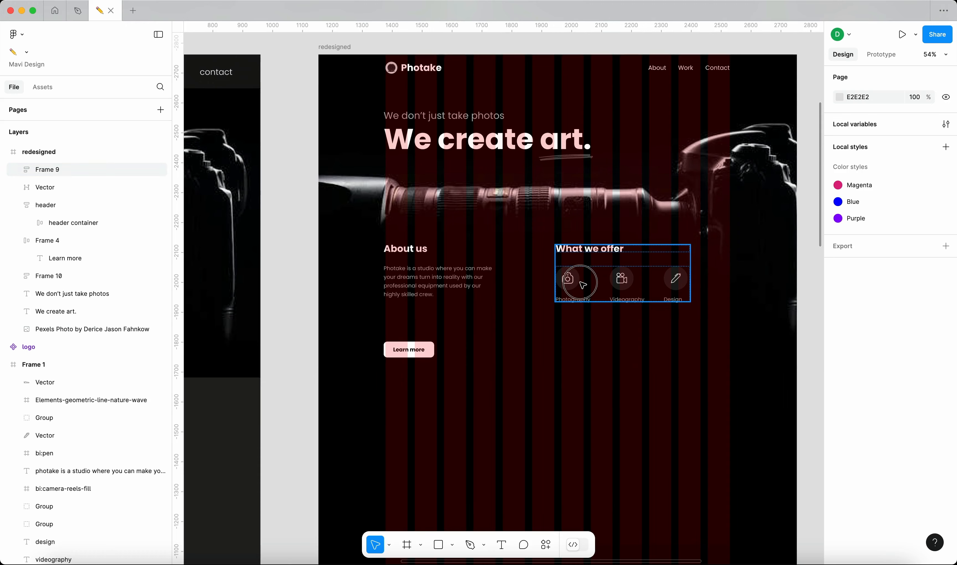
click(572, 289)
scroll(575, 290, up, 8)
scroll(574, 290, down, 3)
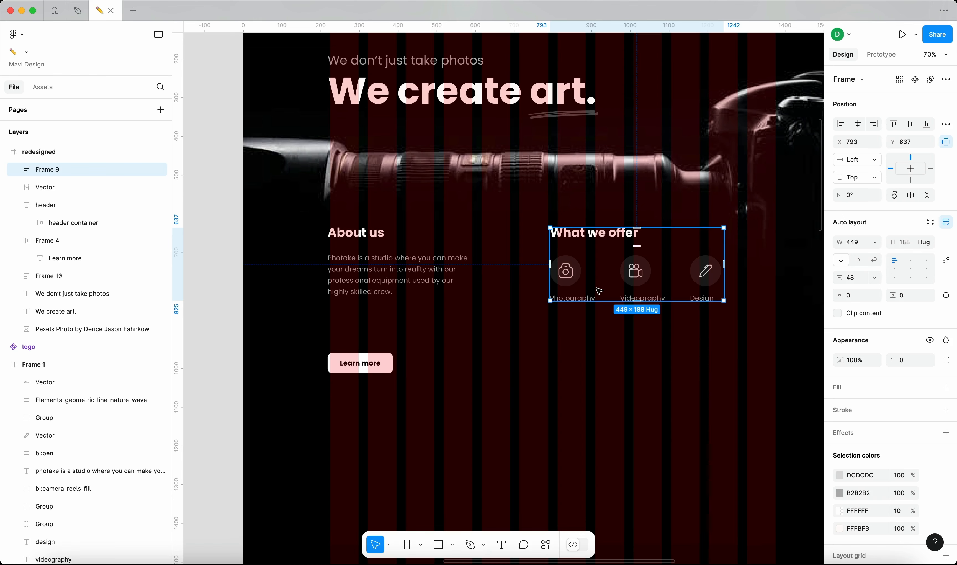
click(353, 274)
scroll(353, 275, up, 5)
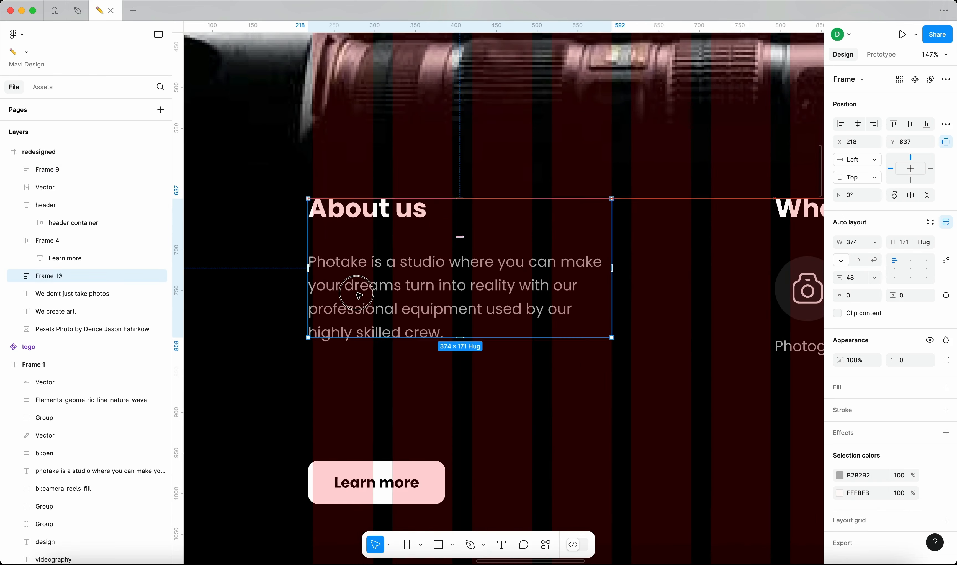
scroll(361, 297, down, 5)
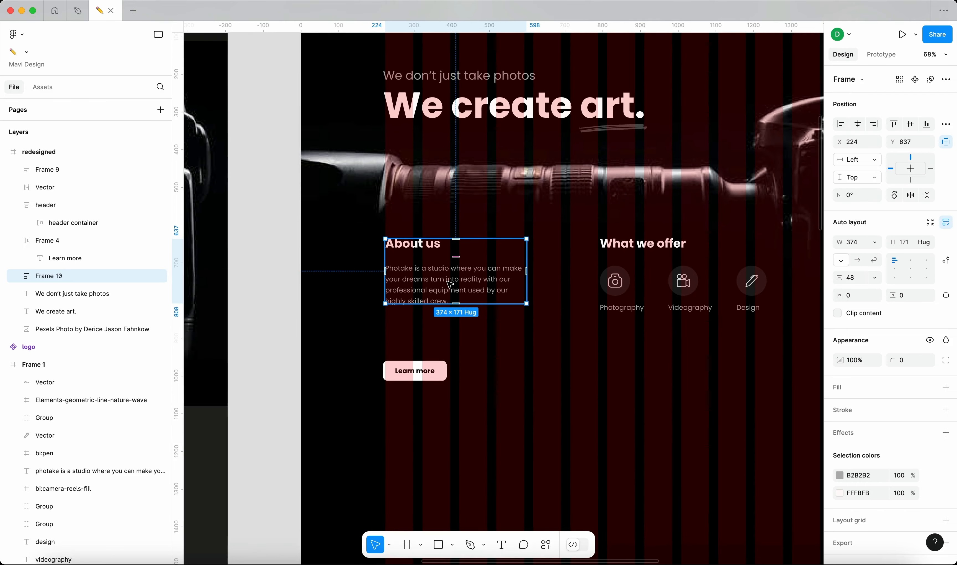
Rename the frame holding the "About us" heading and description as "about us".
key(super+r)
text(fo)
key(BackSpace)
key(BackSpace)
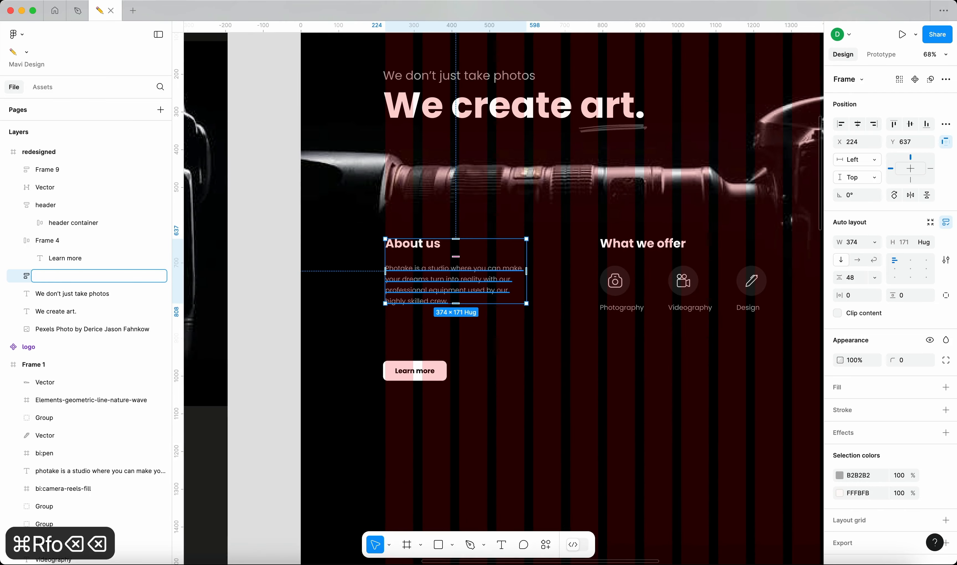
text(about )
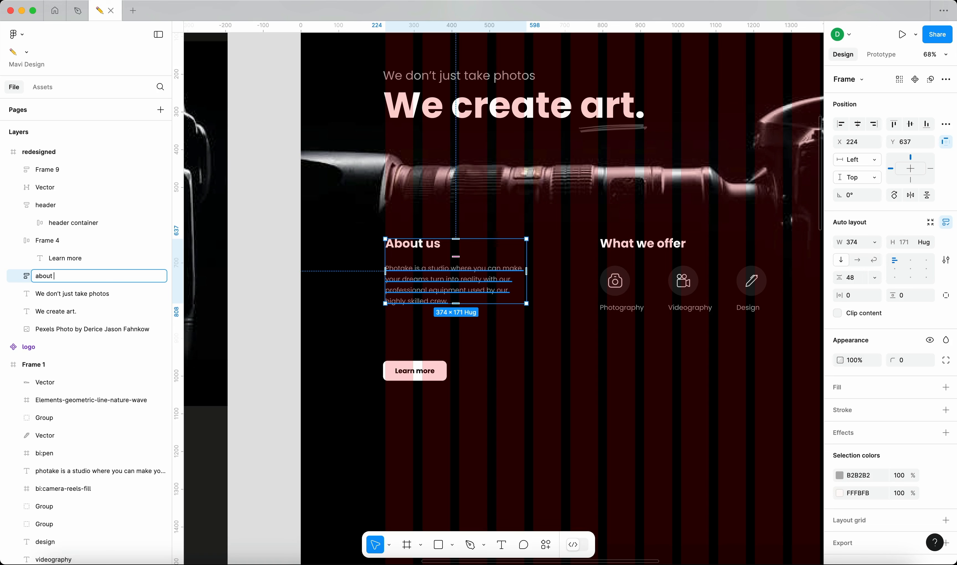
text(us)
key(Return)
Rename the frame holding the "What we offer" heading and service icons as "what we offer".
click(666, 303)
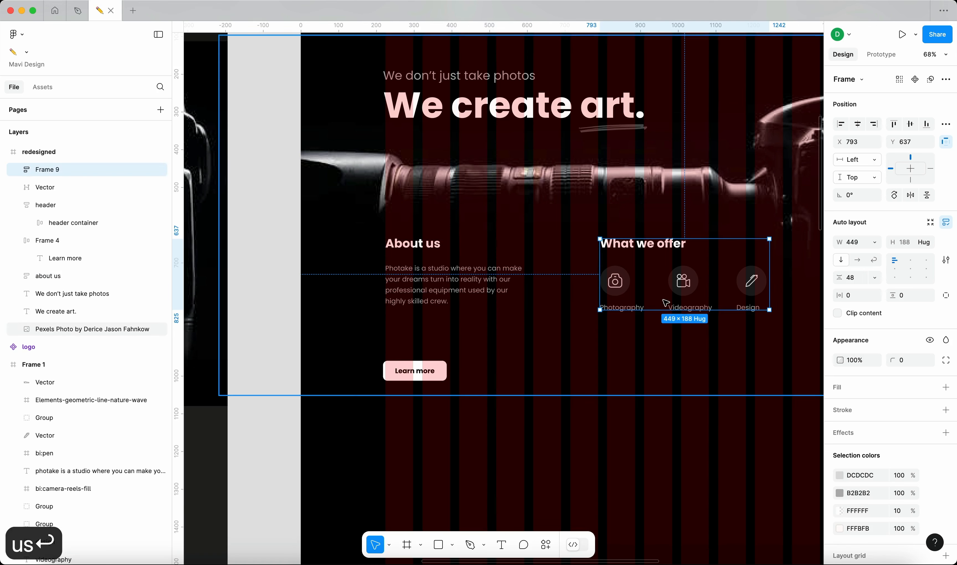
key(super+r)
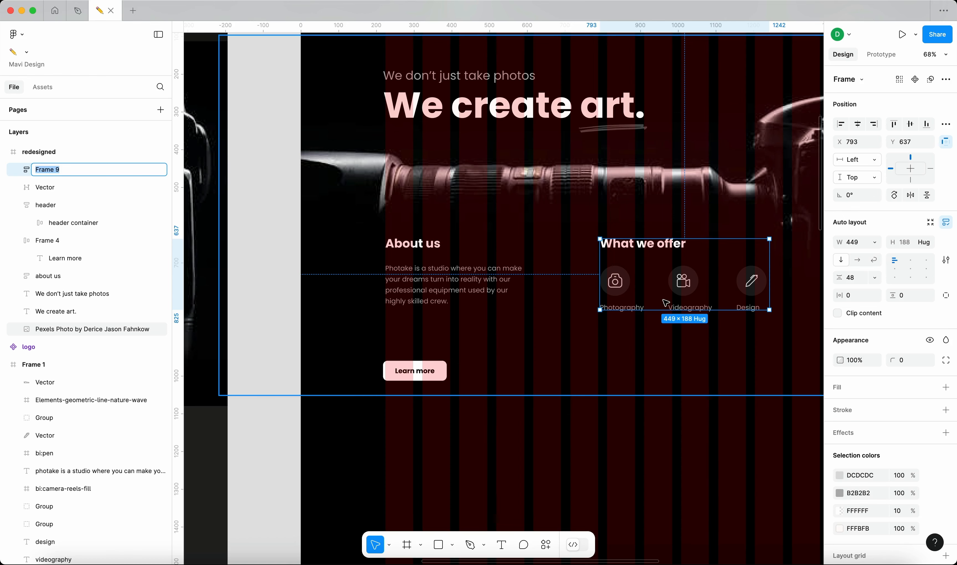
text(what we offer)
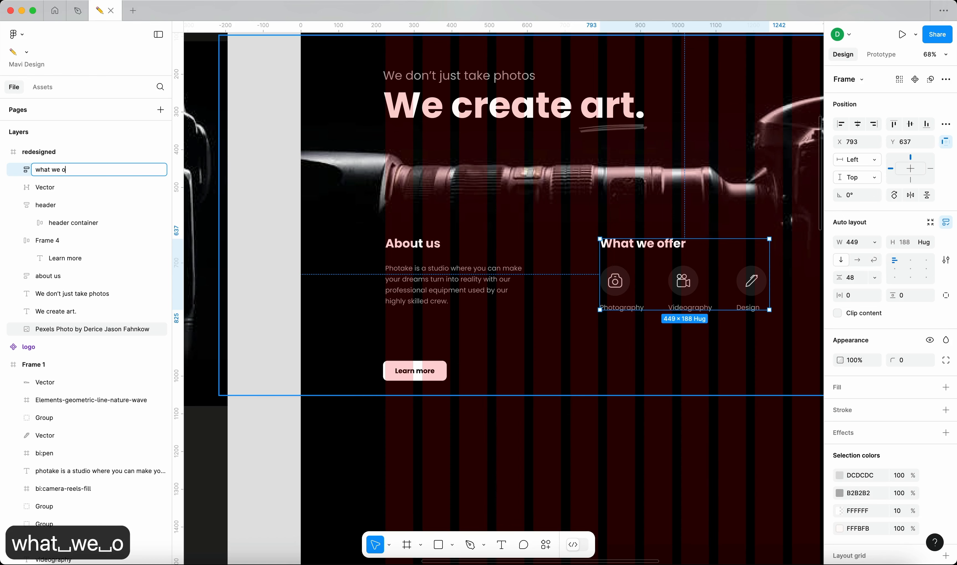
key(Return)
scroll(685, 352, down, 5)
scroll(654, 310, right, 4)
click(654, 310)
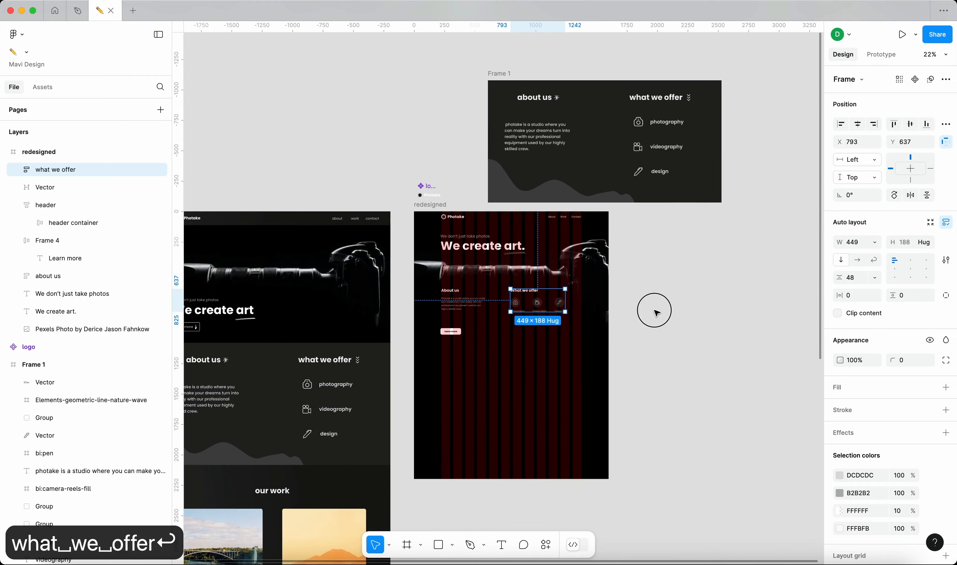
Hide the layout grid on the redesigned frame.
scroll(626, 349, up, 4)
click(646, 367)
click(415, 354)
scroll(416, 353, up, 6)
scroll(416, 353, down, 5)
key(shift+g)
Change the white "Learn more" button's label in the redesigned hero to "See our work".
scroll(459, 357, up, 3)
scroll(449, 364, down, 4)
scroll(471, 367, up, 6)
double_click(580, 216)
key(Return)
text(See our work)
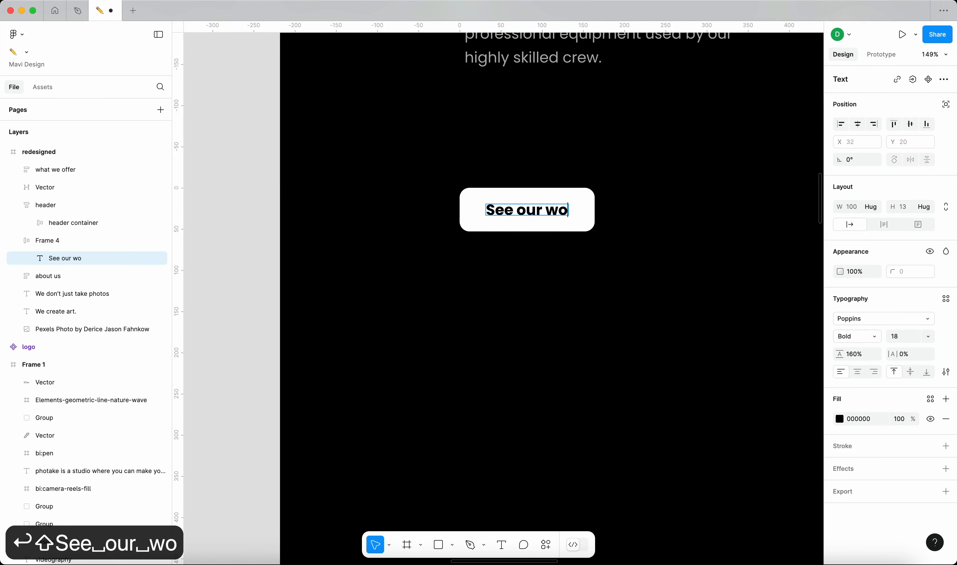
key(Escape)
scroll(537, 213, down, 5)
click(619, 277)
scroll(621, 277, down, 5)
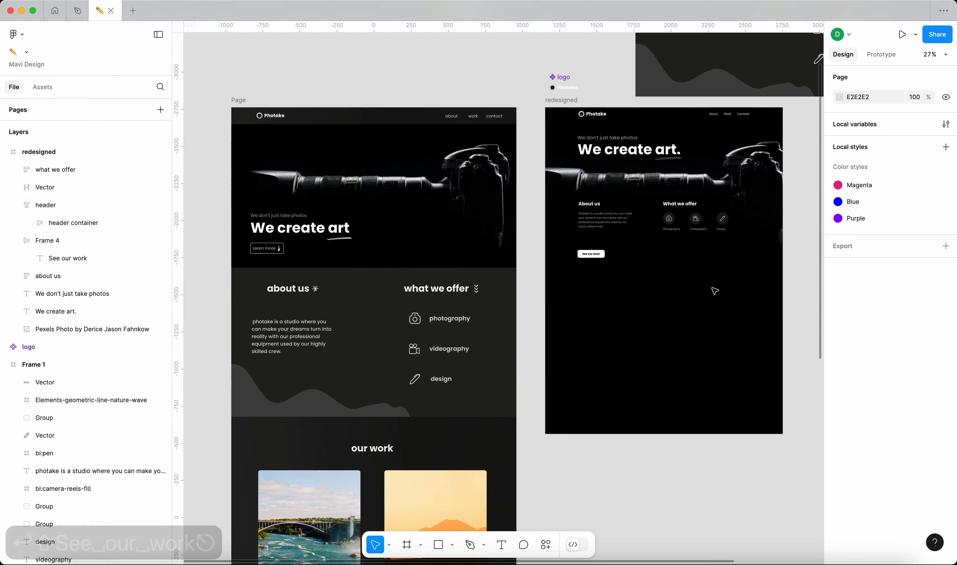
Draw a downward vertical arrow on the empty canvas beside the redesigned frame and set its length to 20.
scroll(713, 286, up, 3)
drag(713, 282, 647, 321)
scroll(694, 321, down, 3)
drag(734, 325, 680, 335)
scroll(466, 315, up, 4)
drag(466, 314, 351, 304)
scroll(517, 351, down, 2)
click(659, 290)
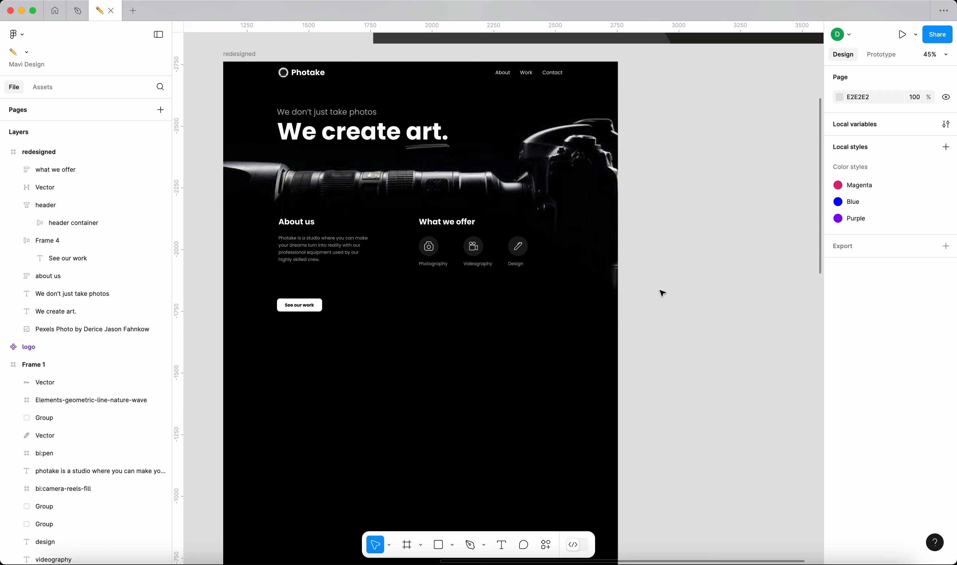
key(shift+l)
click(663, 292)
scroll(667, 292, up, 5)
drag(726, 286, 669, 346)
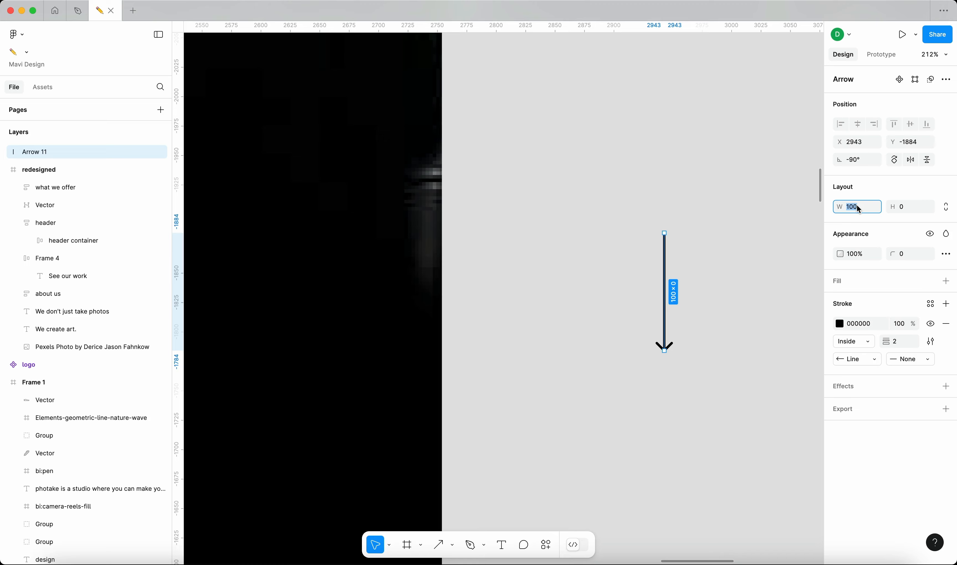
text(20)
key(Return)
Move the arrow into the "See our work" button, directly following its label.
key(cmd+x)
click(737, 297)
key(cmd+v)
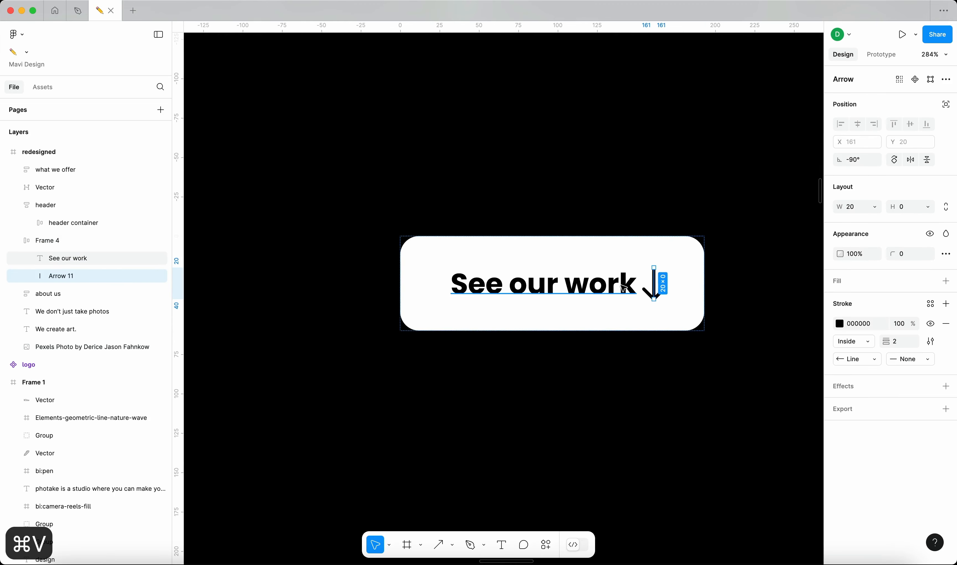
Set the auto layout spacing between the button's label and arrow to 24.
key(shift+Return)
click(853, 277)
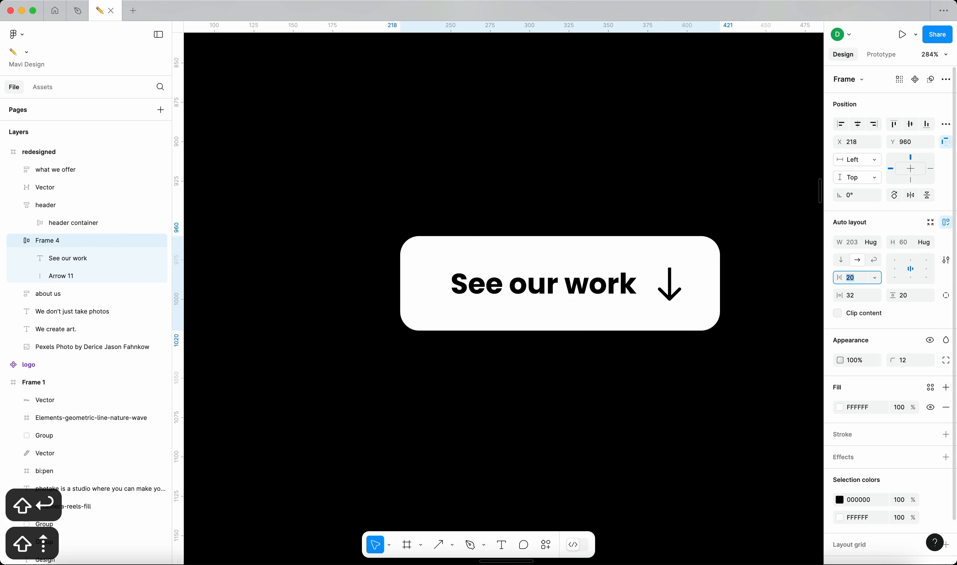
key(Up)
key(Up)
key(Up)
key(Up)
key(Down)
key(Up)
key(Return)
Shorten the arrow inside the "See our work" button to a length of 16.
double_click(674, 284)
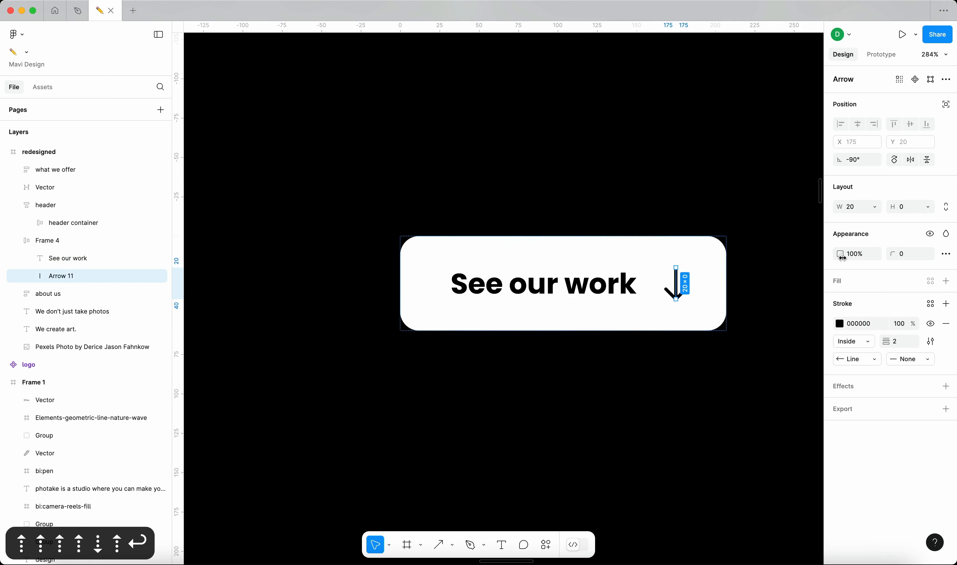
click(853, 207)
key(Down)
key(Down)
key(Down)
key(Down)
key(Down)
key(Down)
key(Down)
key(Down)
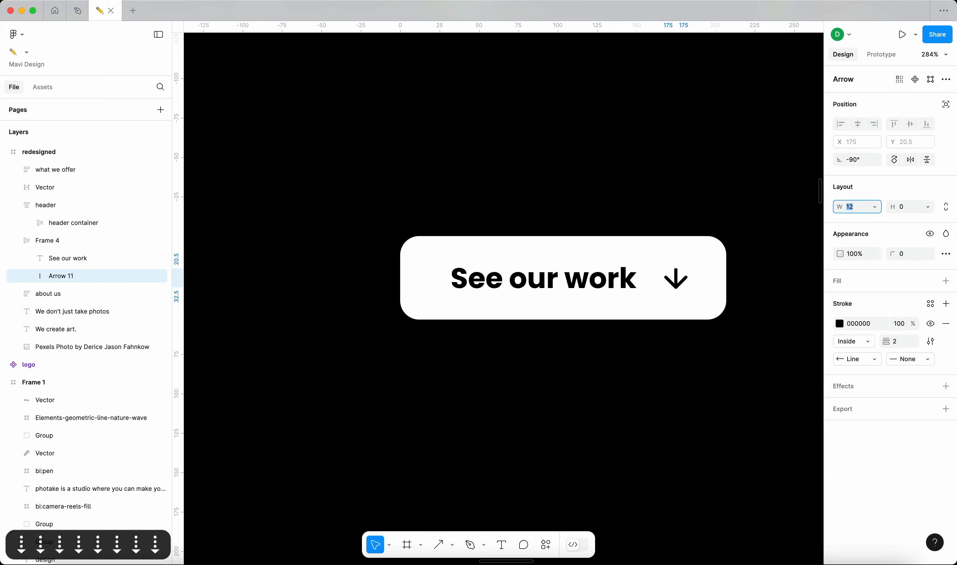
key(Up)
key(Return)
click(651, 186)
scroll(652, 186, down, 5)
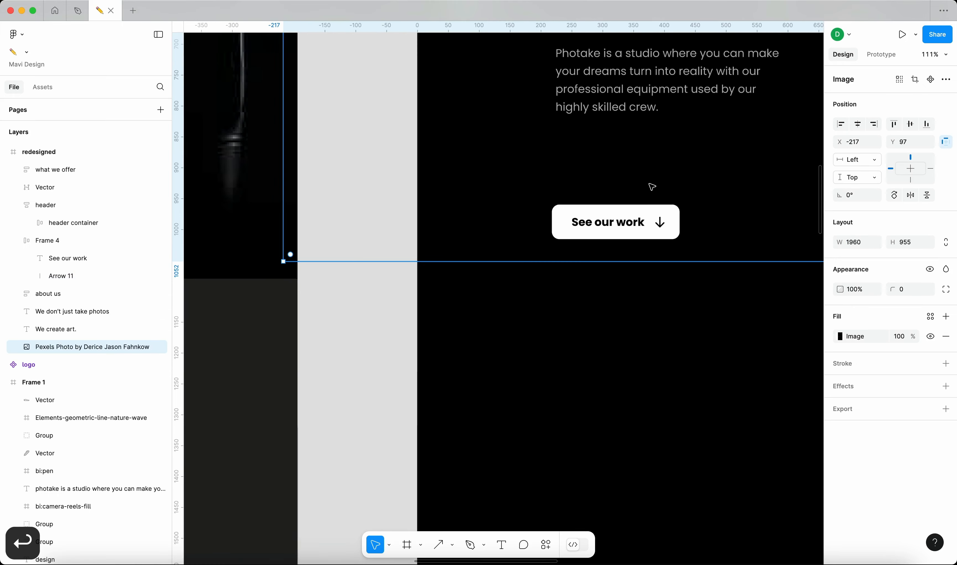
Reduce the "See our work" button's spacing between label and arrow to 20.
click(633, 225)
scroll(634, 225, down, 5)
click(680, 312)
click(640, 224)
click(853, 277)
key(shift+Down)
key(Up)
key(Up)
key(Up)
key(Up)
key(Up)
key(Up)
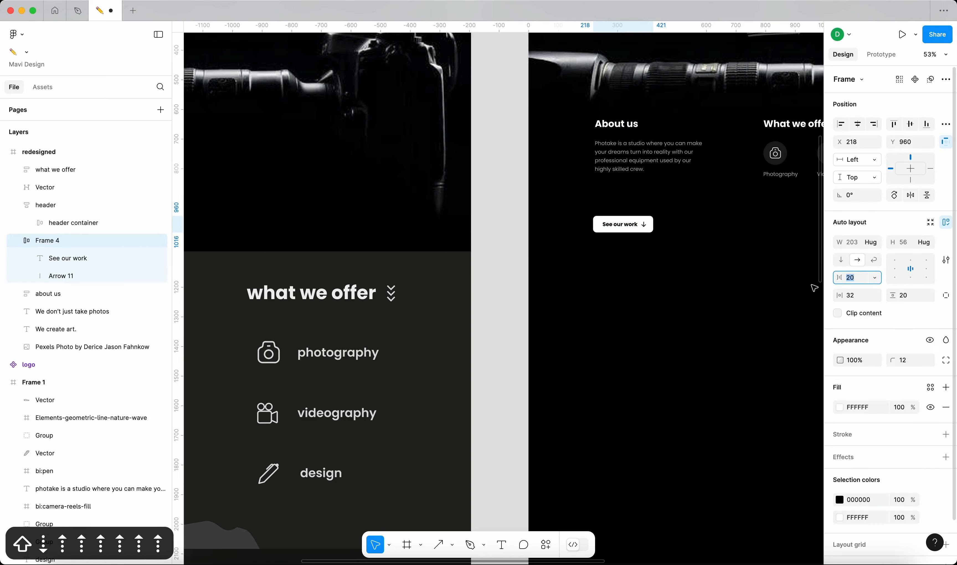
click(743, 323)
scroll(743, 323, right, 3)
click(540, 236)
click(671, 320)
scroll(671, 320, down, 5)
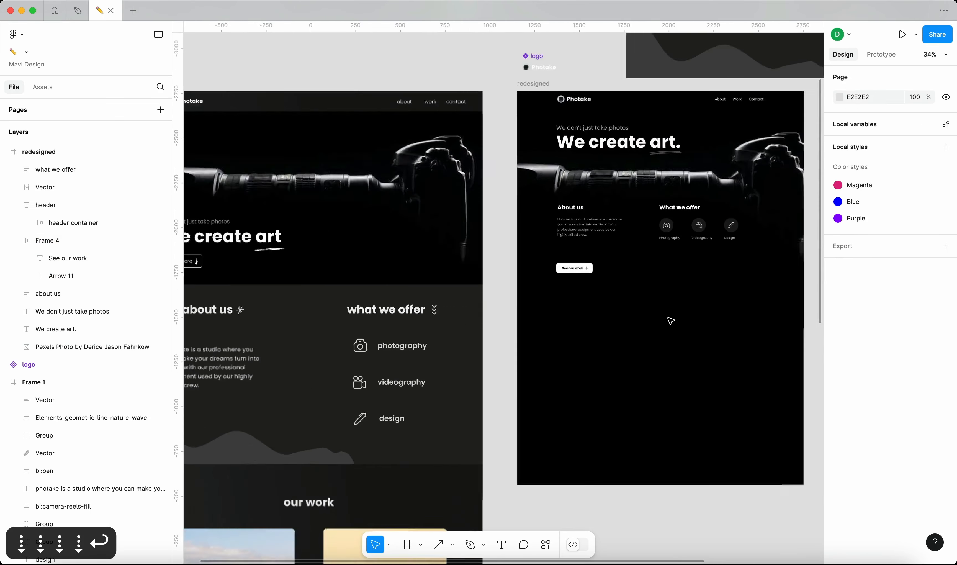
Examine the redesigned hero section at 100% with the interface hidden.
drag(671, 319, 593, 321)
key(super+0)
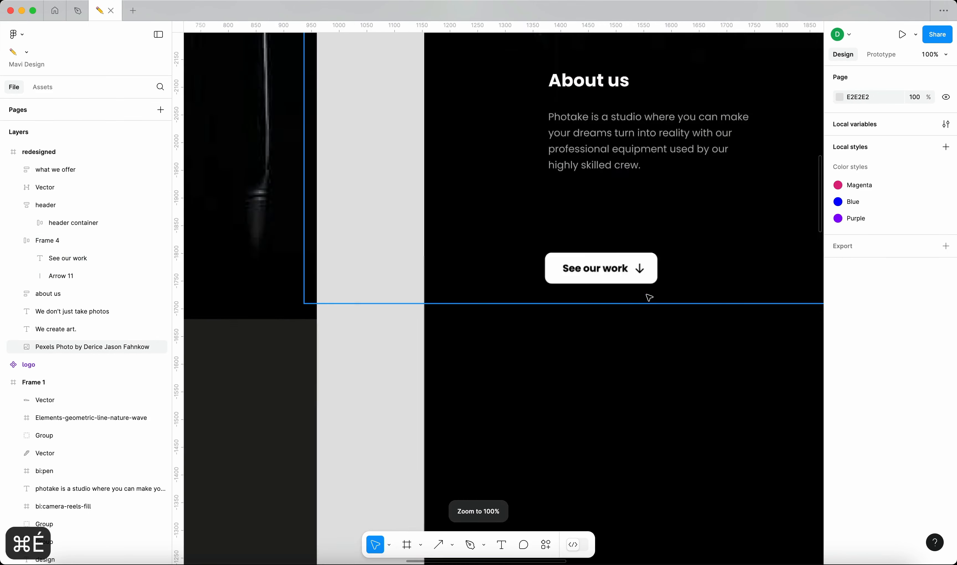
scroll(620, 311, left, 1)
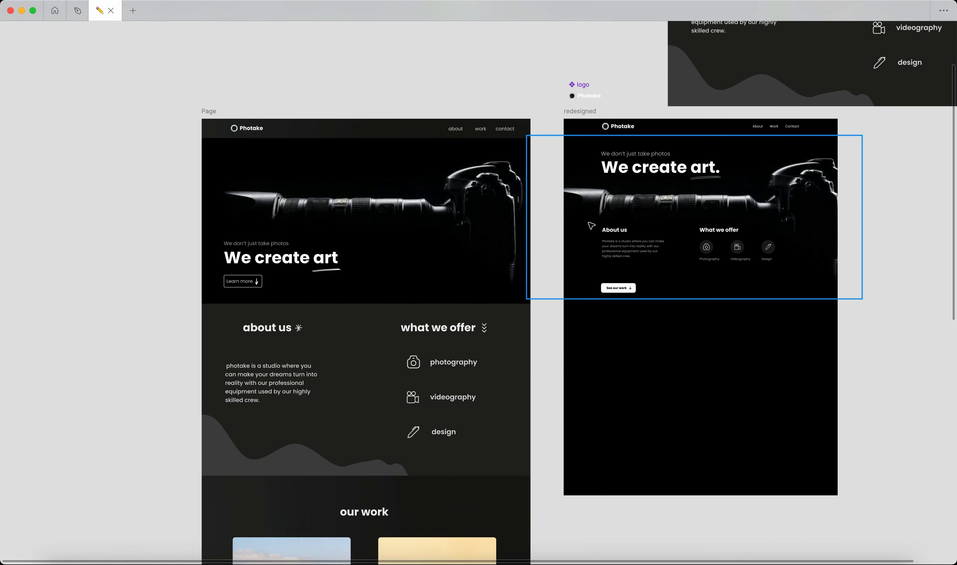
scroll(739, 362, right, 2)
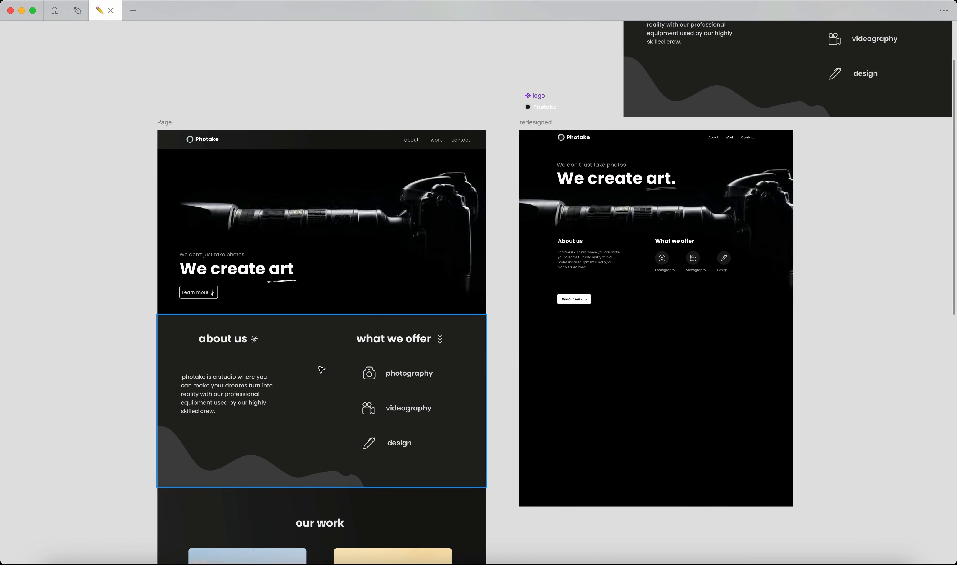
key(super+0)
scroll(745, 283, up, 7)
scroll(746, 284, right, 10)
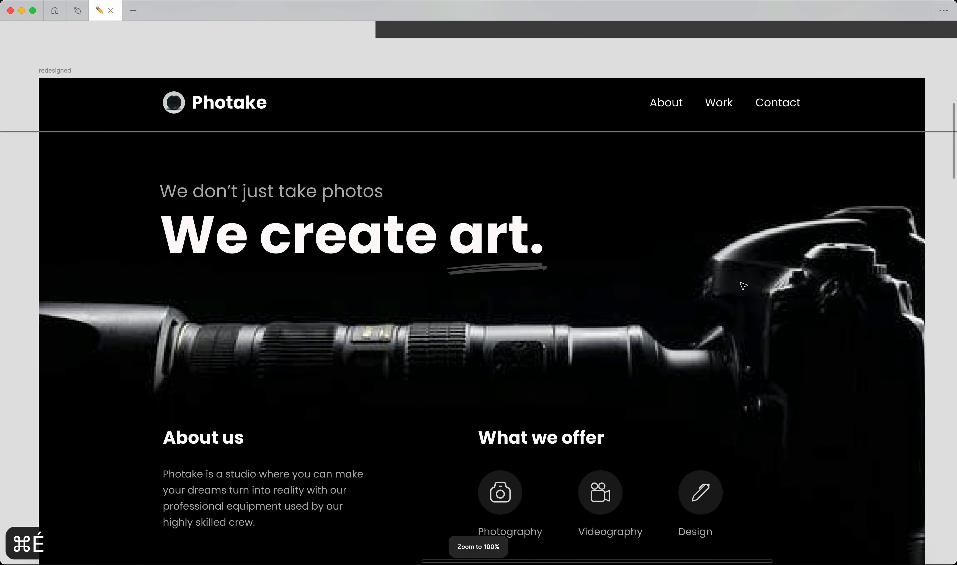
scroll(743, 286, up, 1)
scroll(718, 286, down, 3)
key(super+eacute)
scroll(643, 278, right, 2)
scroll(644, 278, up, 1)
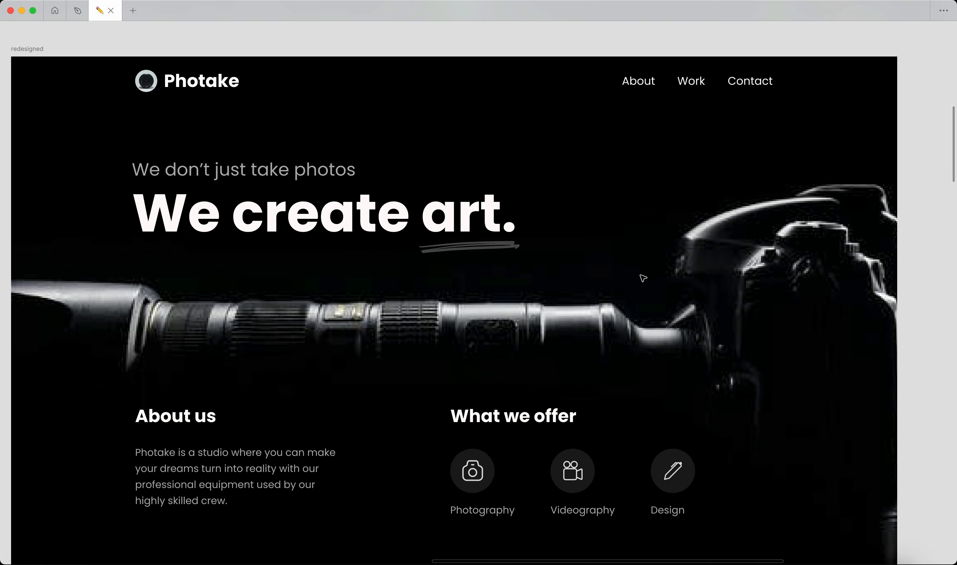
Compare the original page with the redesigned frame, including the original "our work" section, and restore the interface.
scroll(634, 277, down, 5)
scroll(502, 291, left, 6)
scroll(501, 291, down, 2)
scroll(295, 245, down, 3)
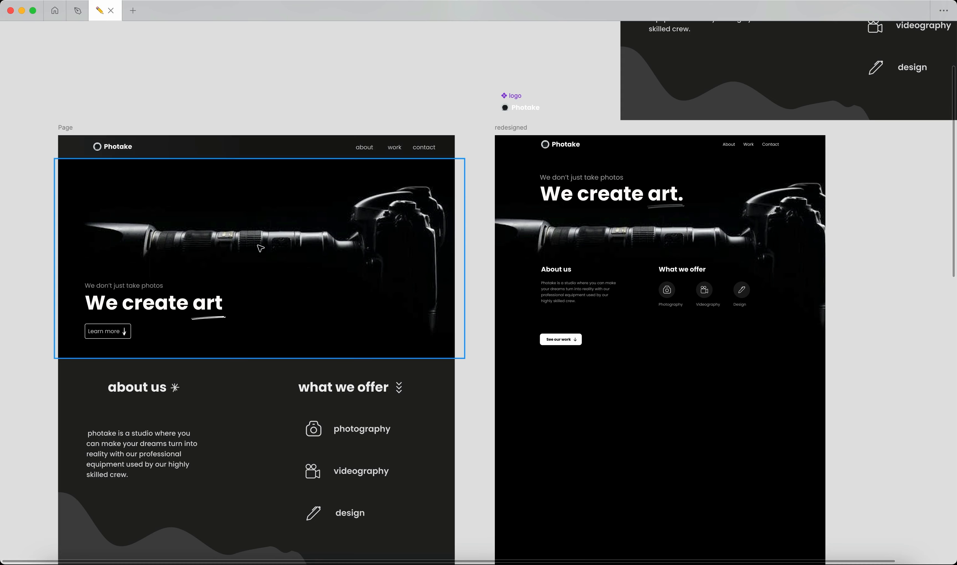
scroll(261, 279, left, 4)
scroll(261, 280, down, 1)
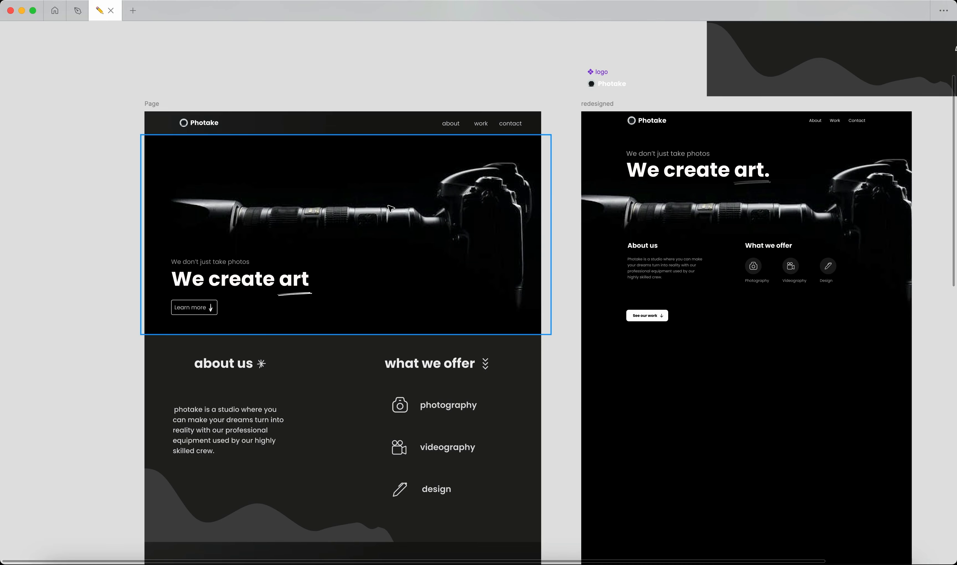
scroll(390, 208, down, 5)
scroll(733, 231, right, 2)
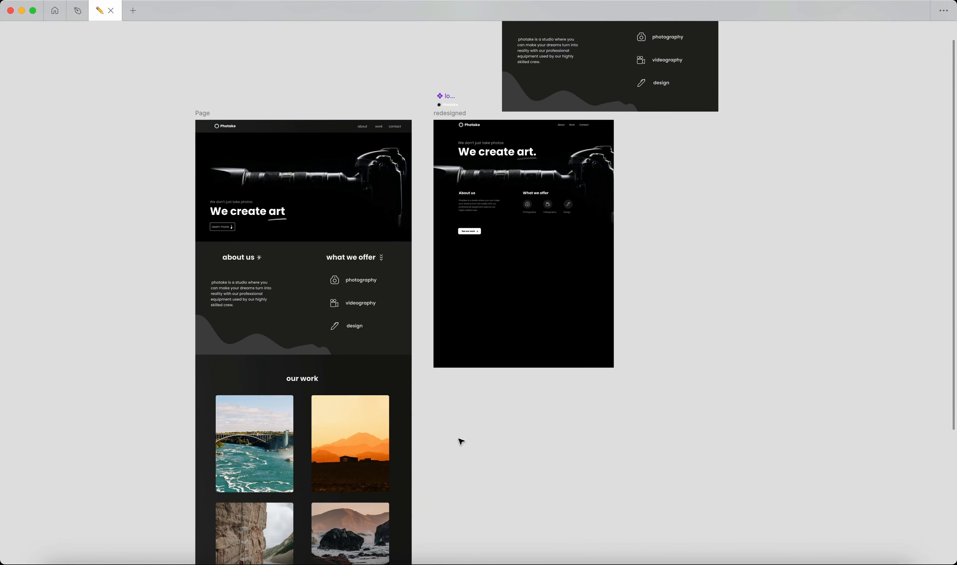
scroll(440, 440, down, 3)
scroll(316, 324, down, 3)
scroll(440, 375, up, 3)
scroll(684, 421, down, 2)
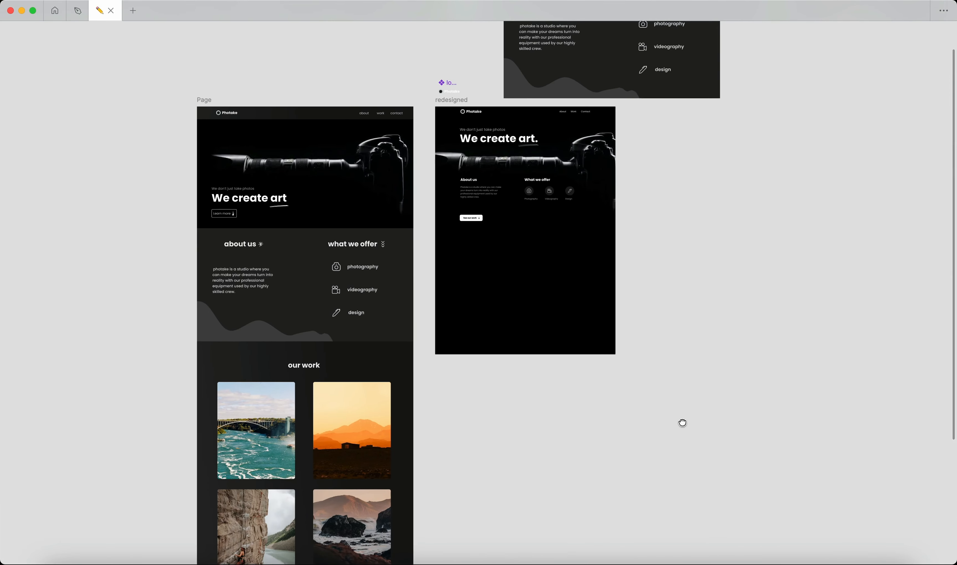
scroll(680, 218, up, 1)
scroll(530, 189, up, 5)
key(super+backslash)
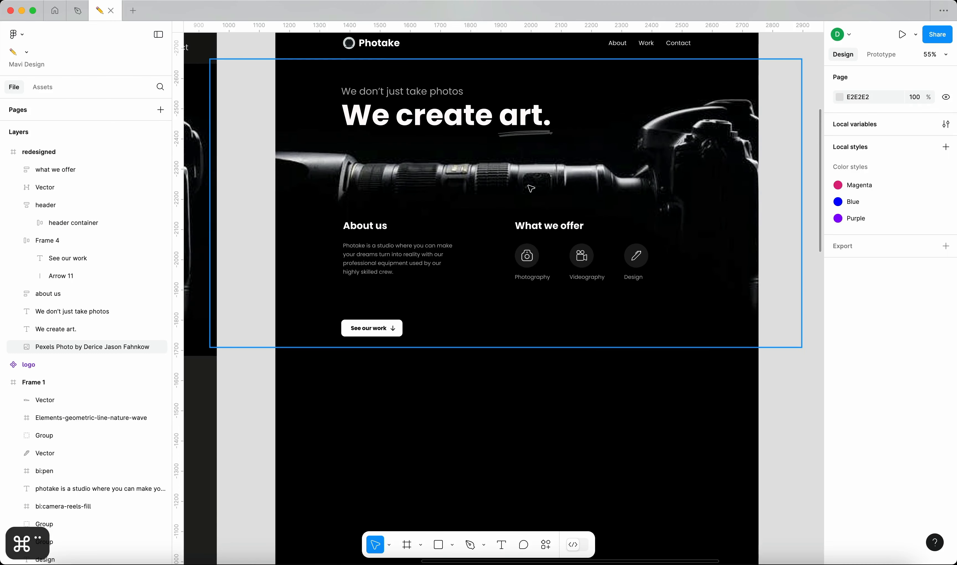
Shorten the redesigned frame from its lower edge to a height of about 2080.
scroll(569, 216, down, 3)
click(406, 86)
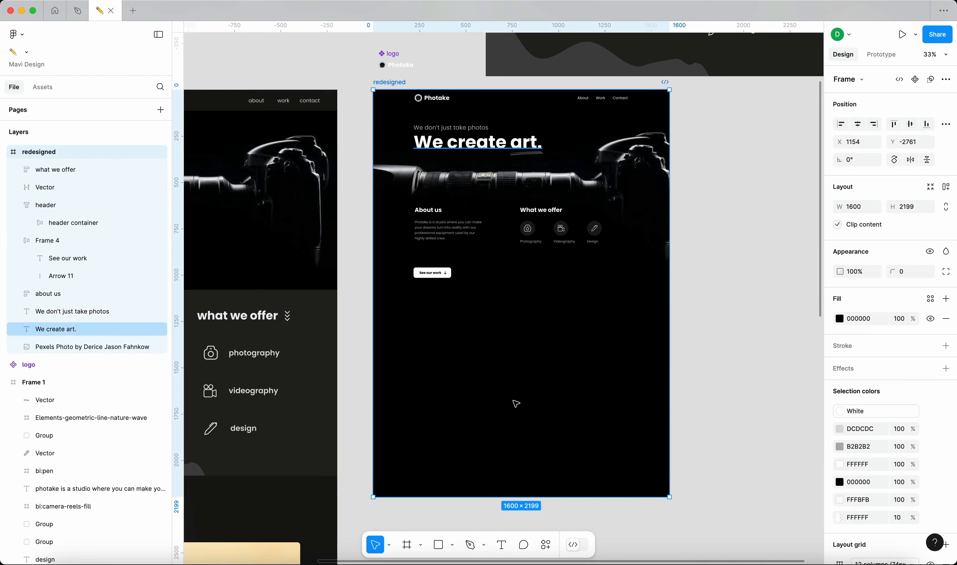
drag(551, 498, 566, 475)
click(720, 376)
Draw a full-width rectangle, 1600 × 958, at X 0, Y 948 beneath the hero in the redesigned frame.
scroll(430, 272, left, 2)
key(r)
drag(413, 258, 703, 435)
drag(410, 332, 407, 330)
Give the rectangle below the hero a linear gradient fill with both color stops set to 303030.
click(840, 336)
drag(782, 347, 674, 384)
click(718, 273)
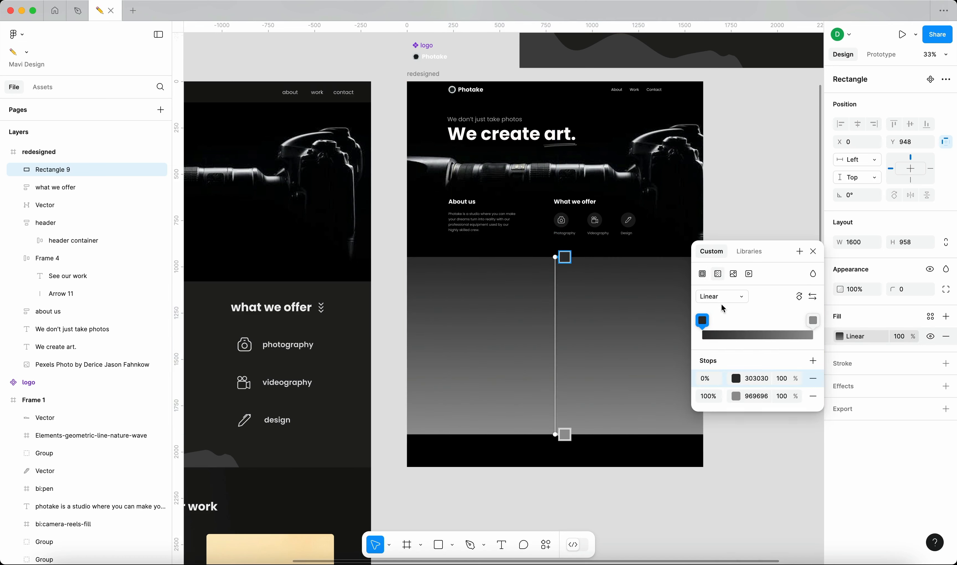
key(super+c)
click(759, 393)
key(super+v)
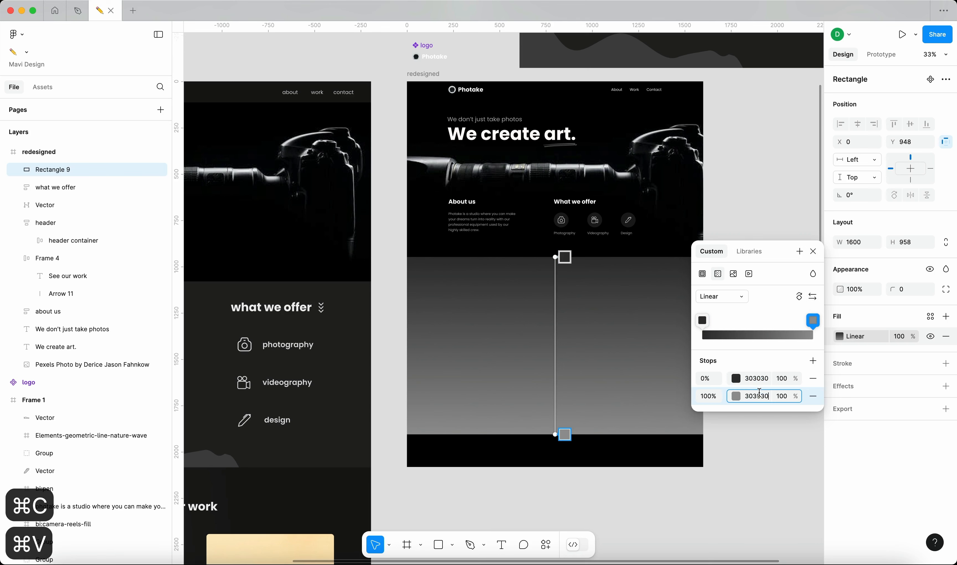
Set the gradient's first stop to 0% opacity and end the gradient about a third of the way down the rectangle.
click(784, 379)
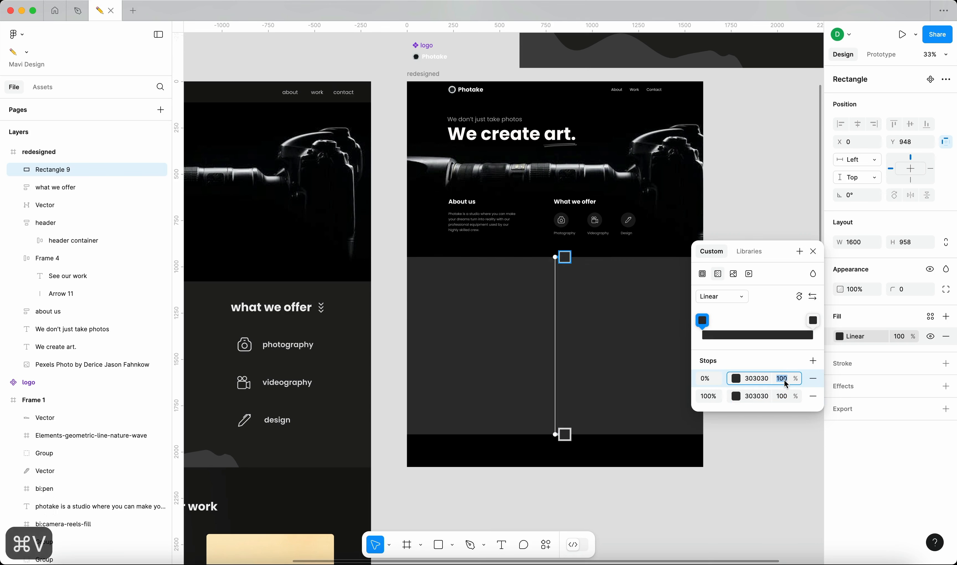
text(0)
key(Return)
drag(555, 436, 553, 319)
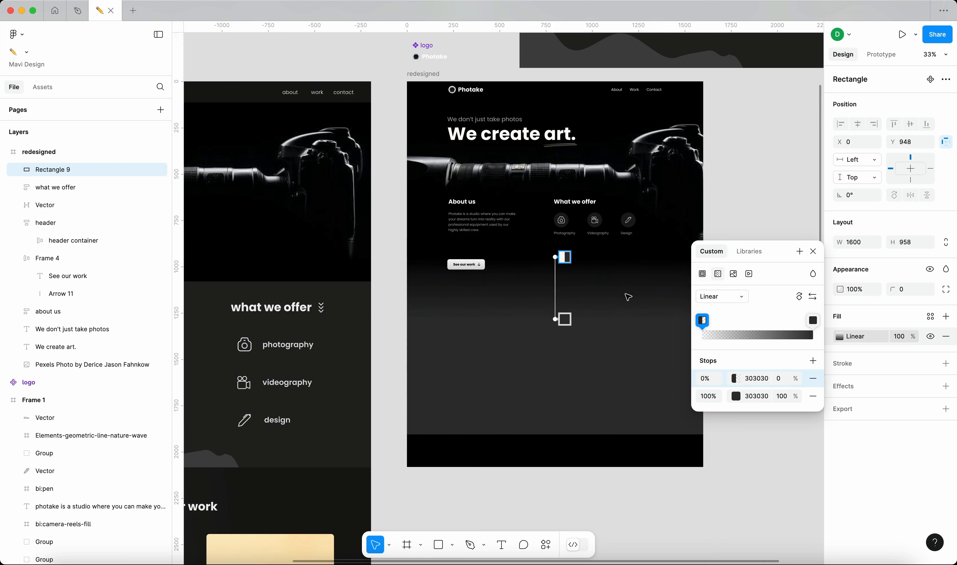
click(814, 251)
key(Escape)
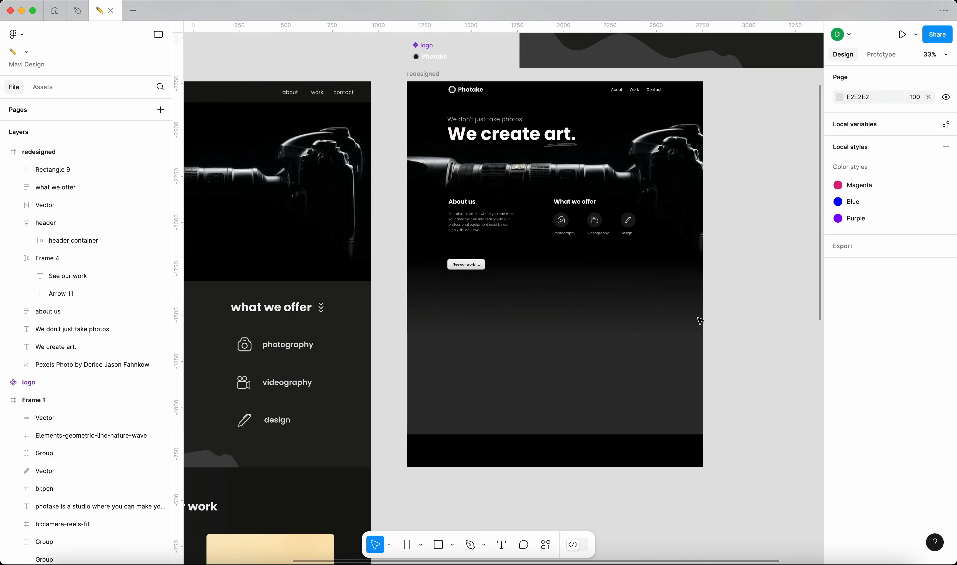
Extend the gradient rectangle down to the redesigned frame's bottom edge, for a height of 1134.
click(630, 375)
drag(633, 434, 642, 467)
click(812, 368)
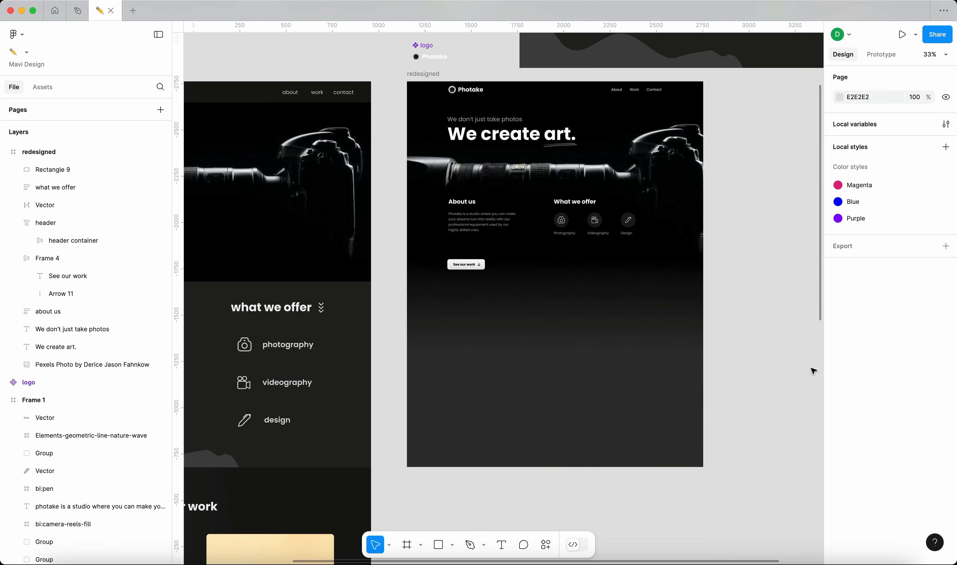
scroll(731, 295, left, 5)
scroll(731, 295, up, 1)
scroll(724, 292, right, 3)
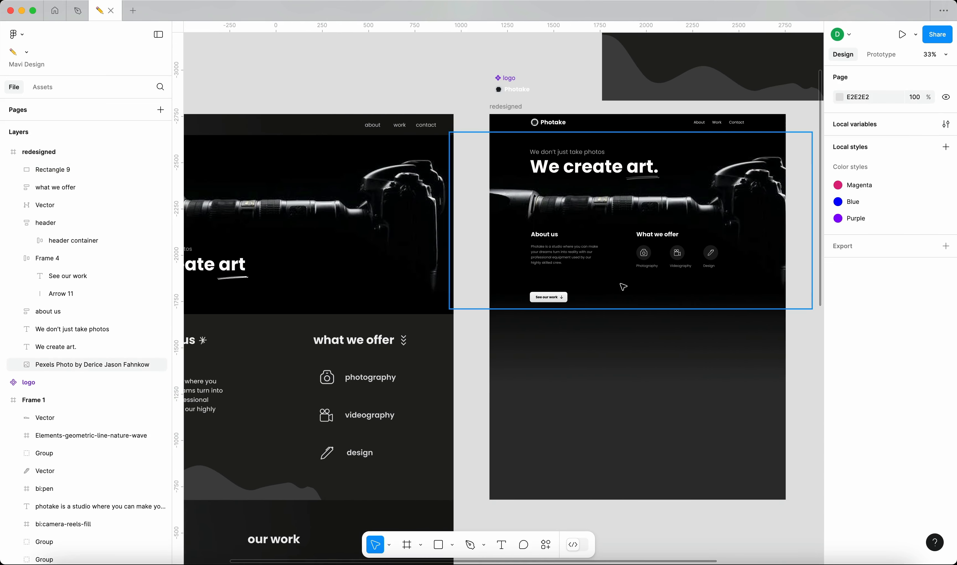
Move the gradient rectangle down to Y 968 and bring the "See our work" button in front of it.
click(758, 359)
scroll(364, 391, up, 5)
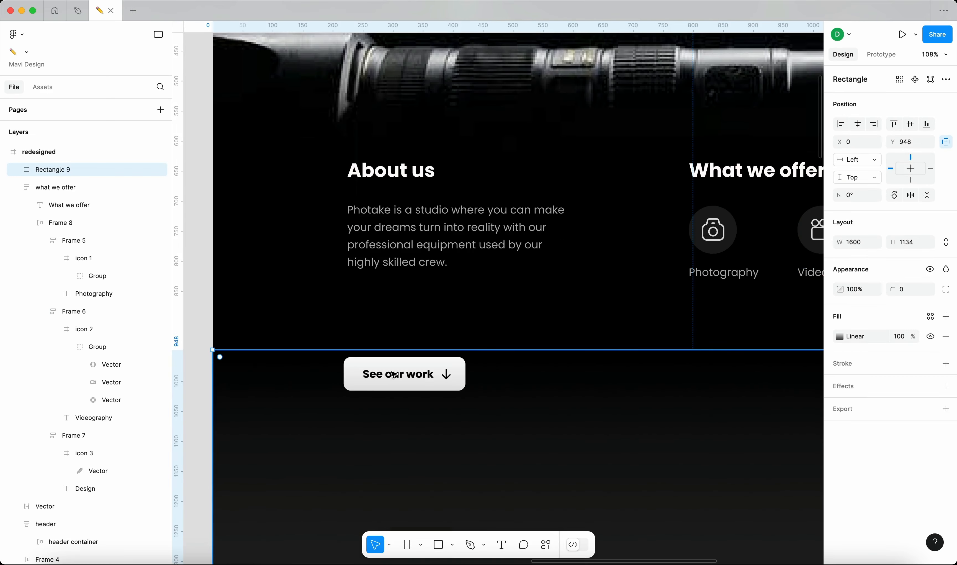
scroll(395, 376, down, 3)
key(shift+Tab)
key(shift+Tab)
key(shift+Tab)
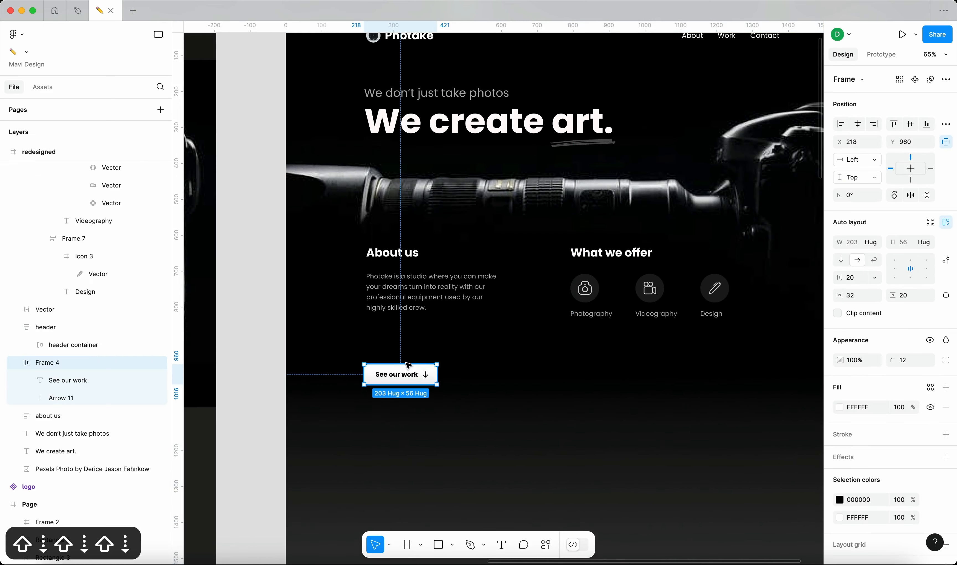
key(alt+super+bracketright)
scroll(406, 362, up, 5)
click(468, 456)
scroll(468, 456, down, 4)
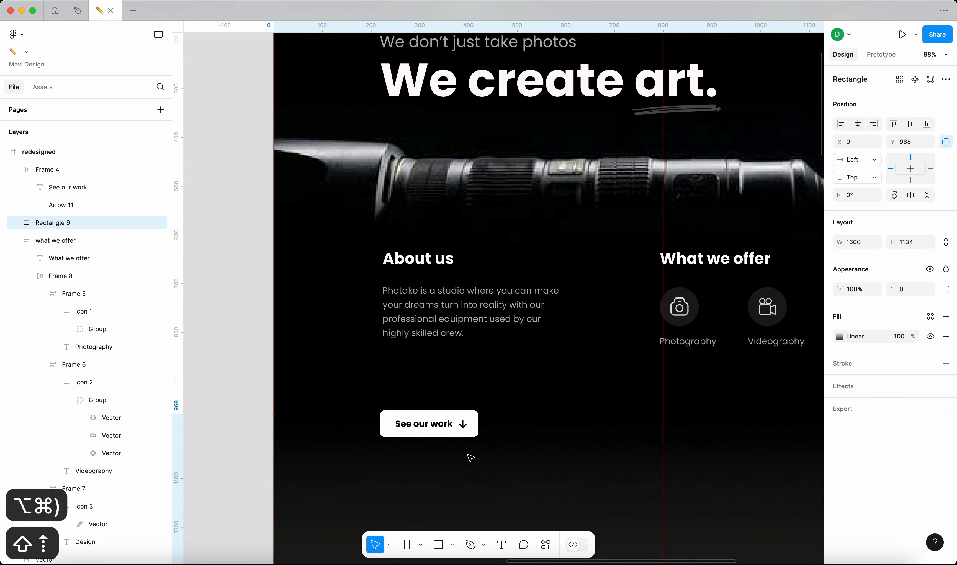
Set the "See our work" button's horizontal padding to 48.
scroll(438, 417, up, 1)
click(438, 418)
click(861, 294)
key(shift+Up)
key(shift+Up)
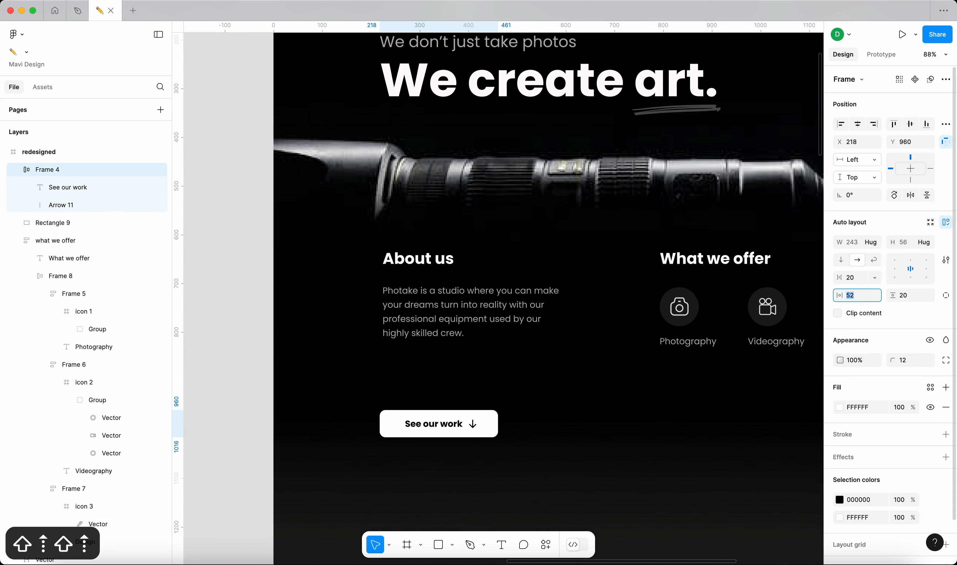
key(Down)
key(Down)
key(Down)
key(Down)
Set the "See our work" button's vertical padding to 32.
click(911, 299)
key(shift+Up)
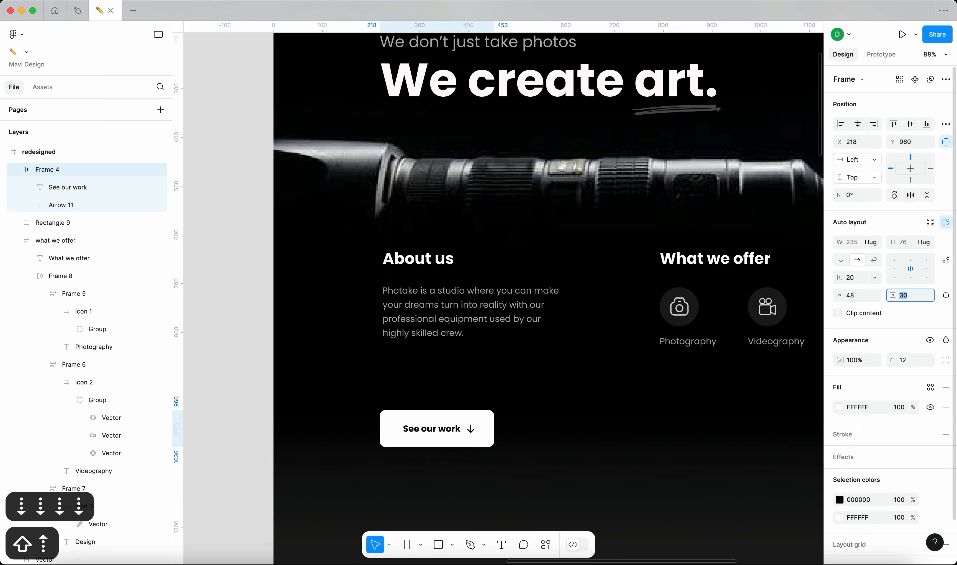
key(Return)
click(583, 452)
scroll(583, 452, down, 5)
scroll(583, 452, up, 5)
Try a font size of 20 for the "See our work" button's label.
click(446, 438)
scroll(446, 439, down, 5)
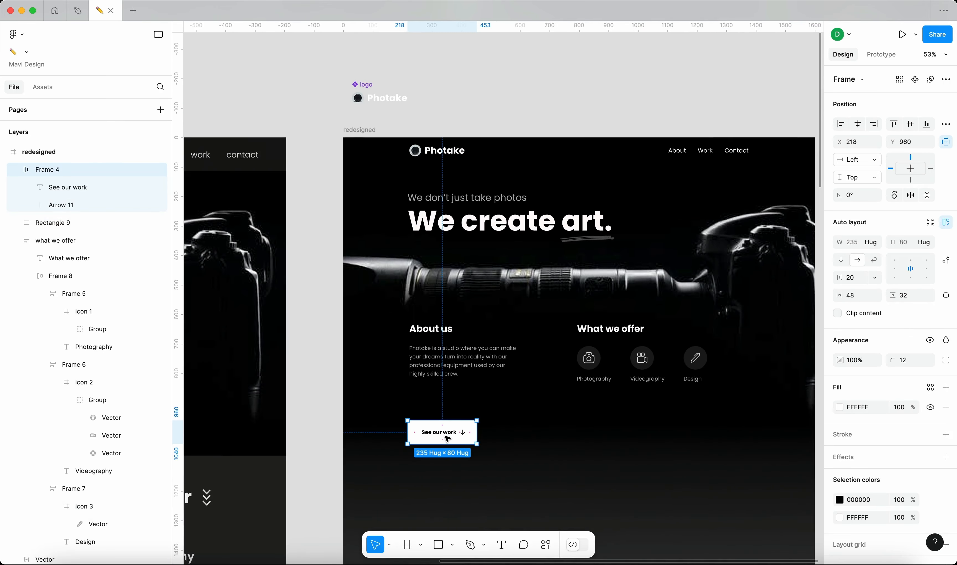
scroll(446, 436, up, 5)
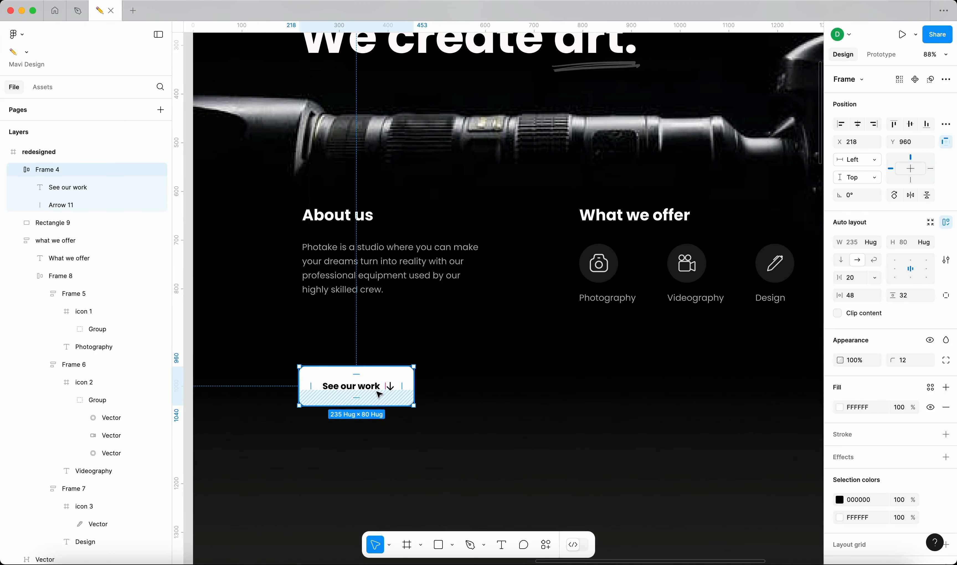
double_click(380, 391)
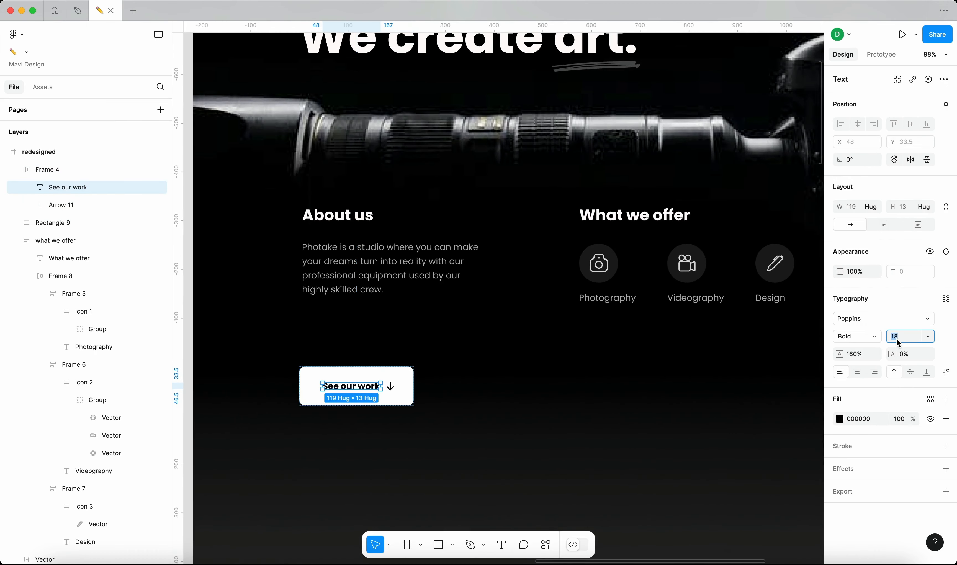
key(Up)
key(Up)
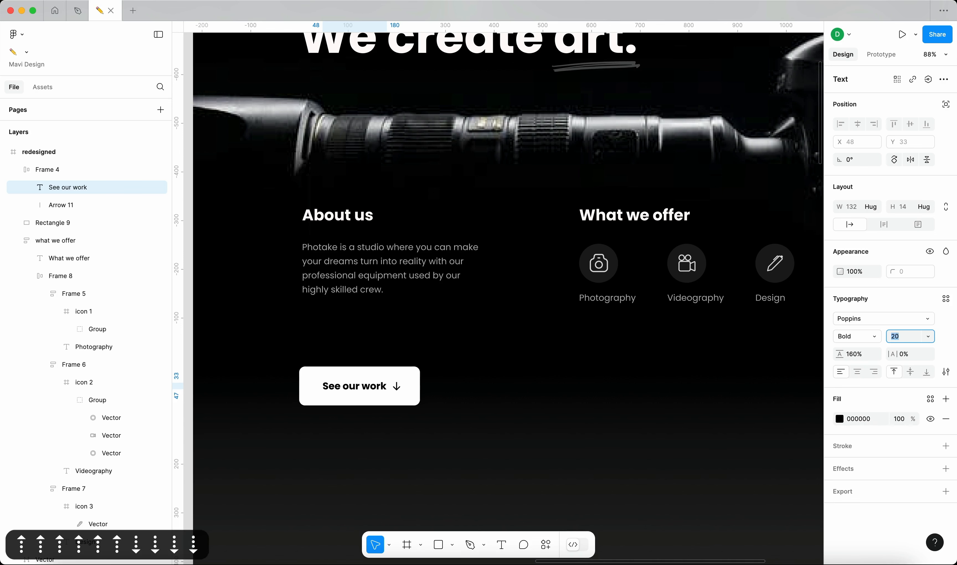
key(Return)
key(shift+Return)
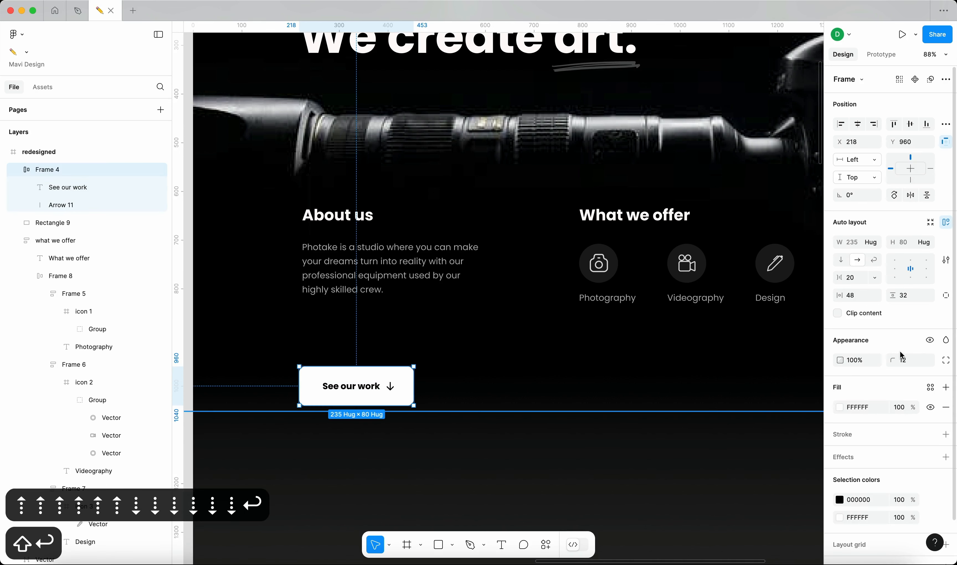
Try a larger corner radius on the "See our work" button.
click(919, 361)
key(shift+Up)
key(shift+Down)
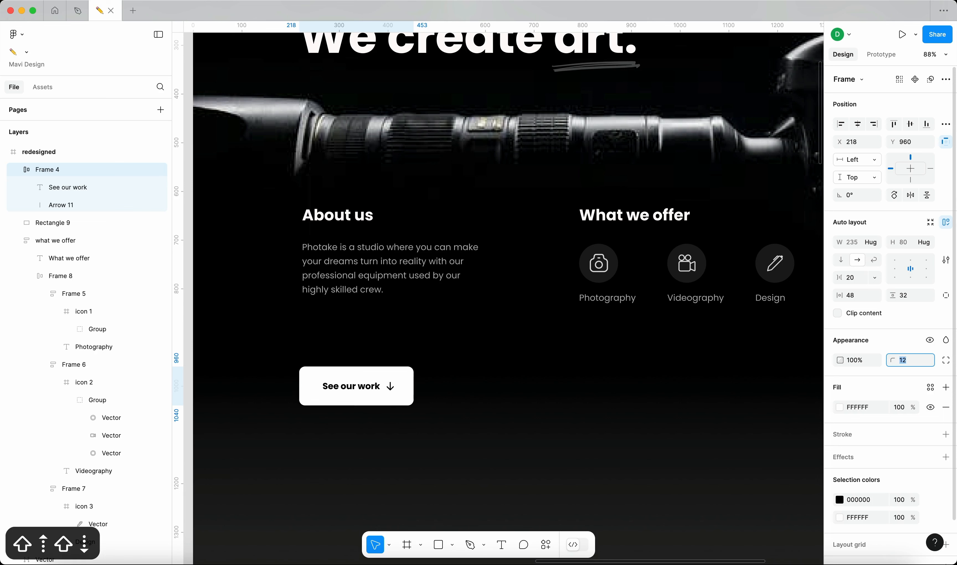
key(Return)
Reduce the "See our work" button's white fill to 24% opacity.
click(900, 407)
key(shift+Down)
key(shift+Down)
key(shift+Down)
key(shift+Down)
key(shift+Down)
key(shift+Down)
key(shift+Down)
key(shift+Down)
key(shift+Down)
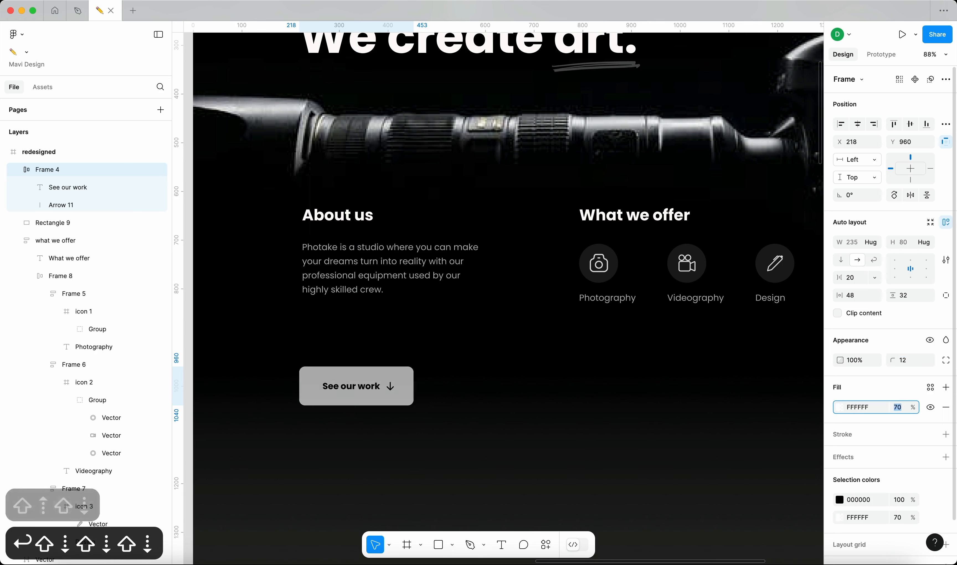
key(shift+Up)
key(Up)
key(Up)
key(Up)
key(Up)
key(Return)
Color the button's label and arrow white (FFFFFF) and remove the outline stroke from the label.
key(Return)
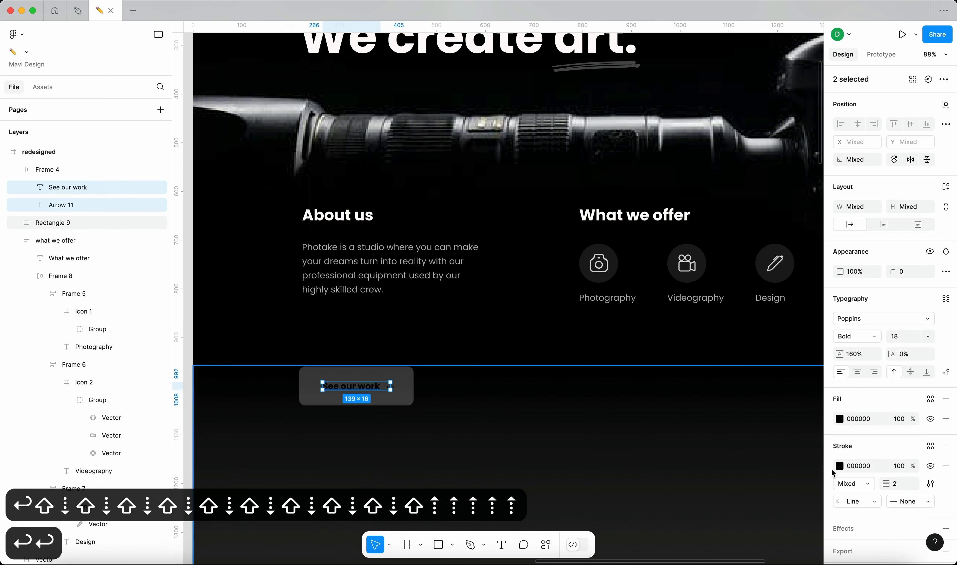
text(f)
key(Return)
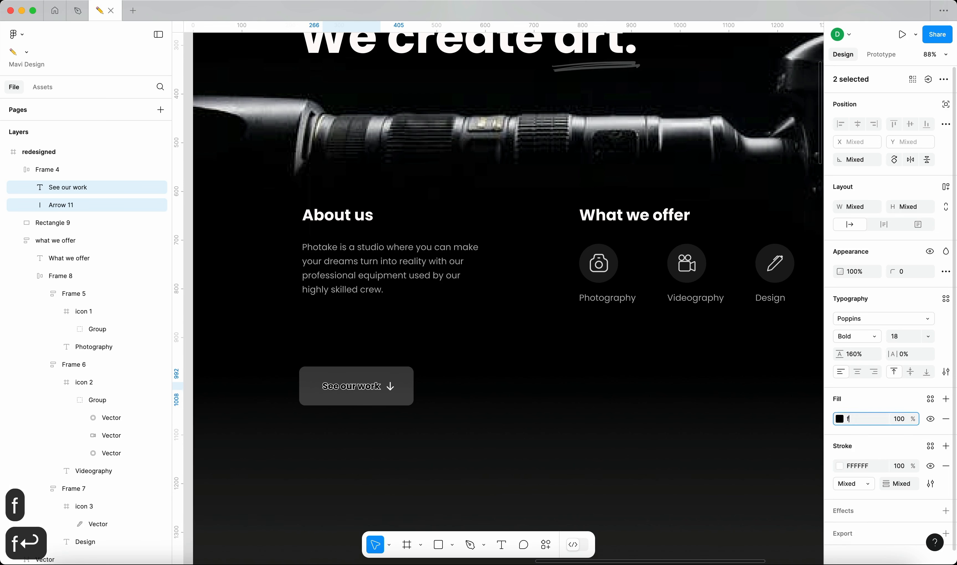
click(359, 390)
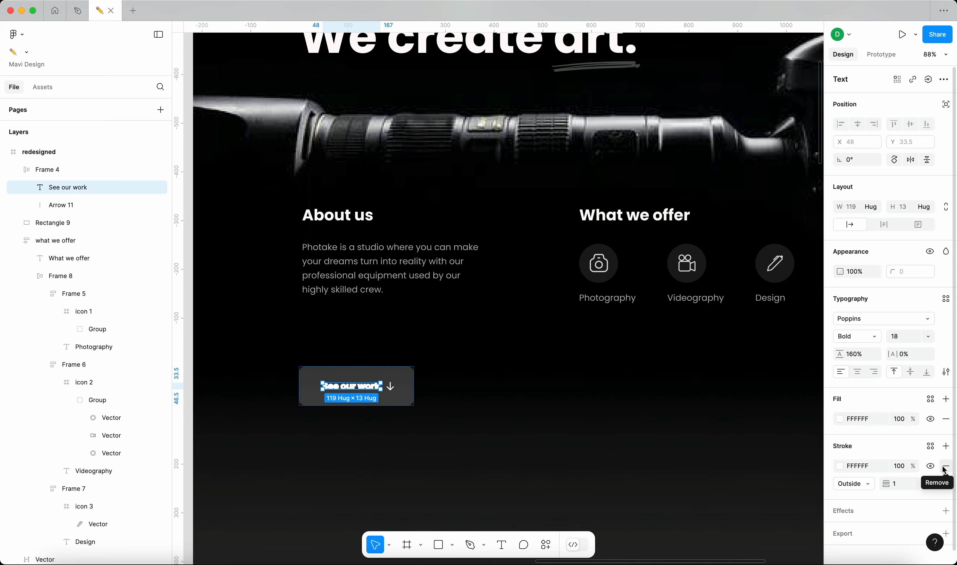
click(581, 407)
scroll(581, 407, down, 5)
click(393, 305)
scroll(543, 444, right, 3)
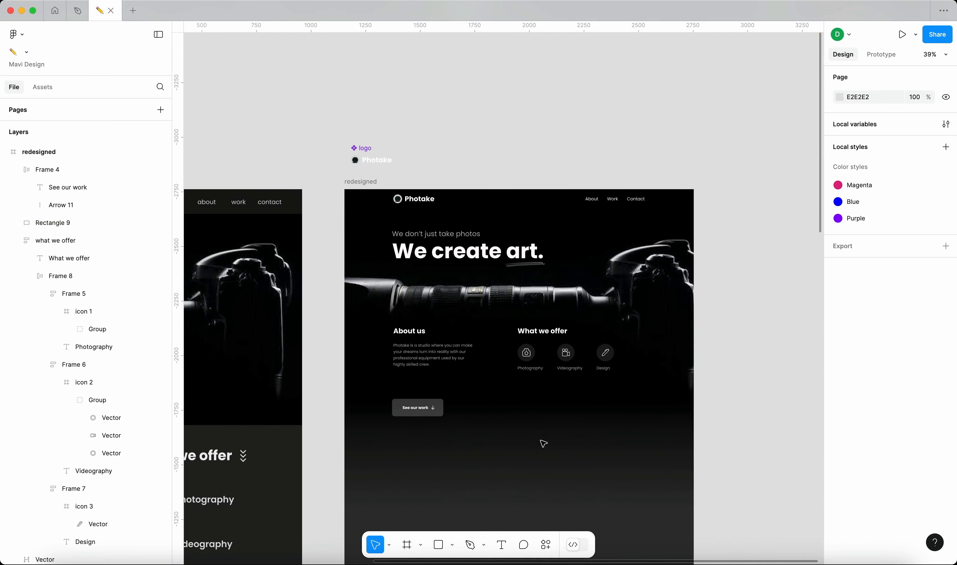
Duplicate the "See our work" button beside the original at X 486 and set the copy's white fill to 100% opacity.
scroll(419, 441, up, 10)
drag(434, 373, 595, 374)
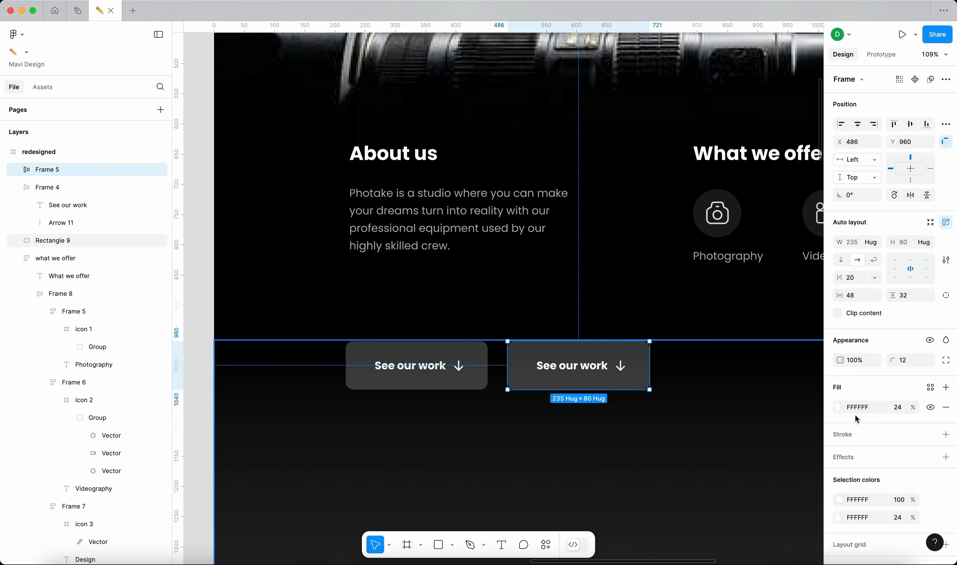
key(Return)
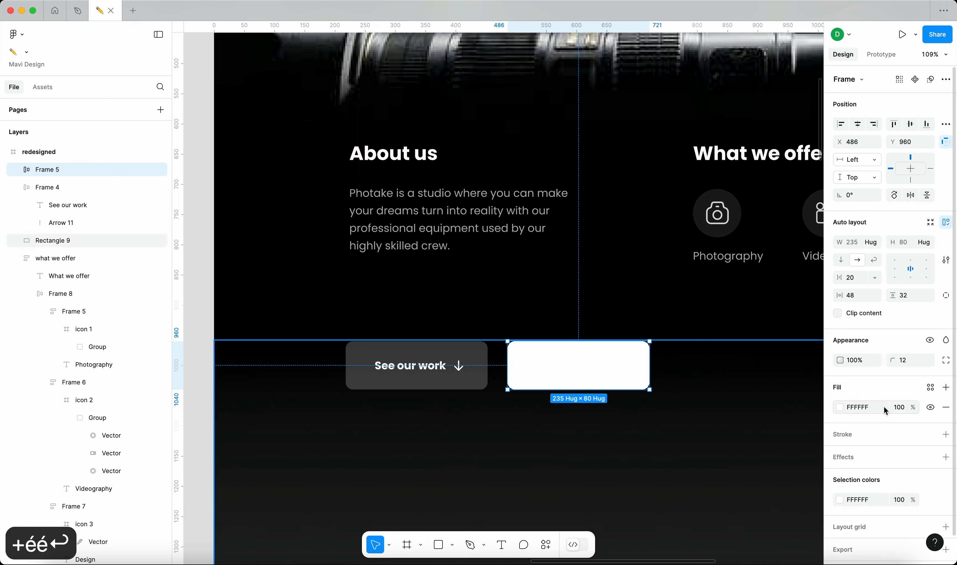
scroll(659, 416, down, 5)
Color the label and arrow of the white button black (000000).
key(Return)
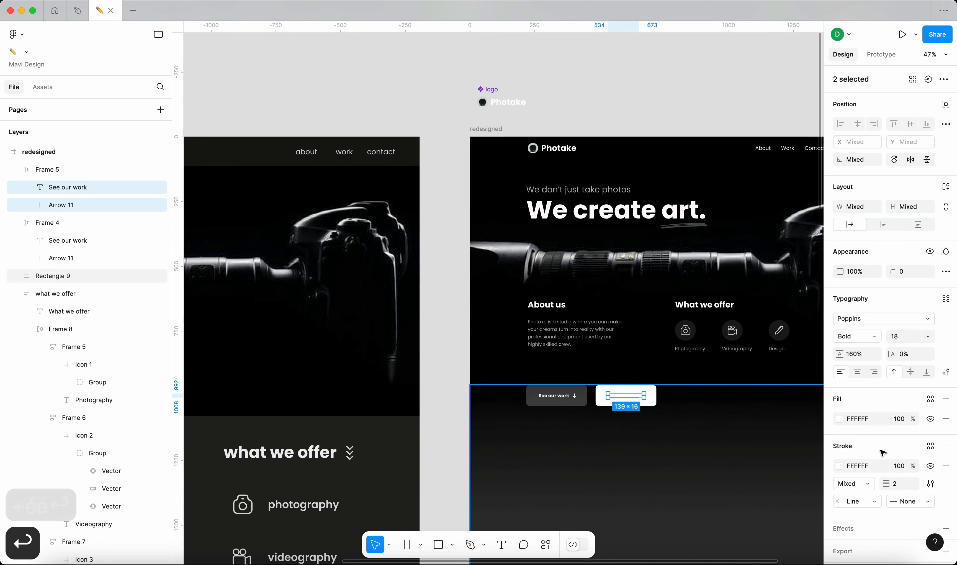
scroll(872, 456, down, 2)
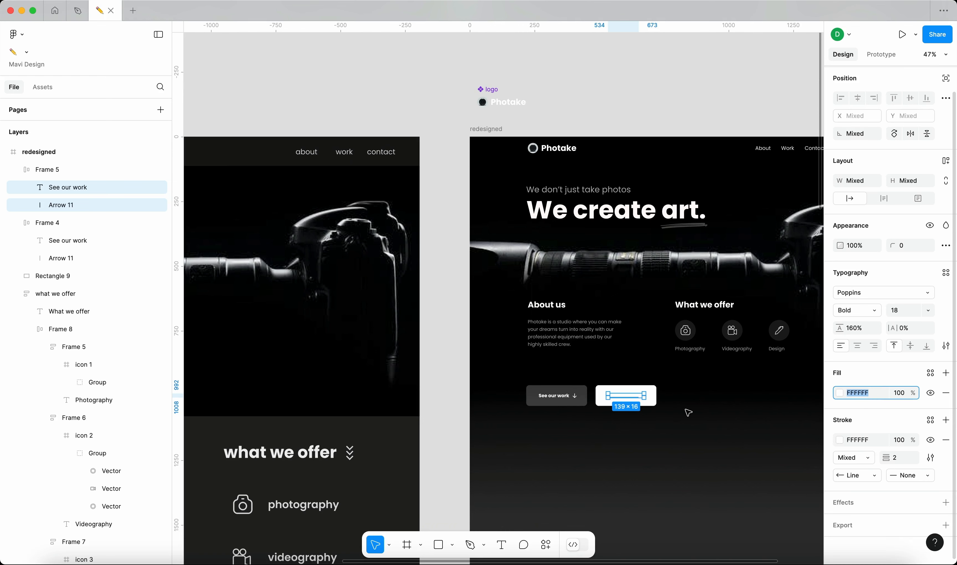
scroll(688, 412, up, 10)
text(000000)
key(Return)
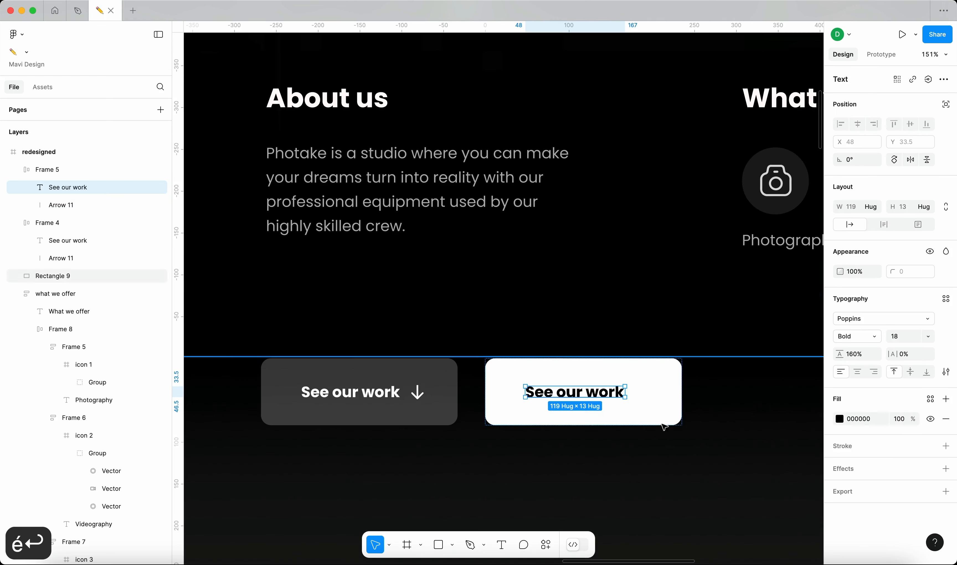
click(644, 397)
text(000000)
click(737, 419)
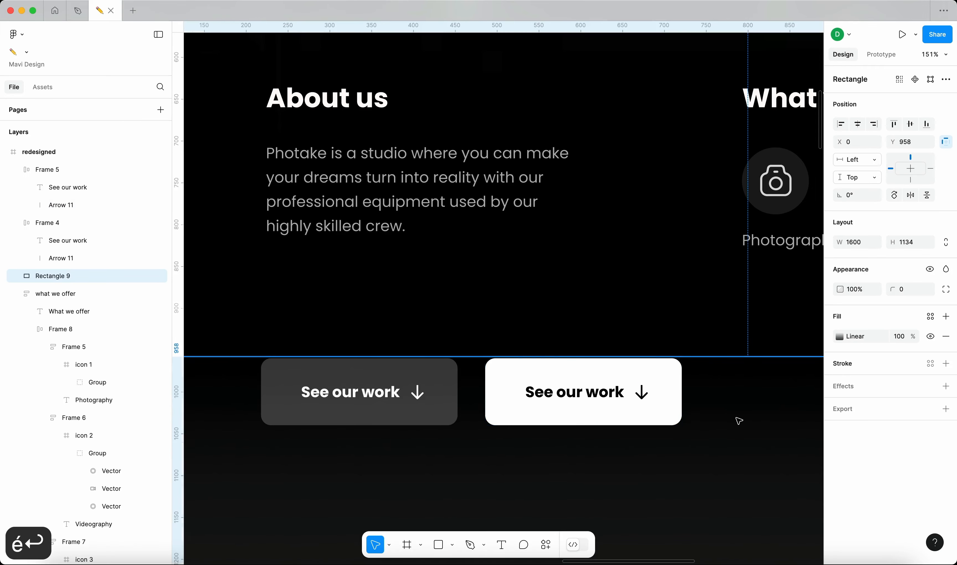
Swap the two buttons so the white one comes first, aligned with the "About us" column.
scroll(737, 419, down, 5)
scroll(716, 421, up, 5)
click(581, 382)
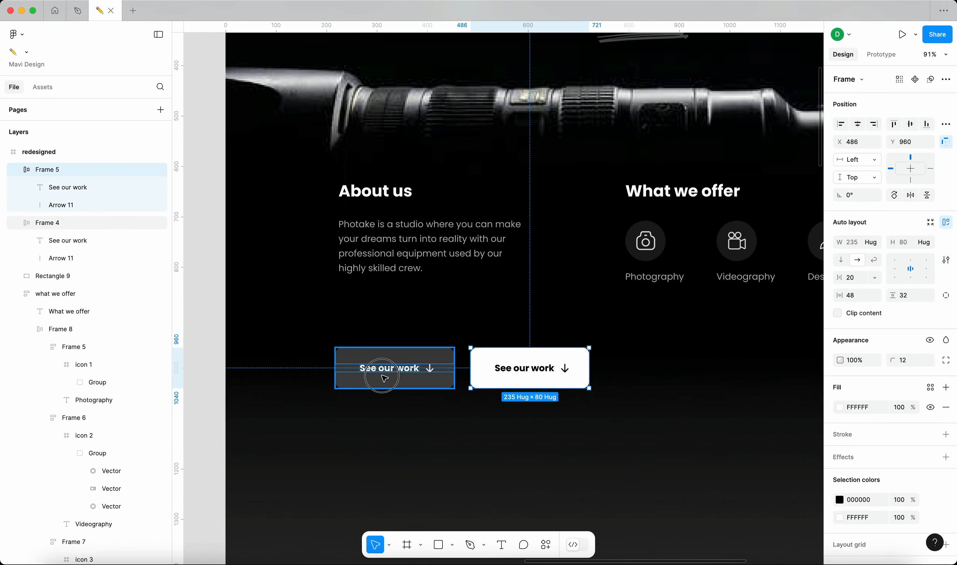
shift+click(421, 372)
drag(394, 371, 535, 373)
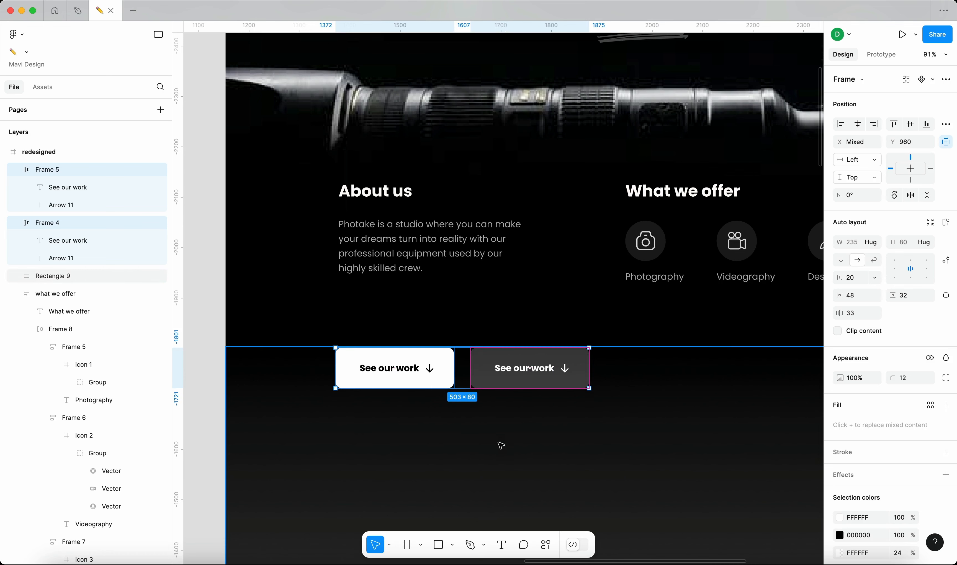
Wrap the two buttons in a horizontal auto layout with a gap of 32.
key(shift+a)
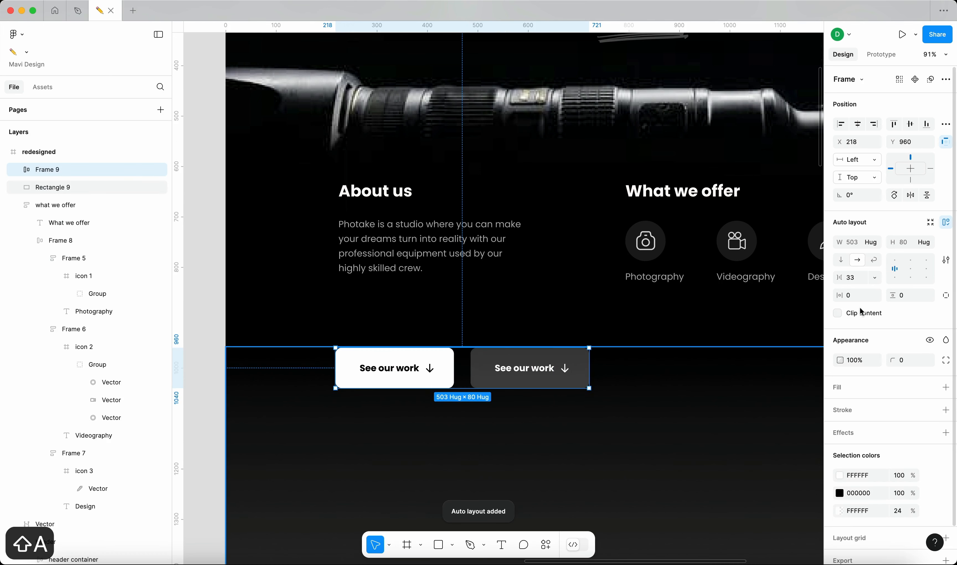
key(Down)
key(Return)
Change the second button's label to "Reach out to us" and remove its arrow.
scroll(609, 338, up, 5)
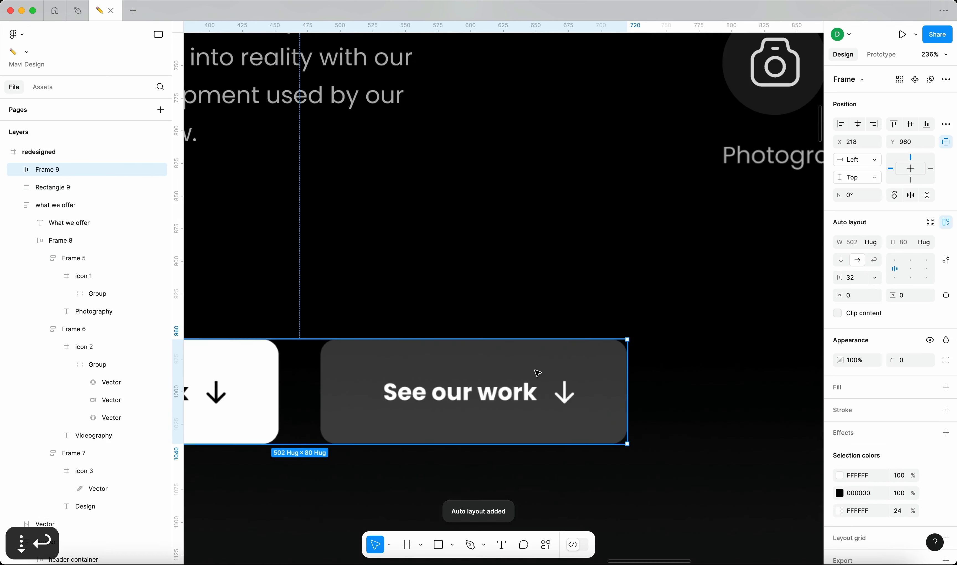
double_click(522, 389)
key(Return)
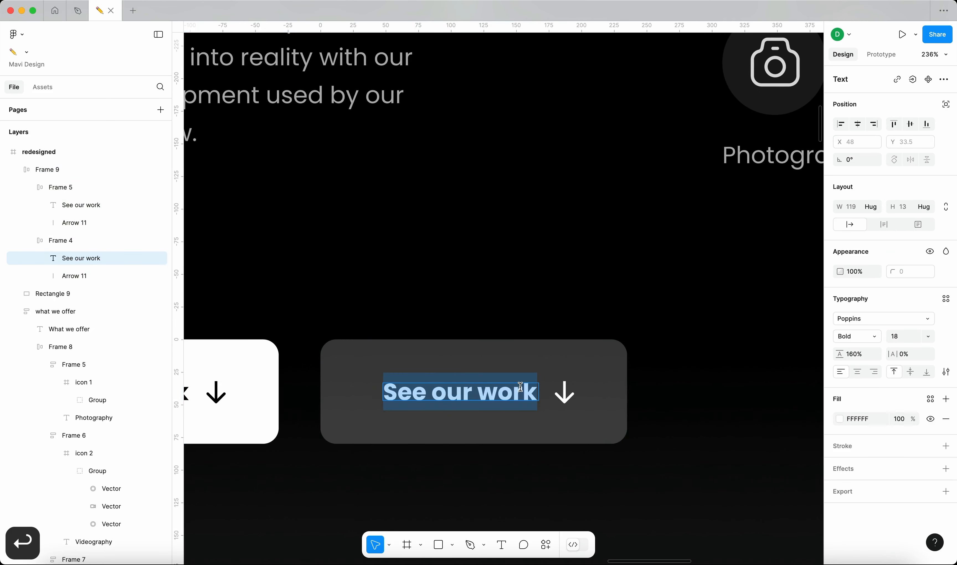
text(Reach out to )
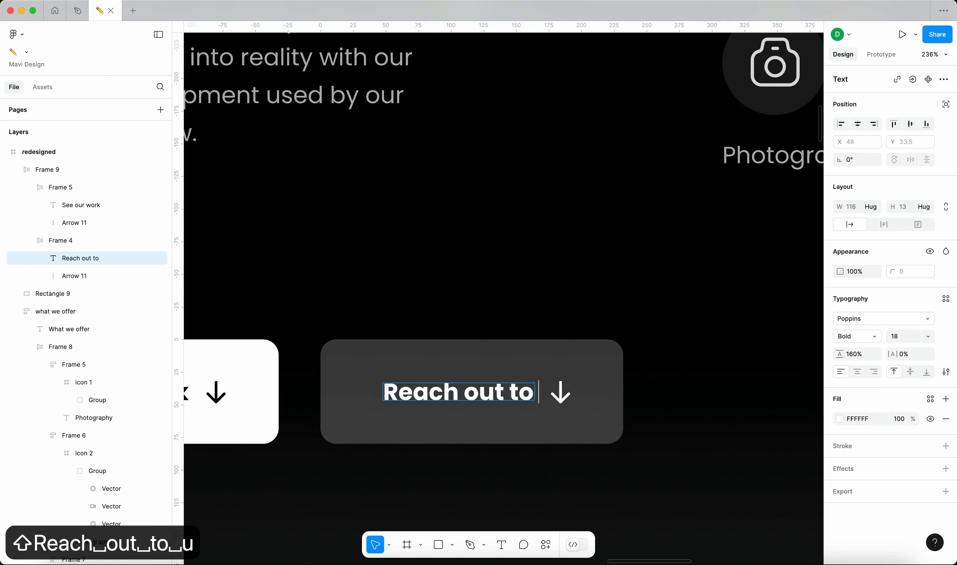
text(us)
key(Escape)
click(594, 394)
key(BackSpace)
scroll(612, 412, down, 10)
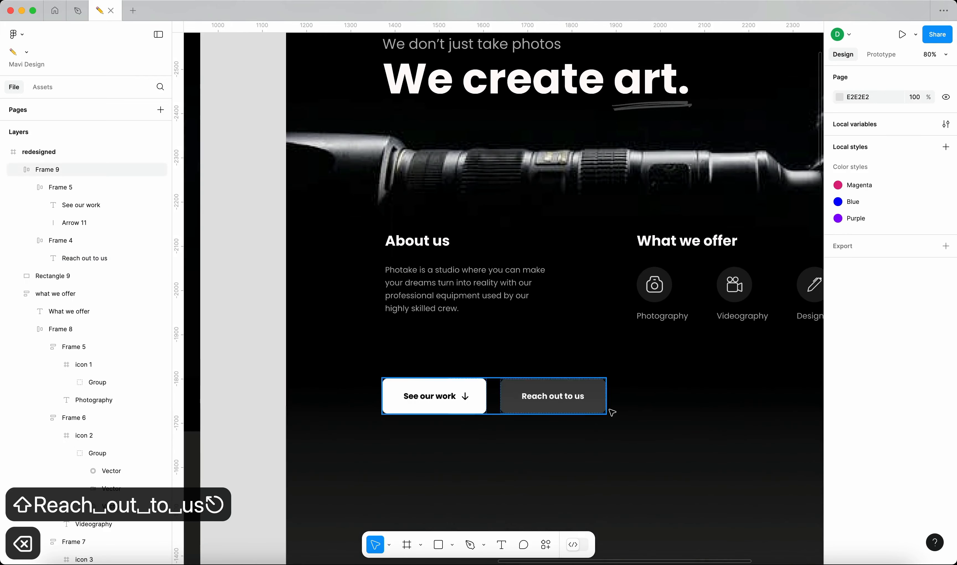
click(612, 413)
click(564, 402)
scroll(564, 402, down, 5)
scroll(699, 385, right, 3)
click(742, 345)
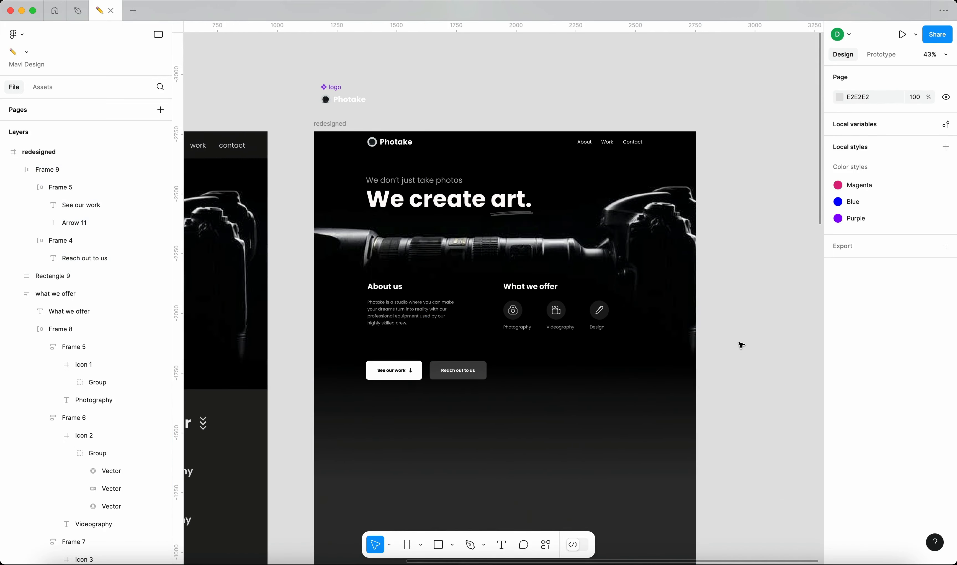
Set the corner radius of both buttons in the row to 16.
click(465, 372)
scroll(422, 371, up, 5)
key(Return)
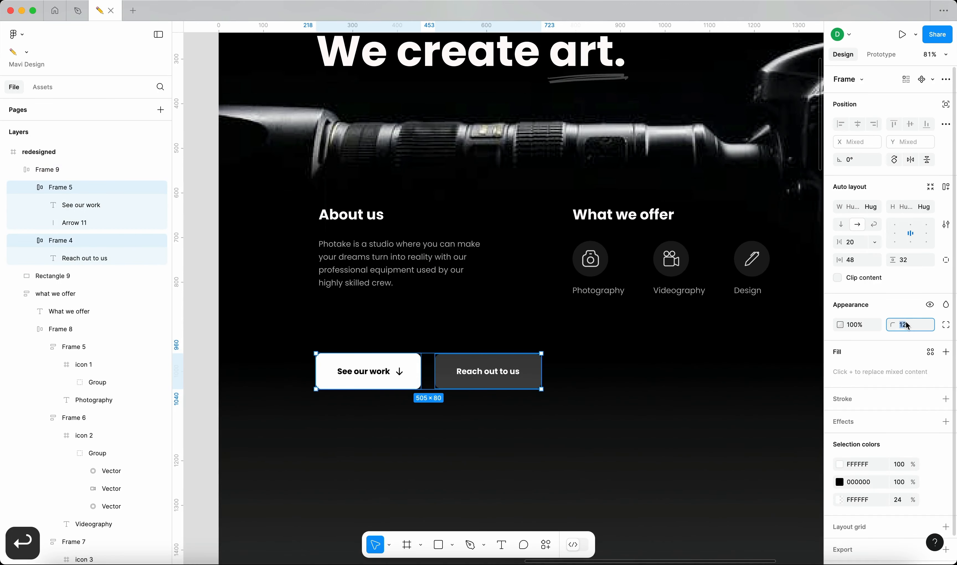
key(shift+Up)
key(Return)
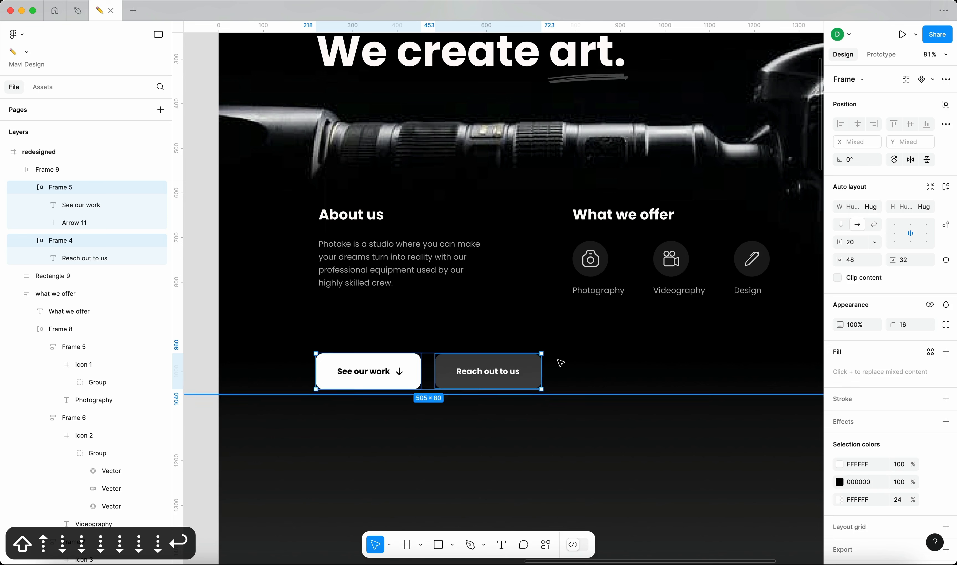
Set the "Reach out to us" button's height to Fill so it matches the white button.
key(shift+Return)
click(537, 378)
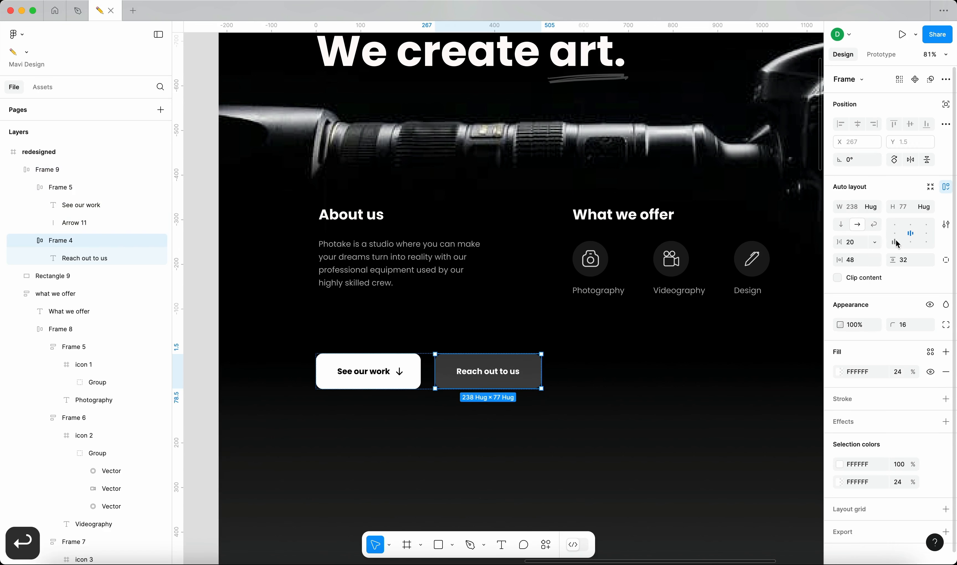
click(924, 207)
click(880, 221)
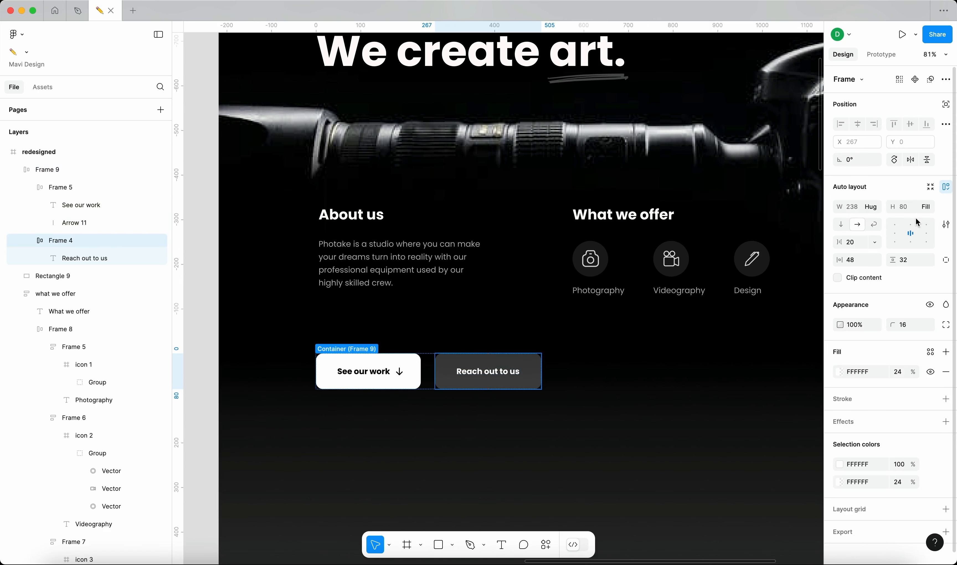
Move the button row to X 224, Y 924, aligned with the "About us" column.
key(shift+Return)
scroll(312, 392, up, 5)
scroll(497, 356, down, 5)
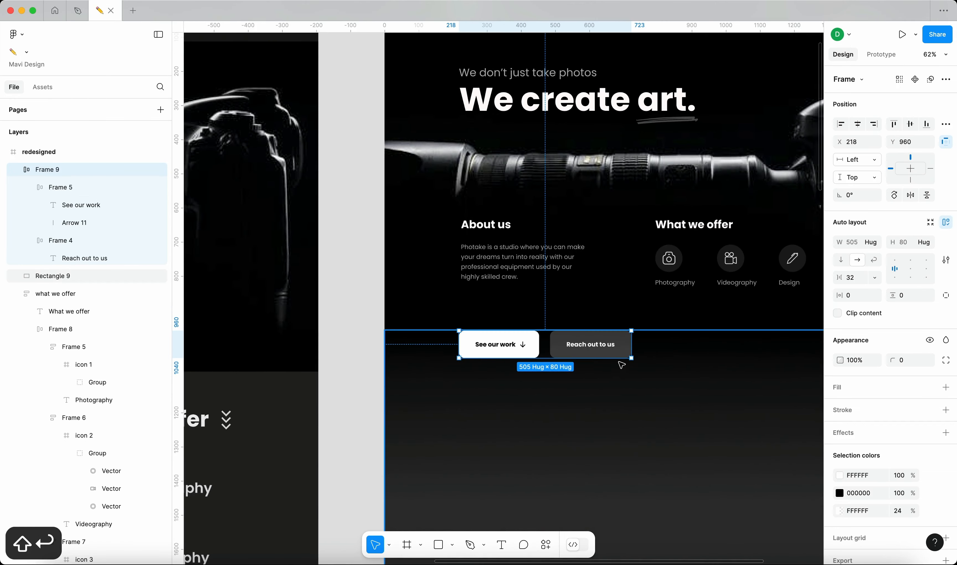
drag(612, 352, 604, 303)
key(shift+Up)
key(shift+Down)
key(shift+Down)
key(shift+Down)
key(shift+Down)
key(shift+Down)
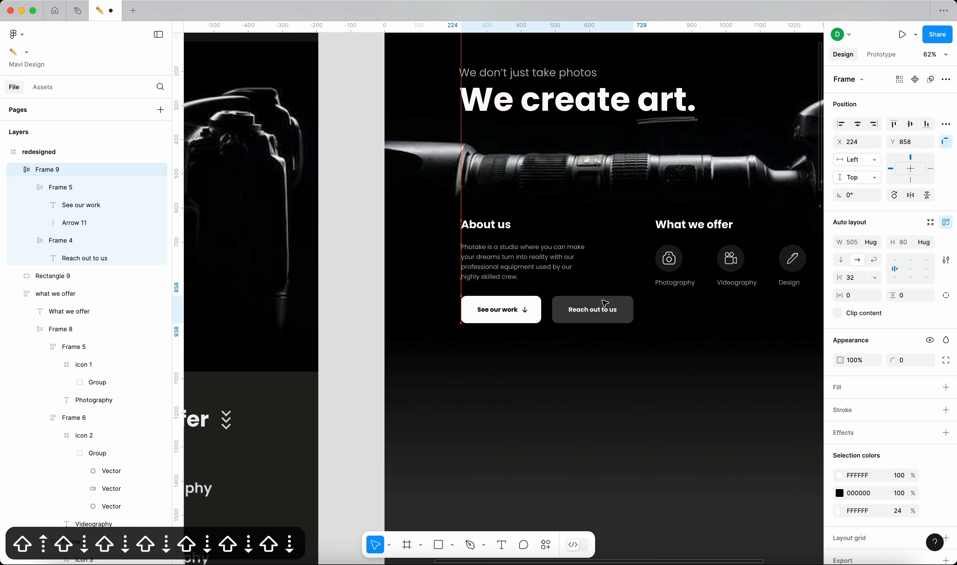
scroll(604, 303, up, 3)
key(super+z)
key(super+y)
key(super+y)
Make both buttons fill their row's width and narrow the row to 466.
key(Return)
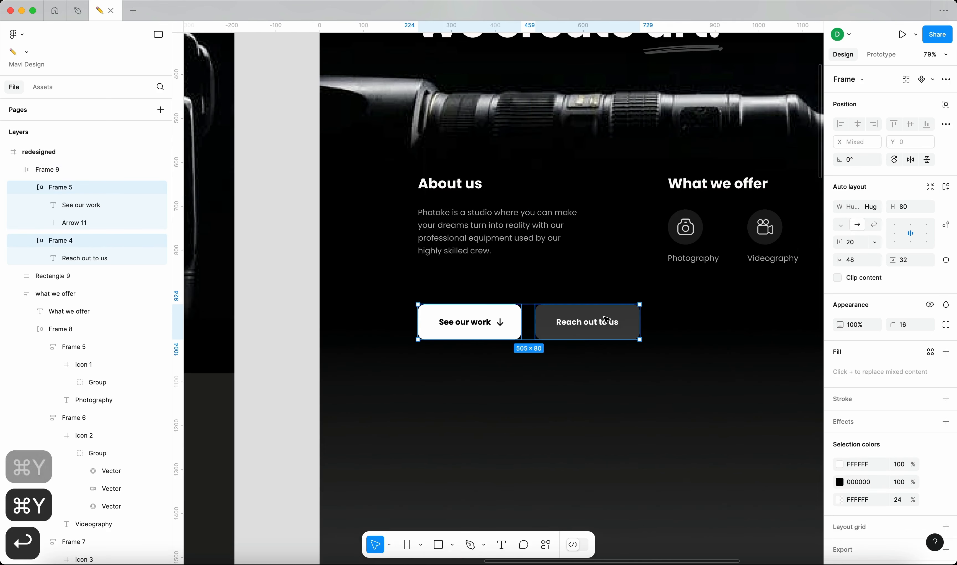
click(885, 207)
click(855, 189)
click(662, 321)
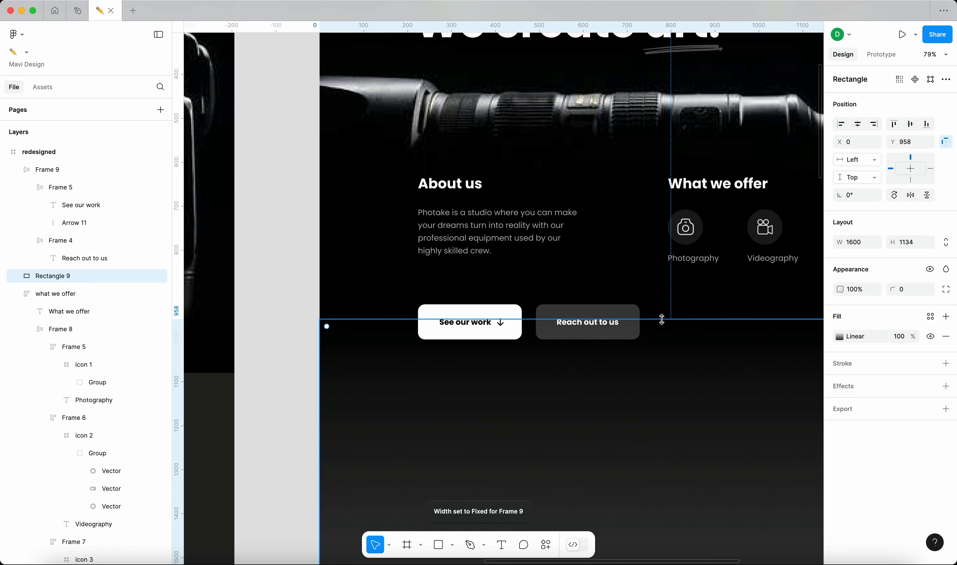
click(631, 309)
mouse_move(640, 312)
mouse_down()
mouse_move(600, 315)
mouse_move(633, 313)
mouse_move(623, 314)
mouse_up()
Show the layout grid and widen the "About us" block to 466, matching the button row.
key(shift+g)
click(581, 231)
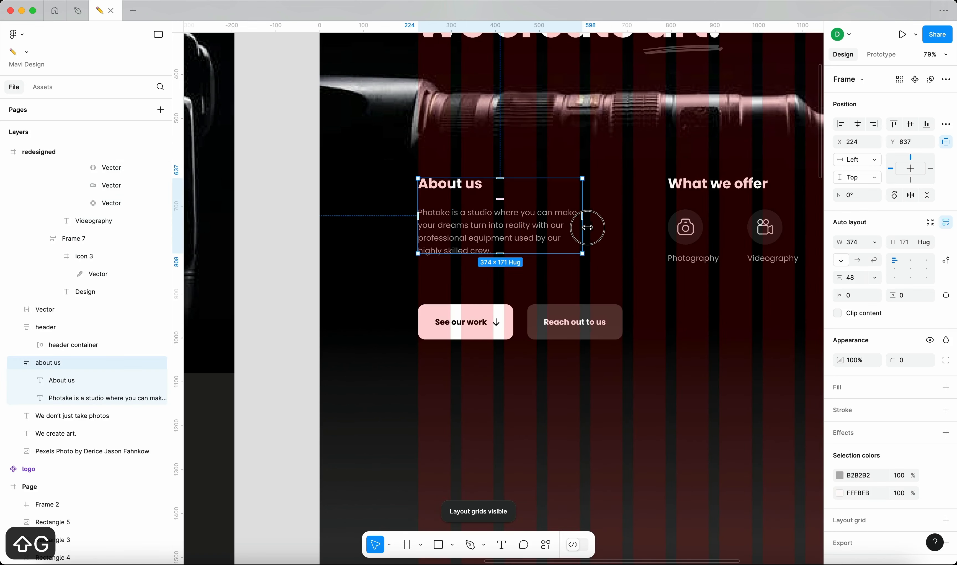
drag(585, 228, 623, 228)
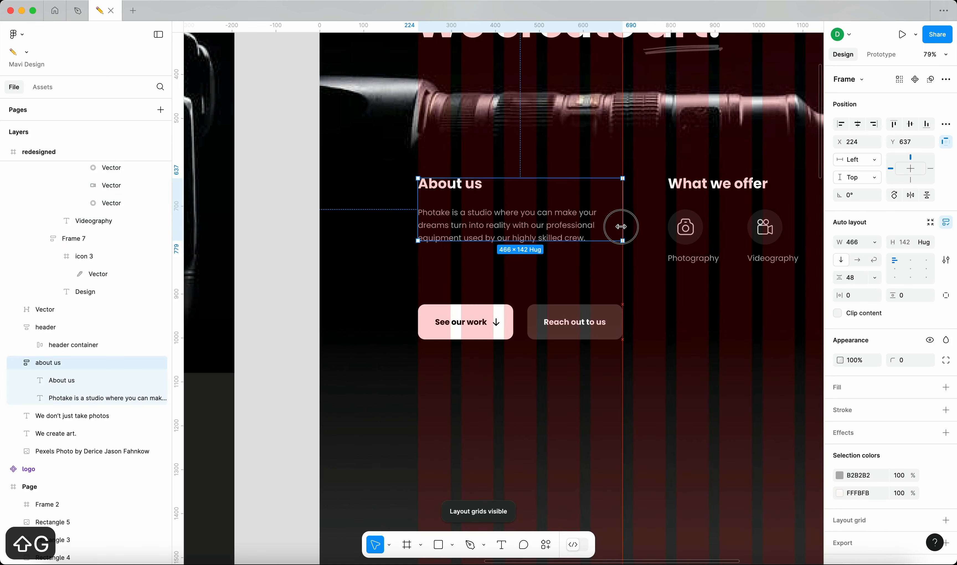
click(558, 308)
scroll(570, 194, right, 2)
click(602, 229)
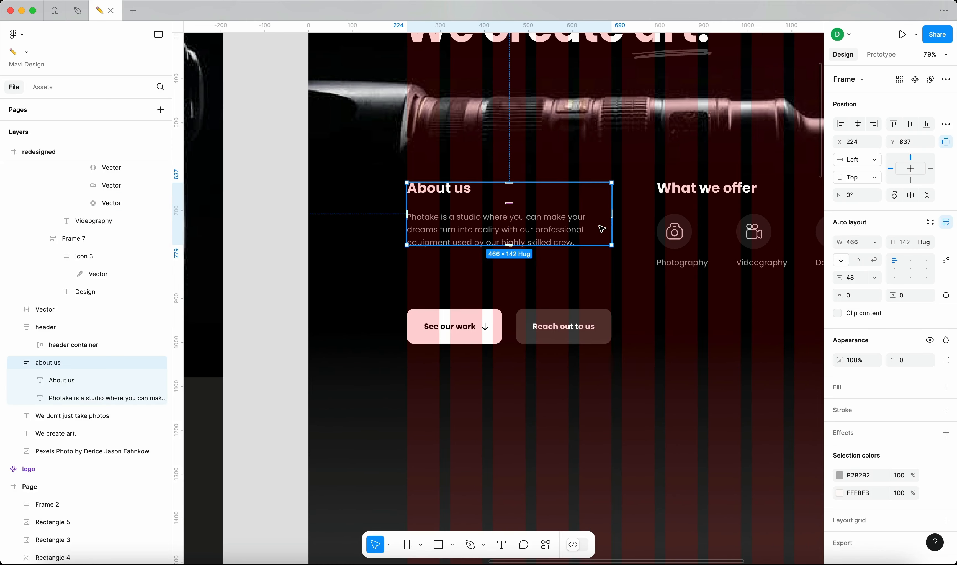
mouse_move(612, 228)
mouse_down()
mouse_move(628, 229)
mouse_move(608, 234)
mouse_up()
Enlarge the button row to about 1135 × 92 so it spans both content columns, with the layout grid visible.
click(591, 335)
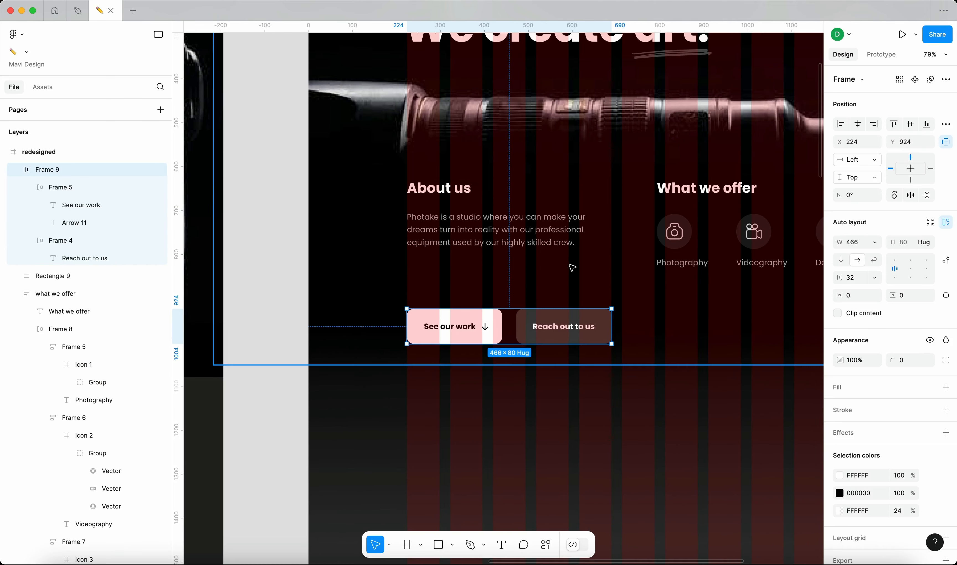
scroll(563, 236, down, 3)
key(ctrl+g)
drag(467, 354, 718, 357)
key(super+backslash)
scroll(668, 347, up, 1)
key(shift+g)
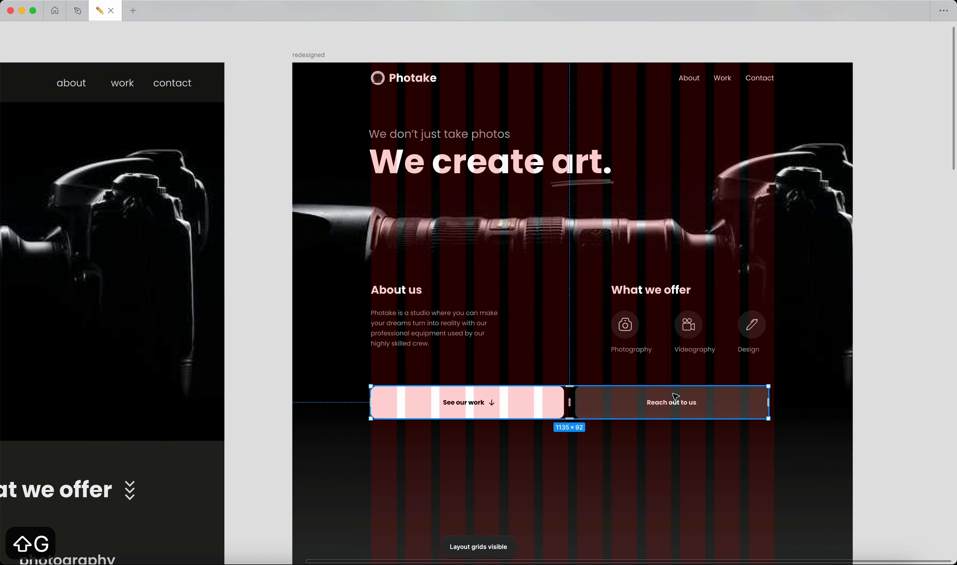
Extend the button row to a width of 1152, ending at the last grid column's outer edge.
scroll(676, 396, up, 3)
scroll(544, 414, up, 5)
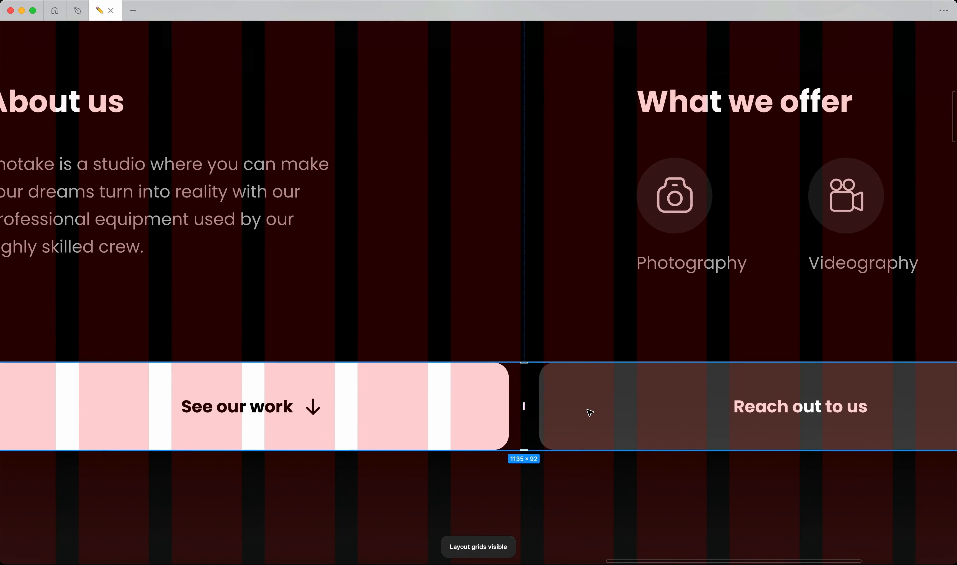
scroll(587, 410, down, 5)
click(525, 409)
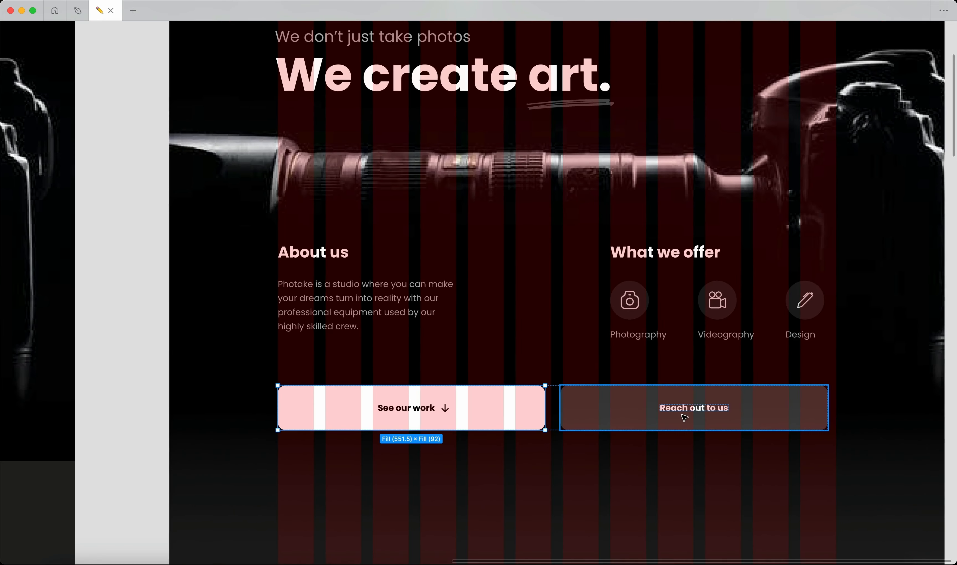
key(Escape)
drag(828, 394, 836, 394)
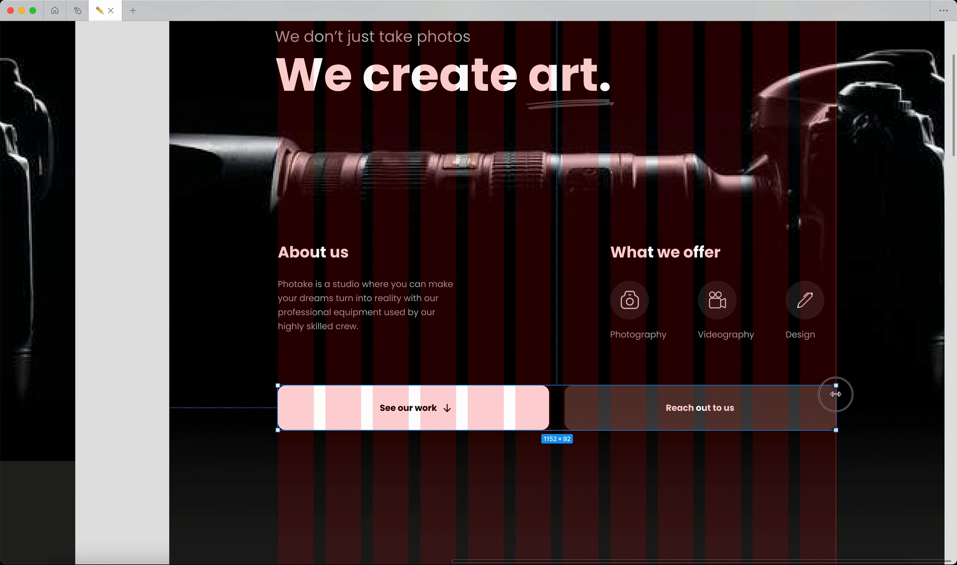
Reduce the "Reach out to us" button's white fill to 14% opacity and hide the layout grid.
click(823, 411)
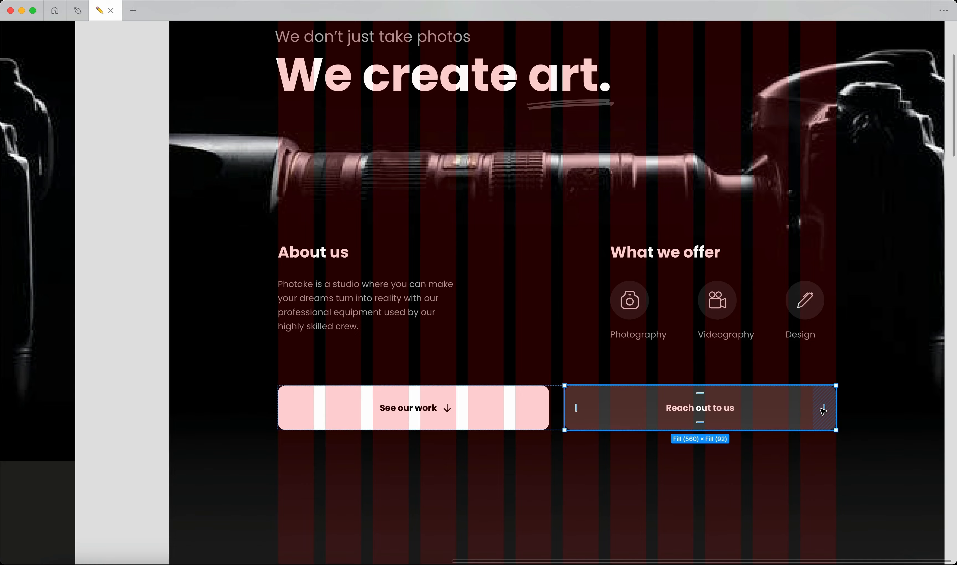
key(super+backslash)
key(shift+Down)
key(shift+Down)
key(shift+Up)
key(Return)
key(shift+g)
scroll(570, 389, down, 5)
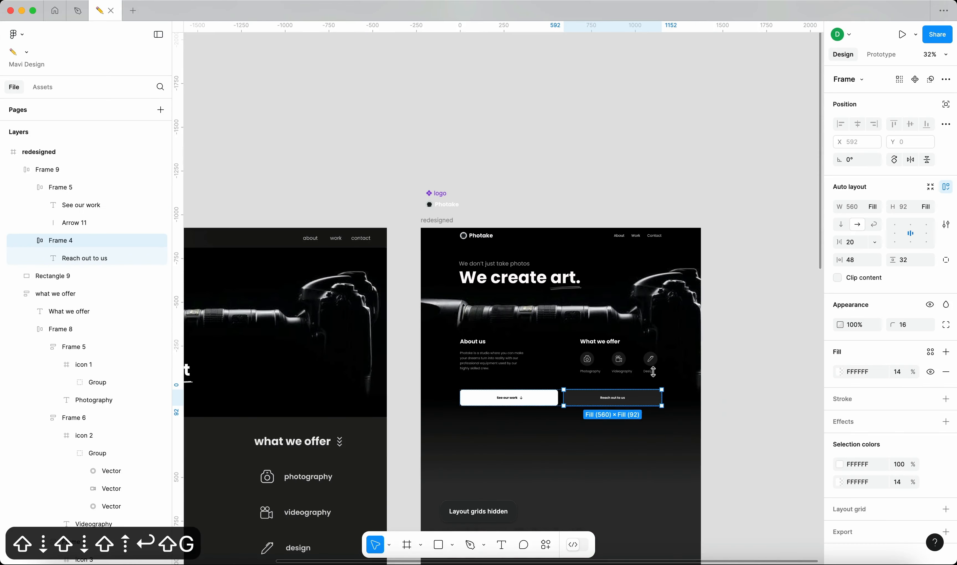
click(741, 432)
Move the "What we offer" block to X 816, aligned with the second button's left edge, and show the layout grid.
scroll(741, 432, up, 4)
click(523, 311)
scroll(527, 330, up, 5)
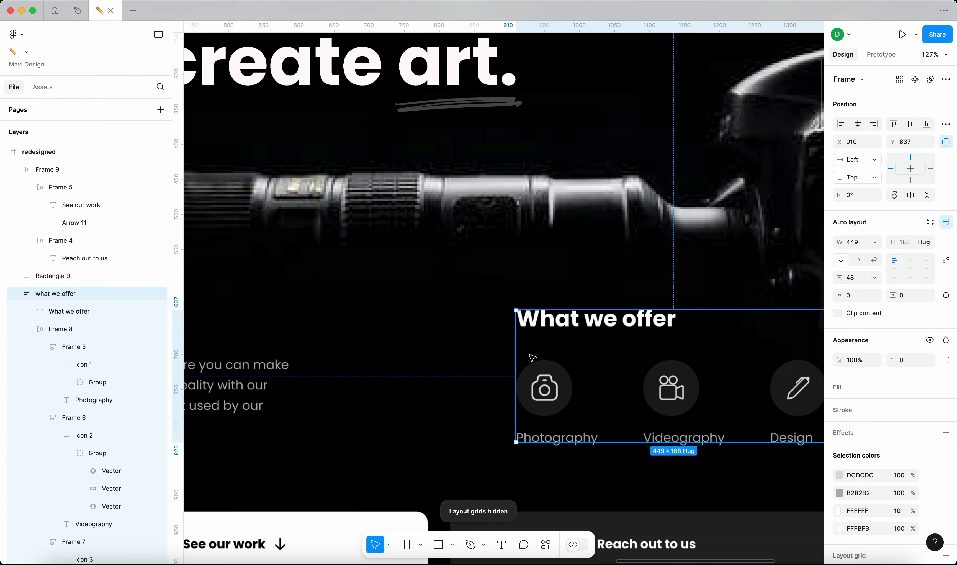
drag(534, 387, 519, 387)
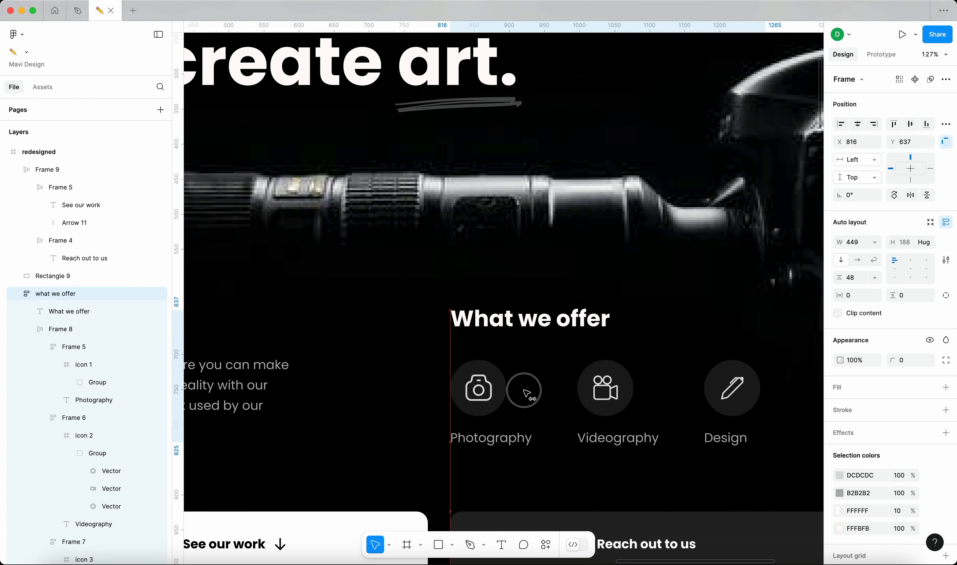
key(shift+g)
scroll(562, 378, down, 6)
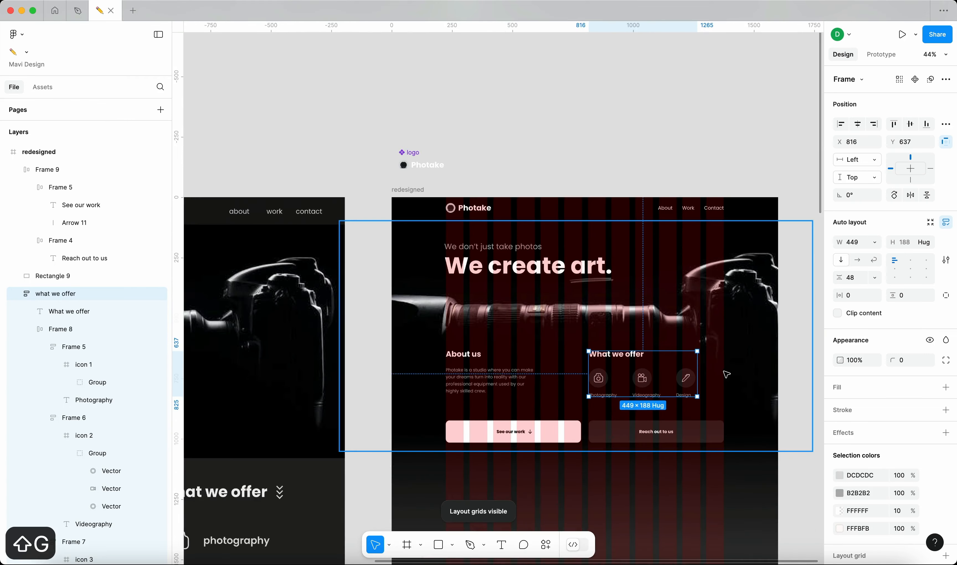
Resize the "About us" block to a width of 368, snapped to the grid column edge.
click(758, 353)
scroll(585, 301, up, 3)
scroll(465, 310, up, 2)
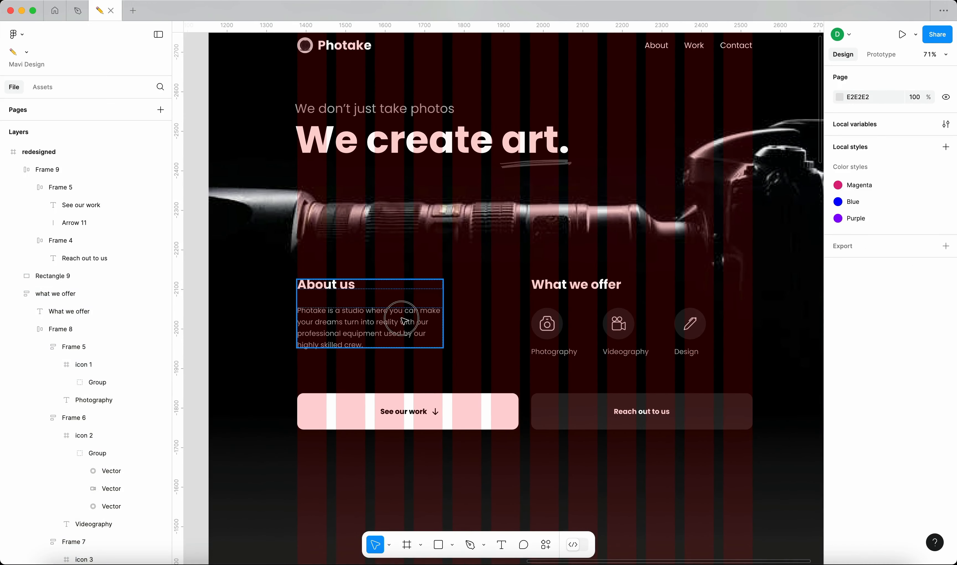
click(406, 306)
drag(497, 322, 440, 303)
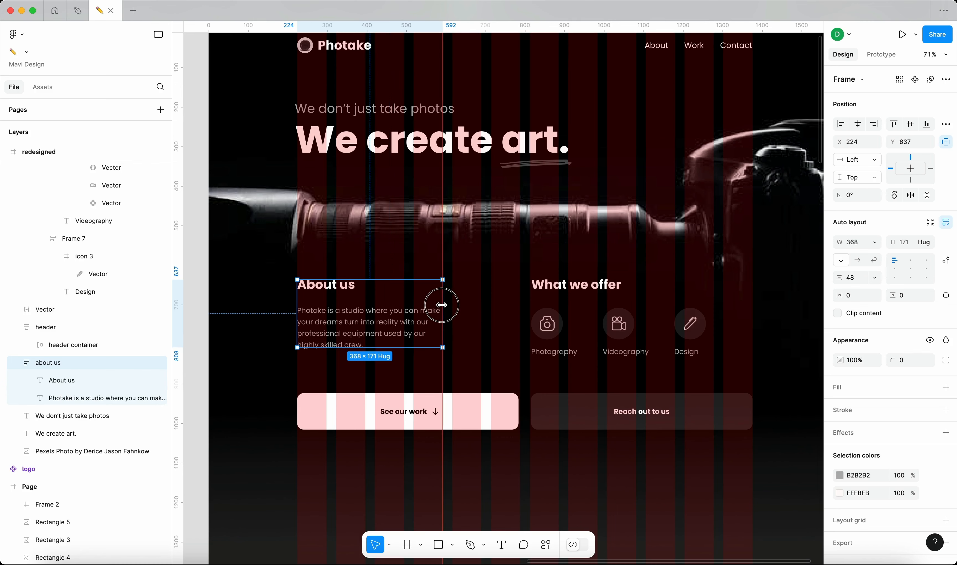
scroll(501, 269, down, 2)
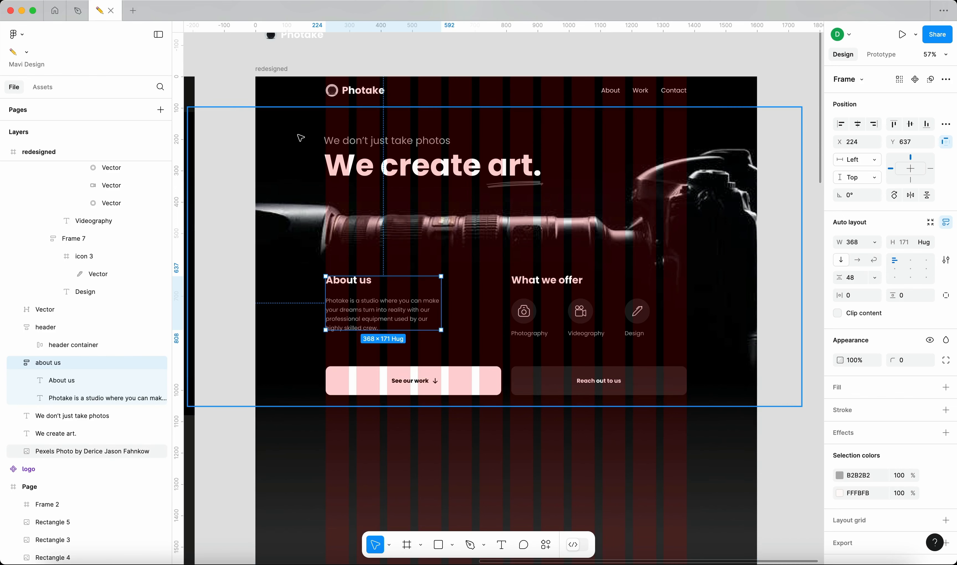
scroll(362, 409, down, 5)
click(637, 348)
scroll(605, 330, up, 5)
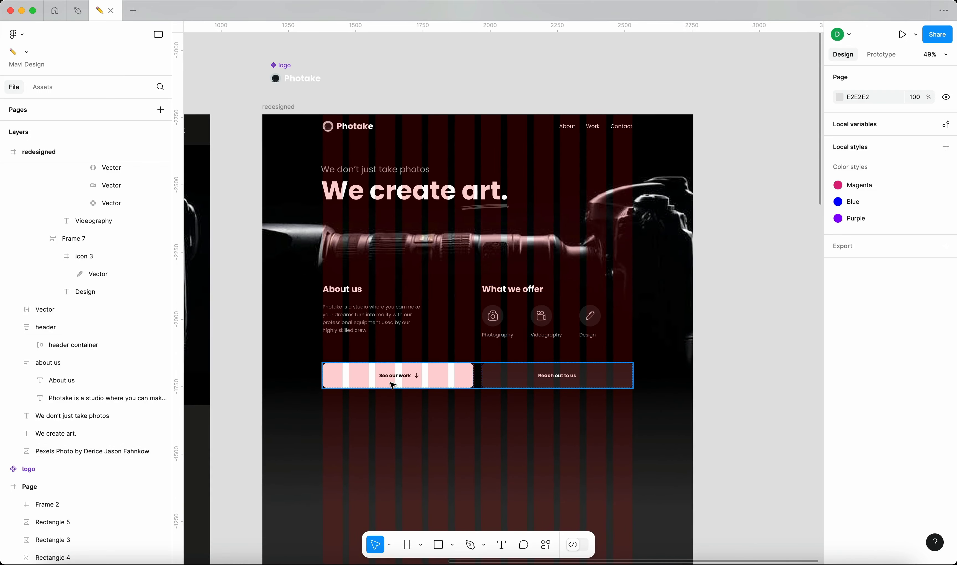
click(278, 106)
scroll(279, 102, down, 5)
key(Return)
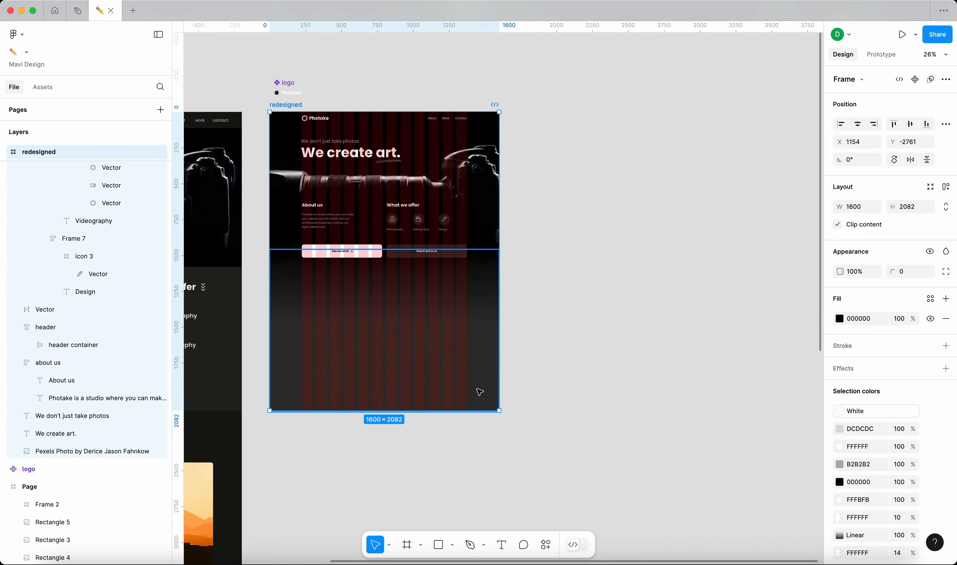
click(688, 194)
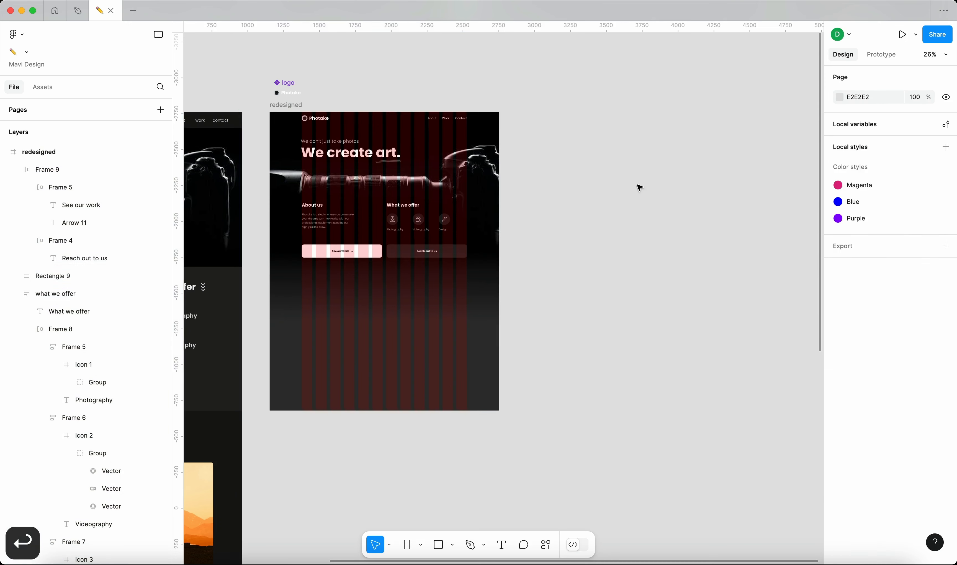
click(280, 105)
drag(439, 412, 453, 291)
Move the button row down about 30 px, away from the "About us" and "What we offer" blocks.
key(super+0)
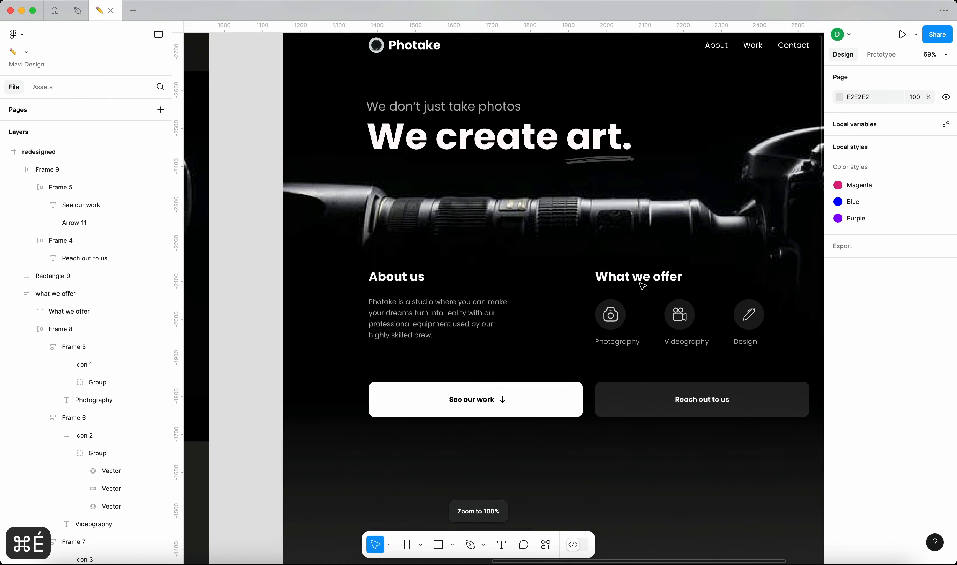
key(super+backslash)
click(641, 391)
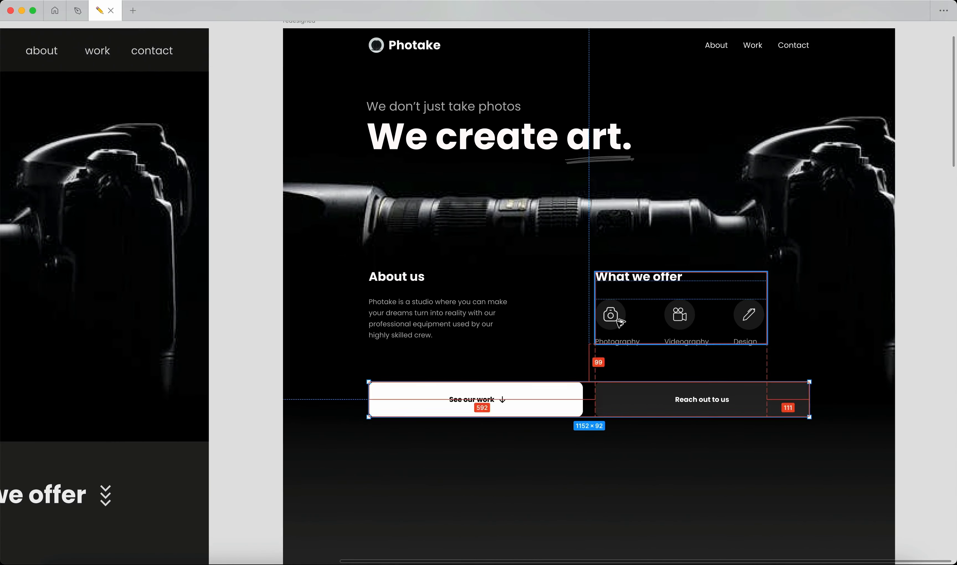
key(shift+Down)
key(shift+Down)
key(shift+Down)
key(shift+Down)
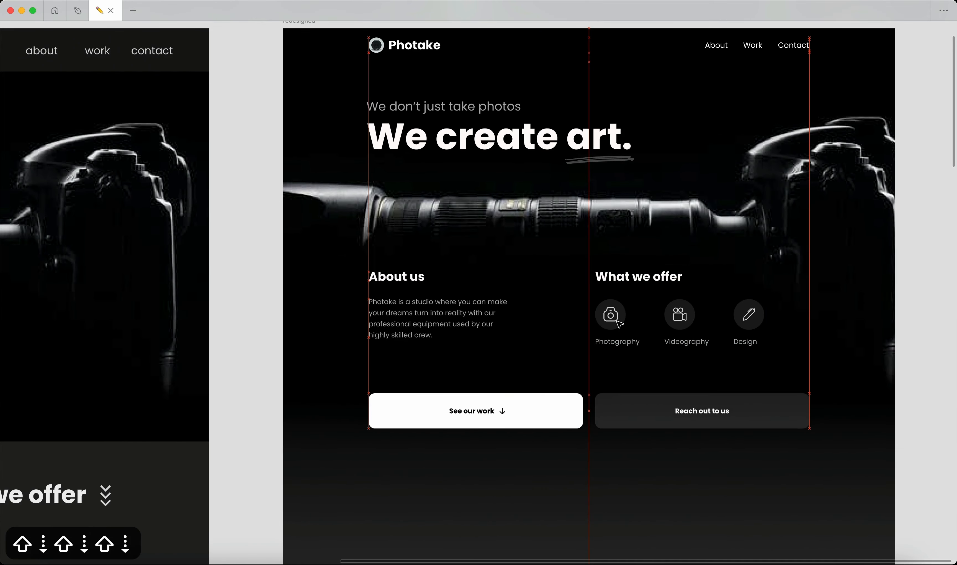
Nudge the button row up by one large increment and check its spacing at 100% zoom.
key(shift+Up)
key(super+0)
scroll(618, 325, down, 5)
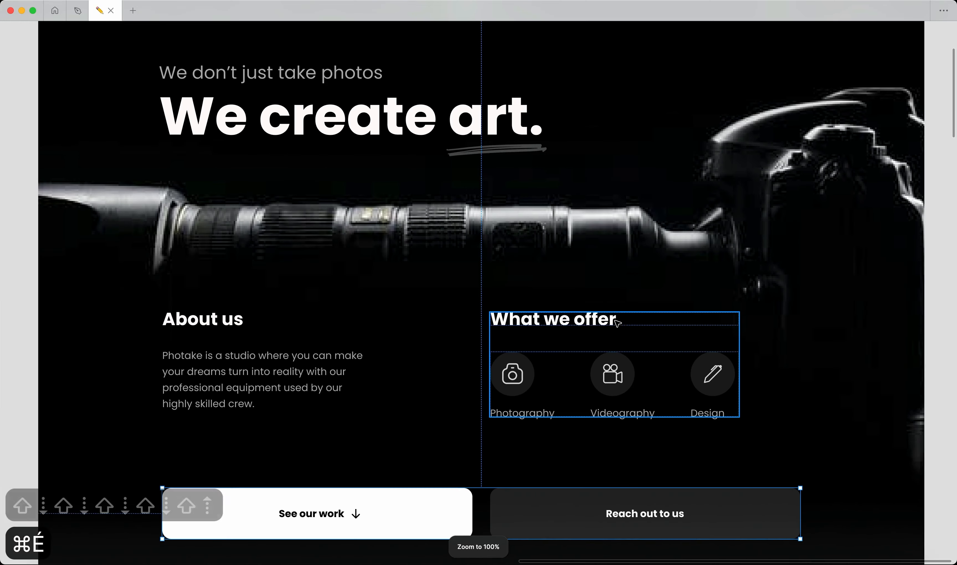
Compare the redesigned frame with the original page's hero, about and offer sections.
scroll(54, 259, left, 10)
scroll(56, 260, down, 8)
drag(133, 117, 245, 128)
scroll(217, 309, up, 2)
scroll(216, 313, up, 3)
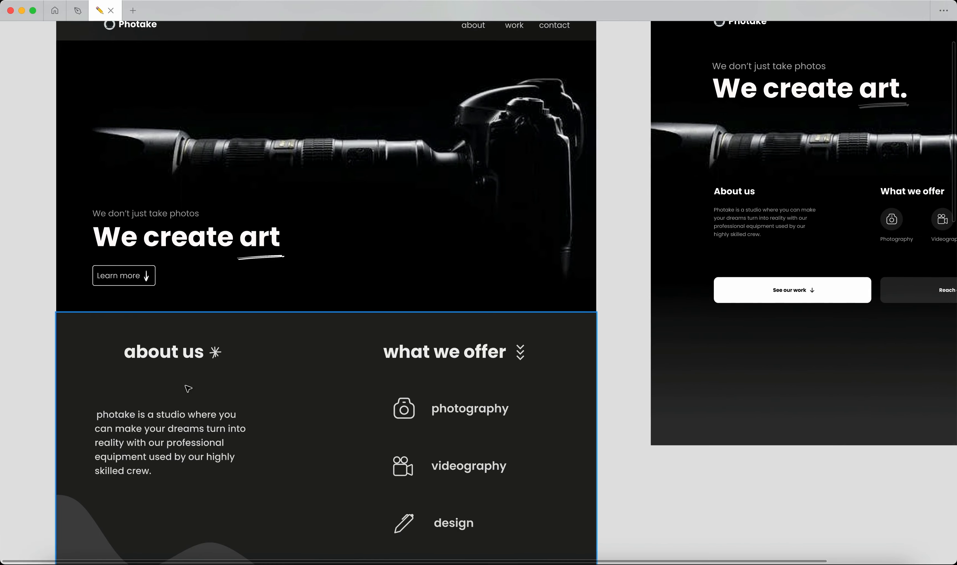
scroll(298, 327, down, 3)
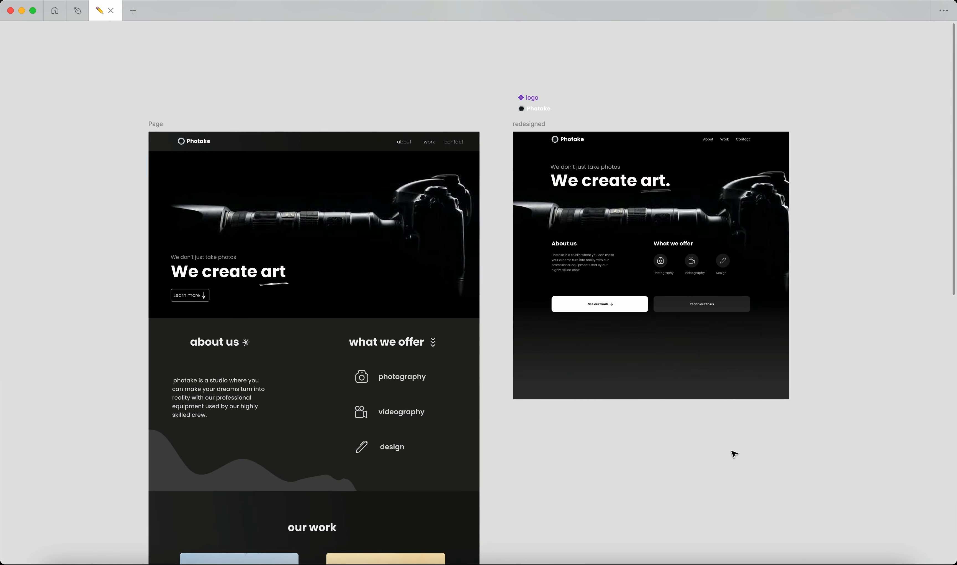
scroll(733, 452, up, 3)
scroll(856, 412, down, 3)
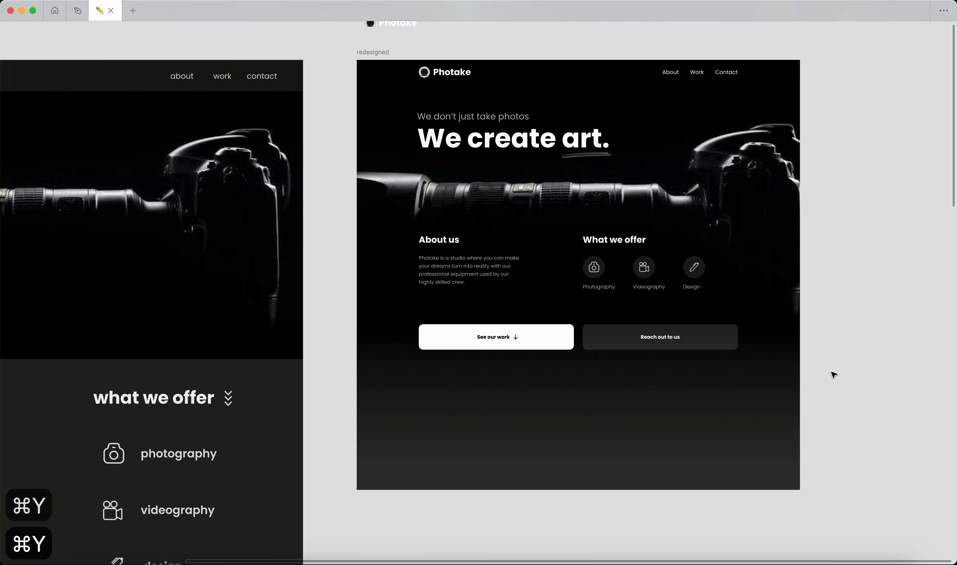
Move the down arrow from the "See our work" button into the "Reach out to us" button and make its stroke white.
scroll(555, 359, up, 4)
super+click(485, 323)
key(super+x)
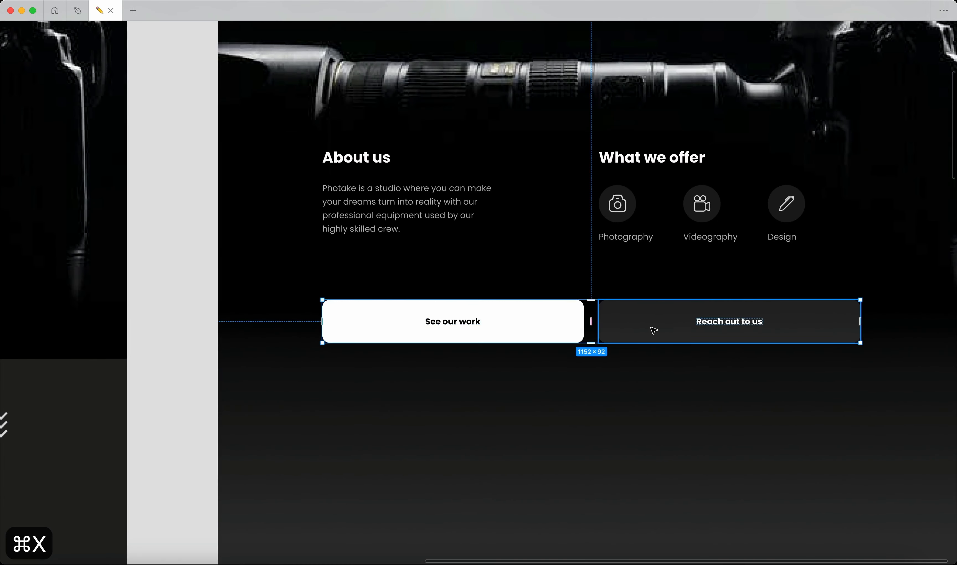
key(super+v)
key(super+y)
click(659, 332)
key(super+v)
scroll(792, 331, up, 3)
scroll(794, 334, up, 1)
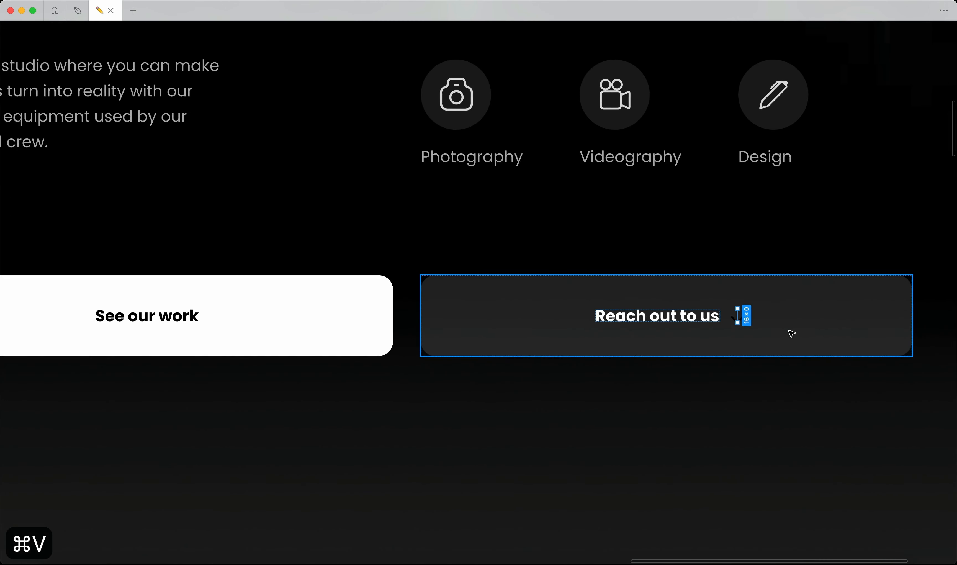
key(super+backslash)
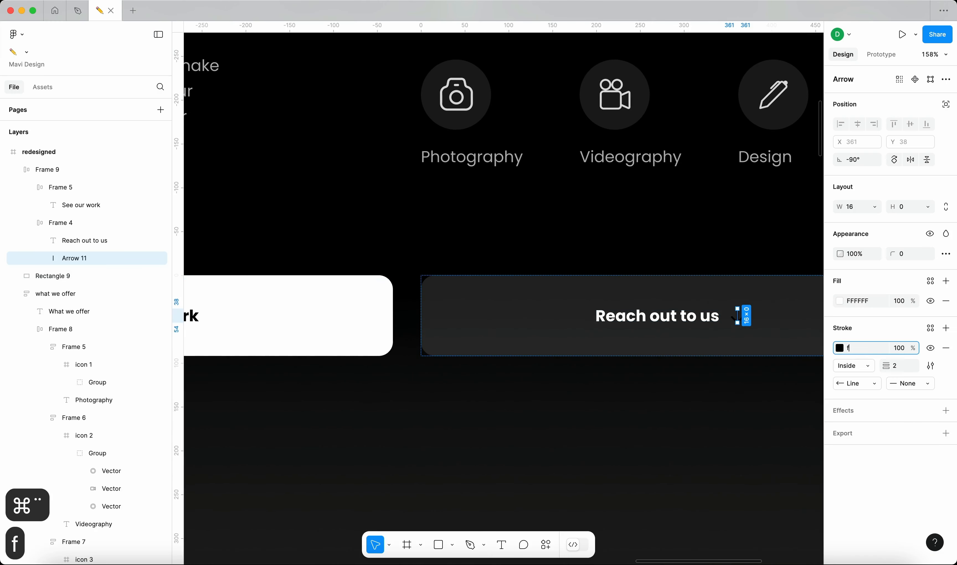
Change the dark secondary button's label to "See our work".
double_click(664, 326)
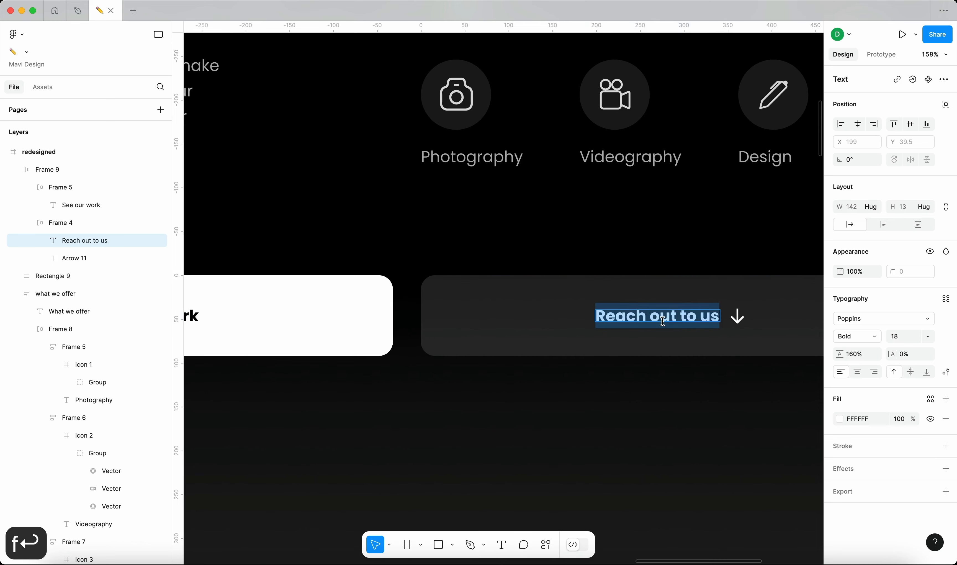
scroll(502, 326, left, 5)
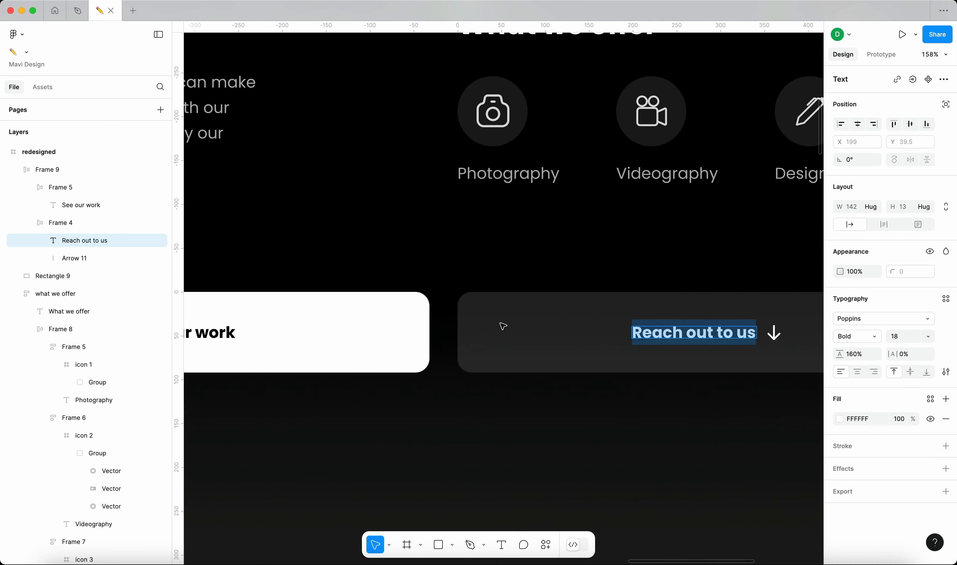
text(See our work)
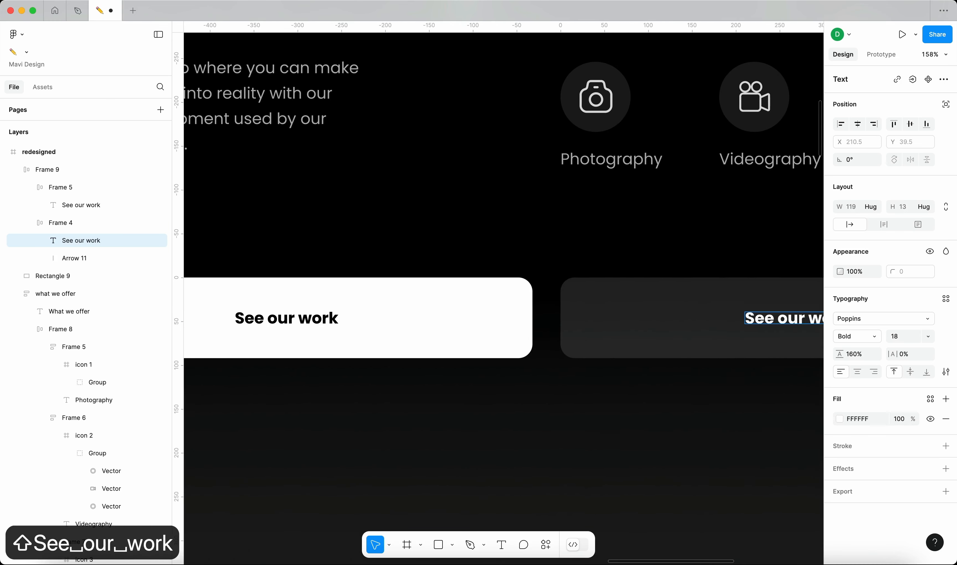
Change the white primary button's label to "Reach out to us" and clear the selection.
double_click(251, 320)
text(Reach out )
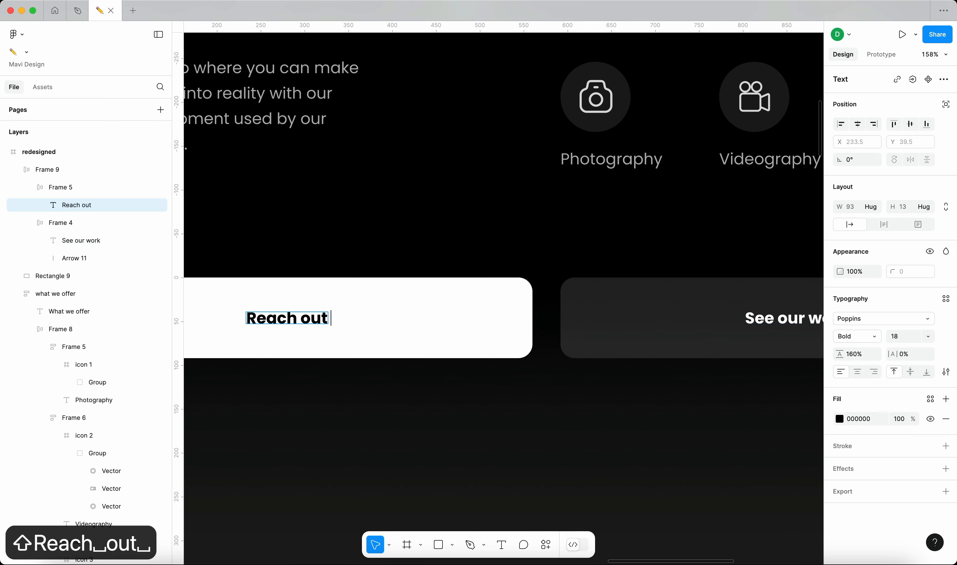
text(to us)
key(Escape)
scroll(289, 357, down, 10)
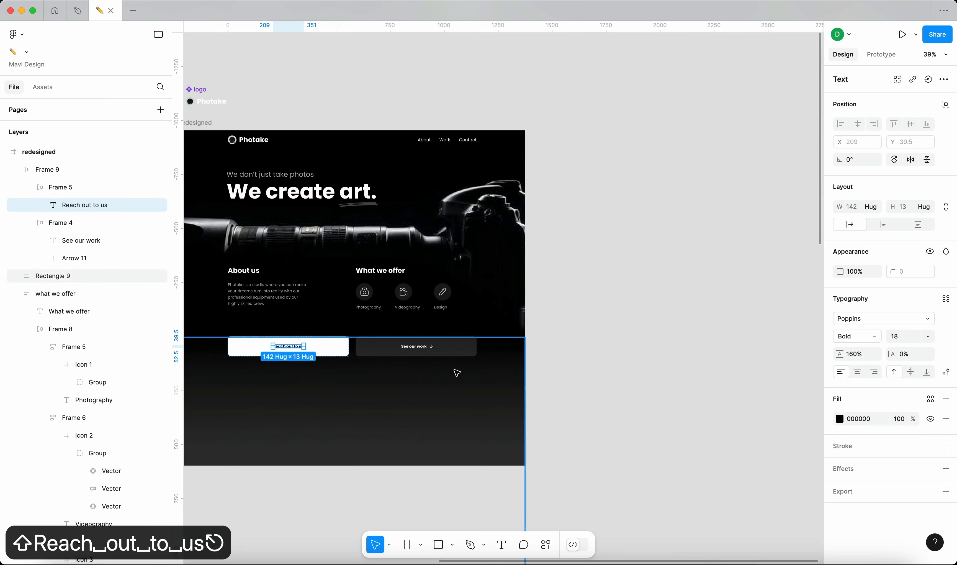
click(569, 391)
Examine the swapped buttons up close and compare the redesigned frame with the original page.
scroll(569, 392, left, 3)
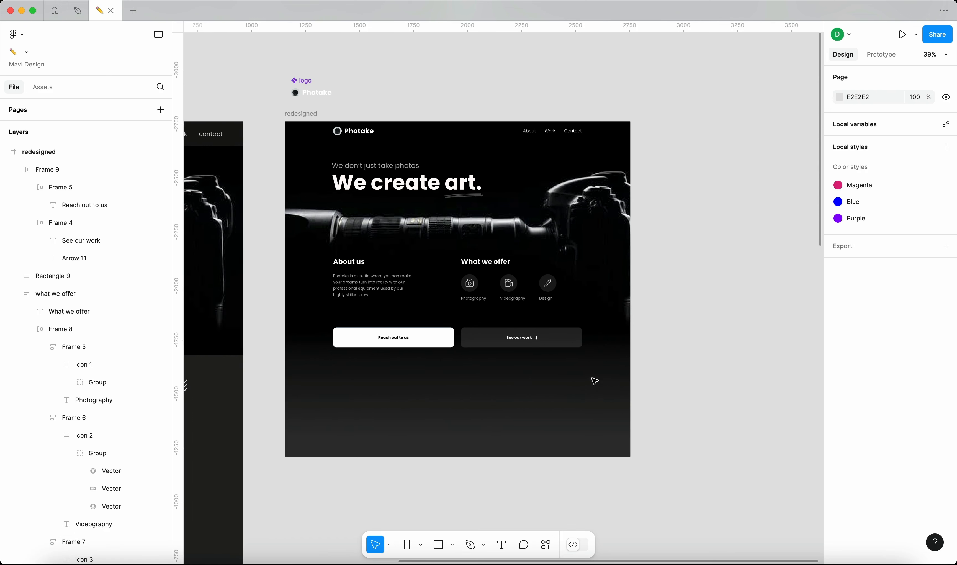
click(485, 339)
scroll(434, 349, up, 5)
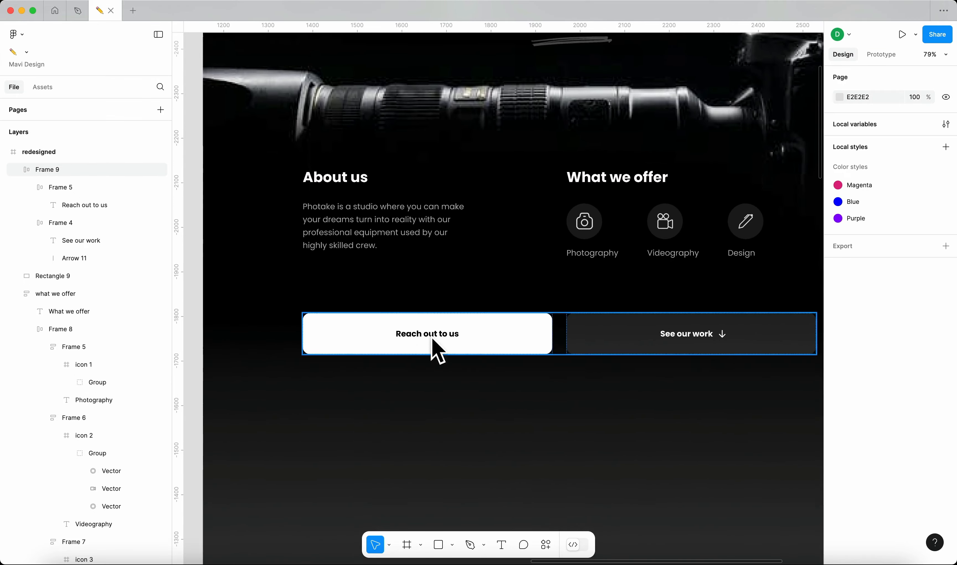
scroll(466, 353, down, 4)
key(super+0)
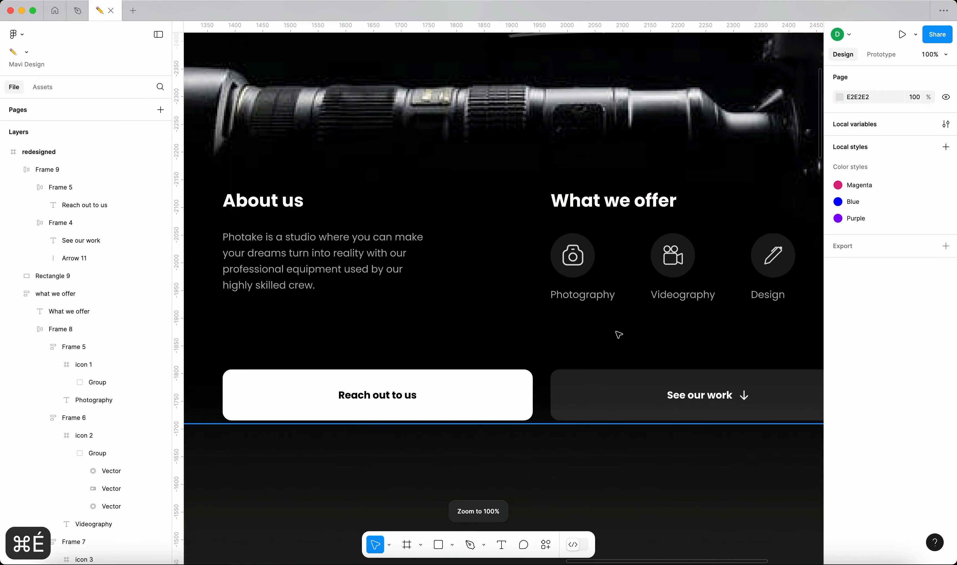
scroll(619, 334, down, 6)
scroll(726, 325, up, 3)
click(652, 357)
scroll(649, 425, down, 3)
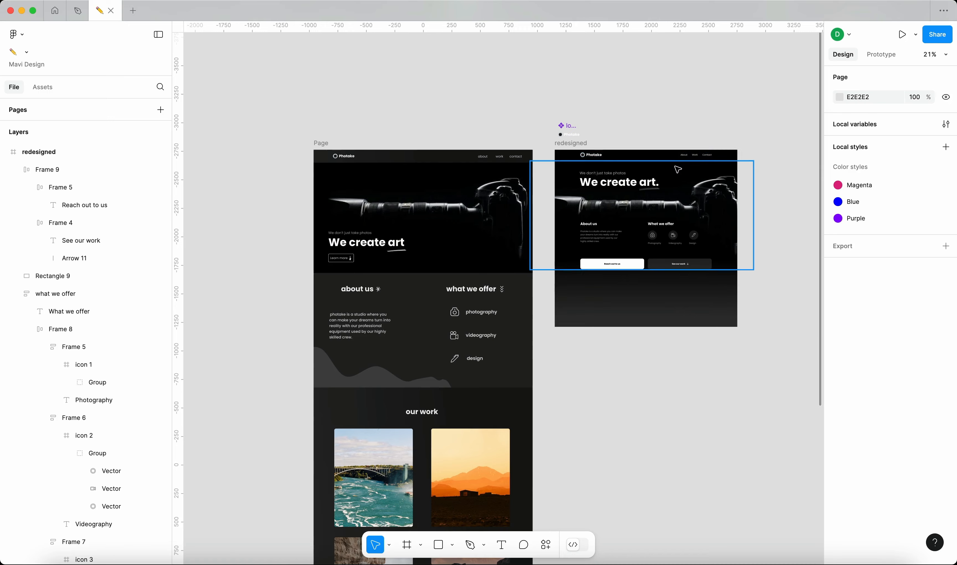
scroll(677, 171, up, 5)
scroll(677, 170, down, 3)
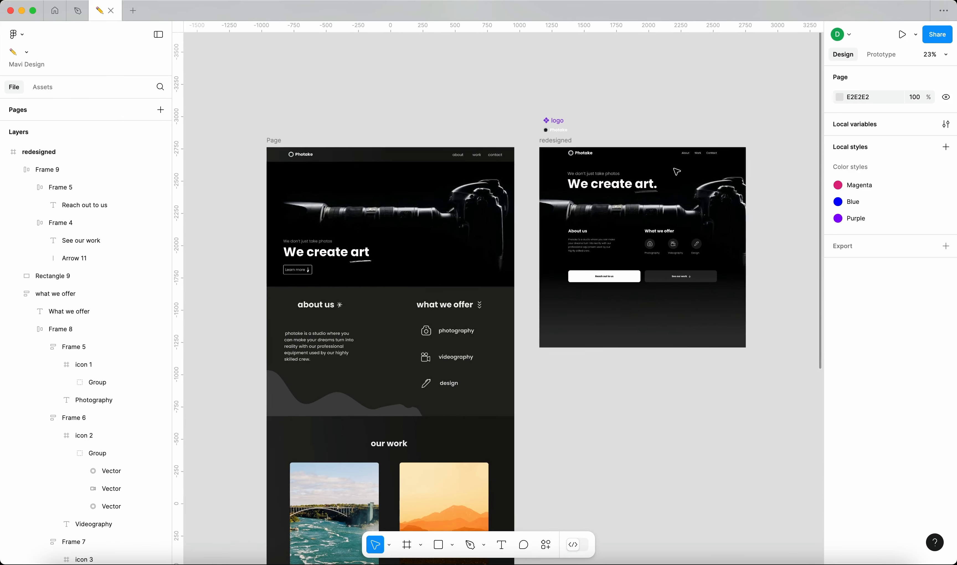